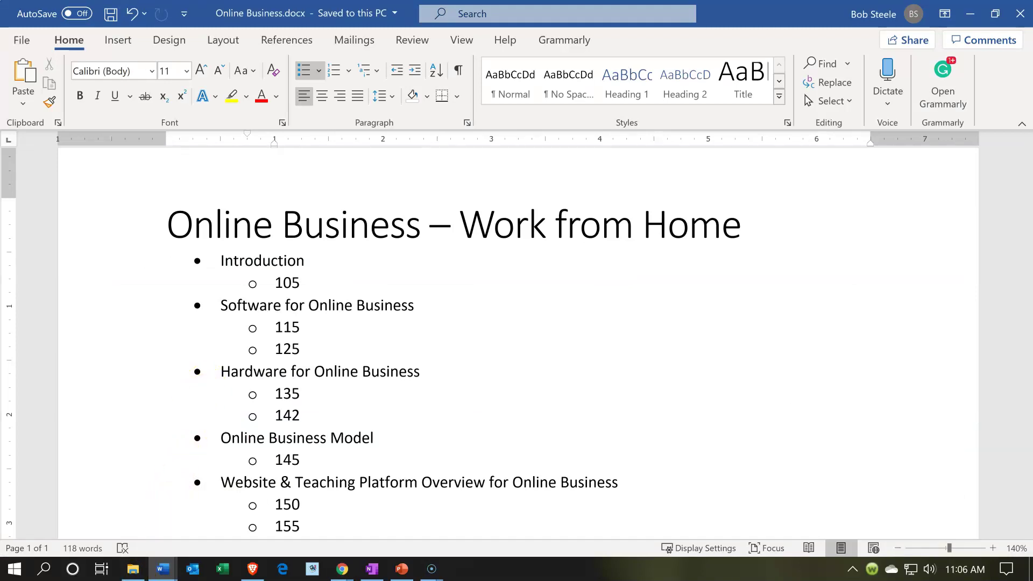
Look over the Course Data Files, PowerPoints, Text & Audio Files and Video folders inside the Work From Home folder in File Explorer.
left_click(133, 573)
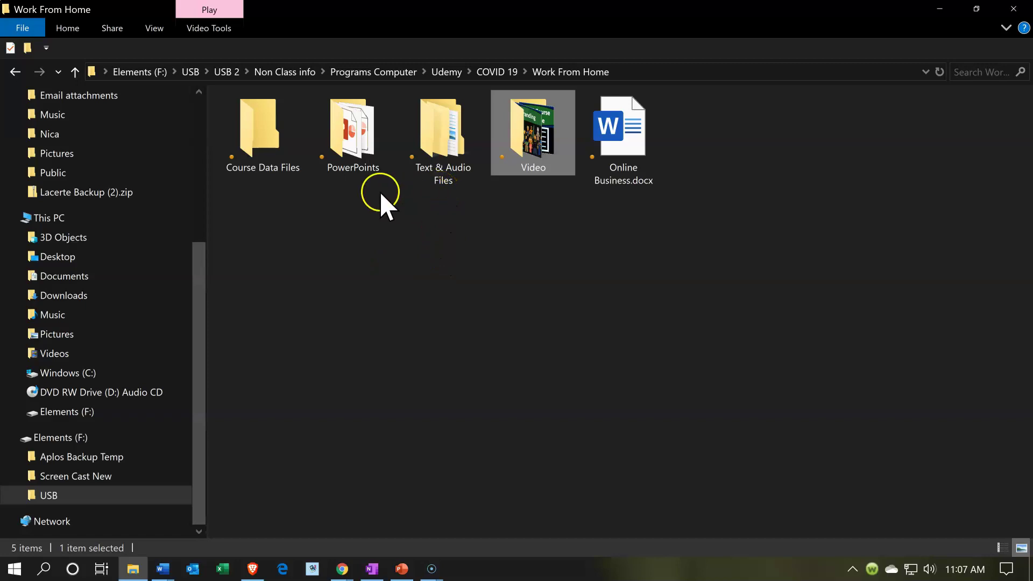
left_click(358, 162)
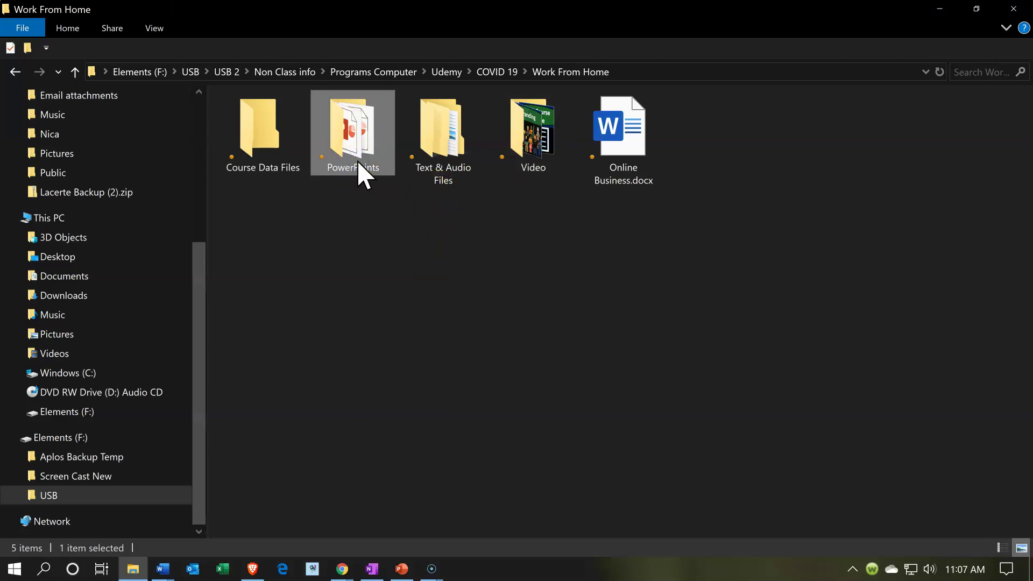
left_click(262, 170)
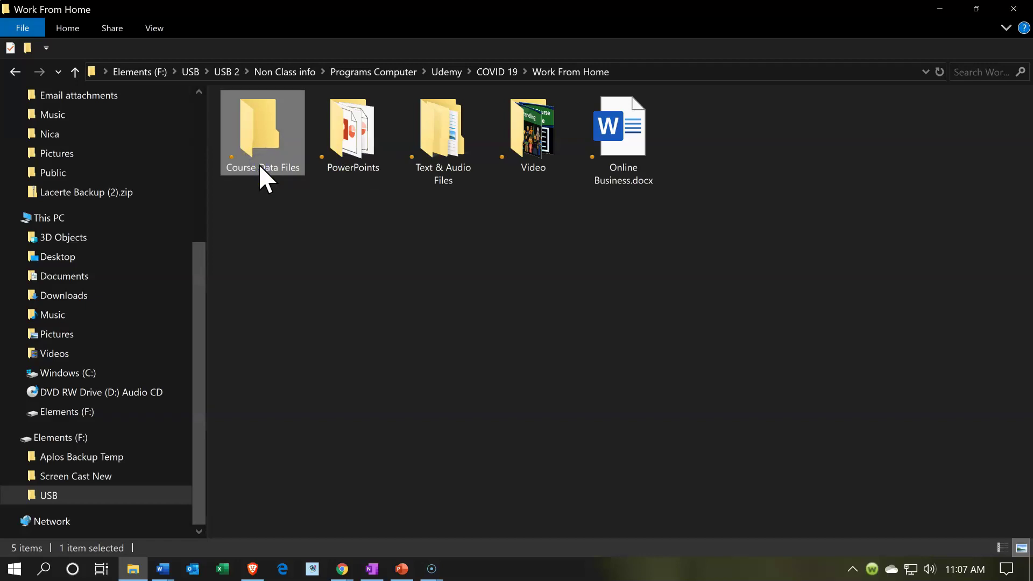
left_click(408, 176)
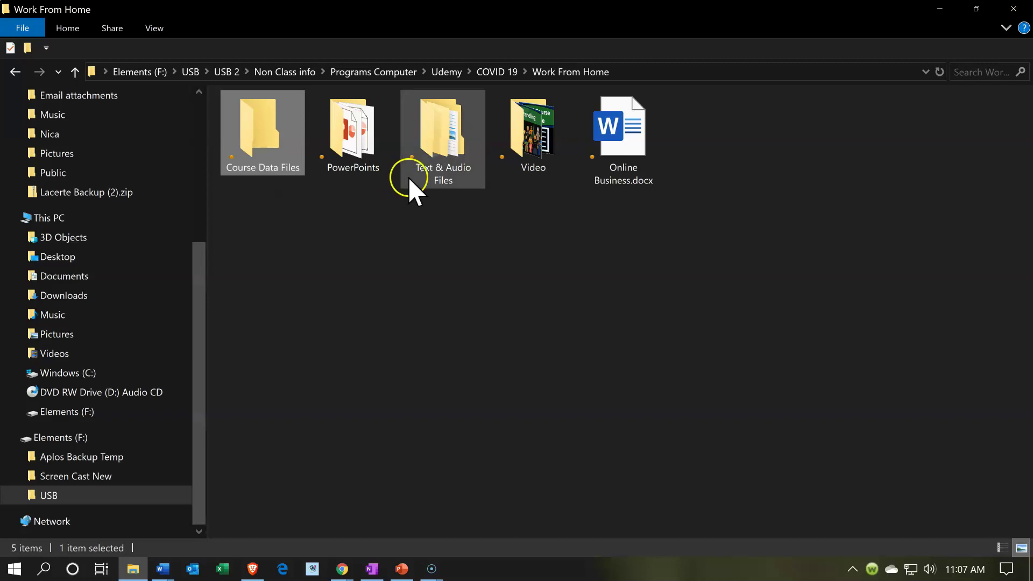
left_click(514, 141)
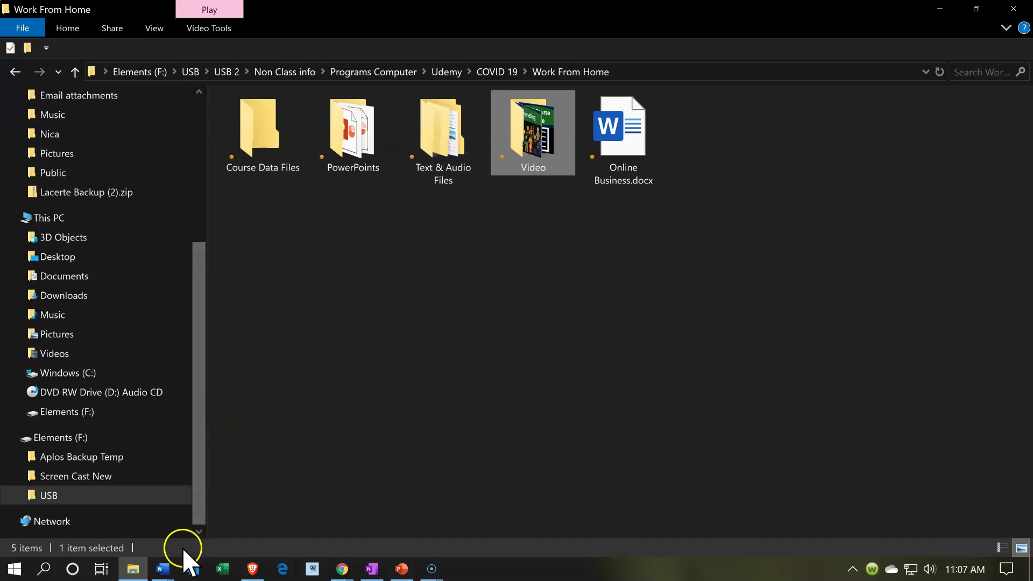
Glance at the outline in Online Business.docx and open the Video folder inside Work From Home.
left_click(172, 571)
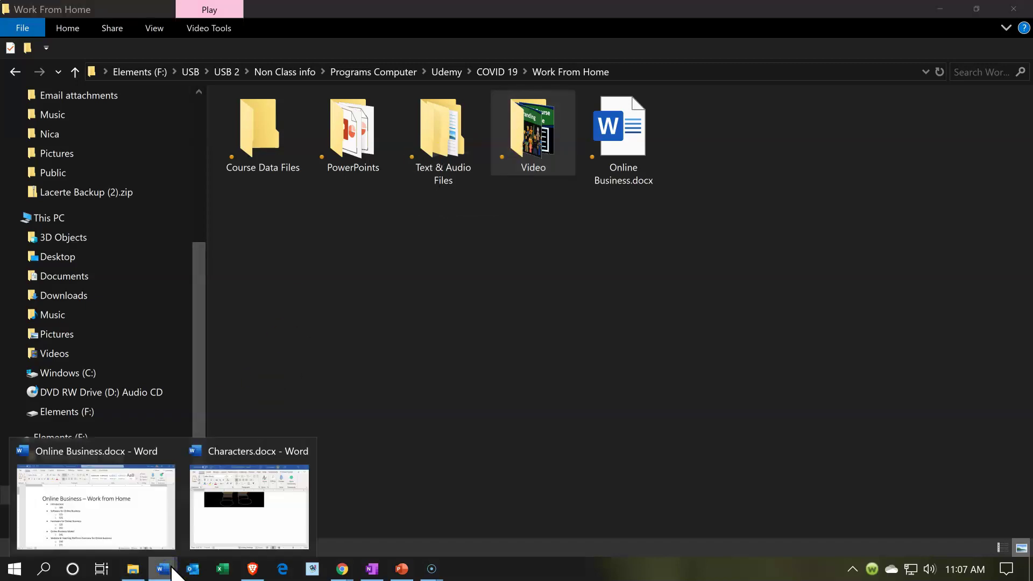
left_click(139, 514)
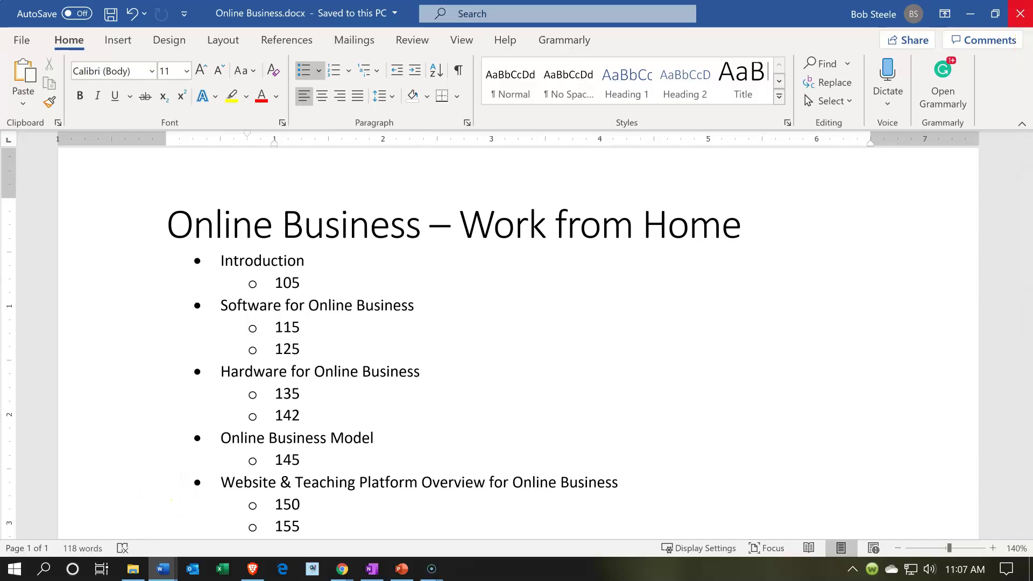
left_click(970, 14)
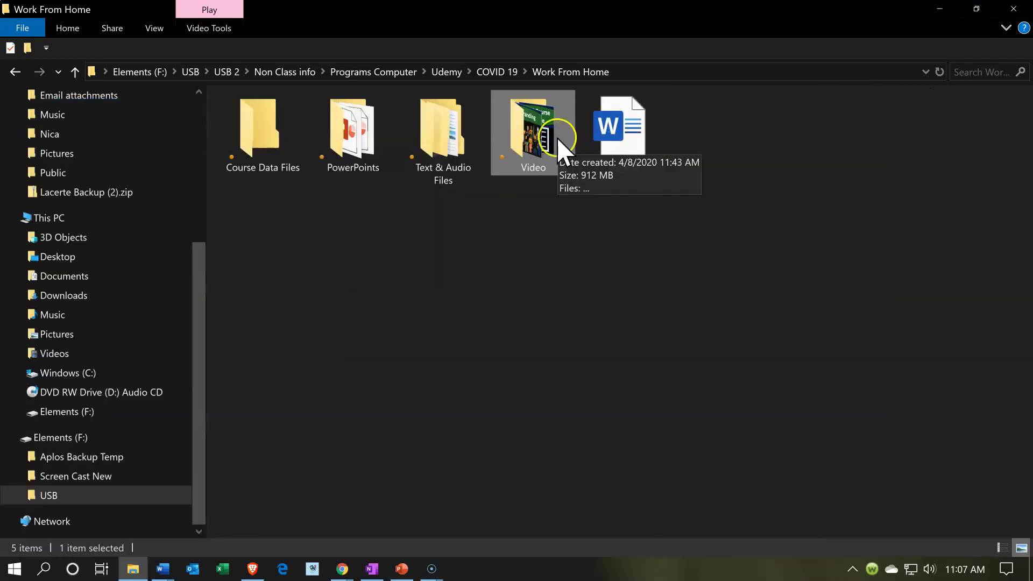
double_click(559, 141)
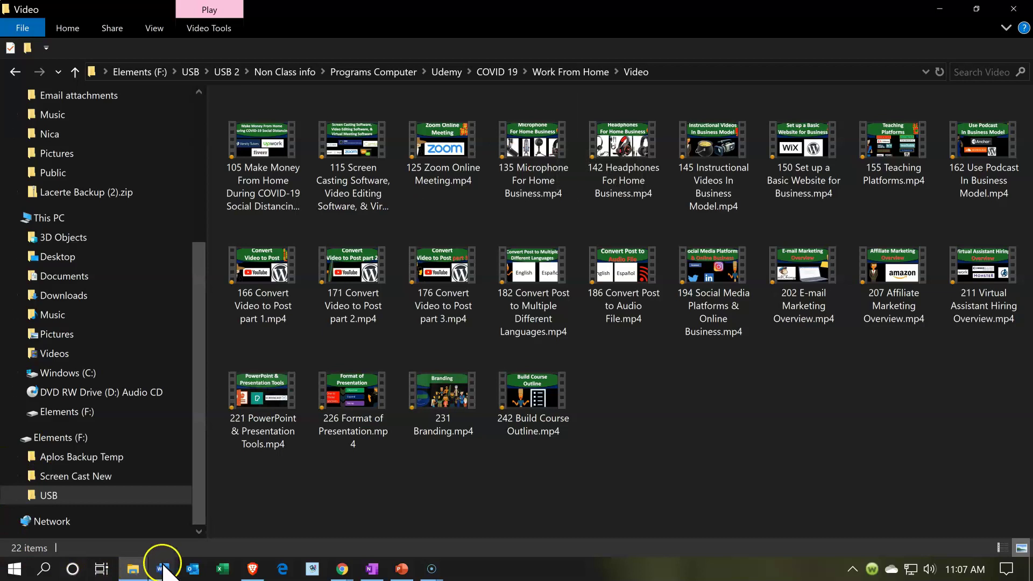
Review the course outline in Online Business.docx, including the Introduction and Software for Online Business sections with their video numbers.
mouse_move(162, 565)
left_click(153, 532)
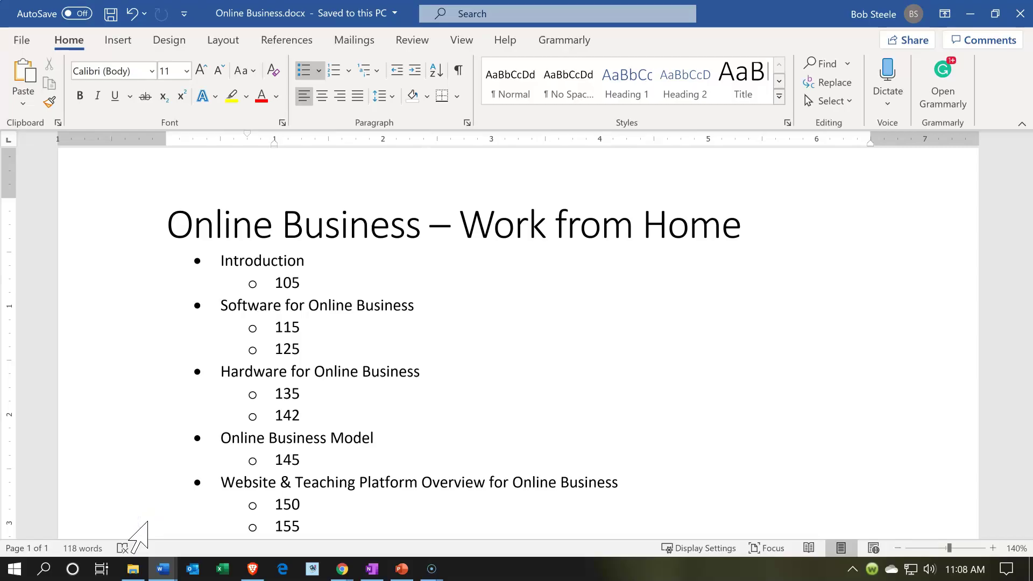
left_click_drag(222, 262, 302, 284)
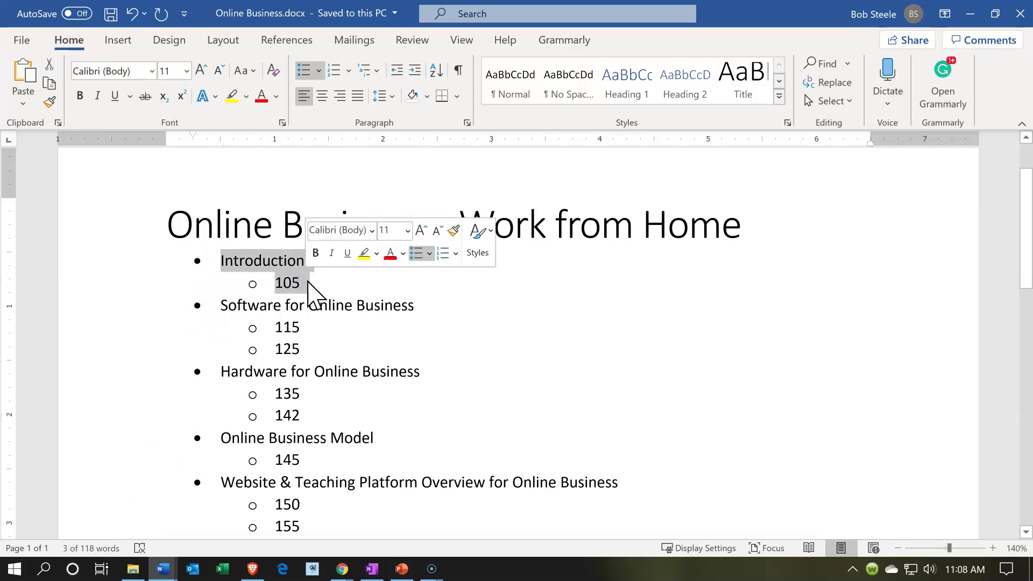
left_click_drag(219, 305, 299, 357)
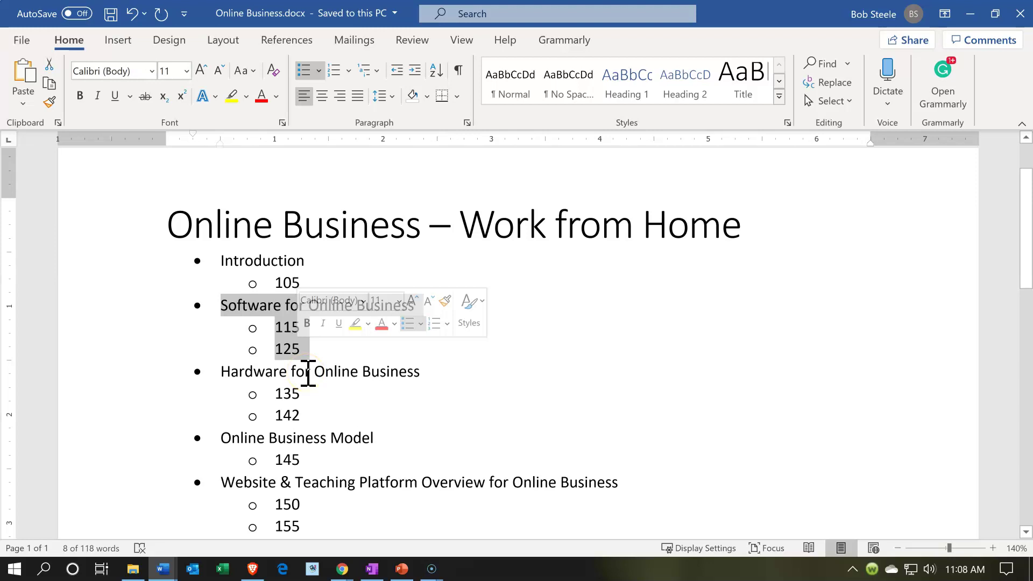
scroll(308, 372, "down", 3)
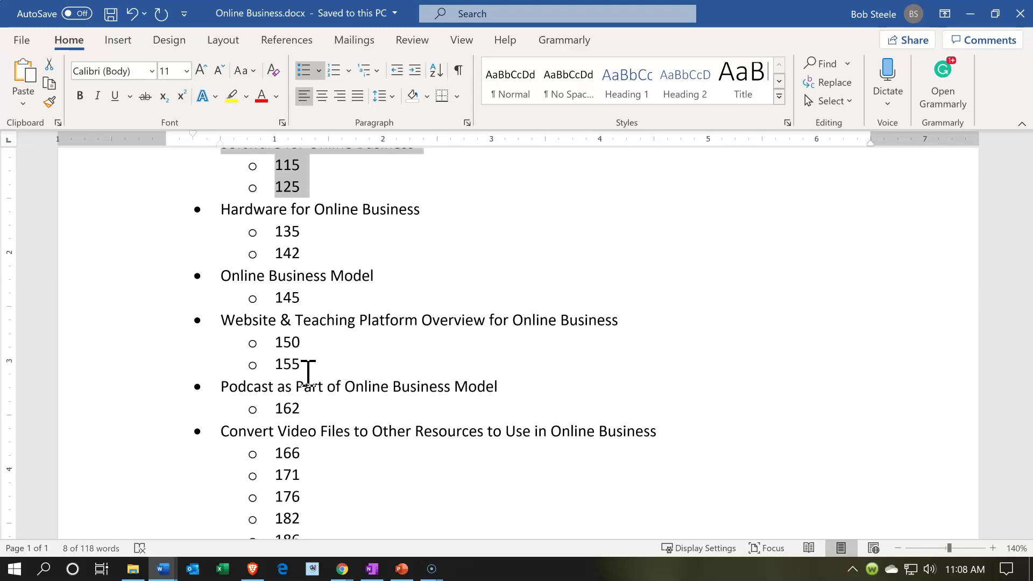
scroll(309, 373, "up", 2)
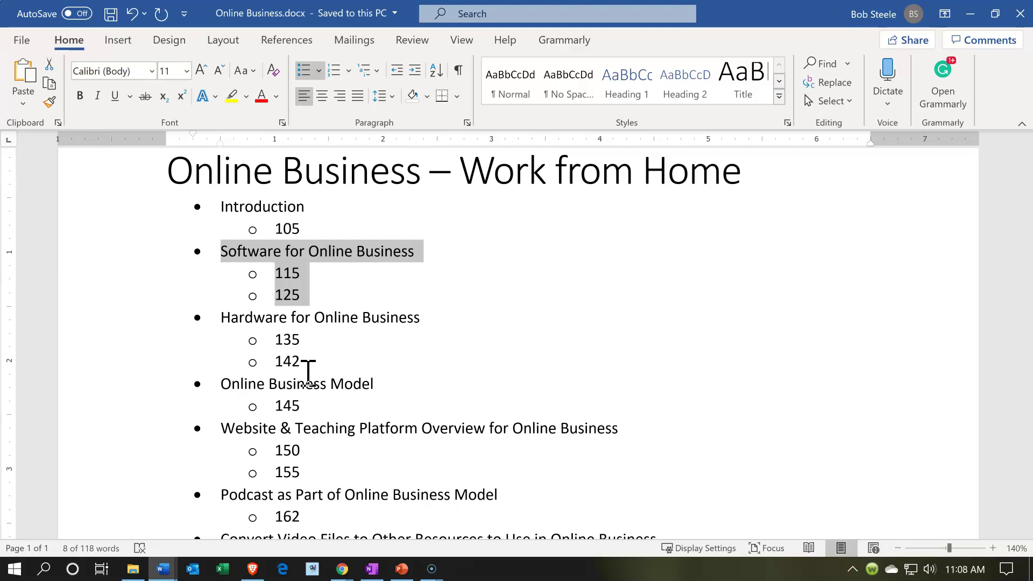
left_click(971, 11)
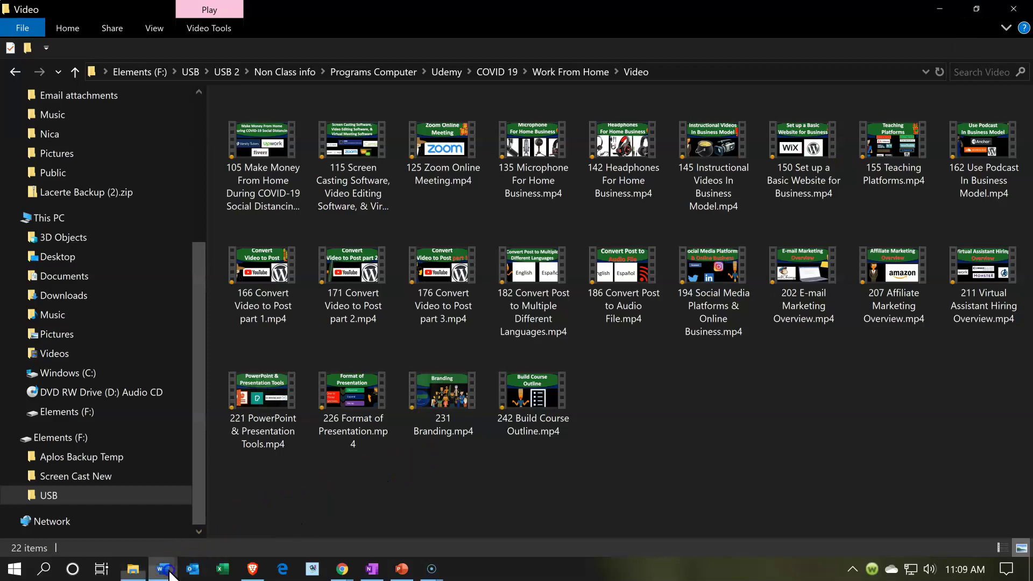
Copy the title "Online Business – Work from Home" from the Online Business.docx Word document.
mouse_move(168, 572)
left_click(161, 511)
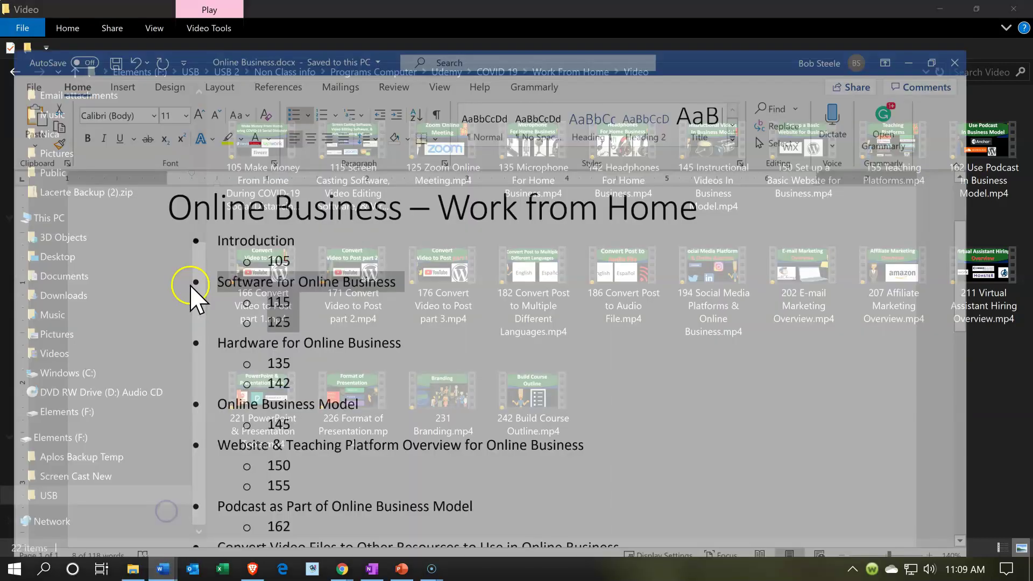
left_click(164, 224)
left_click(107, 172)
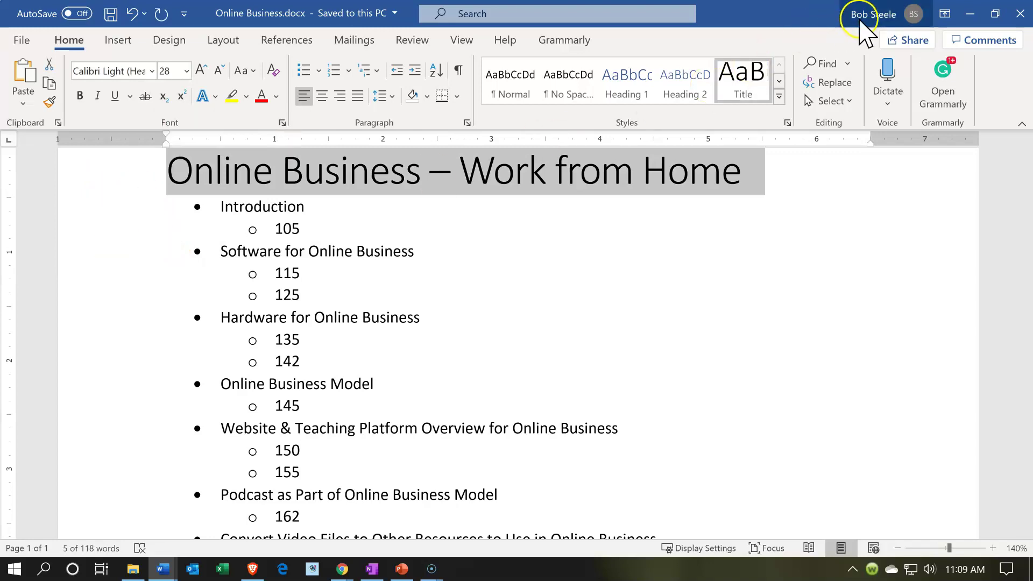
left_click(963, 10)
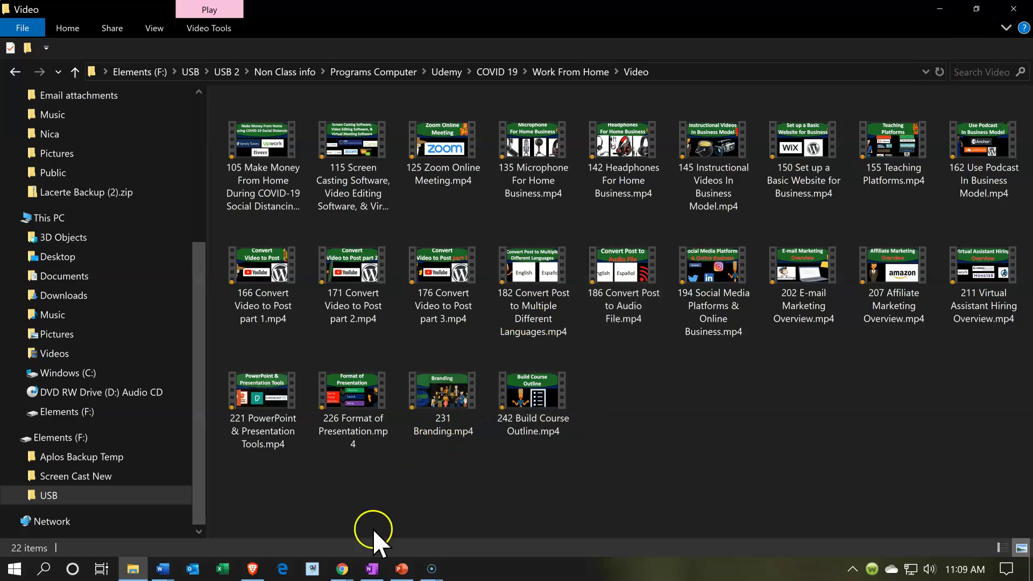
Switch to the Udemy instructor page in Chrome and start a new course, choosing Course as its type.
mouse_move(340, 574)
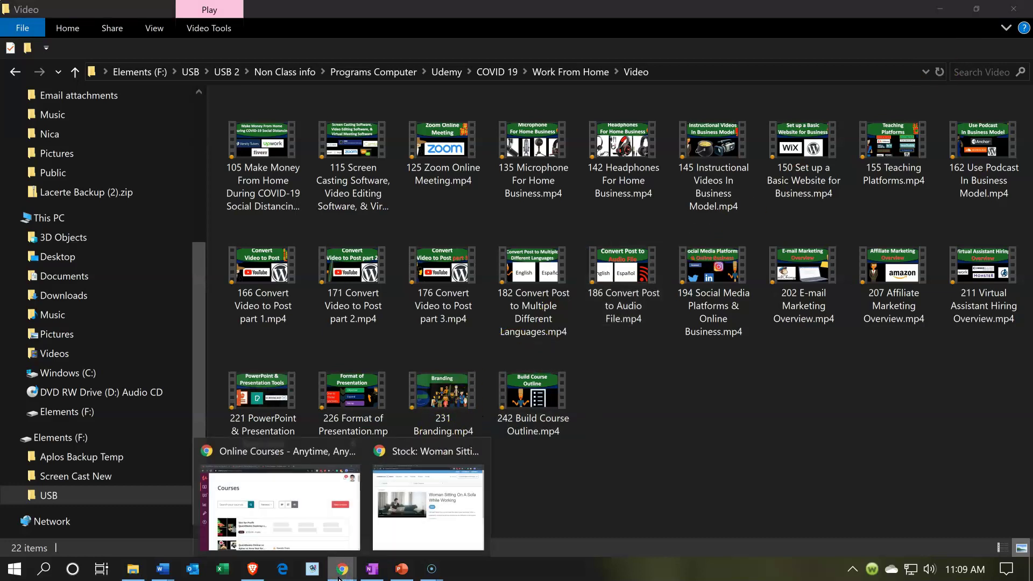
left_click(309, 533)
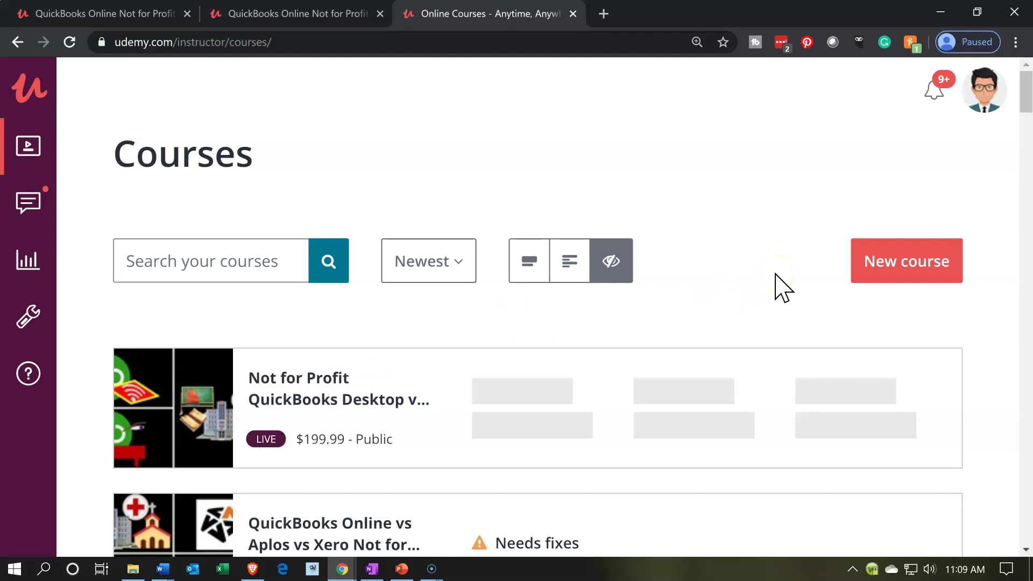
left_click(874, 269)
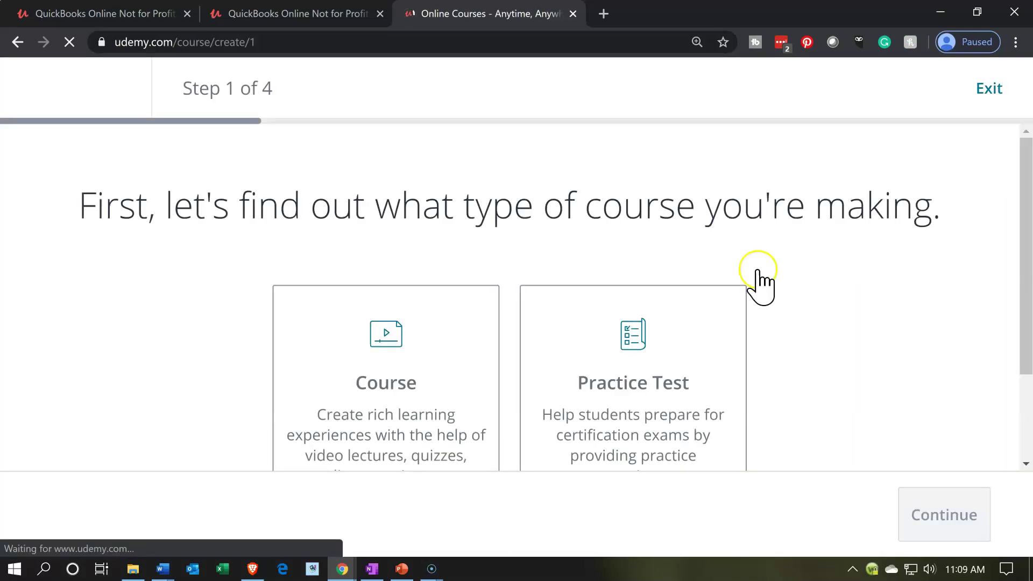
scroll(119, 355, "down", 2)
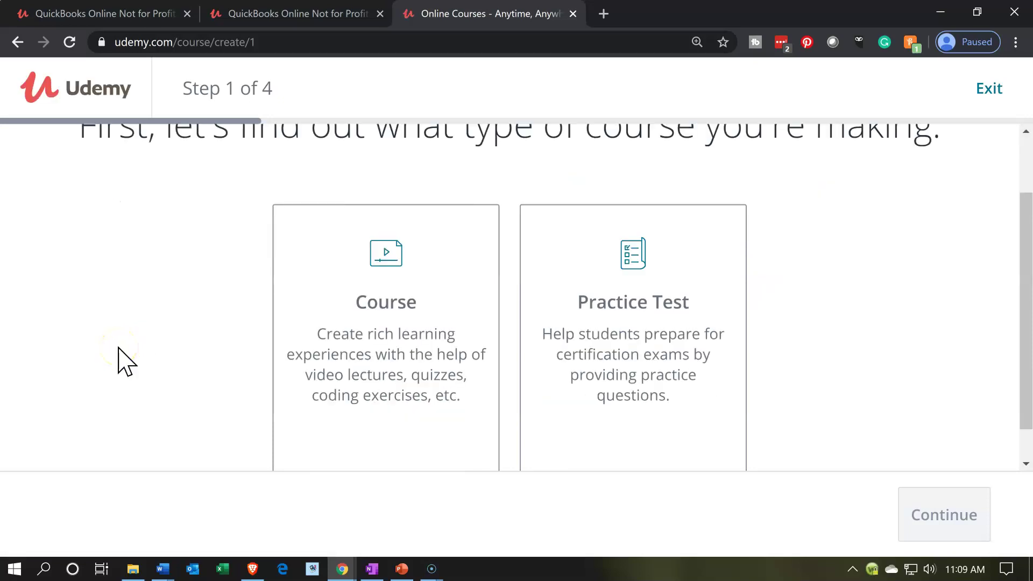
left_click(326, 367)
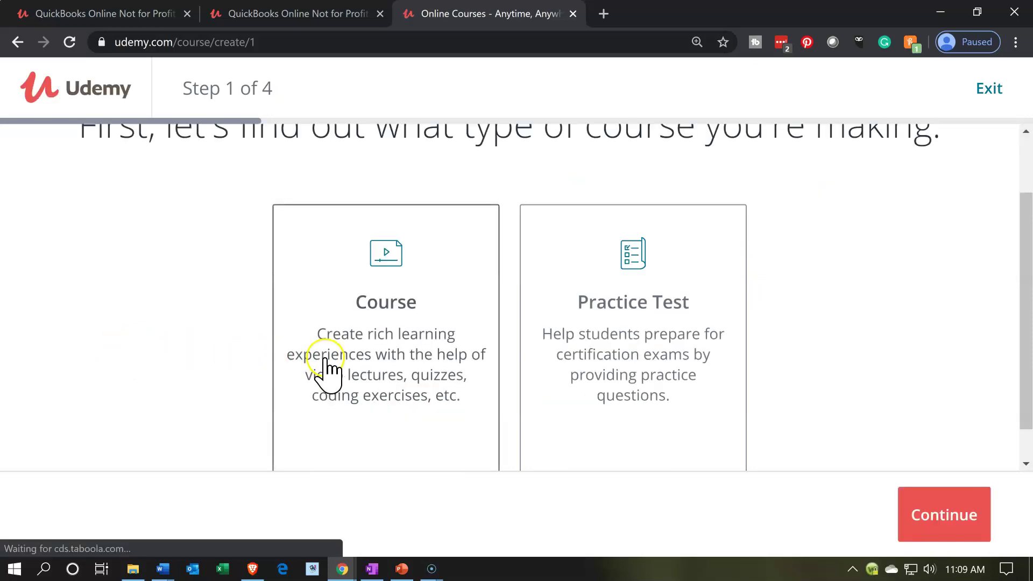
left_click(918, 511)
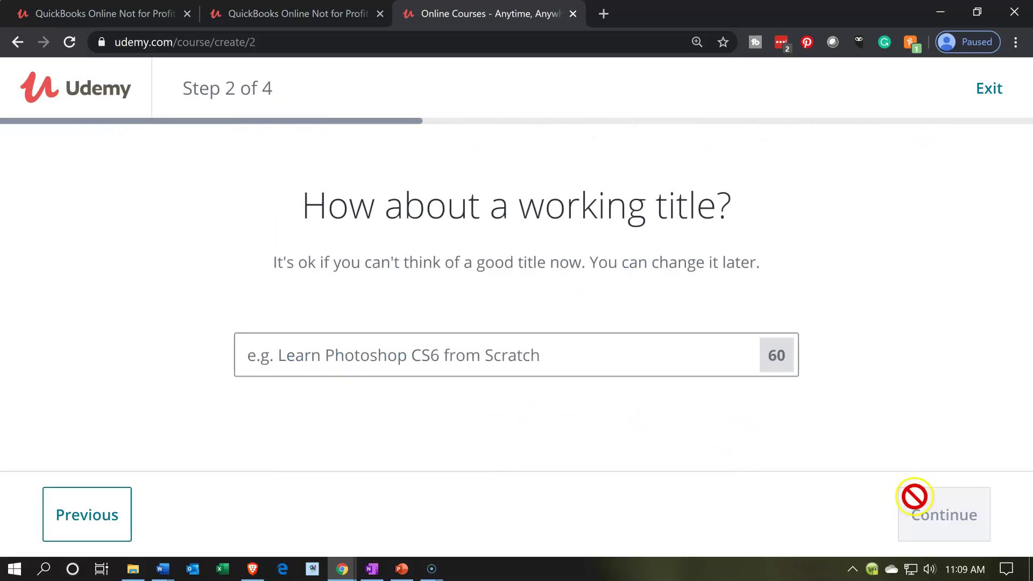
Set the course's working title to "Online Business – Work from Home" and continue to the category question.
left_click(420, 361)
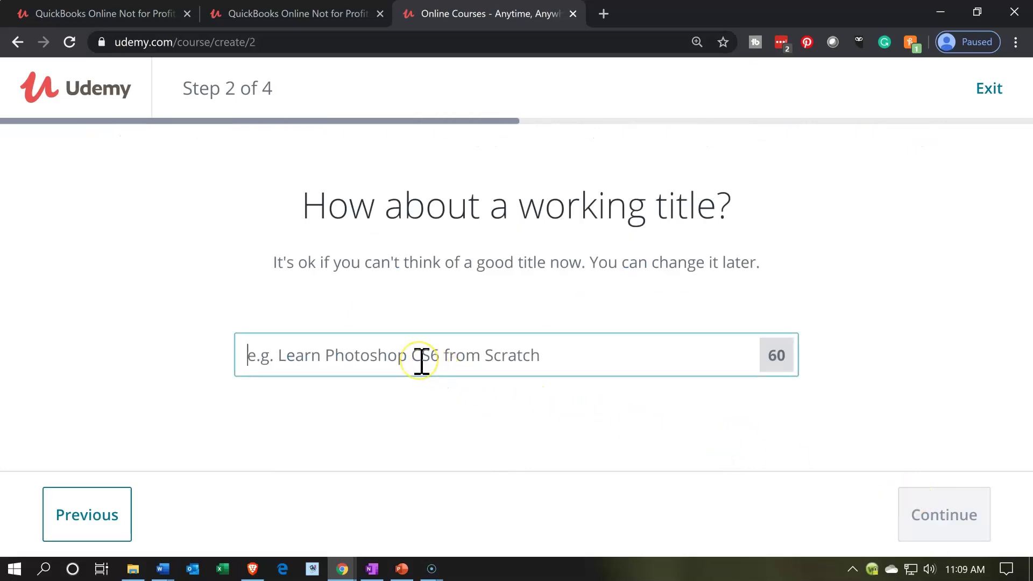
type("Online Business – Work from Home")
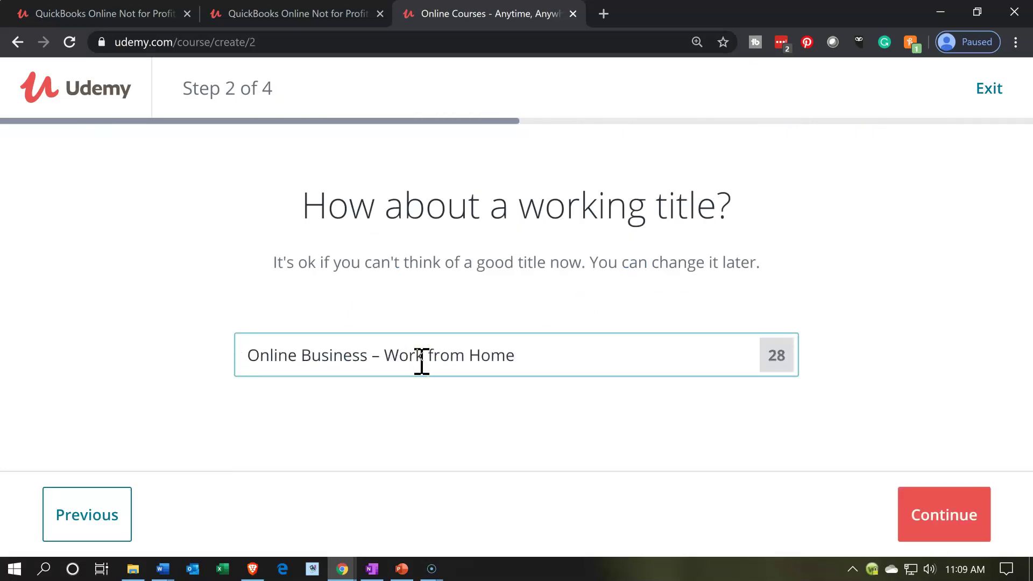
left_click(919, 511)
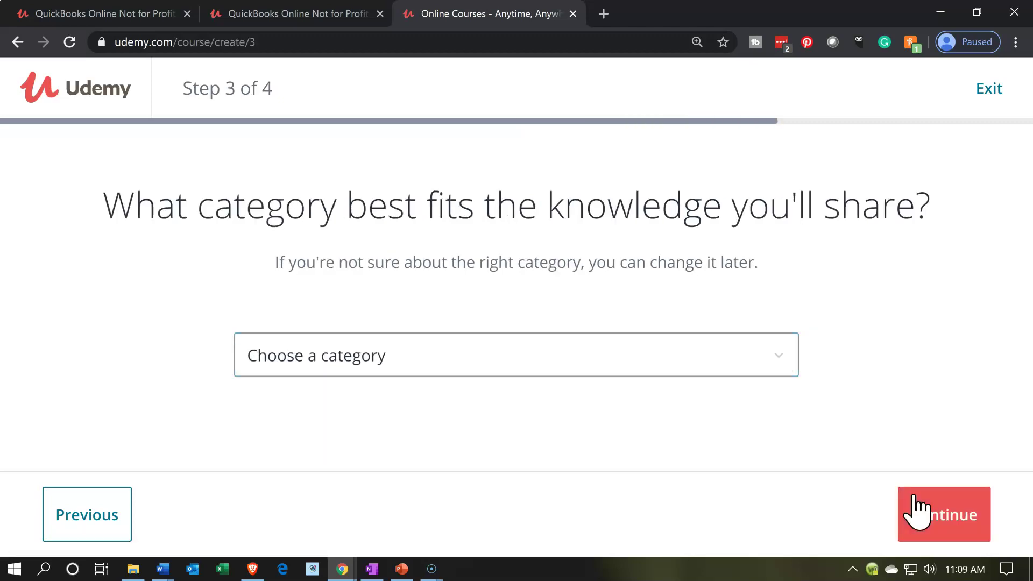
Choose Business as the course category and continue to the weekly time question.
left_click(546, 355)
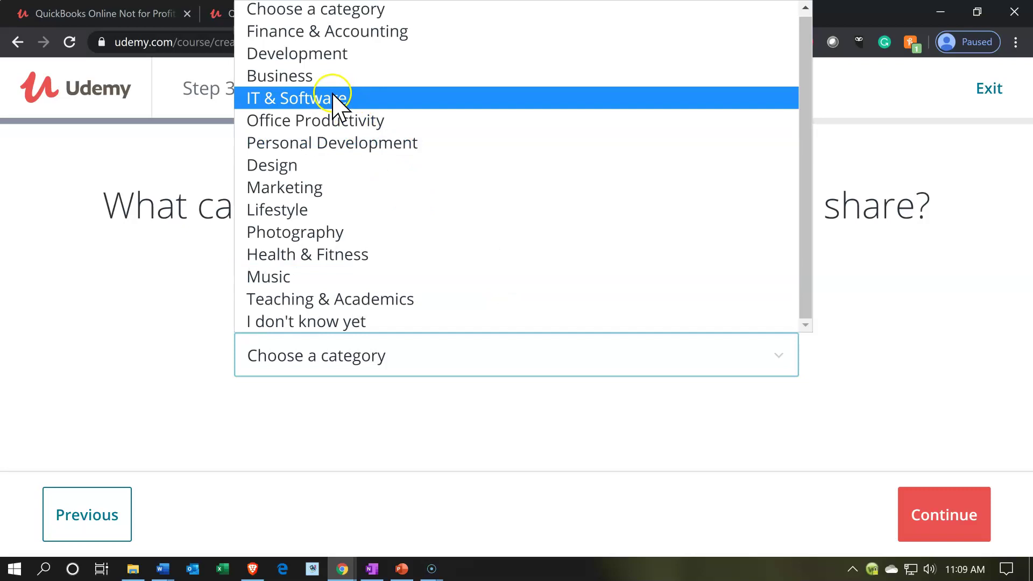
left_click(302, 80)
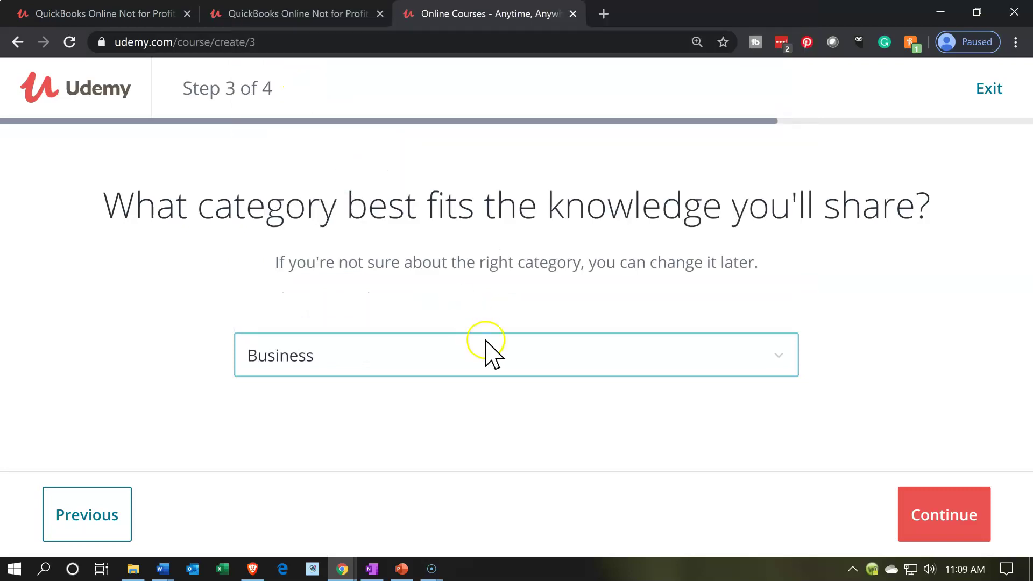
left_click(917, 506)
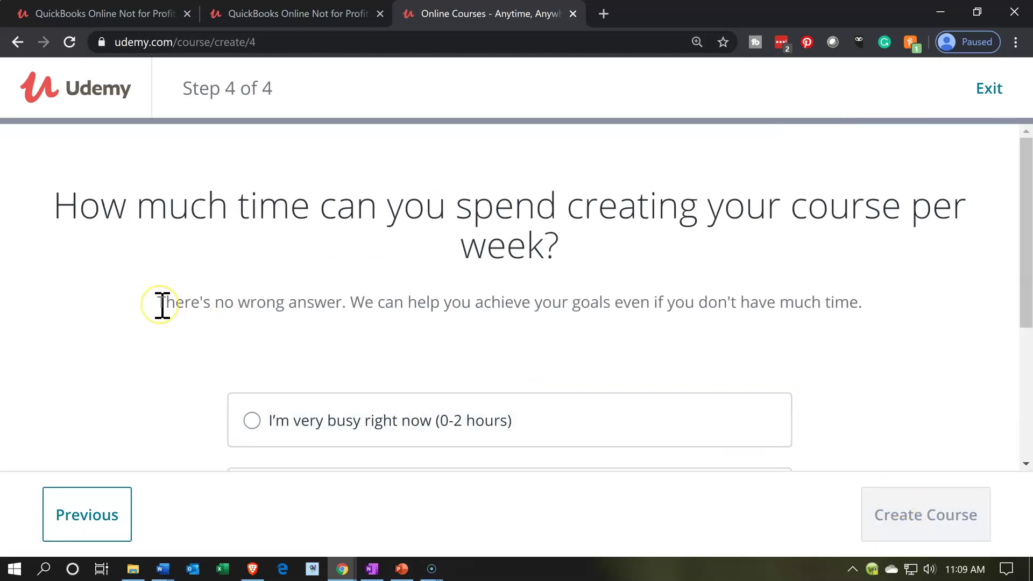
Answer the weekly time question with "I'll work on this on the side (2-4 hours)" and create the course.
scroll(161, 304, "down", 3)
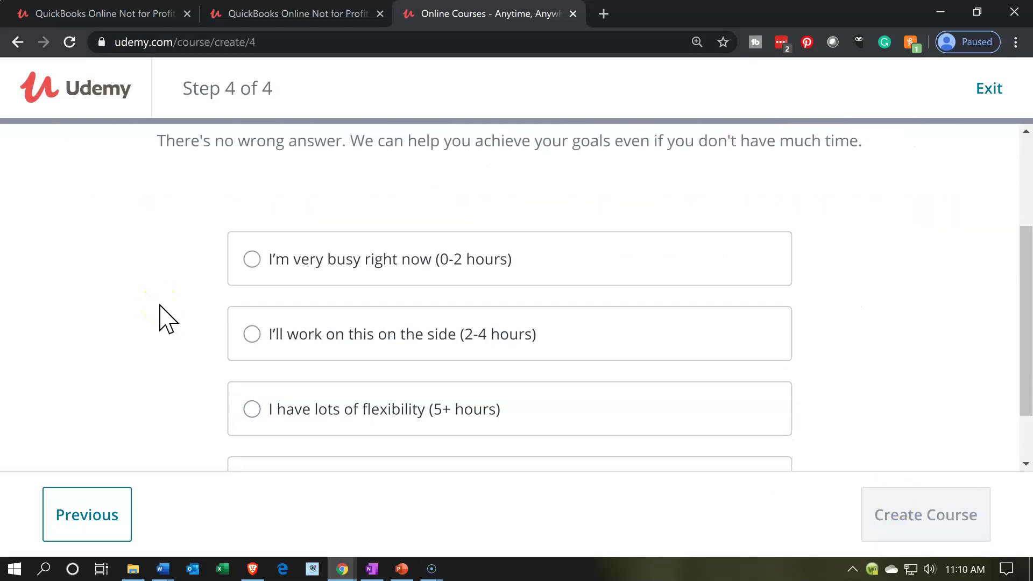
left_click(245, 336)
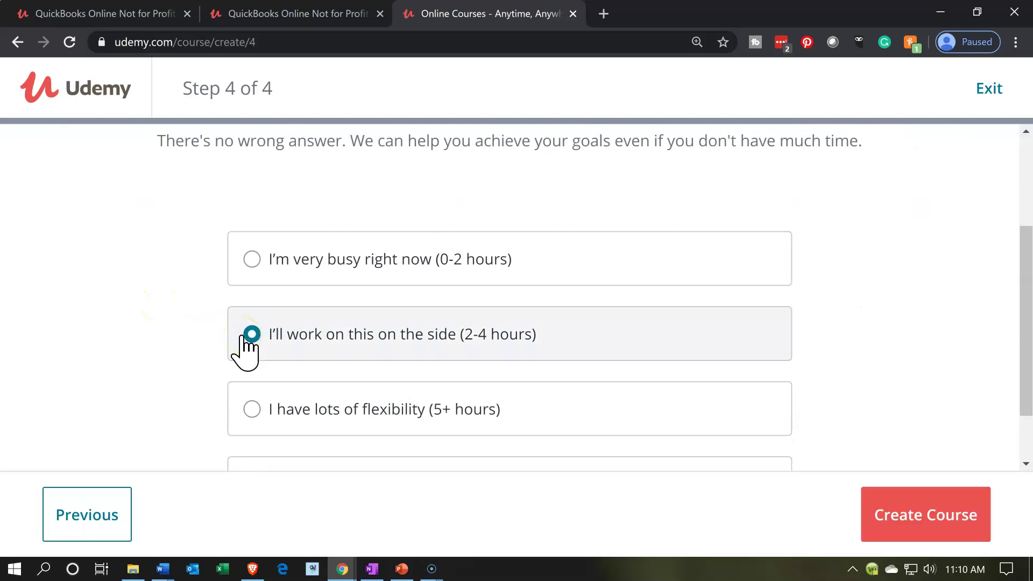
scroll(192, 344, "down", 2)
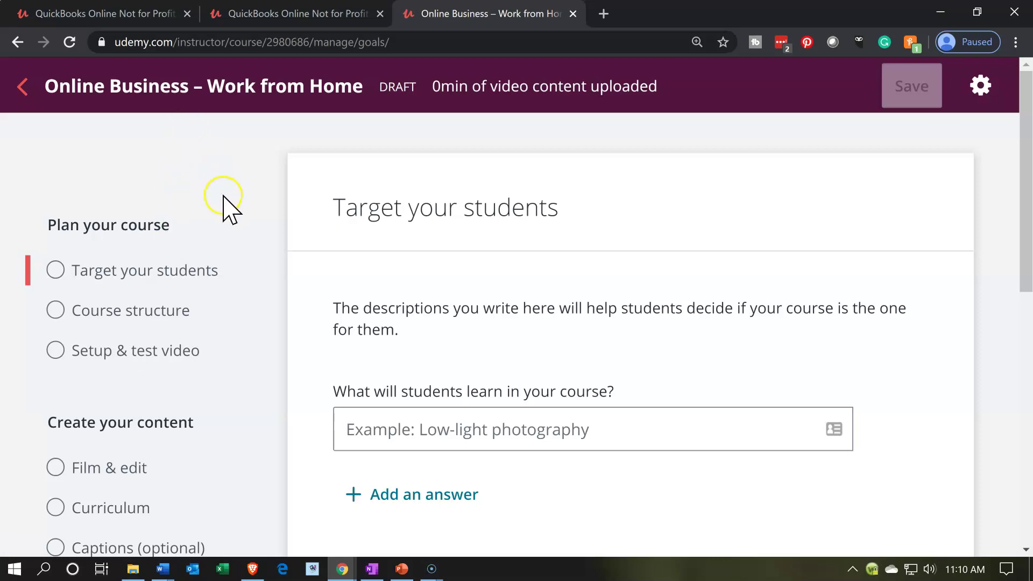
Look over the target-students questions about what students will learn and the course prerequisites.
scroll(241, 242, "down", 1)
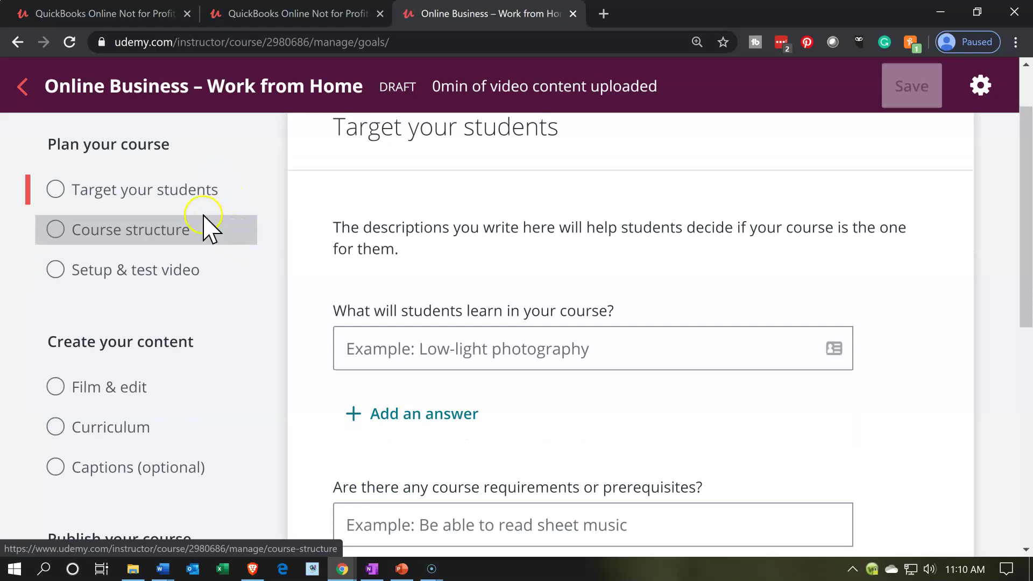
scroll(319, 300, "down", 3)
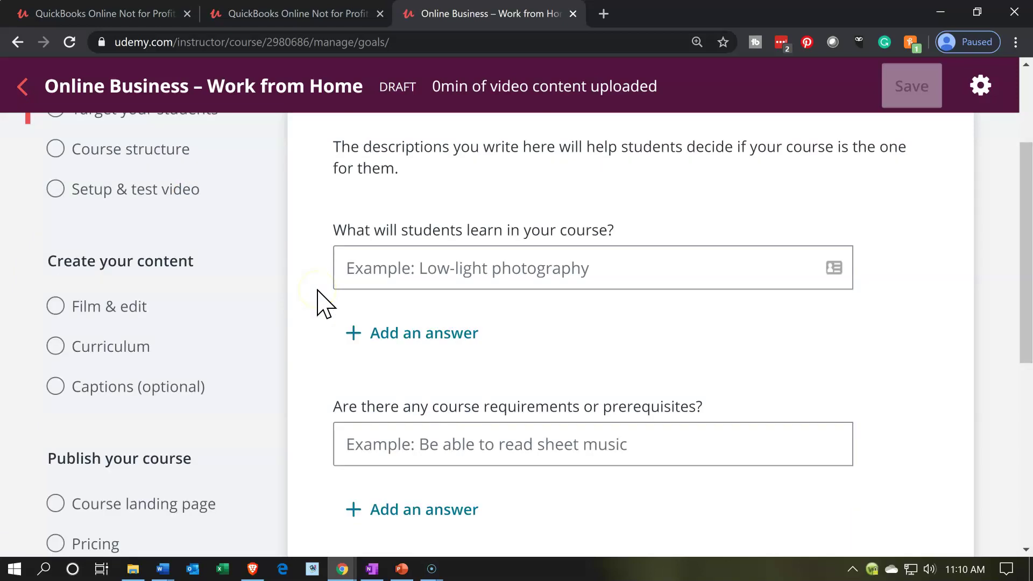
scroll(319, 300, "up", 4)
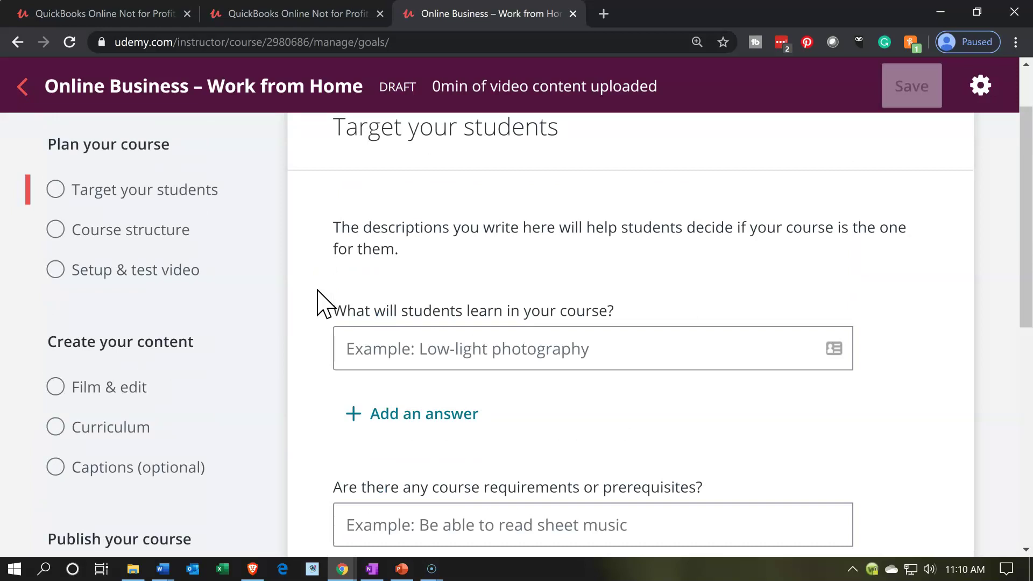
left_click(348, 347)
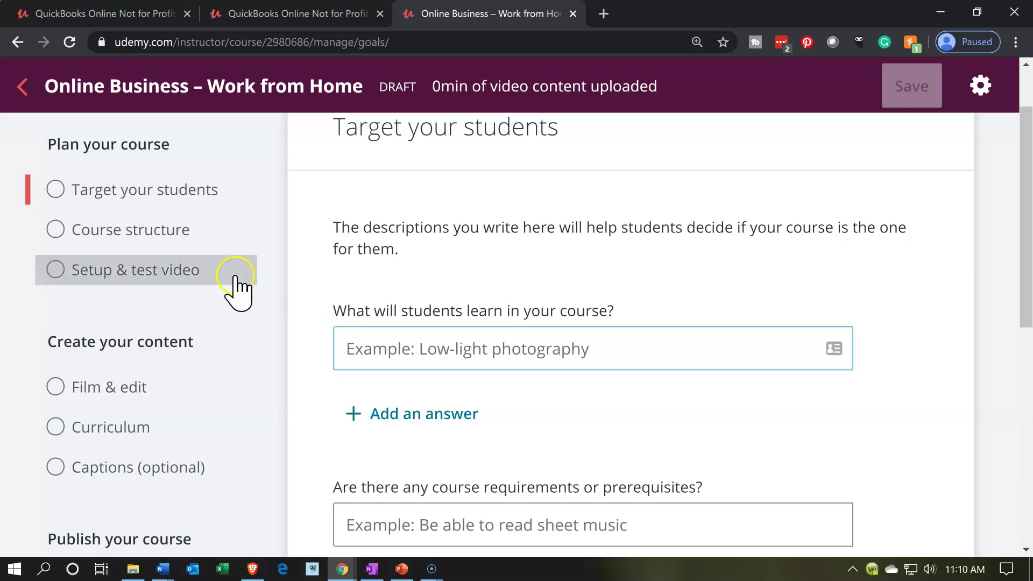
Go through the Course structure, Setup & test video, and Film & edit pages of the course plan.
left_click(173, 232)
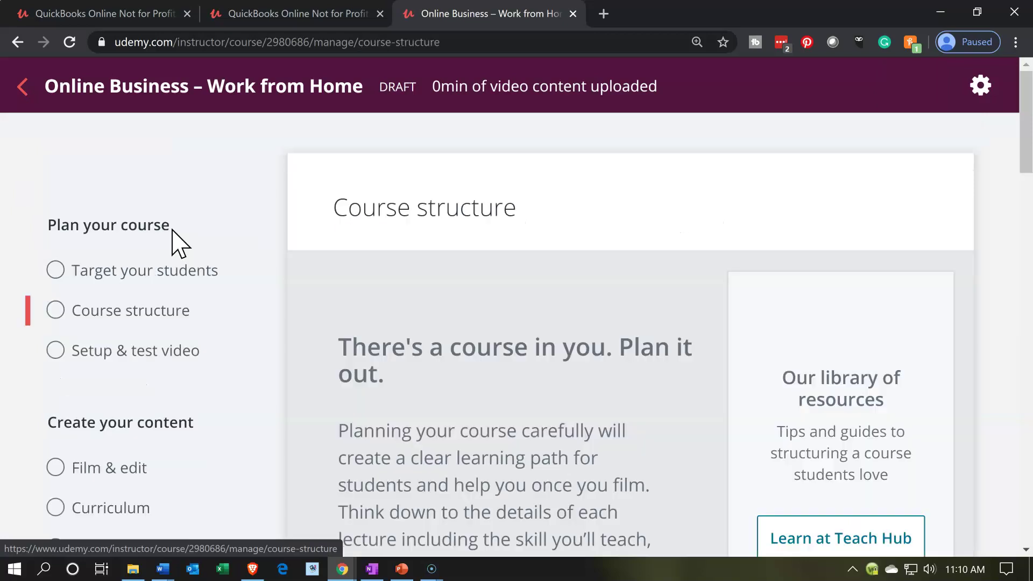
left_click(163, 361)
scroll(163, 362, "down", 2)
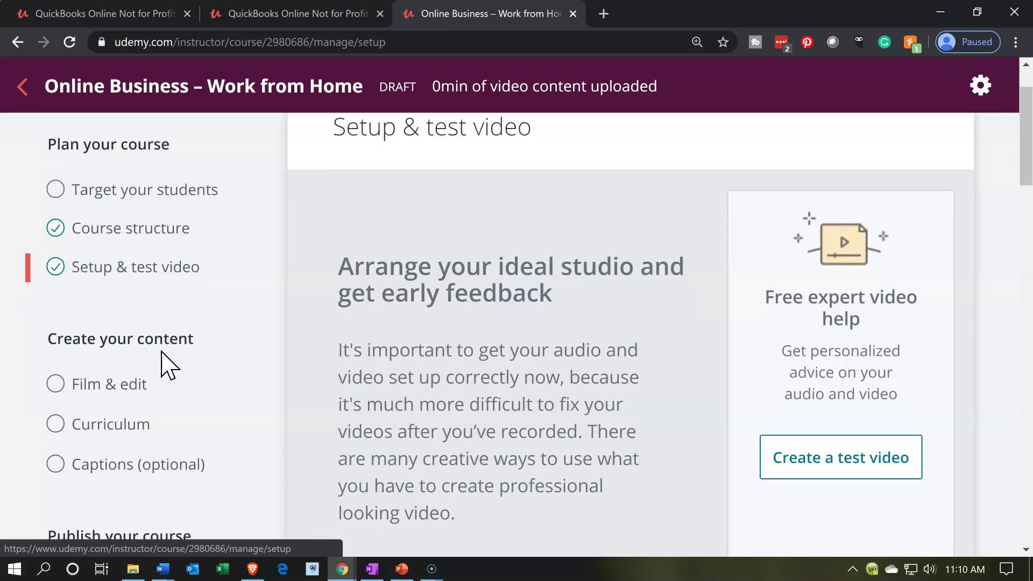
left_click(122, 395)
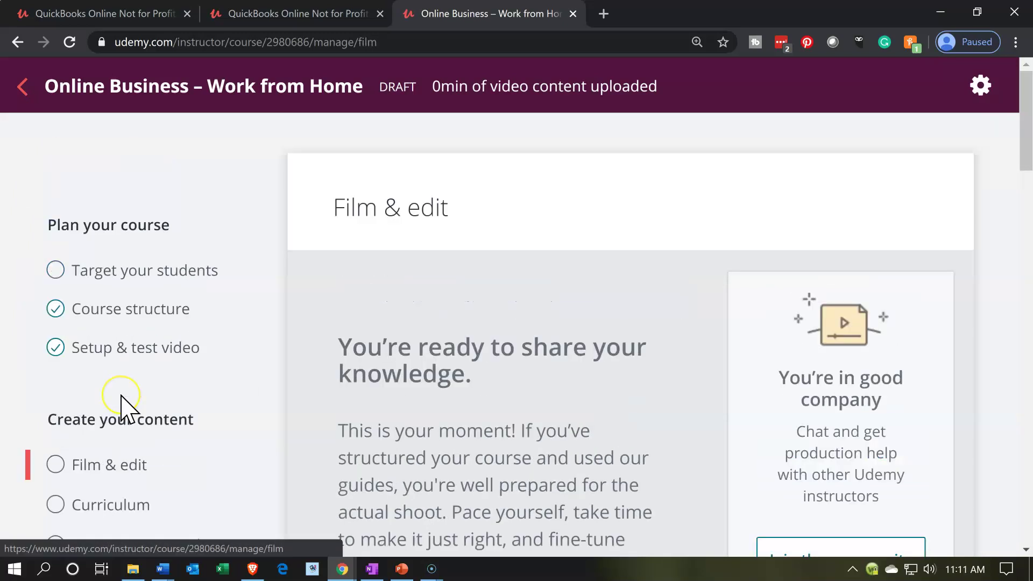
scroll(123, 412, "down", 3)
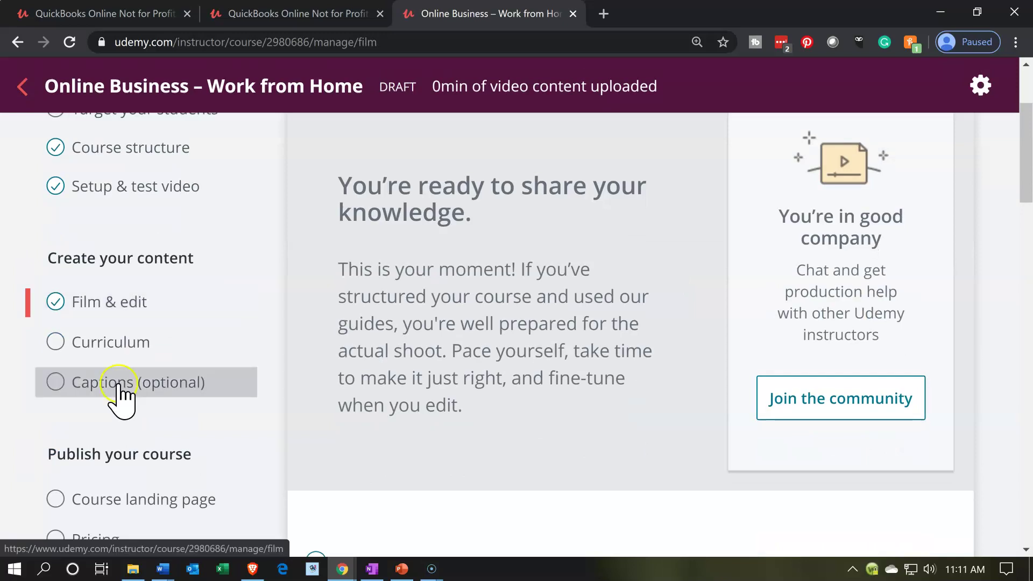
Open the Curriculum page and look over its guidance, the Introduction section and the first lecture.
left_click(115, 357)
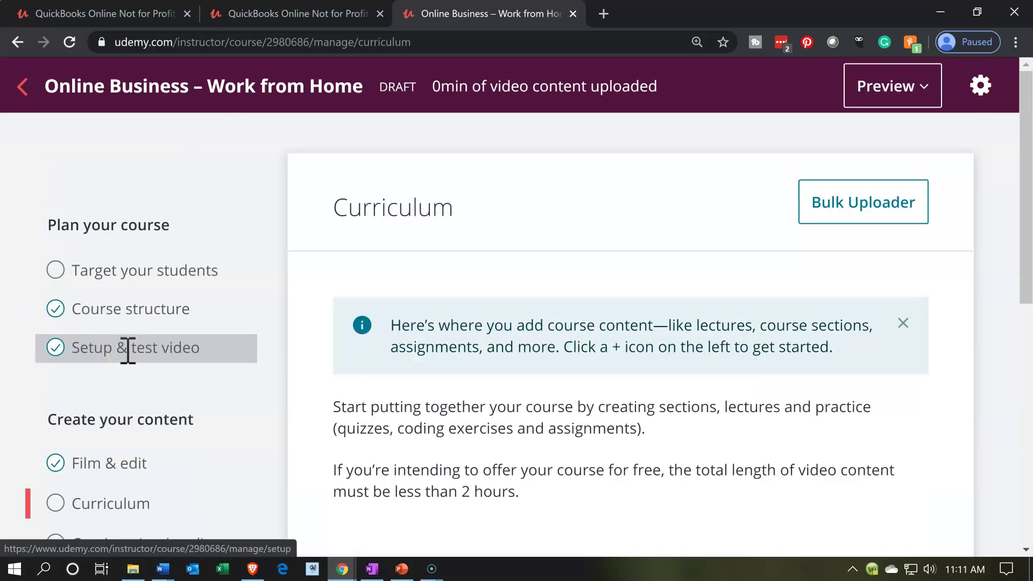
scroll(125, 347, "down", 2)
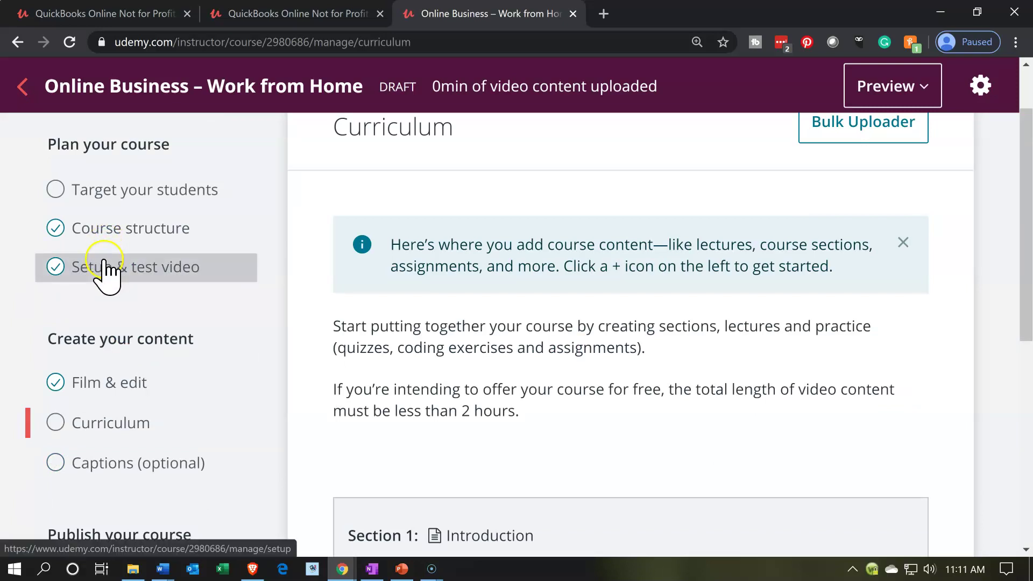
scroll(110, 382, "down", 2)
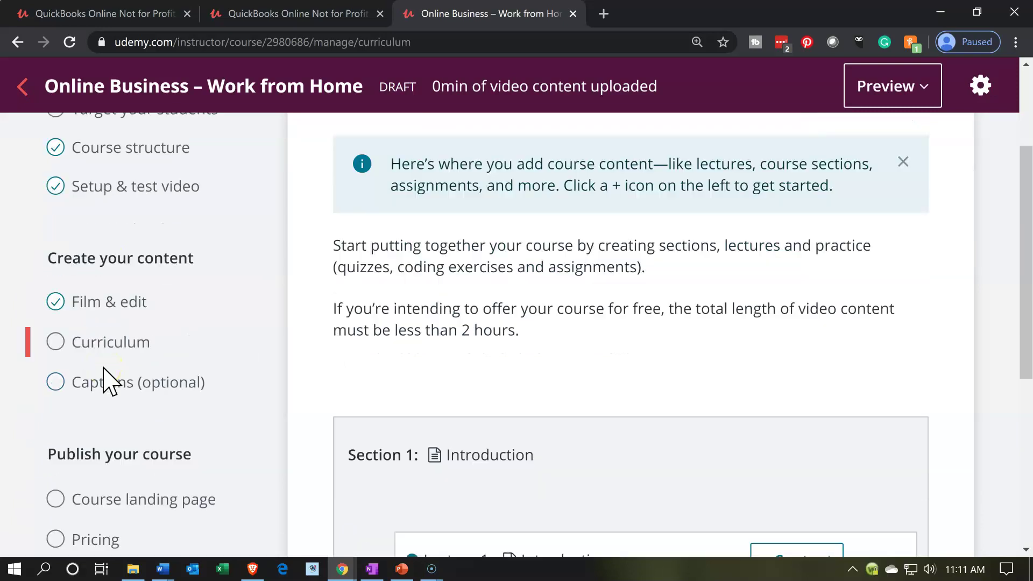
scroll(111, 382, "down", 2)
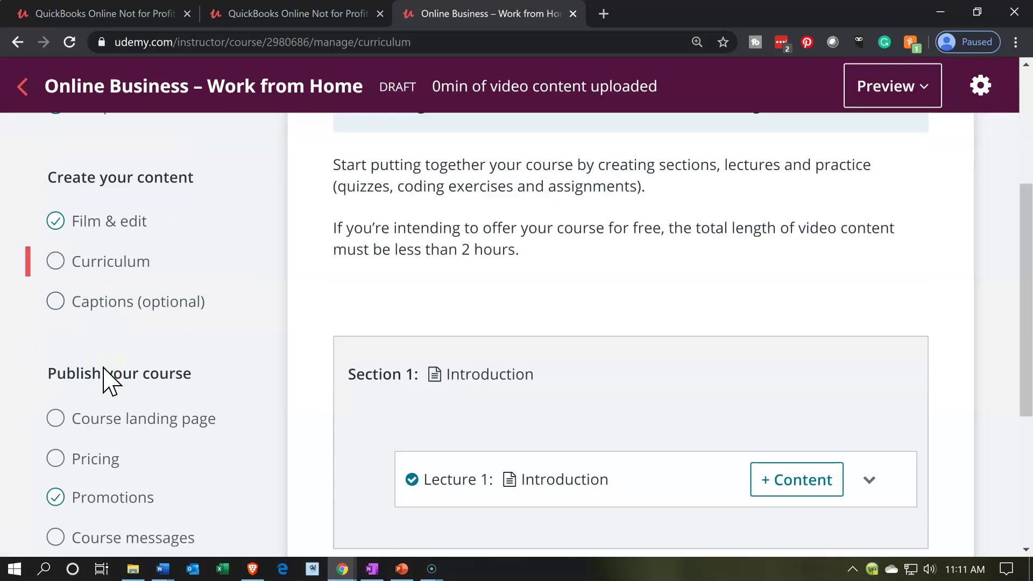
left_click(121, 314)
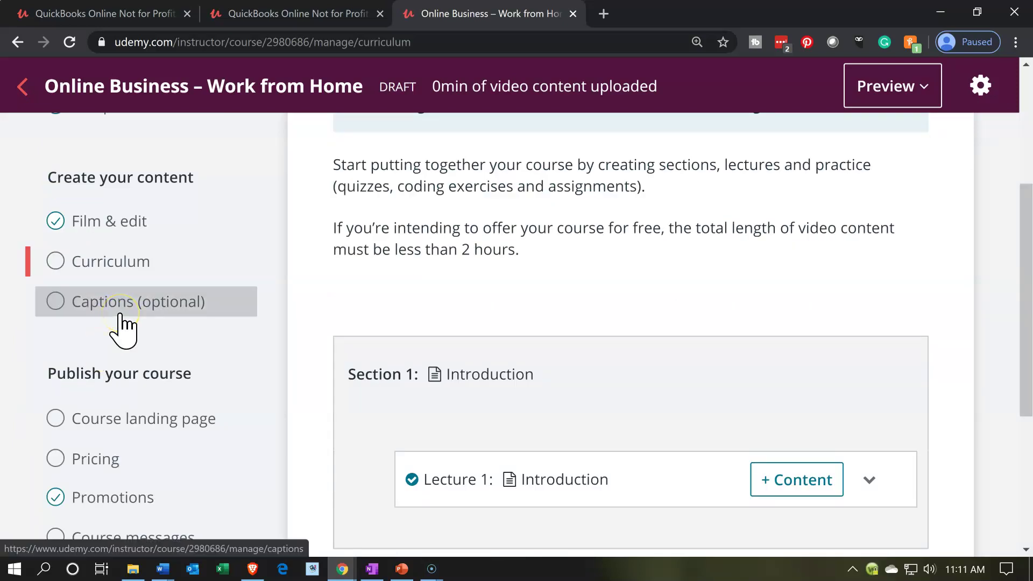
scroll(123, 323, "down", 2)
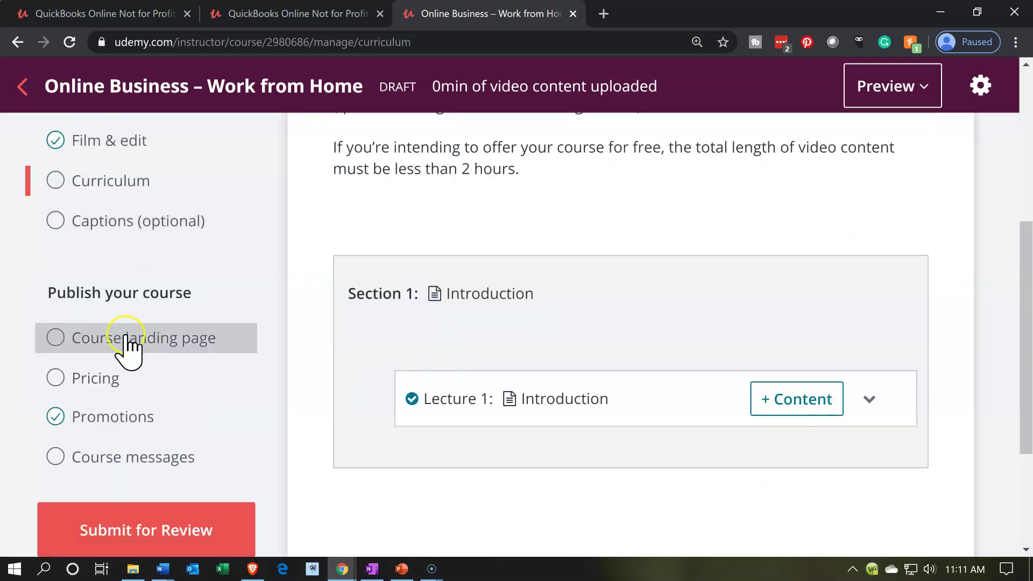
Open the Course landing page and review its title, subtitle, description and basic info fields.
left_click(126, 336)
left_click(125, 337)
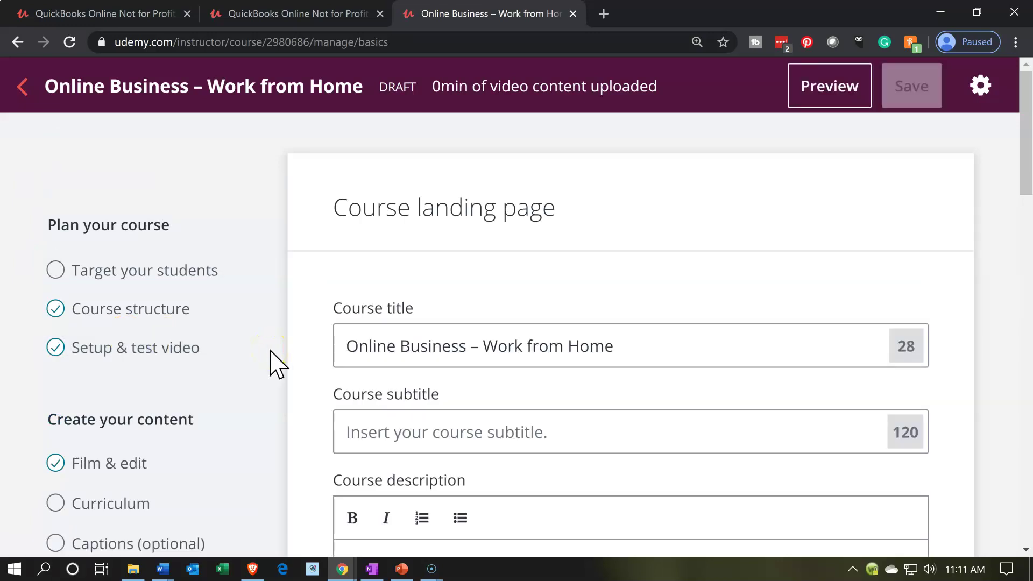
scroll(277, 363, "down", 5)
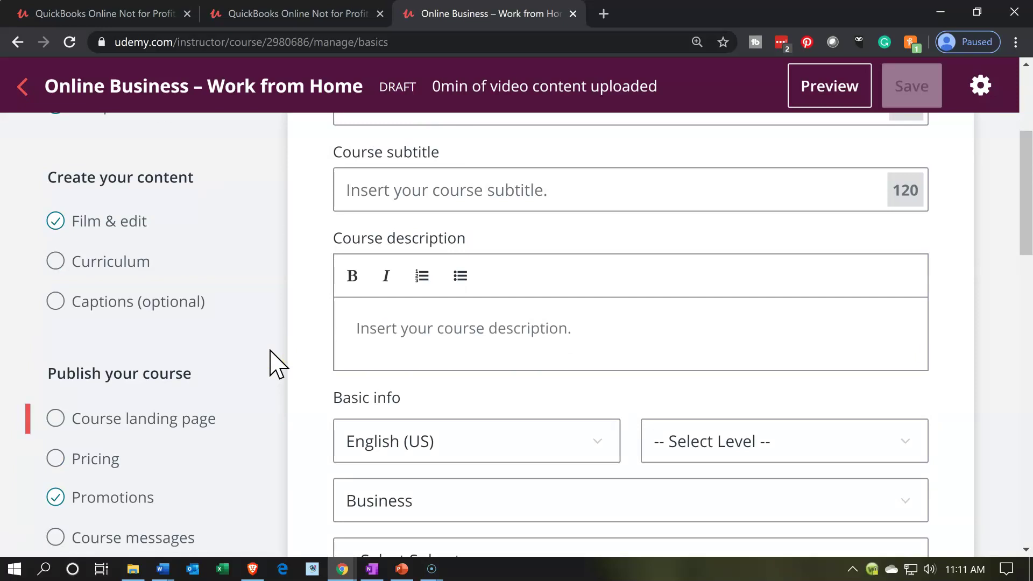
scroll(277, 364, "down", 1)
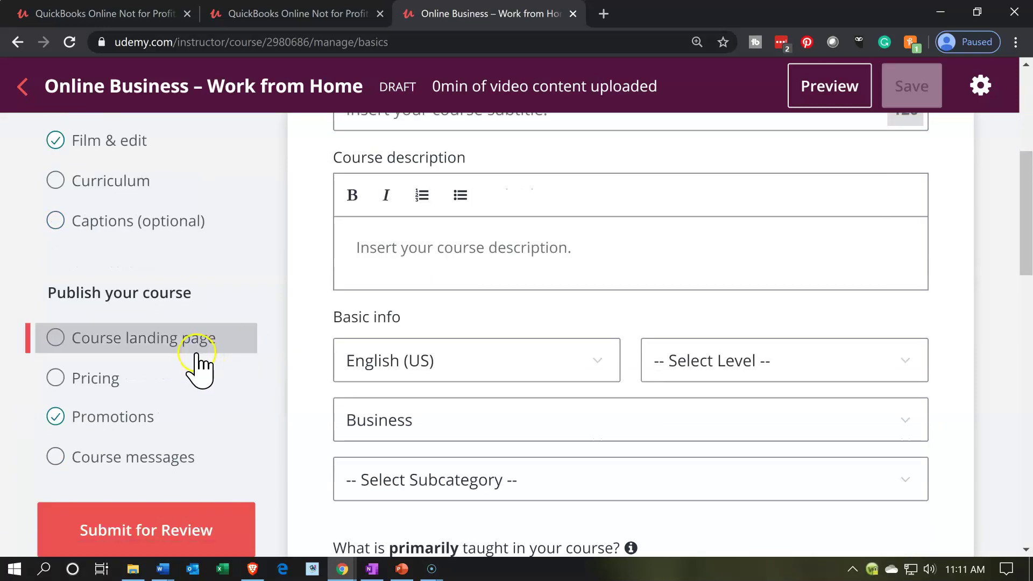
Review the price tier settings on the Pricing page and the welcome and congratulations fields on the Course messages page.
left_click(146, 379)
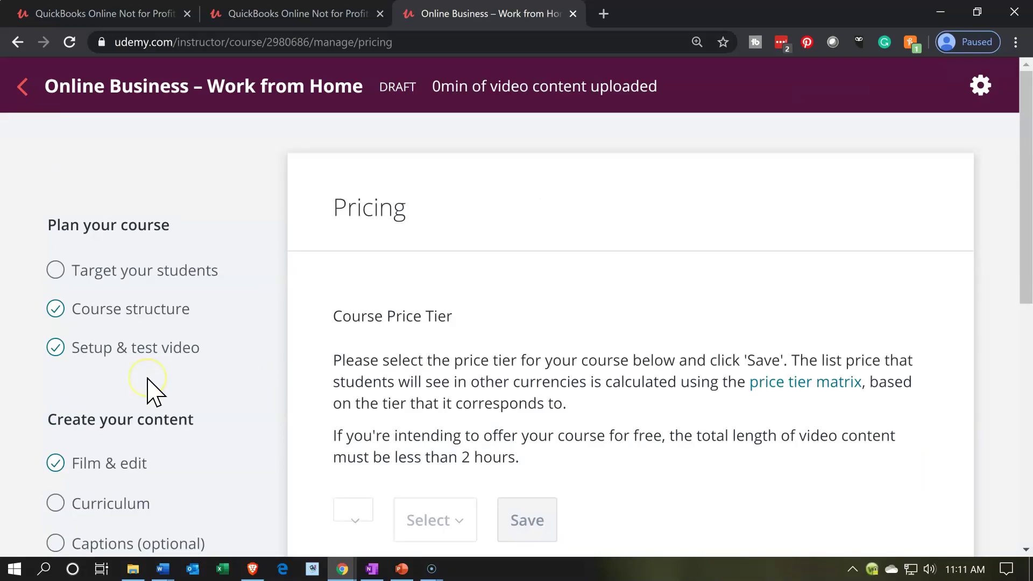
scroll(147, 383, "down", 1)
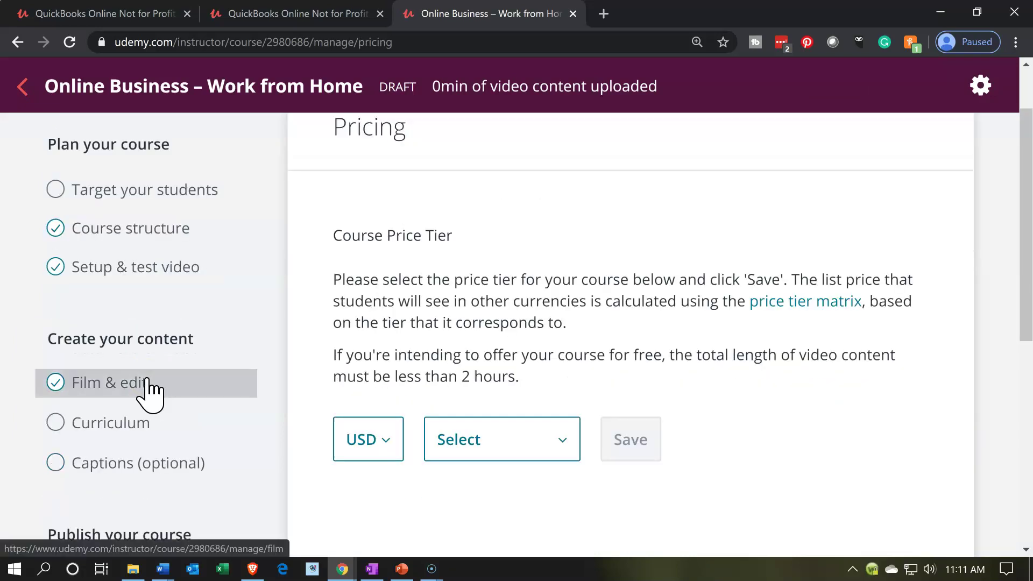
left_click(138, 420)
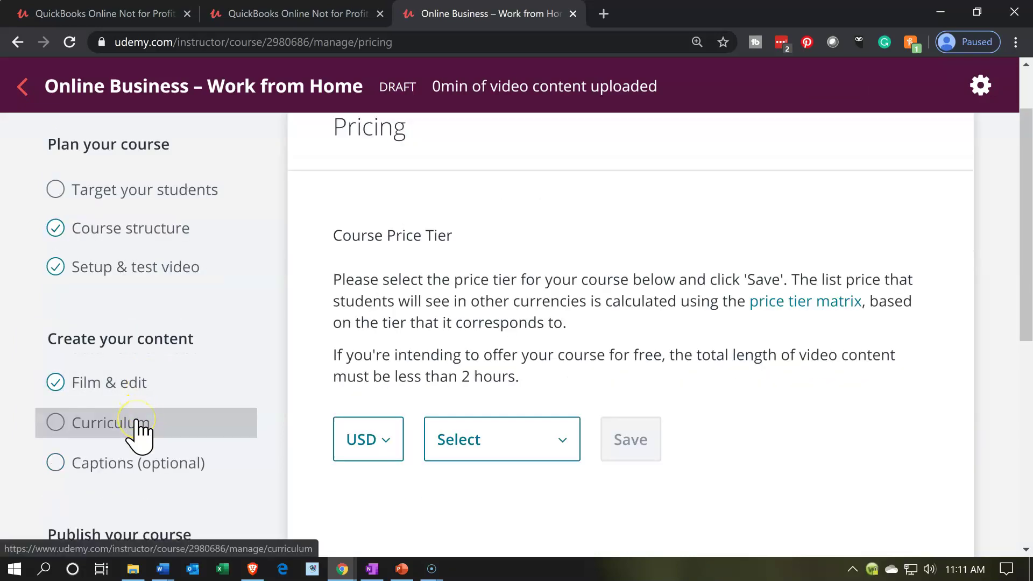
scroll(137, 423, "down", 3)
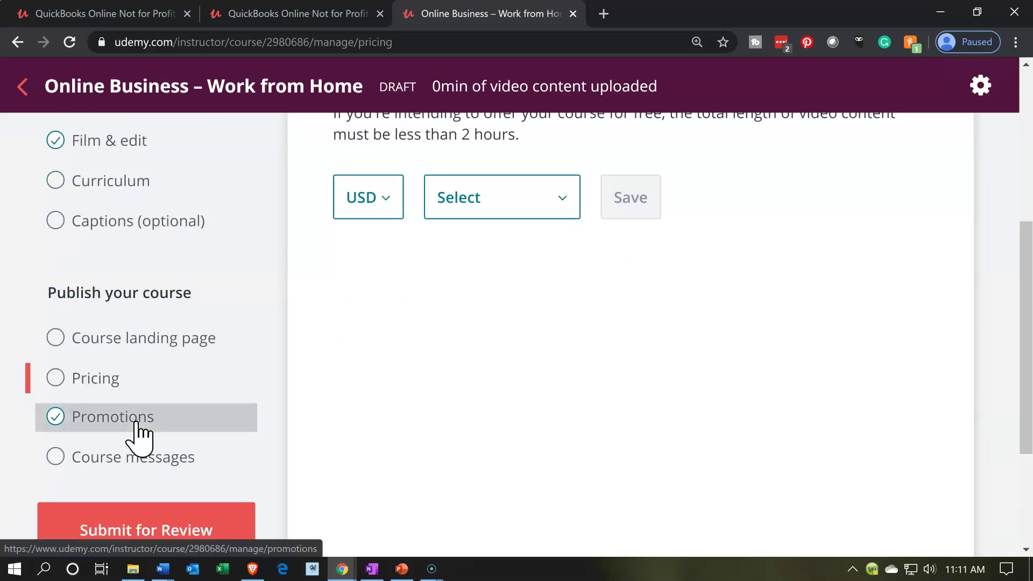
left_click(134, 445)
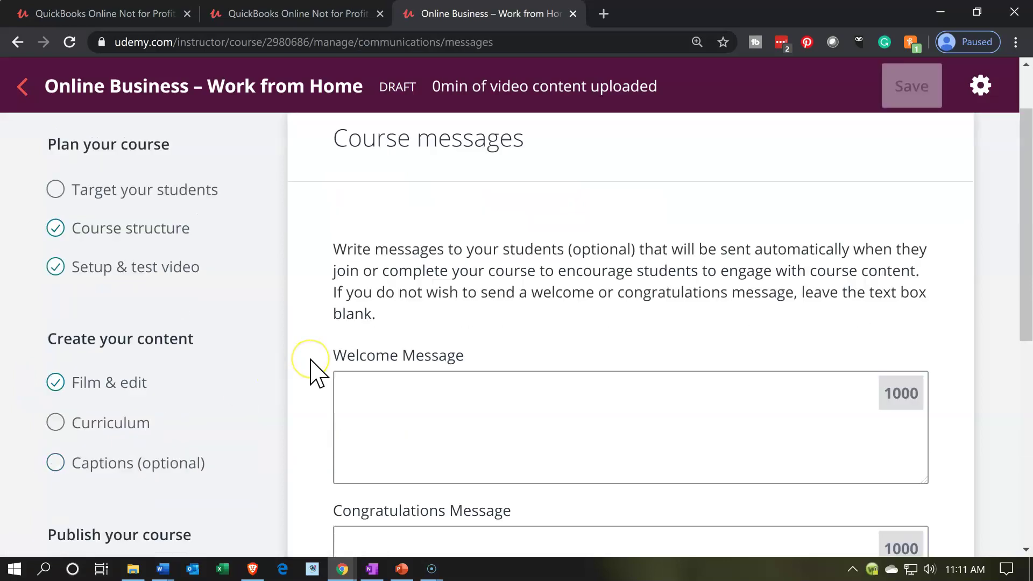
scroll(311, 361, "down", 1)
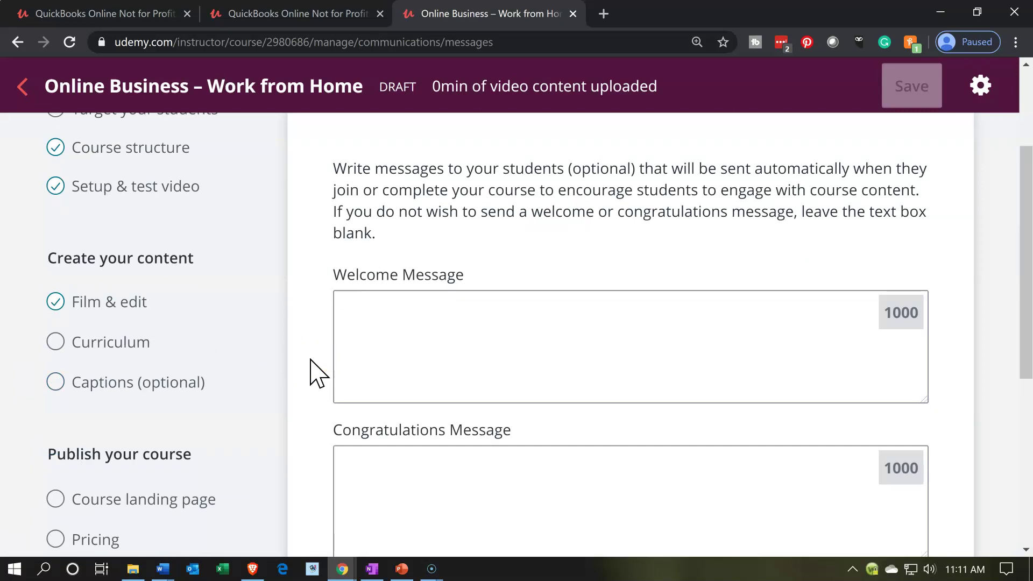
Return to the Curriculum page and examine the add and edit options of Section 1 and its Introduction lecture.
left_click(191, 344)
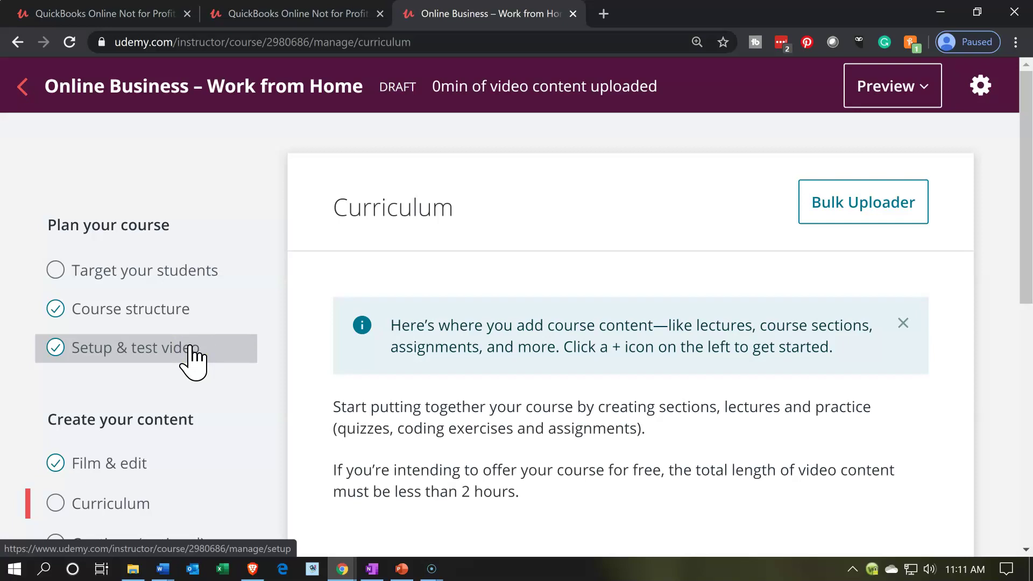
scroll(173, 409, "down", 1)
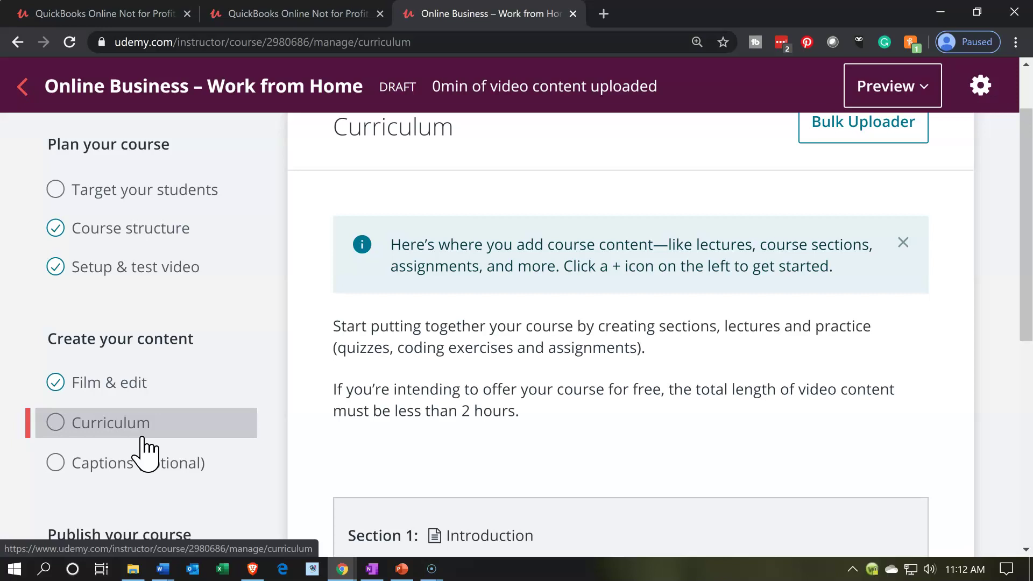
scroll(145, 451, "down", 3)
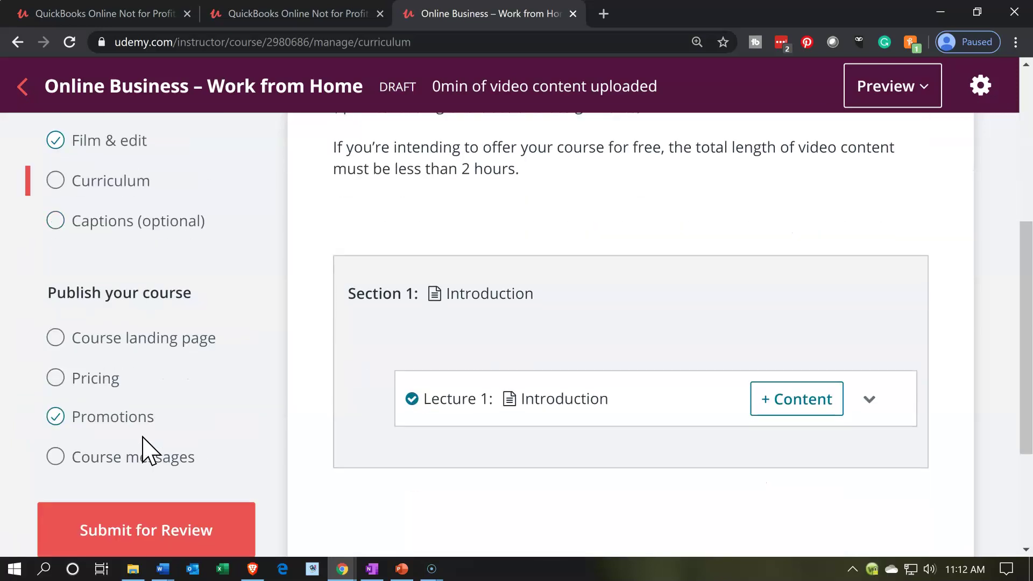
mouse_move(365, 360)
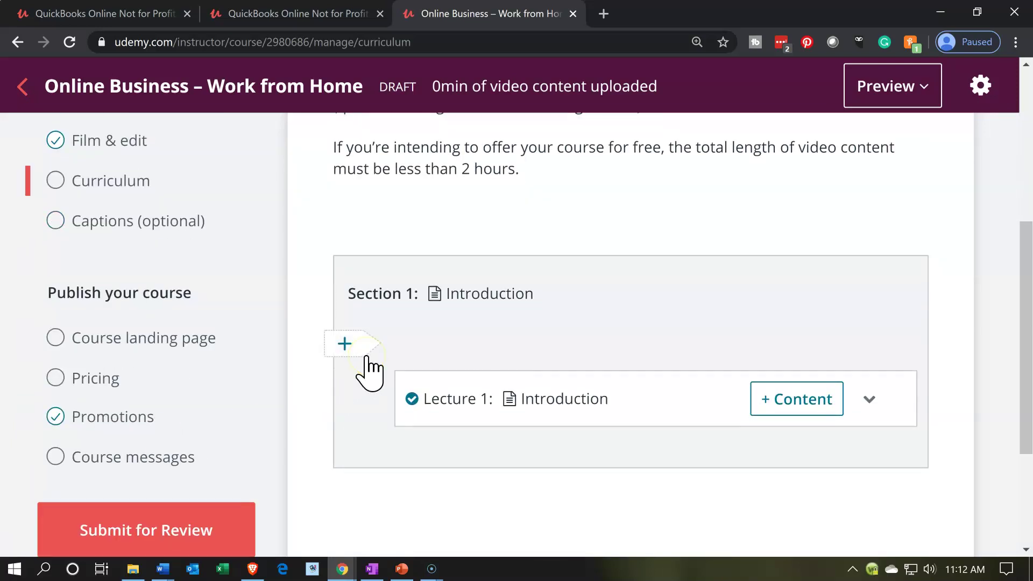
mouse_move(458, 329)
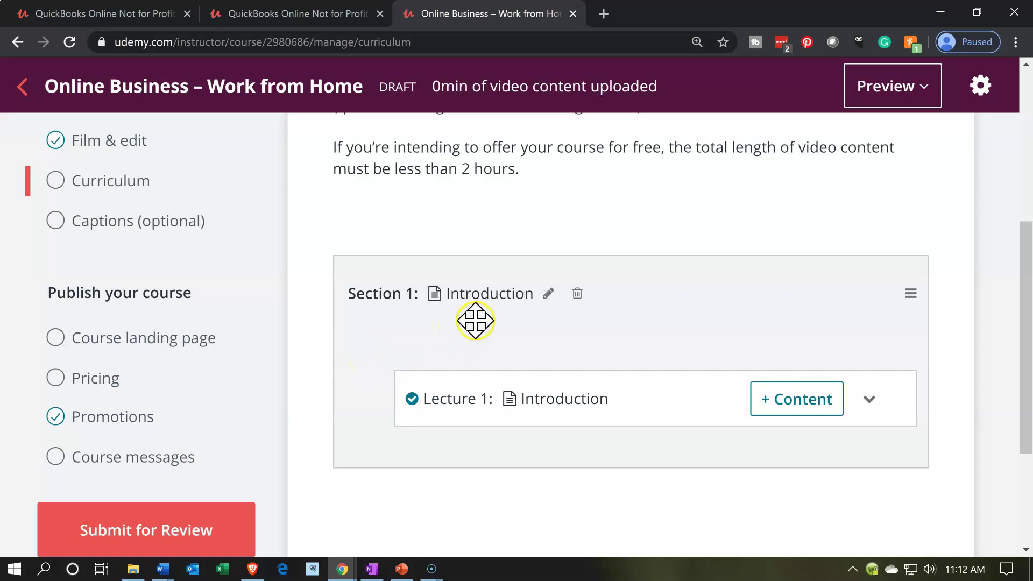
mouse_move(517, 399)
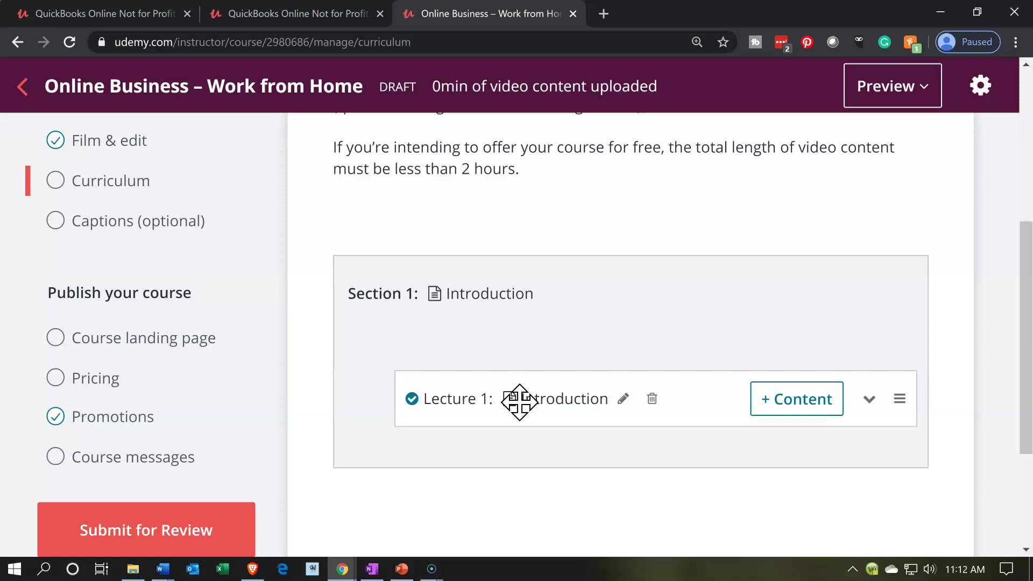
scroll(519, 402, "down", 1)
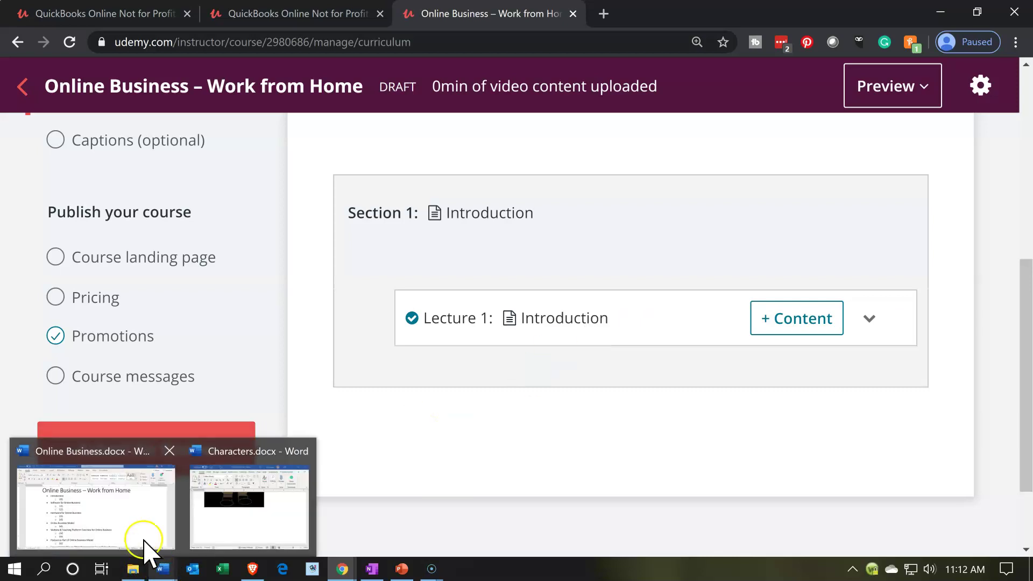
Check the Introduction entry in Word's Online Business.docx outline and copy the file name "105 Make Money From Home During COVID-19 Social Distancing" in File Explorer.
key("alt+Tab")
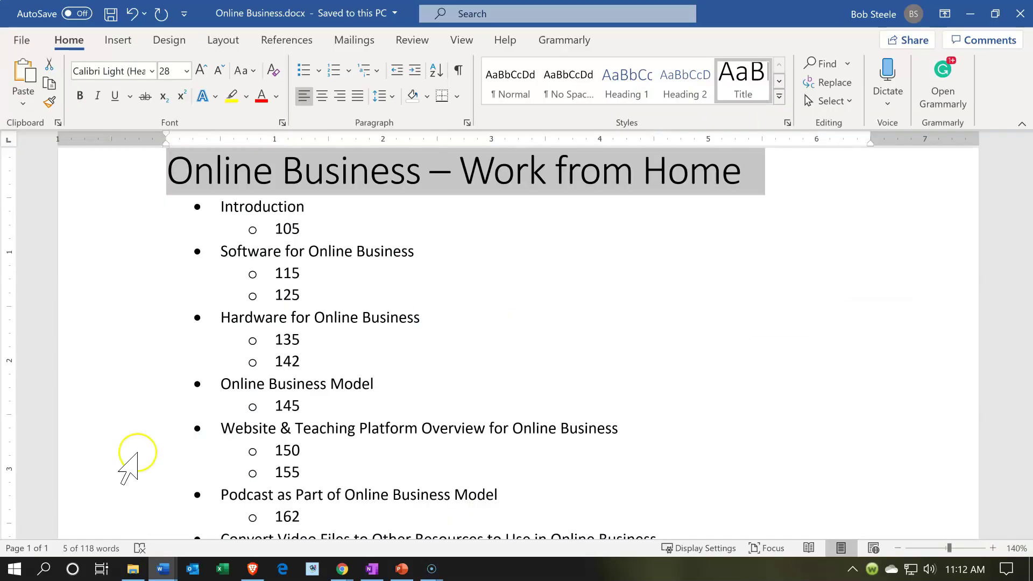
left_click(135, 207)
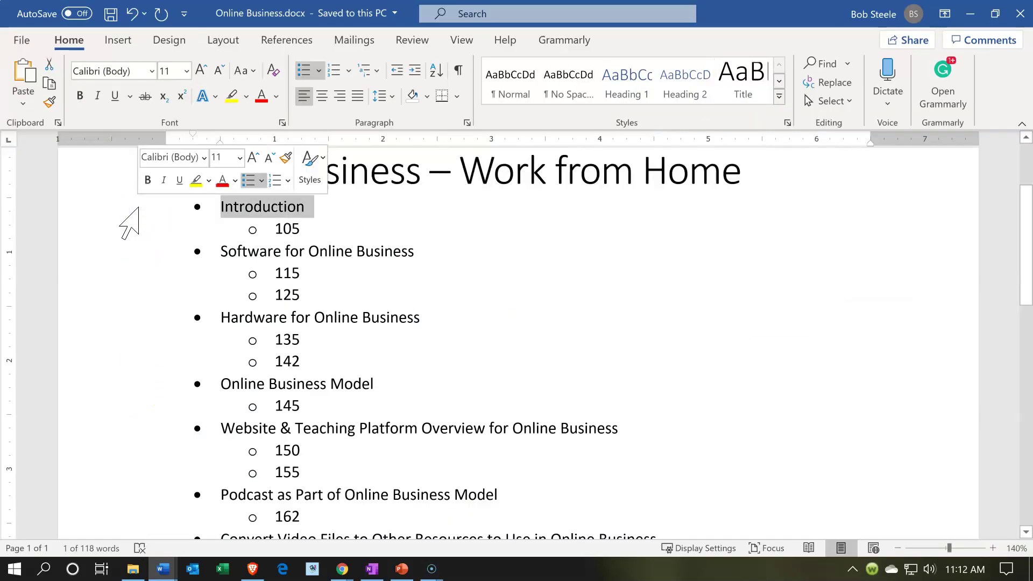
left_click(140, 569)
left_click(256, 171)
double_click(255, 171)
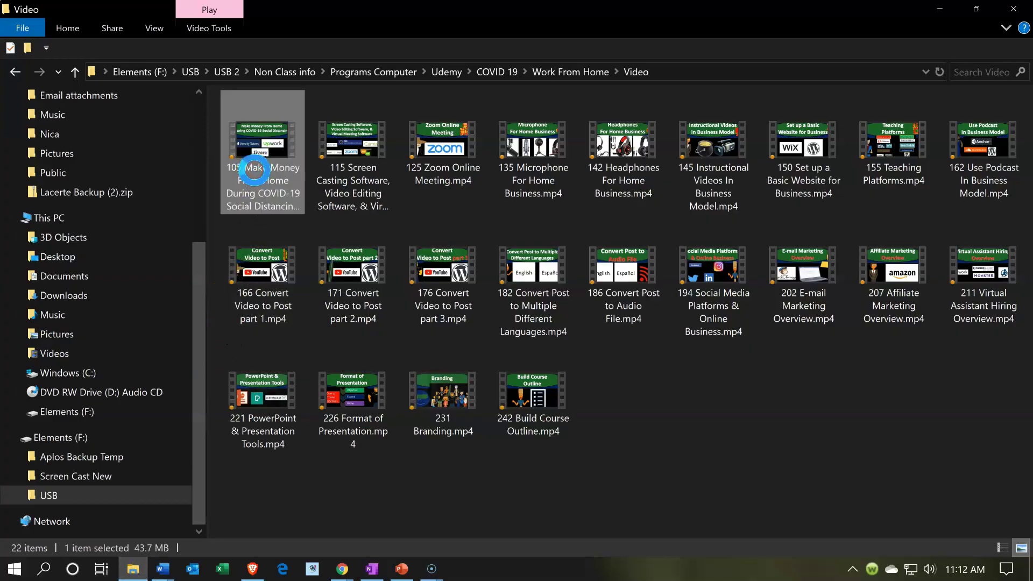
right_click(254, 171)
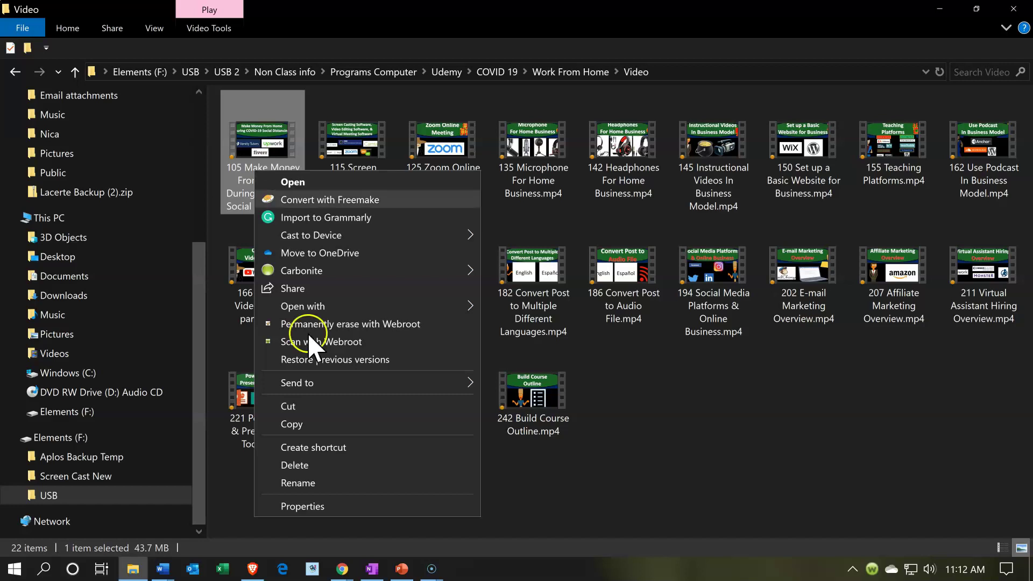
left_click(303, 470)
left_click(304, 480)
key("ctrl+c")
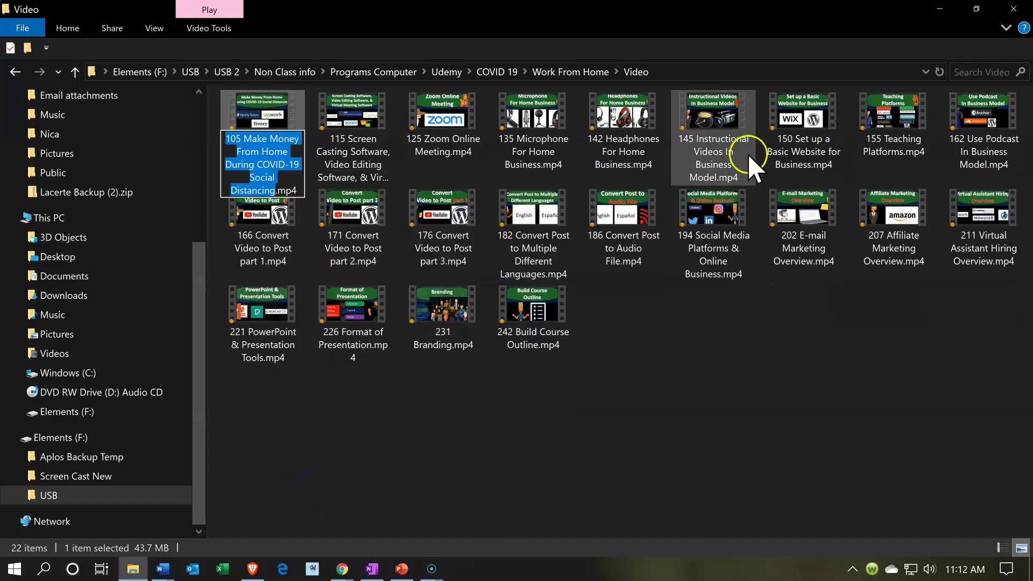
Return to the Udemy curriculum page in Chrome and rename Lecture 1 as "105 Make Money From Home Overview", based on the copied file name.
left_click(936, 9)
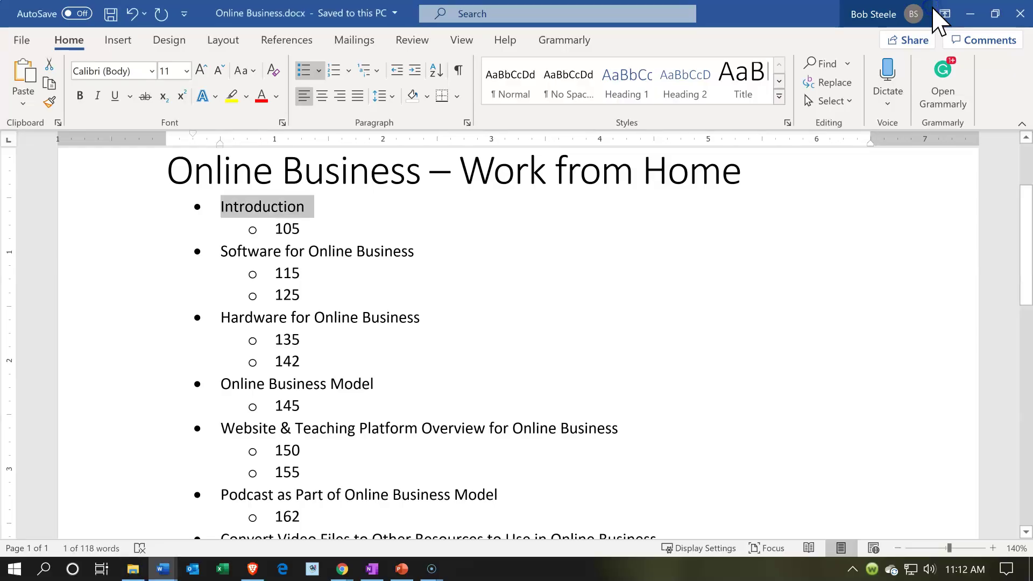
left_click(342, 569)
left_click(320, 523)
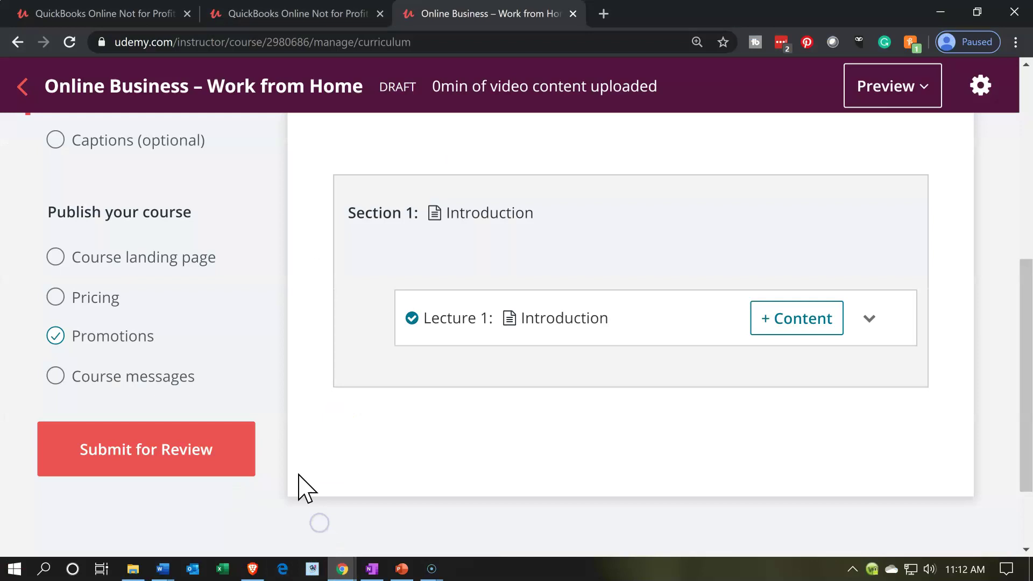
mouse_move(585, 324)
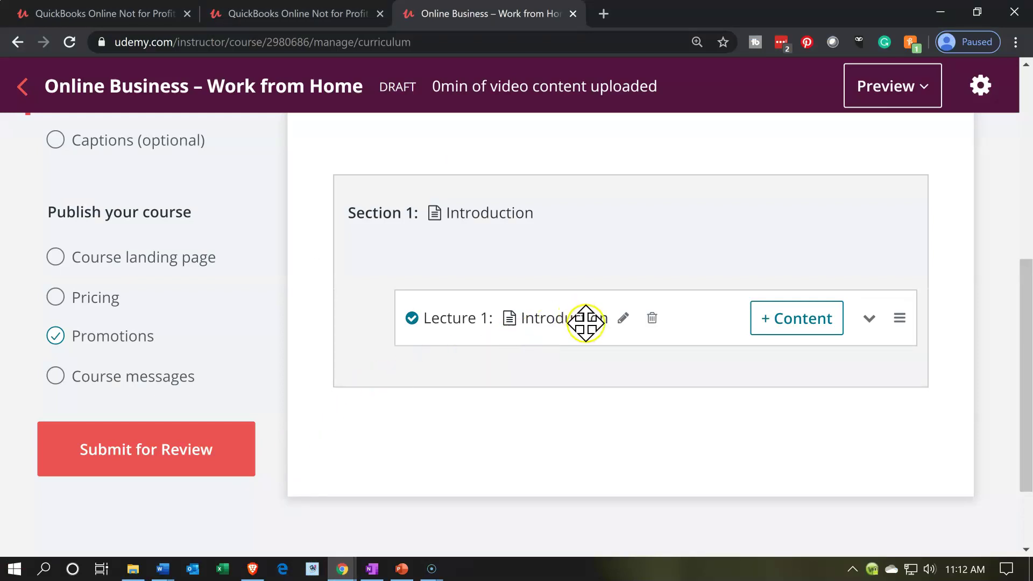
left_click(622, 318)
double_click(558, 317)
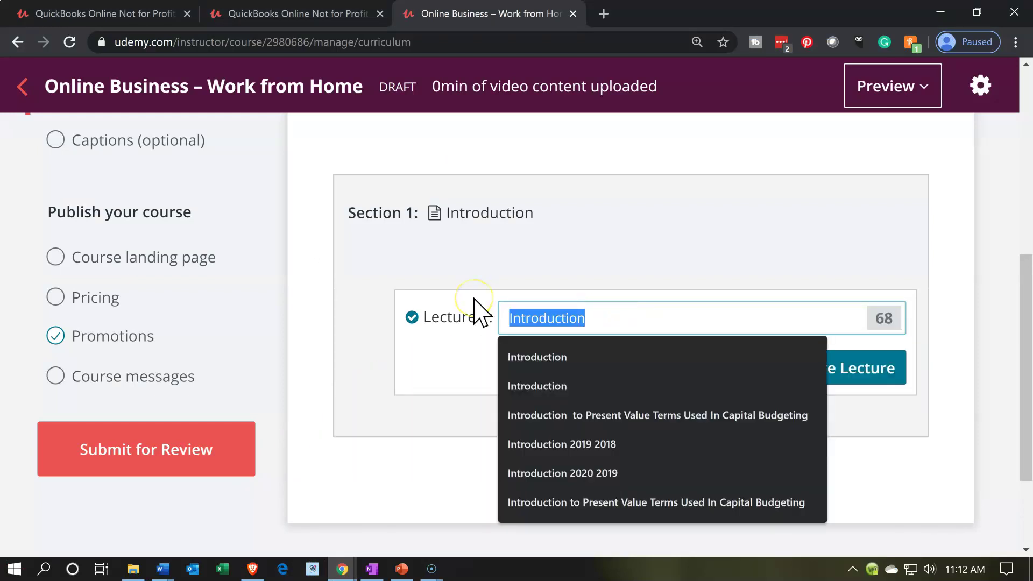
key("ctrl+v")
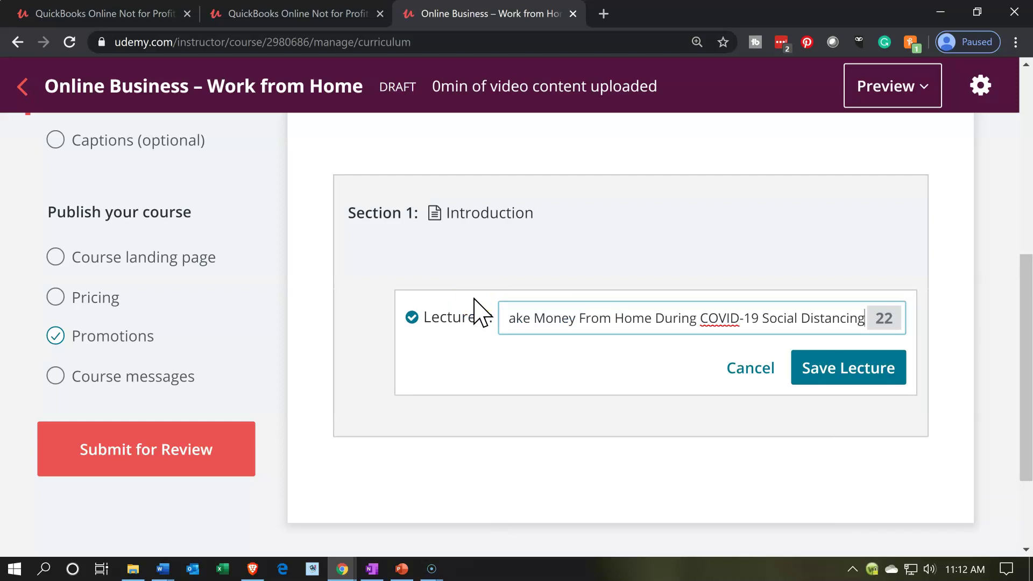
key("BackSpace")
key("BackSpace")
key("BackSpace")
key("BackSpace")
key("BackSpace")
key("BackSpace")
key("BackSpace")
key("BackSpace")
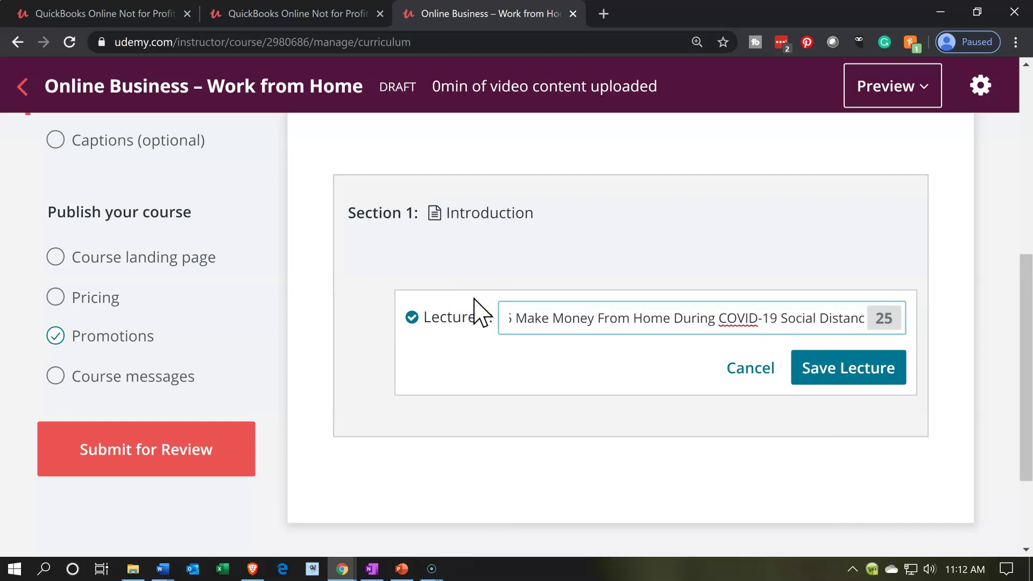
key("BackSpace")
key("BackSpace")
key("BackSpace")
key("BackSpace")
key("BackSpace")
key("BackSpace")
key("BackSpace")
key("BackSpace")
key("BackSpace")
key("BackSpace")
key("BackSpace")
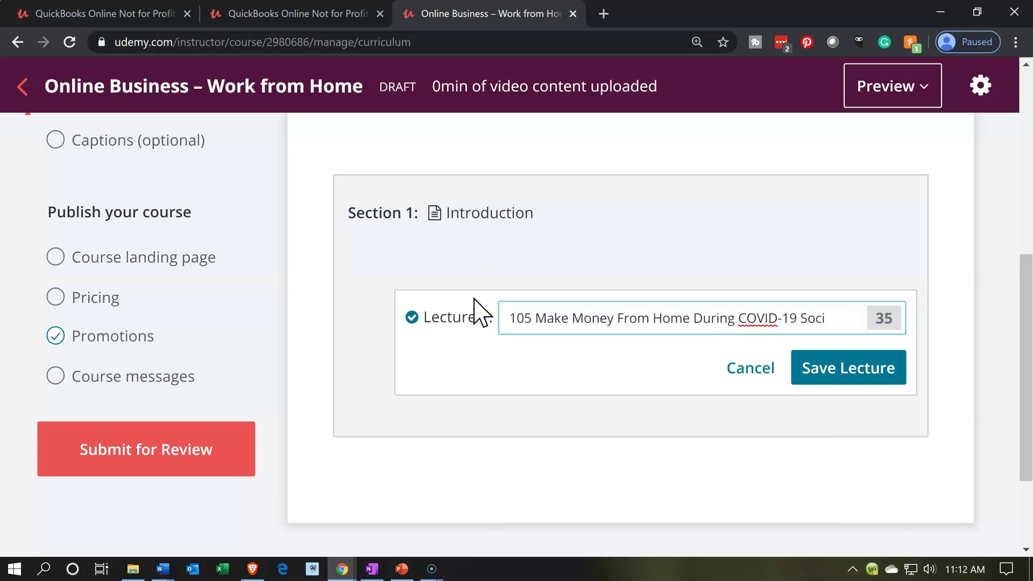
key("BackSpace")
key("BackSpace")
key("BackSpace")
key("BackSpace")
key("BackSpace")
key("BackSpace")
key("BackSpace")
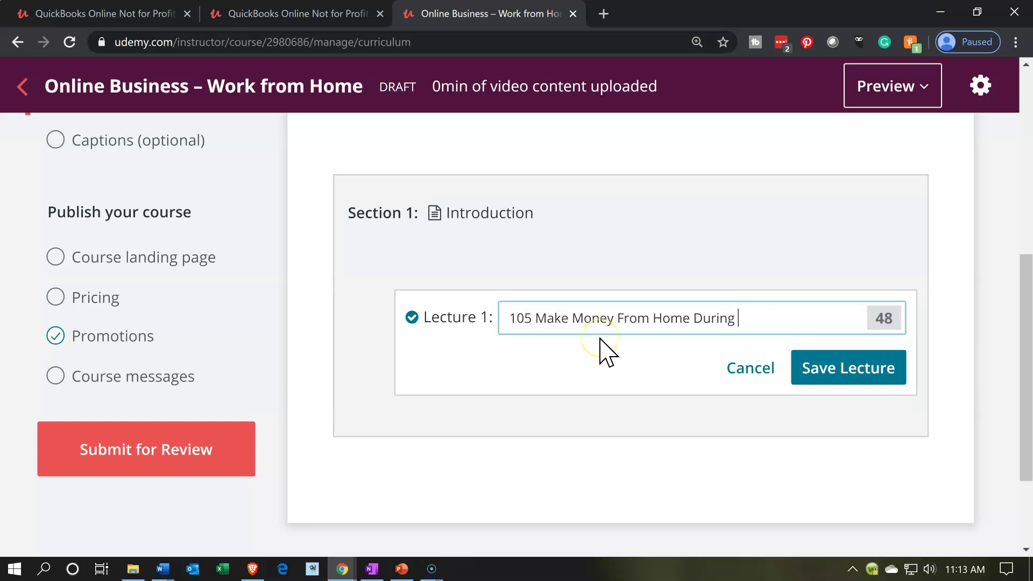
key("BackSpace")
key("BackSpace")
key("BackSpace")
key("BackSpace")
key("BackSpace")
key("BackSpace")
key("BackSpace")
type("Overview")
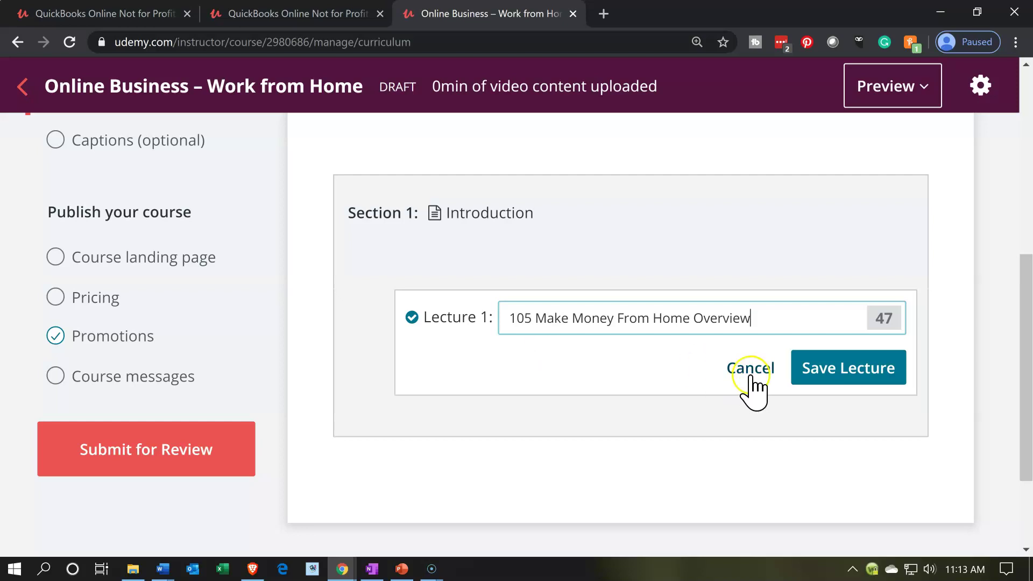
left_click(813, 376)
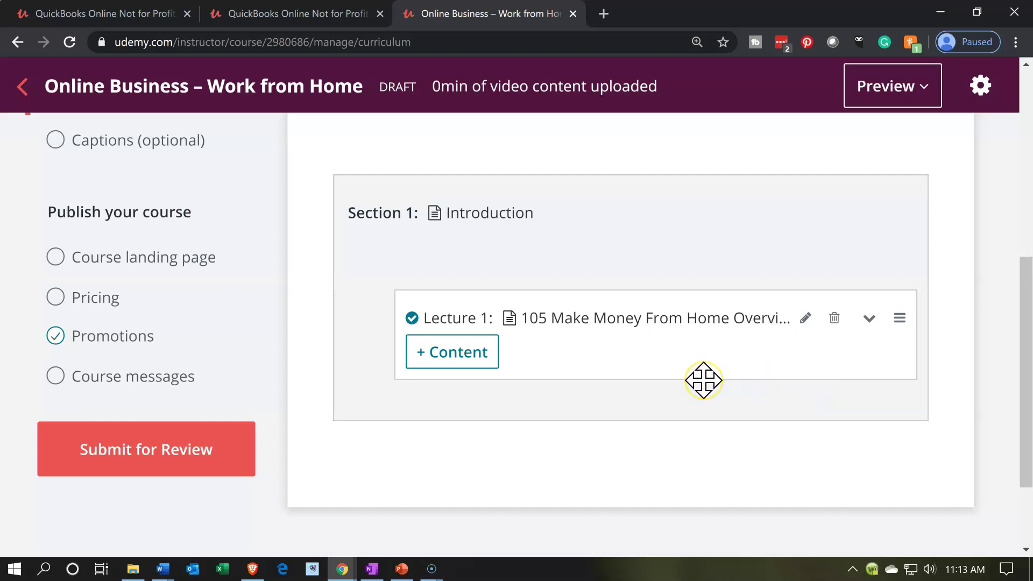
Switch to Online Business.docx in Word and highlight the Introduction heading and its 105 entry in yellow.
key("ctrl+minus")
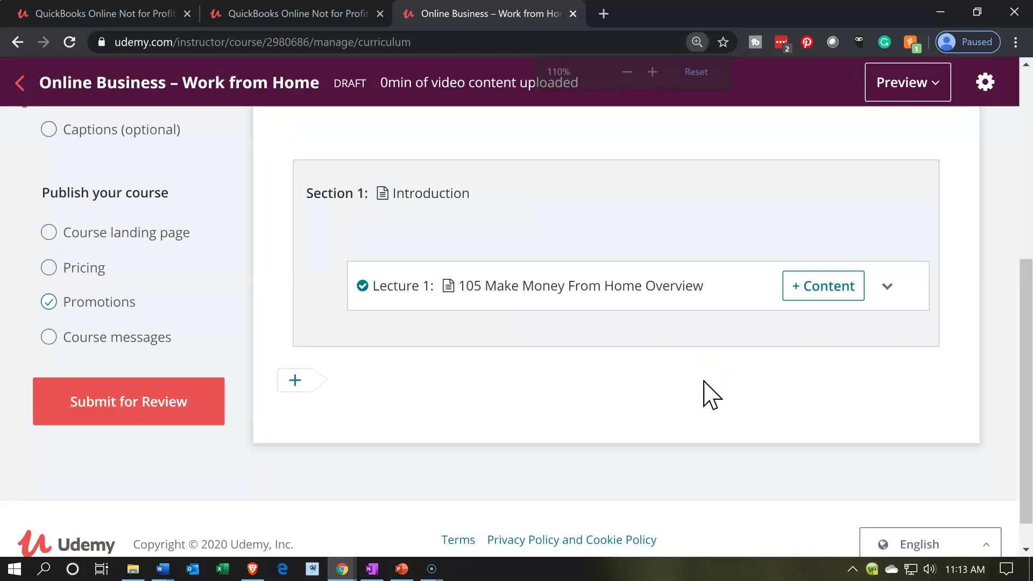
key("ctrl+minus")
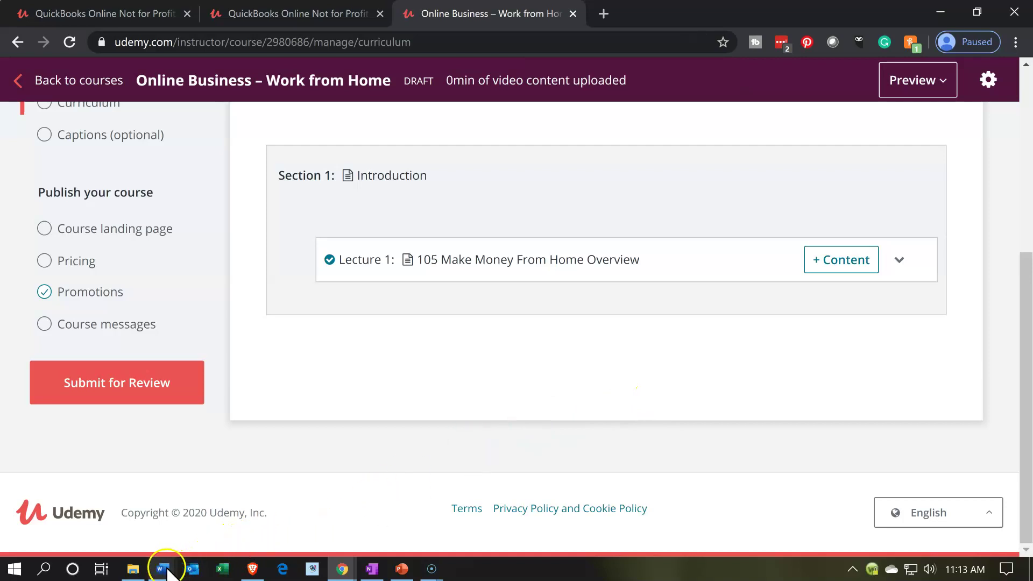
mouse_move(165, 570)
left_click(137, 546)
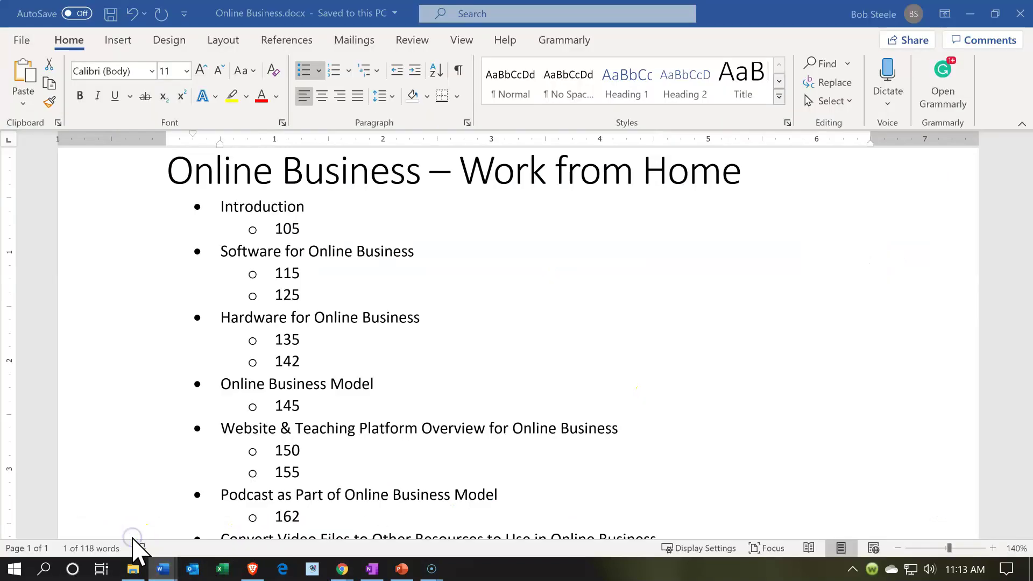
left_click(95, 220)
left_click(155, 249)
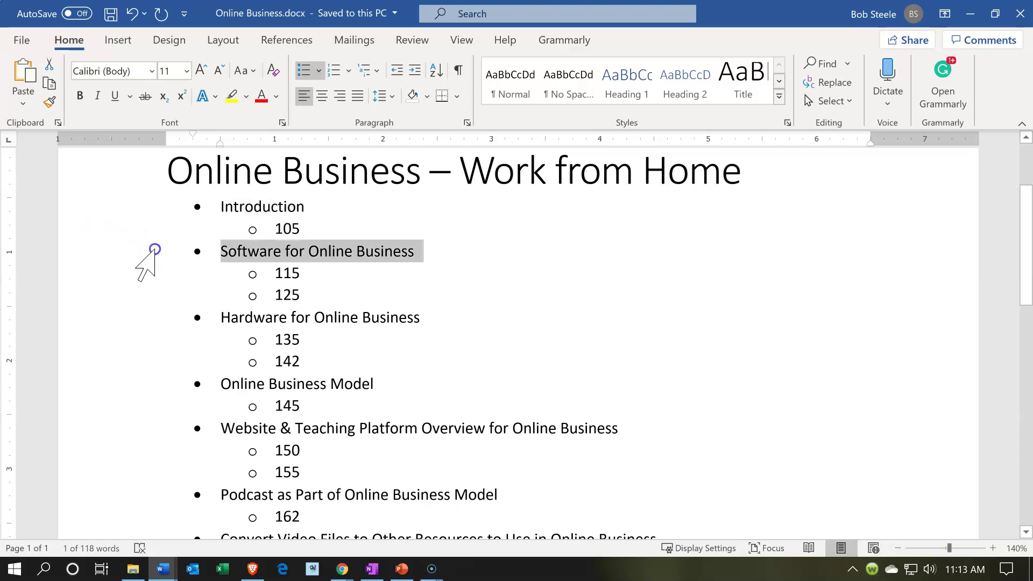
left_click_drag(105, 207, 113, 234)
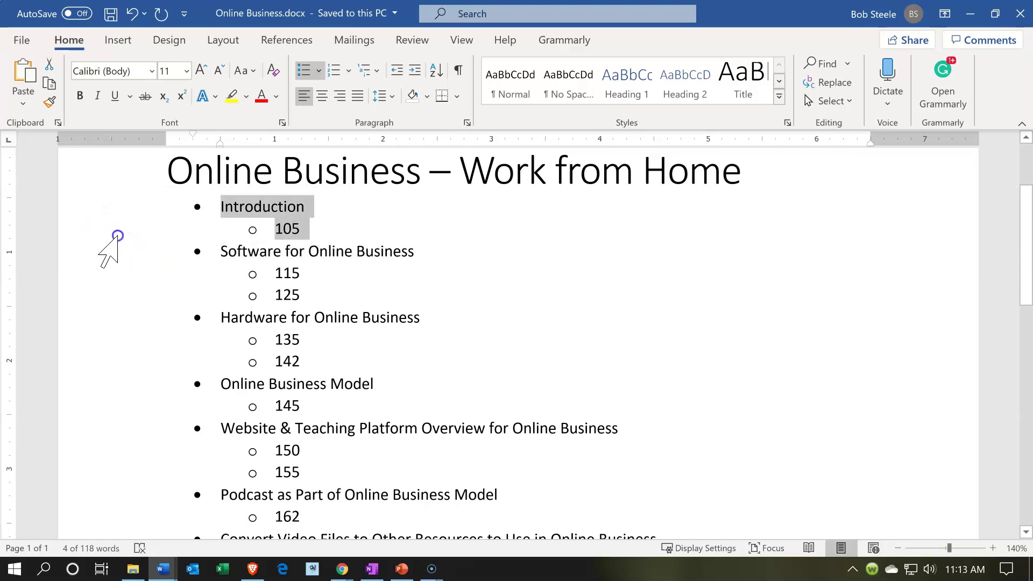
mouse_move(200, 223)
left_click(175, 211)
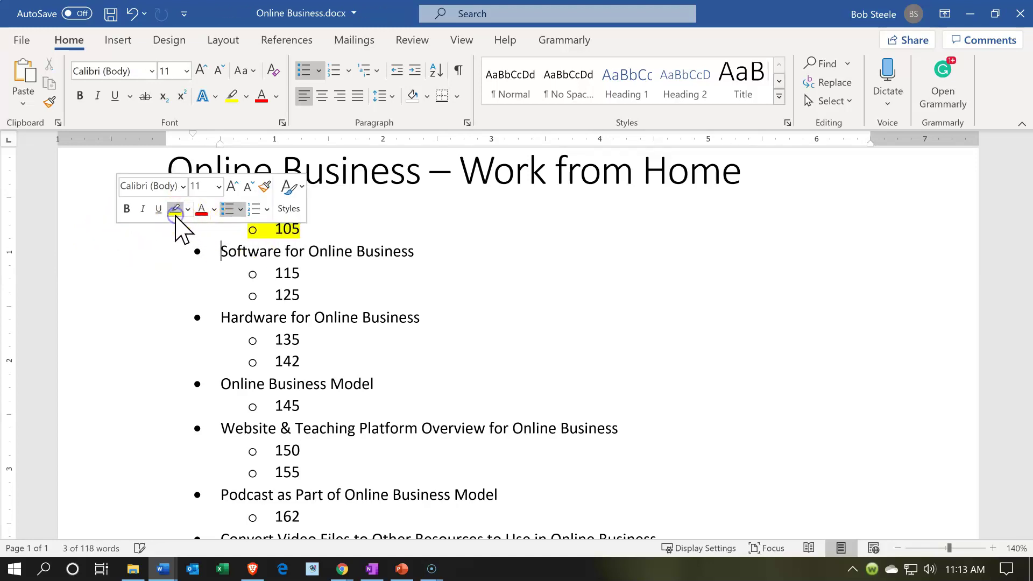
Copy the "Software for Online Business" heading from the outline and enter it without its bullet as a new section's title below Section 1 in Udemy.
left_click(121, 258)
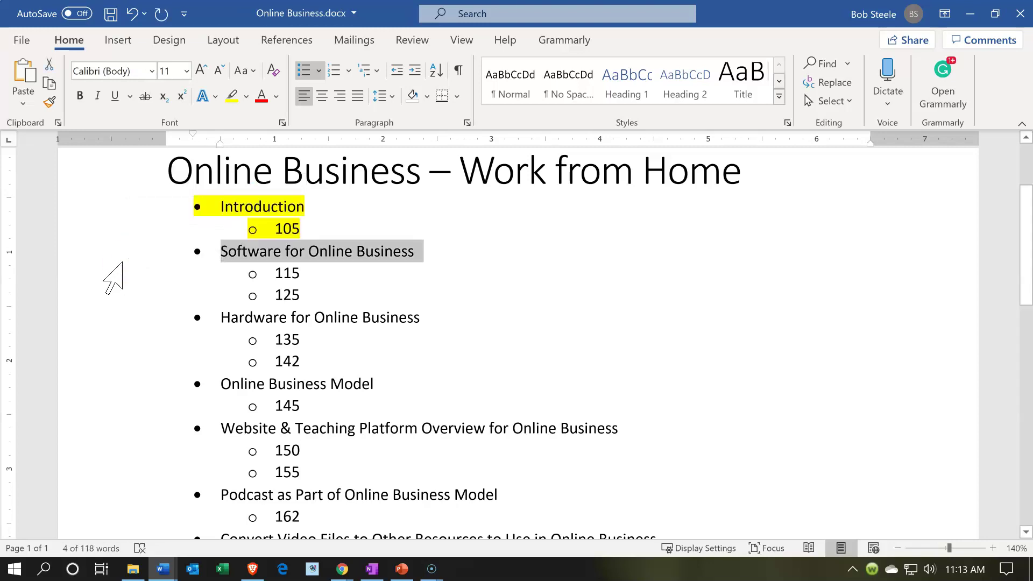
left_click(969, 14)
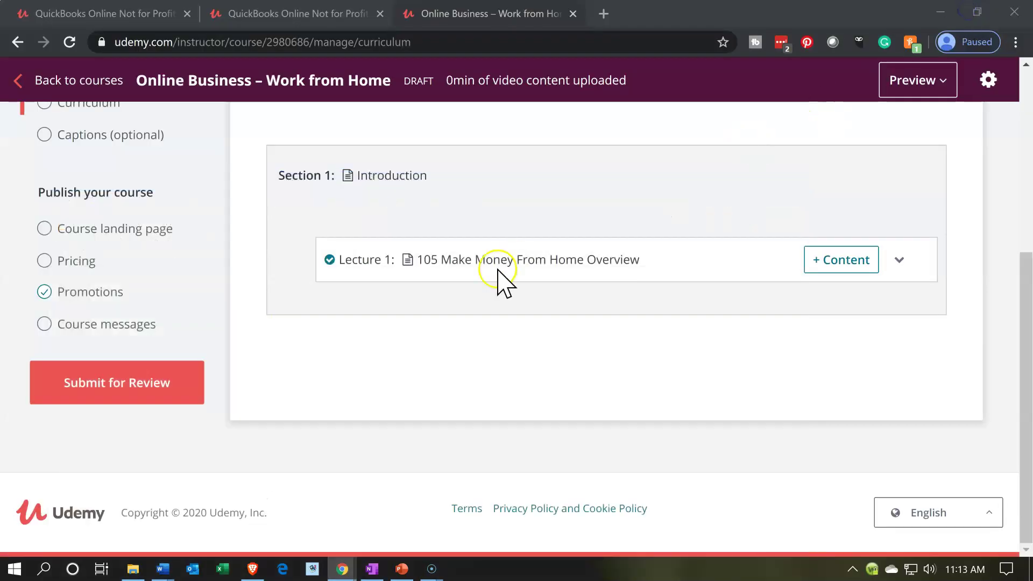
mouse_move(284, 291)
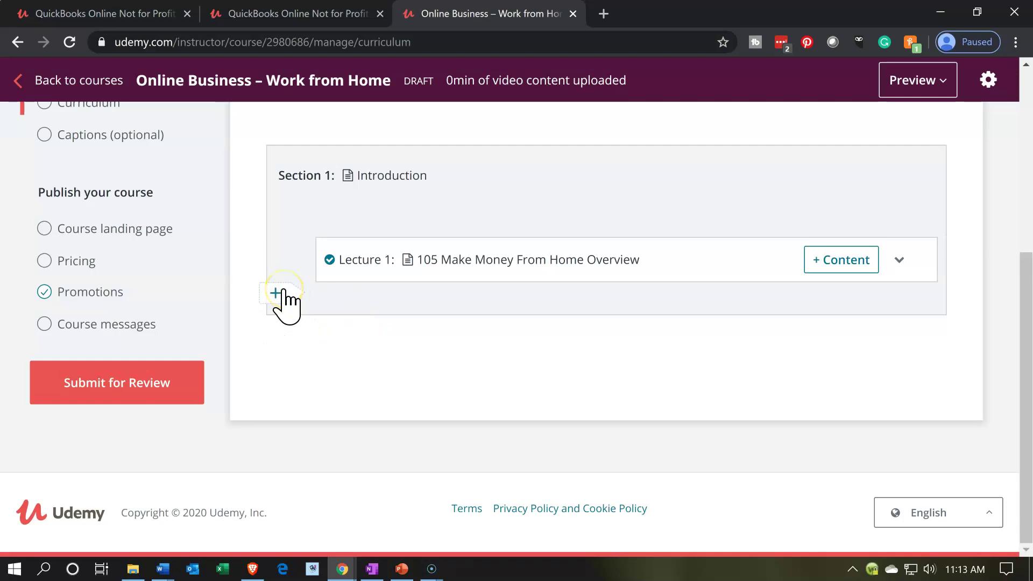
mouse_move(271, 355)
left_click(268, 346)
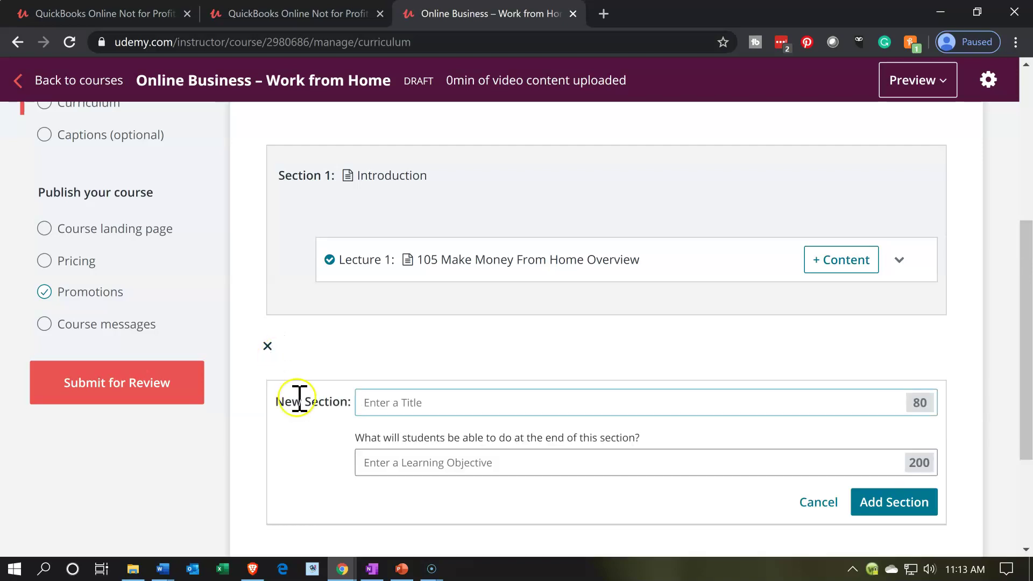
left_click(407, 408)
type("•\tSoftware for Online Business")
left_click(382, 407)
key("BackSpace")
key("BackSpace")
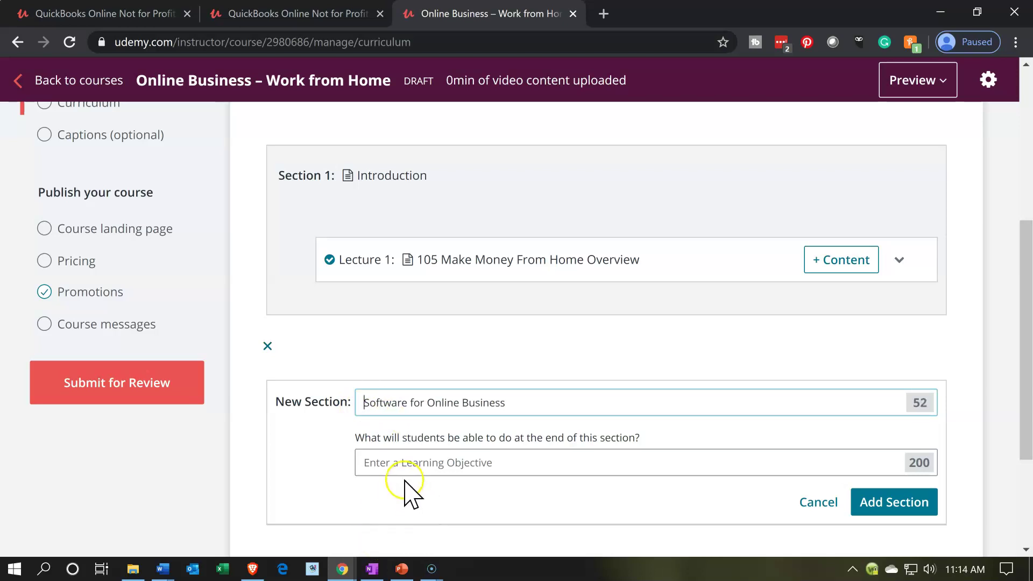
Enter "Software for Online Business" without the bullet as the new section's learning objective and add the section.
left_click(418, 466)
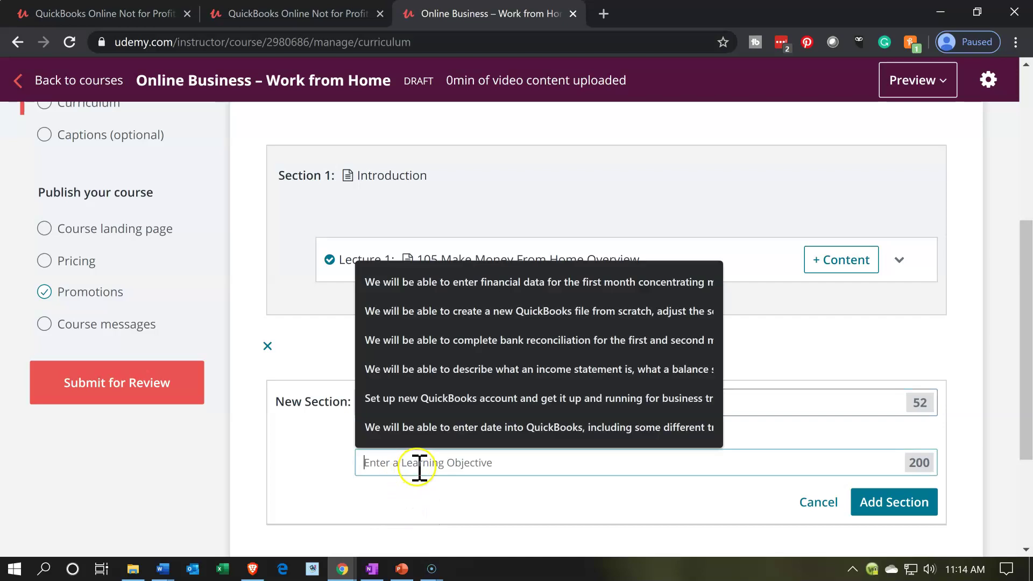
left_click(296, 437)
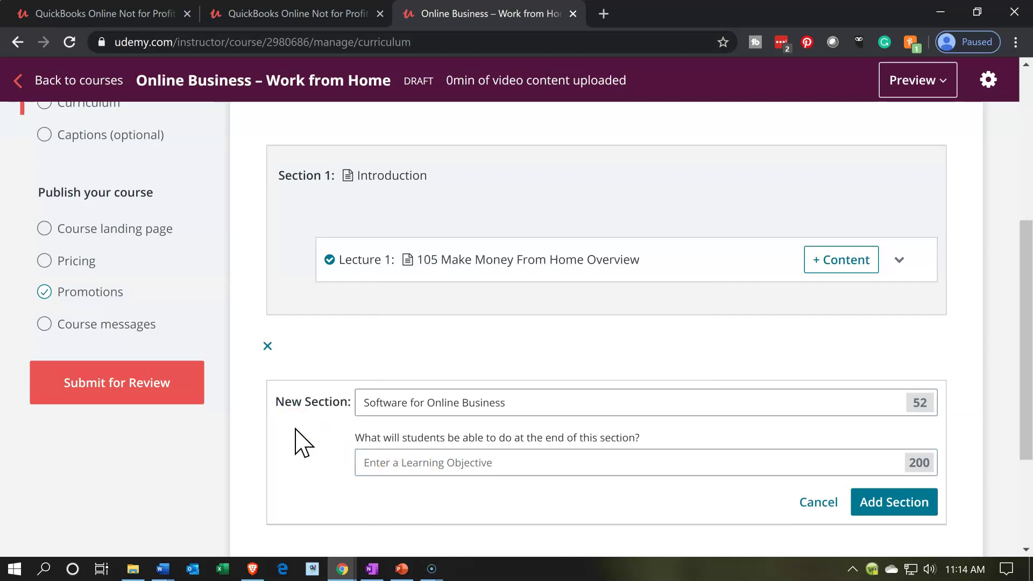
left_click(412, 470)
type("• Software for Online Business")
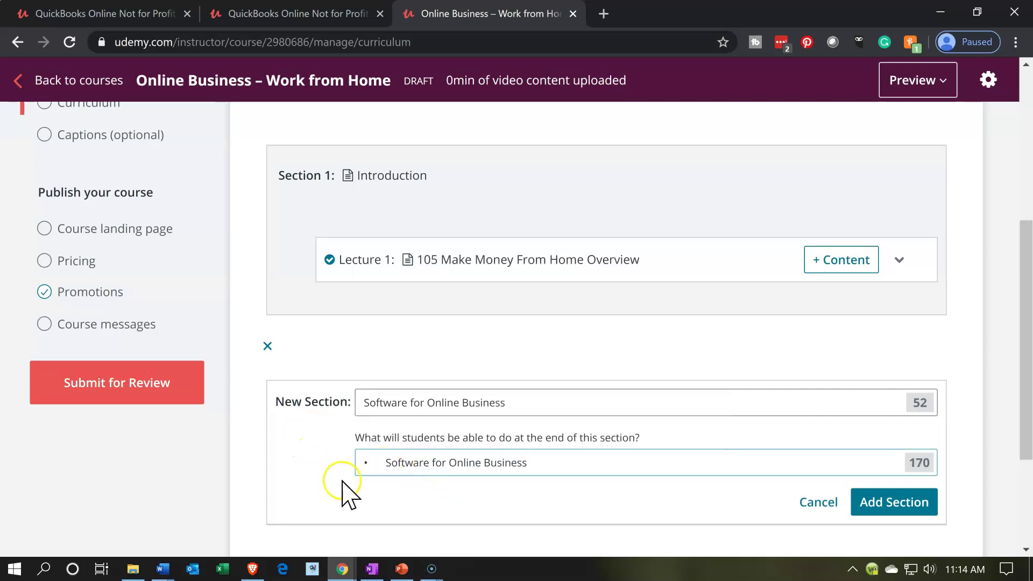
left_click(385, 462)
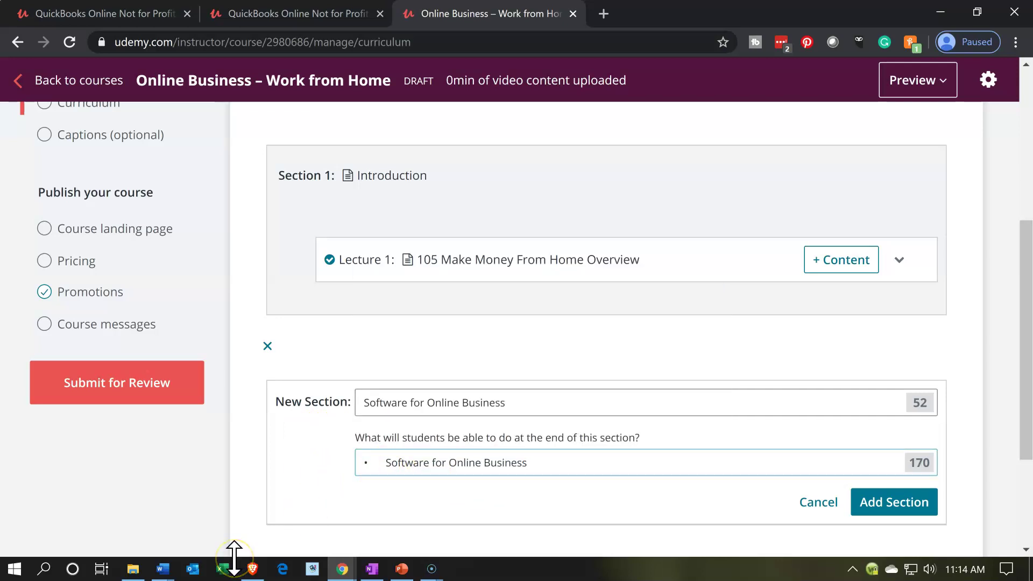
key("BackSpace")
key("BackSpace")
left_click(252, 478)
left_click(264, 479)
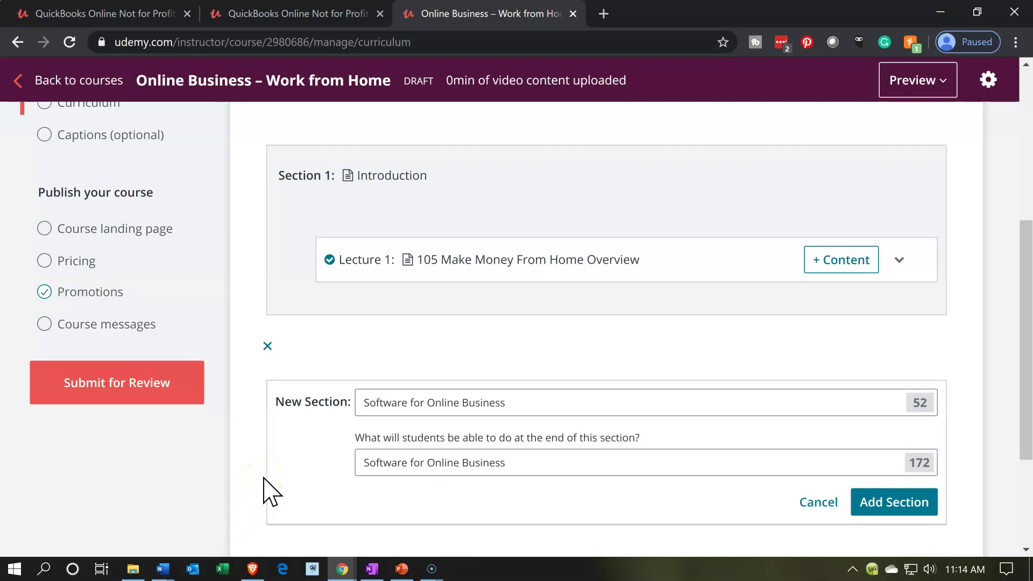
left_click(861, 504)
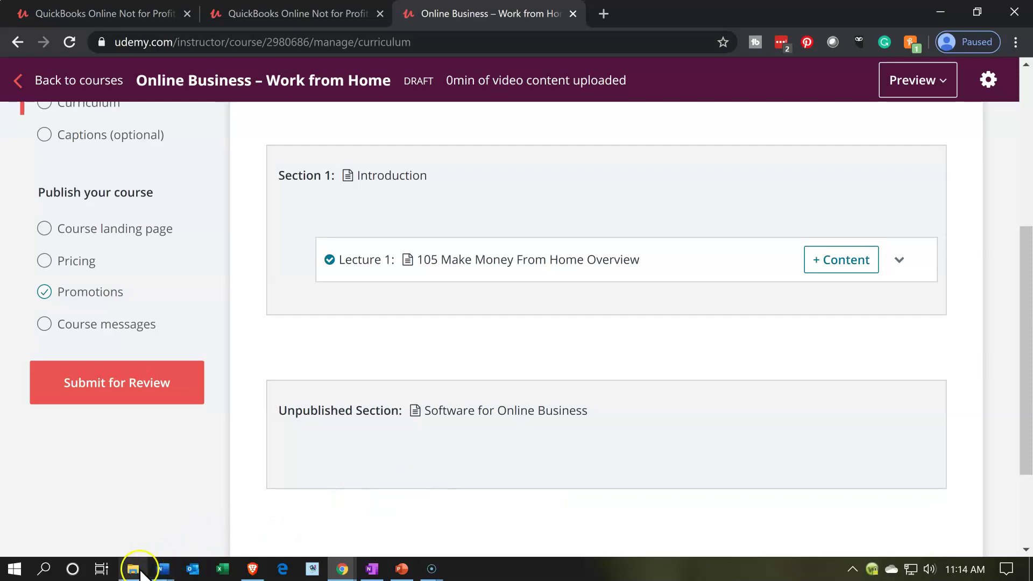
Switch to the Video folder in File Explorer and copy the name of the 115 Screen Casting Software video file.
left_click(159, 570)
mouse_move(143, 536)
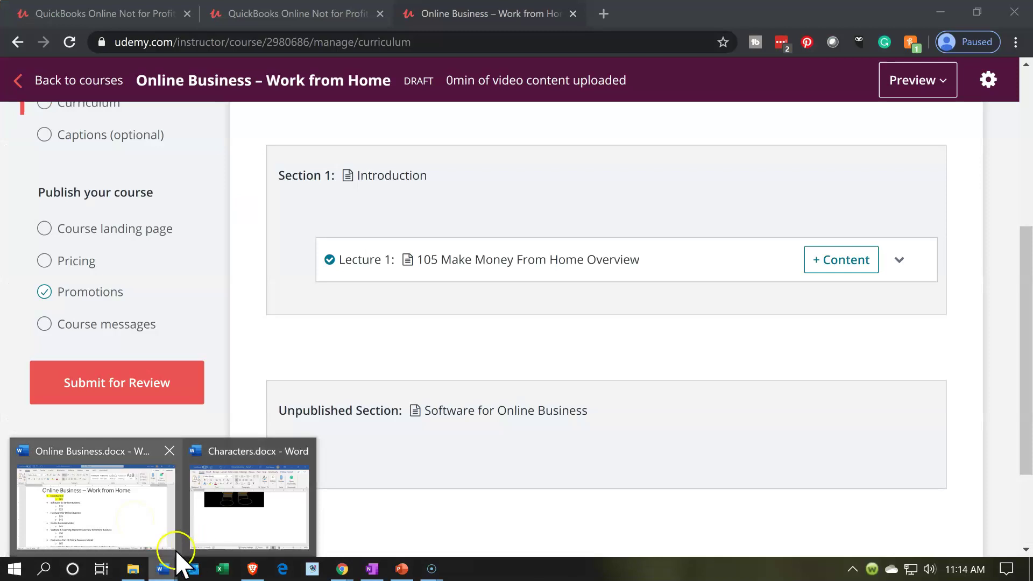
left_click(137, 569)
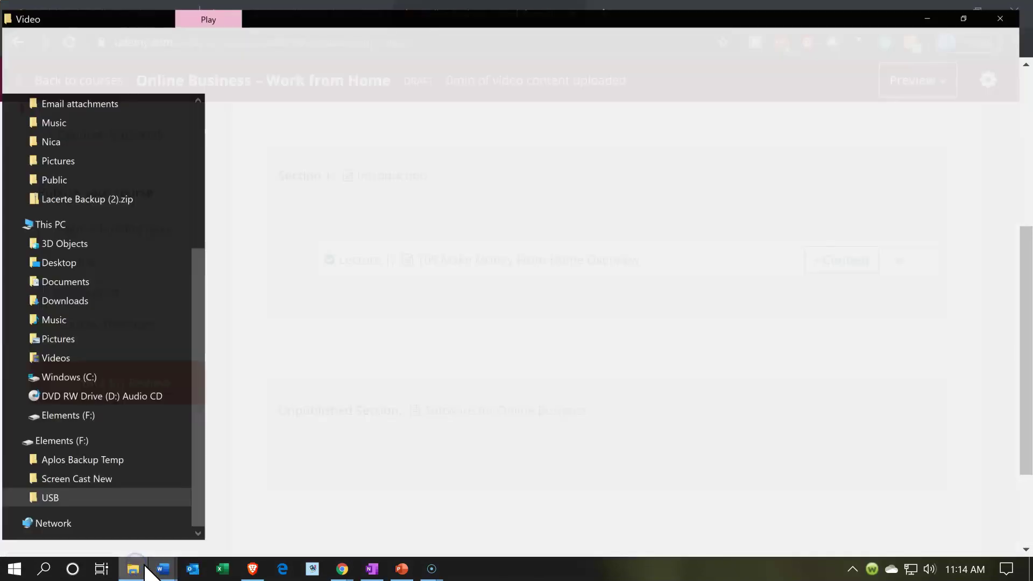
left_click(342, 143)
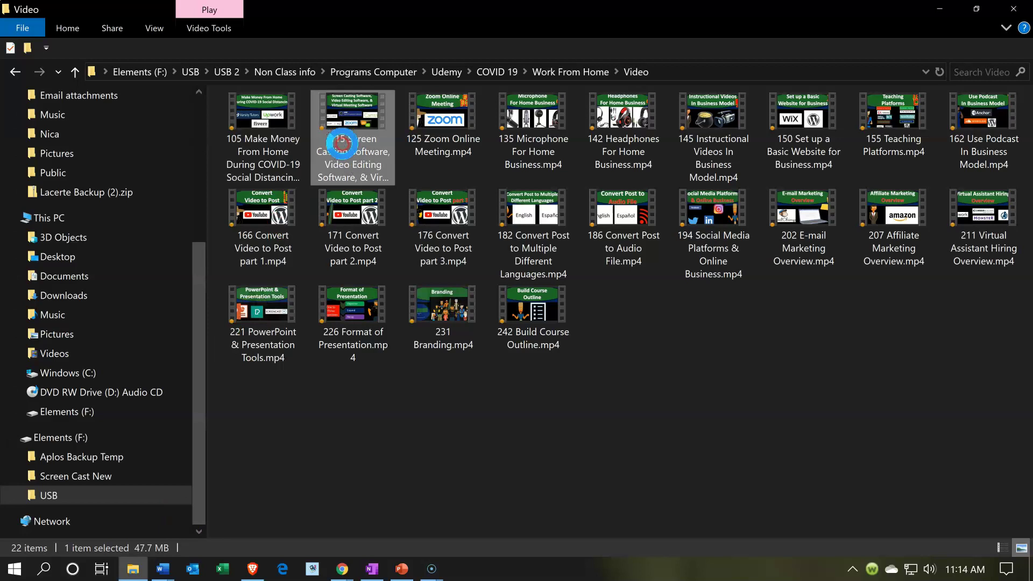
right_click(342, 144)
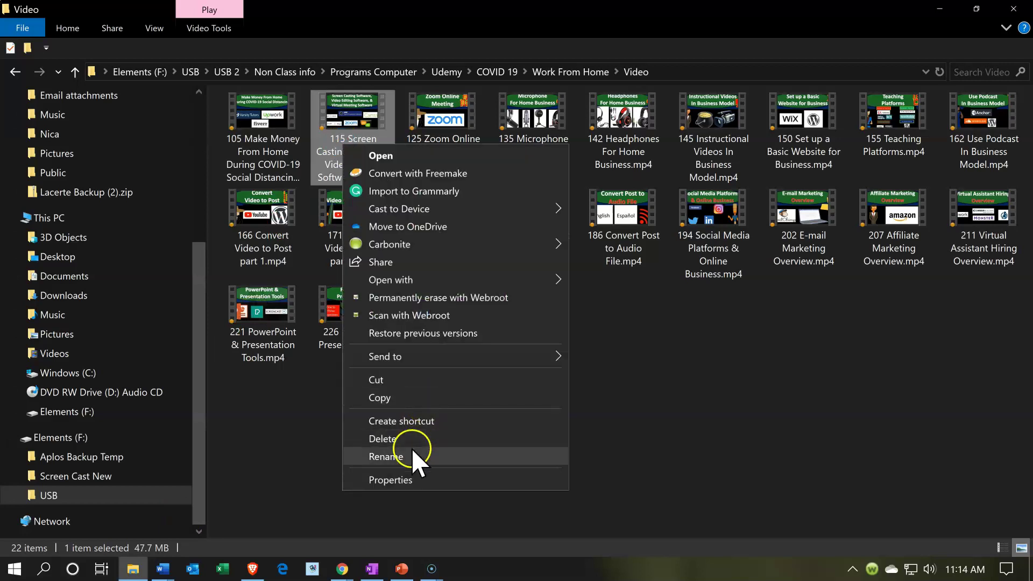
left_click(414, 456)
key("ctrl+c")
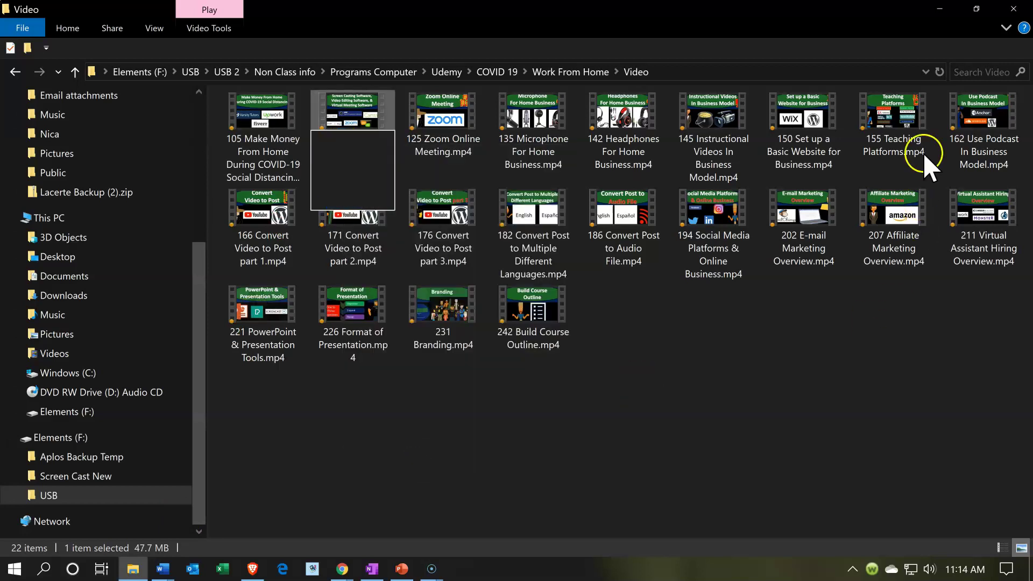
Return to the Udemy curriculum and add the lecture "115 Screen Casting Software, Video Editing Software, & Virtual Meeting Software" to the Software for Online Business section.
left_click(941, 8)
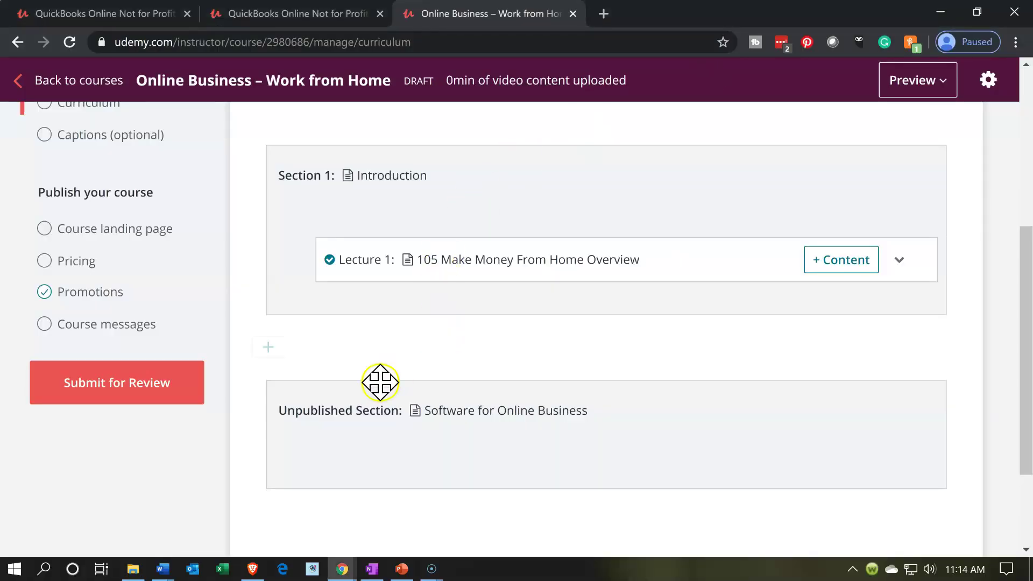
mouse_move(290, 460)
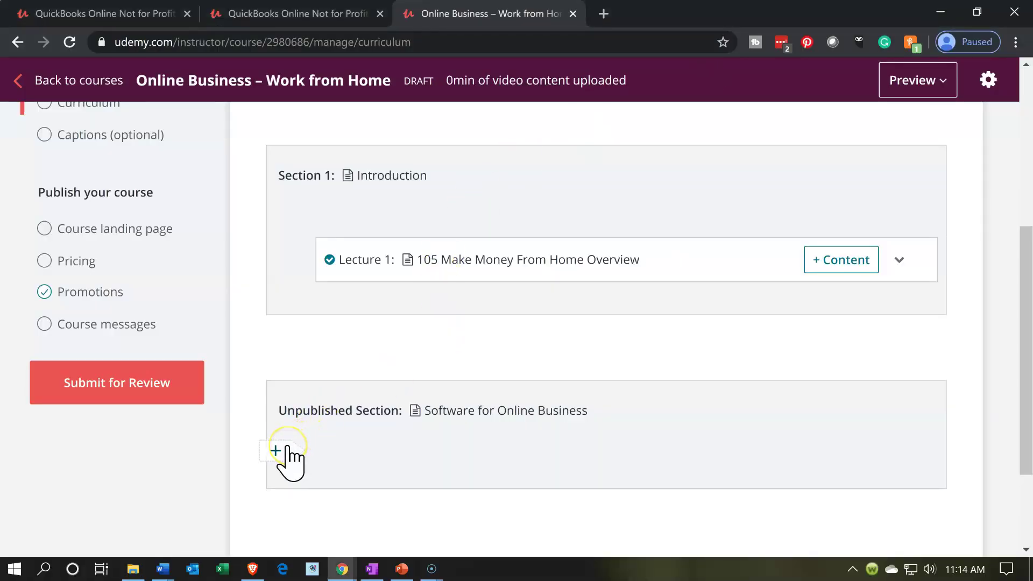
left_click(286, 448)
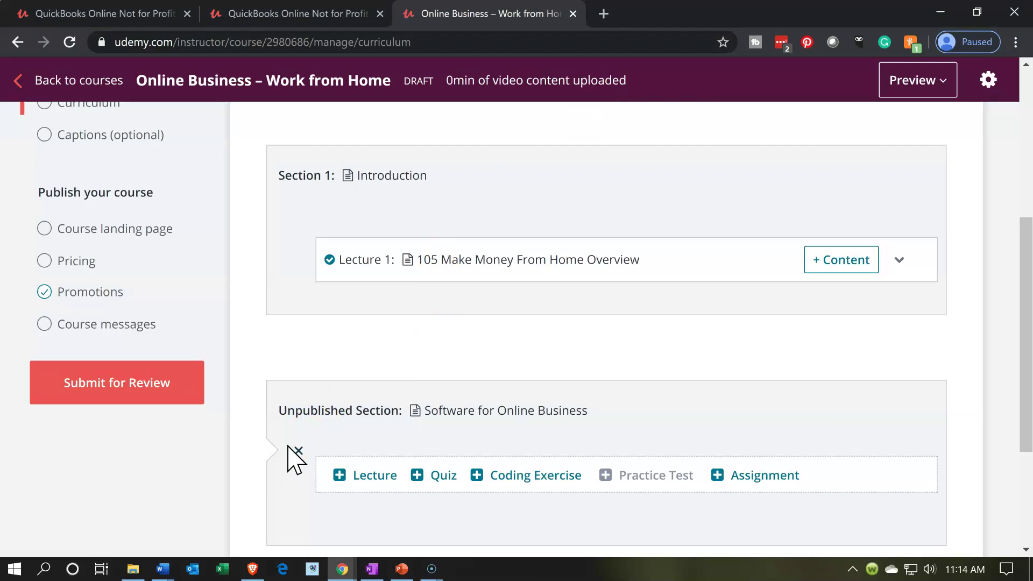
left_click(371, 475)
key("ctrl+v")
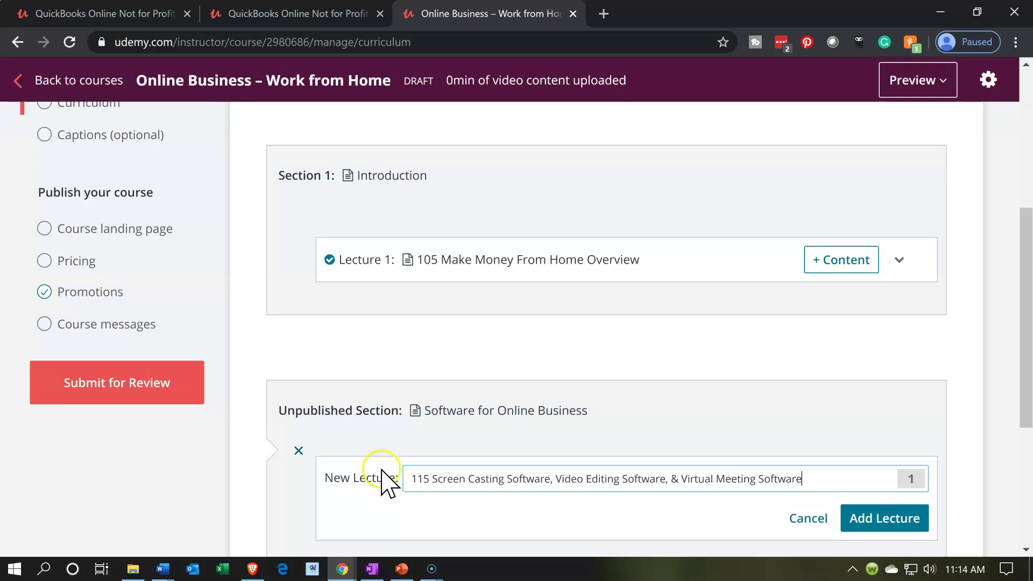
scroll(383, 484, "down", 2)
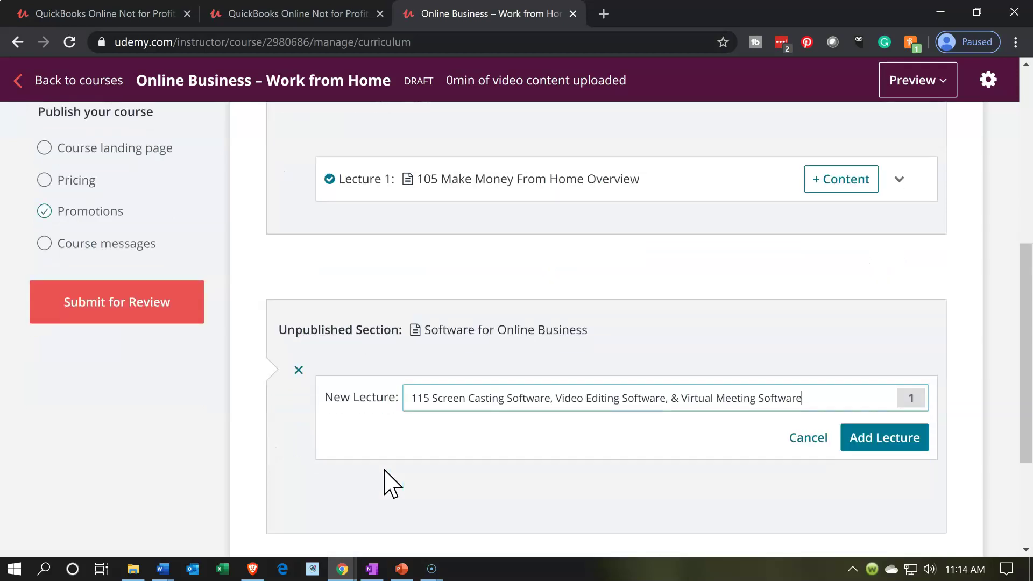
left_click(864, 437)
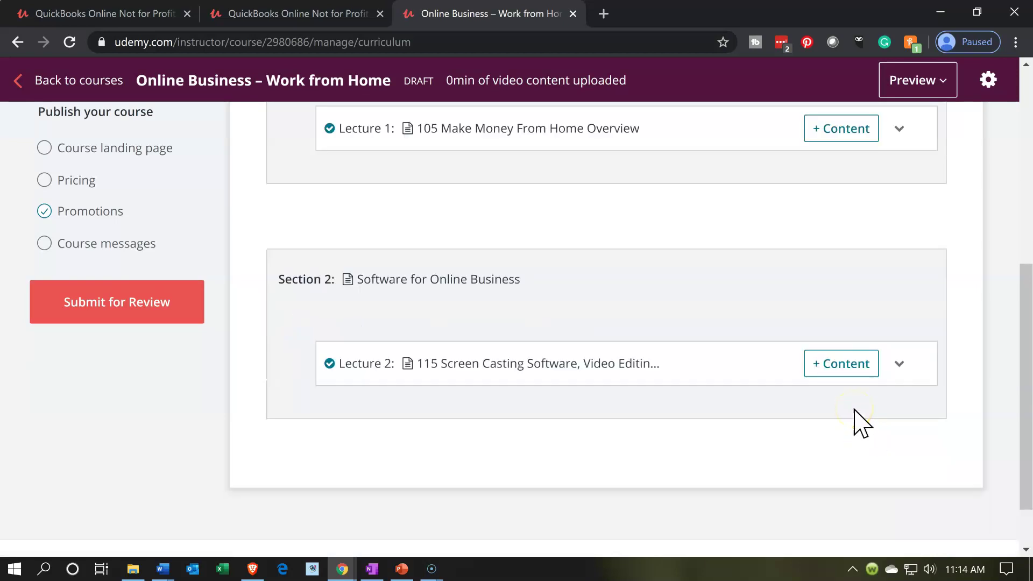
Choose video as Lecture 1's content type and upload 105 Aplos – Set Up Free Trial.mp4 to it.
scroll(861, 423, "up", 2)
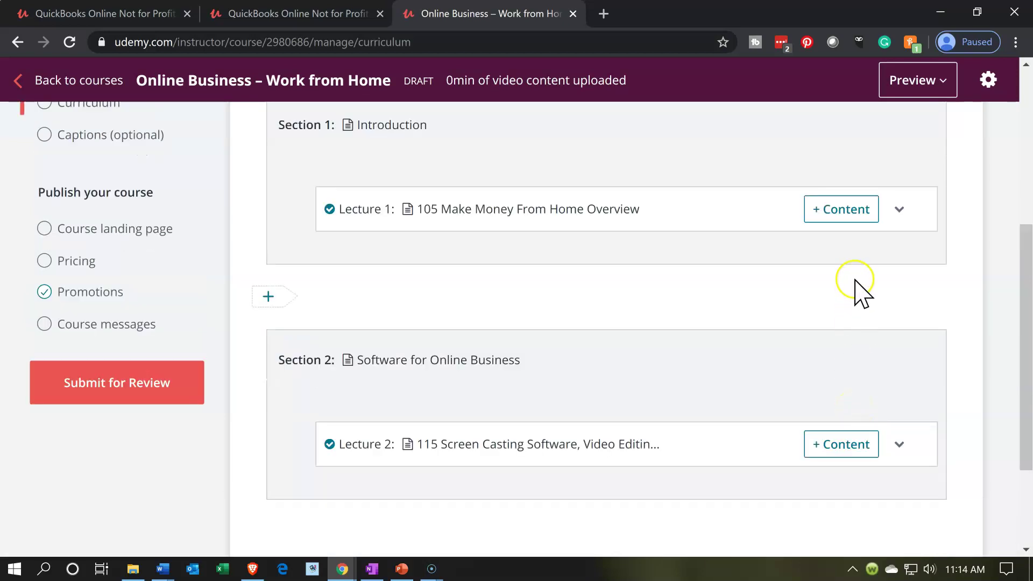
left_click(860, 226)
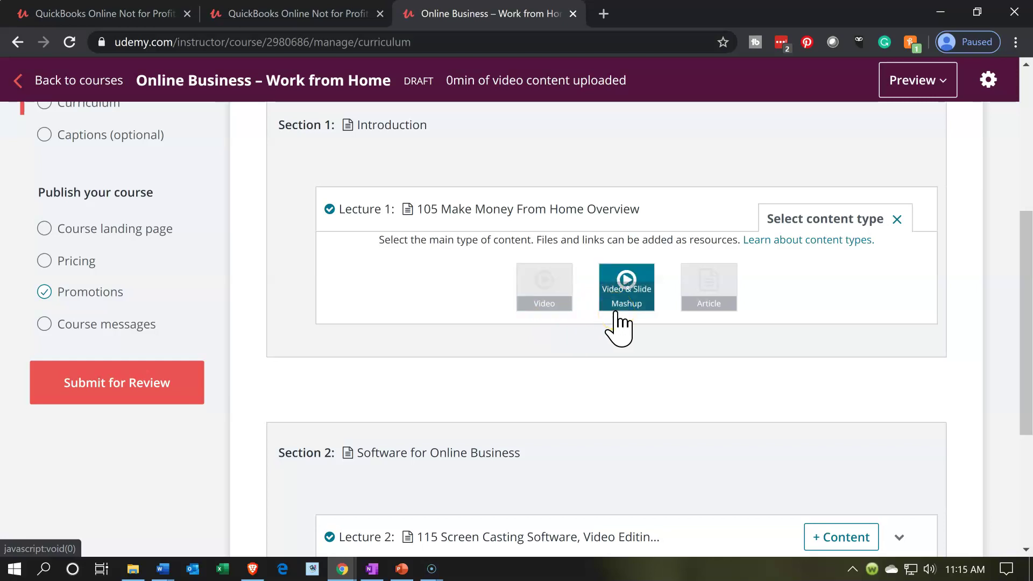
left_click(699, 313)
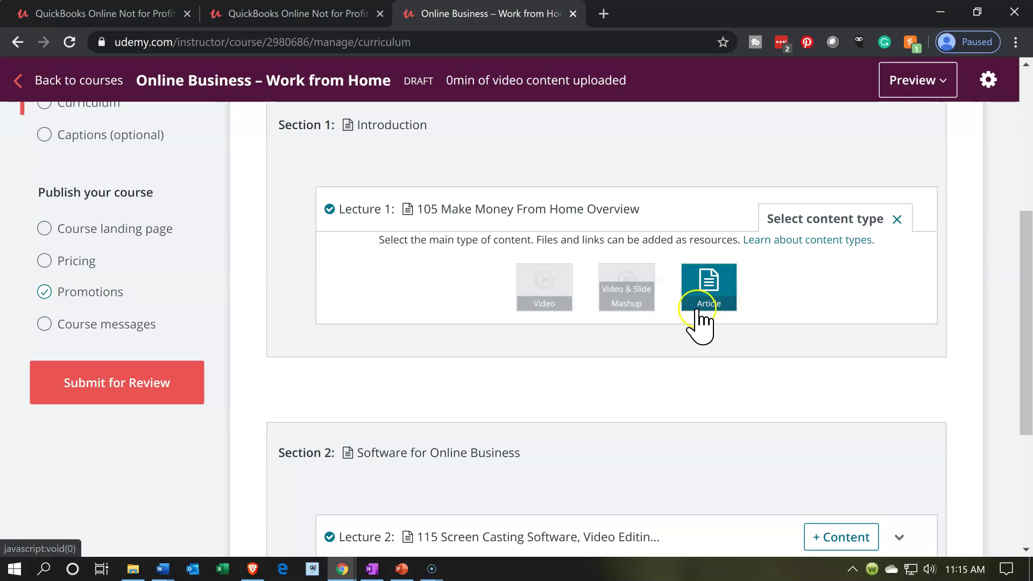
left_click(556, 303)
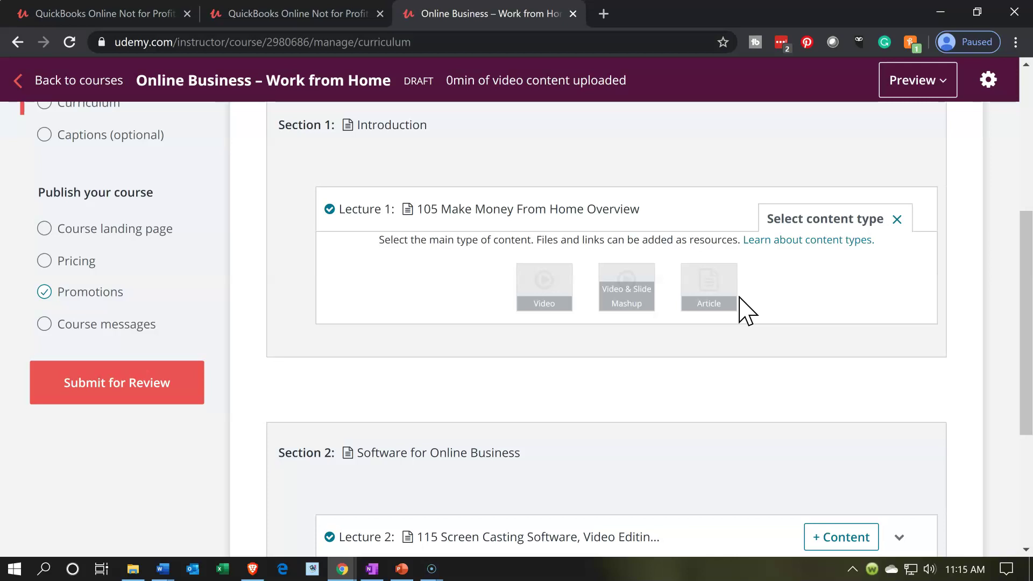
left_click(558, 298)
left_click(874, 312)
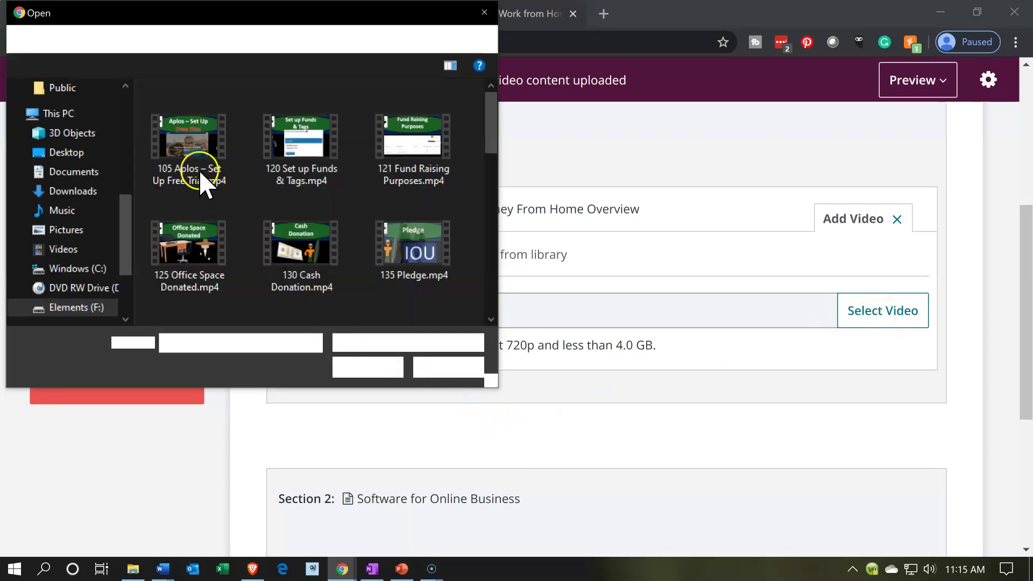
double_click(190, 119)
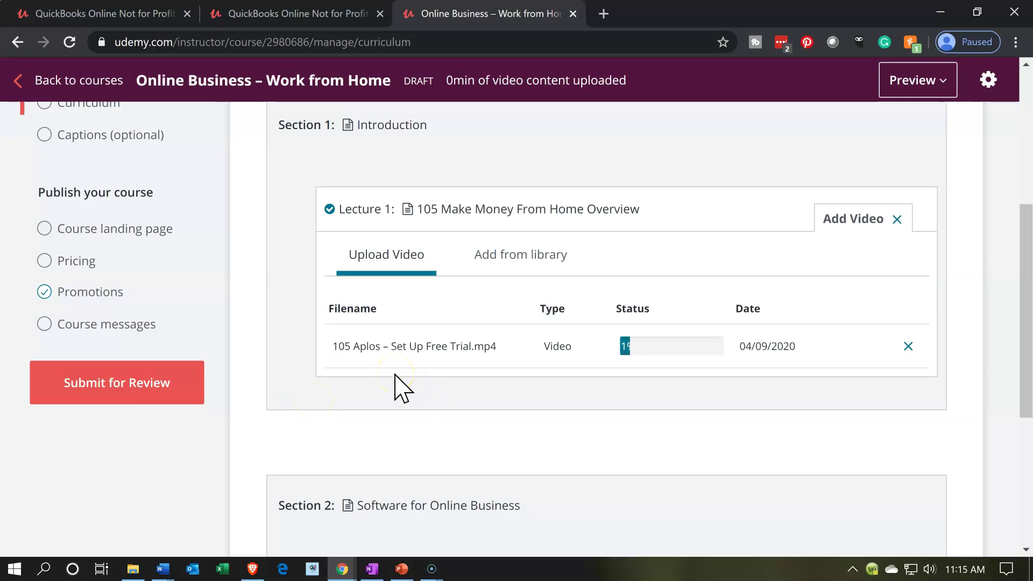
Choose video as the content type for Lecture 2 in the Software for Online Business section.
scroll(395, 388, "down", 1)
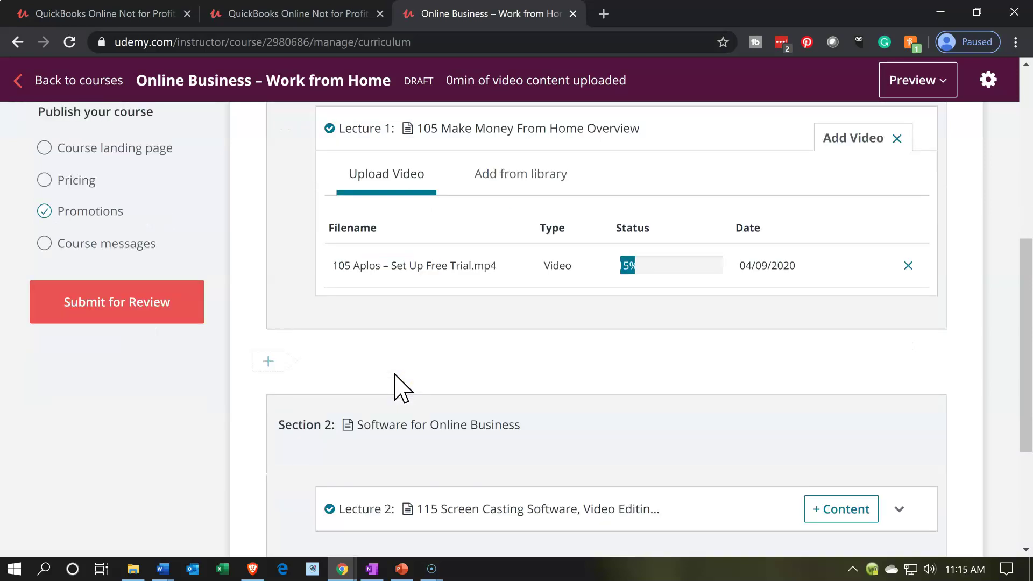
scroll(395, 387, "down", 1)
scroll(696, 410, "down", 1)
left_click(826, 344)
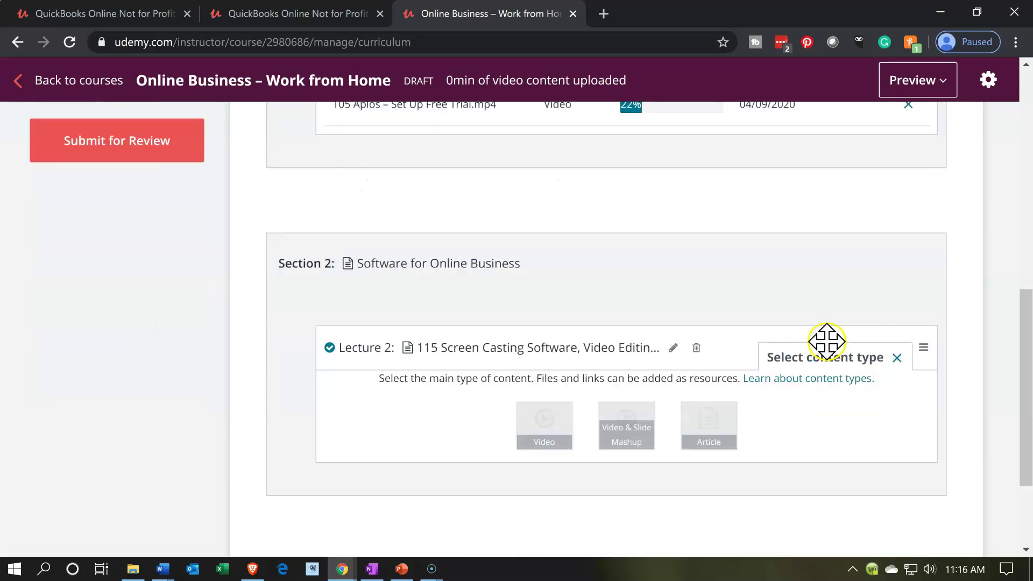
left_click(562, 436)
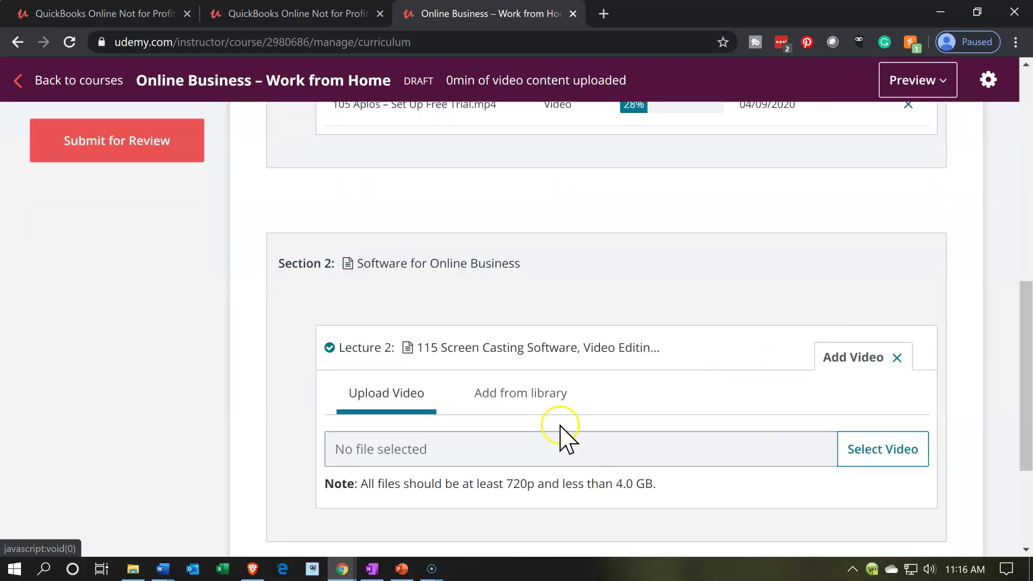
Replace Lecture 1's video upload with 105 Make Money From Home During COVID-19 Social Distancing.mp4.
left_click(853, 457)
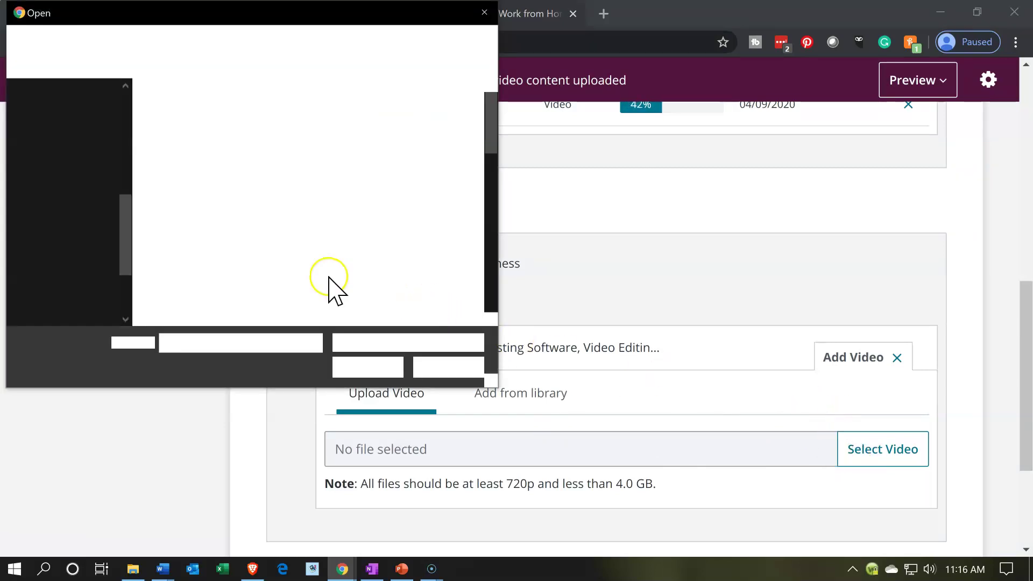
left_click(303, 169)
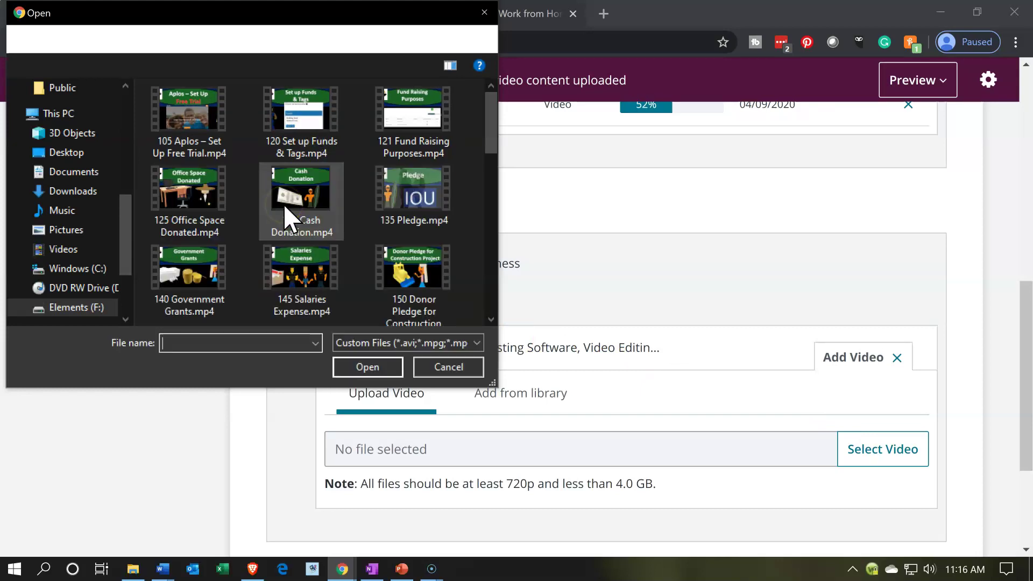
double_click(409, 179)
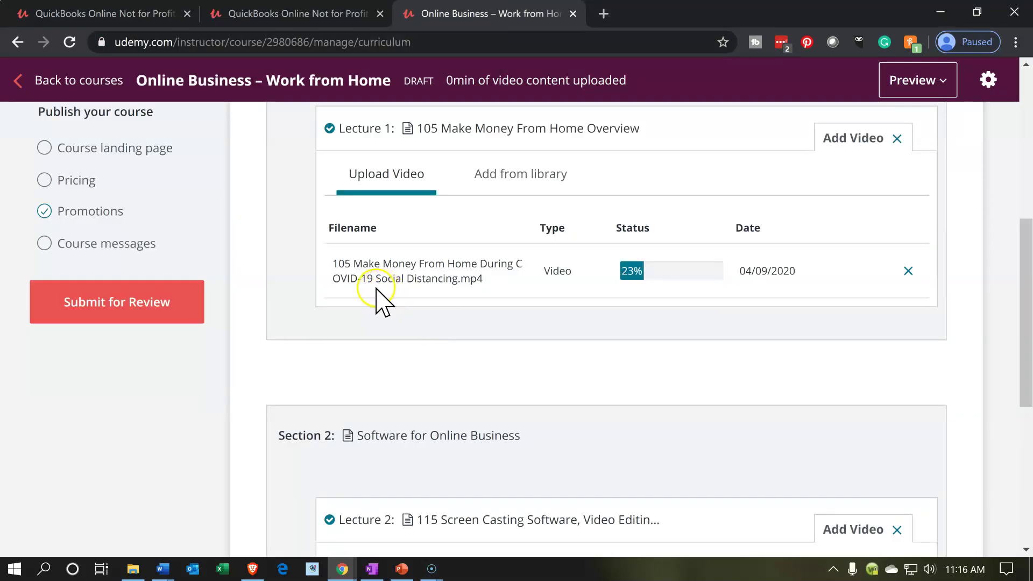
Upload 115 Screen Casting Software, Video Editing Software, & Virtual Meeting Software.mp4 as the video for Lecture 2.
scroll(367, 280, "down", 1)
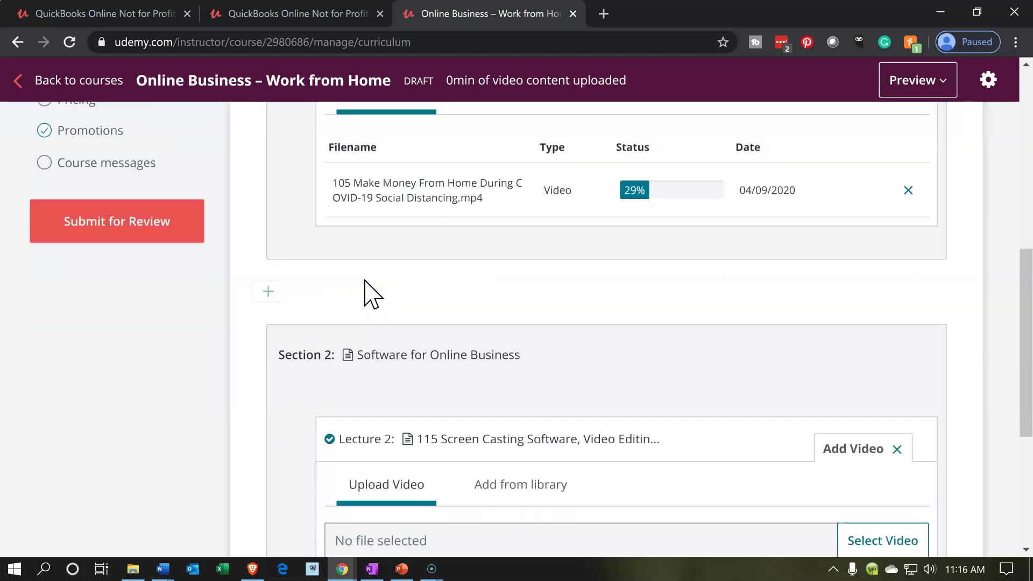
scroll(367, 281, "up", 1)
scroll(368, 287, "down", 4)
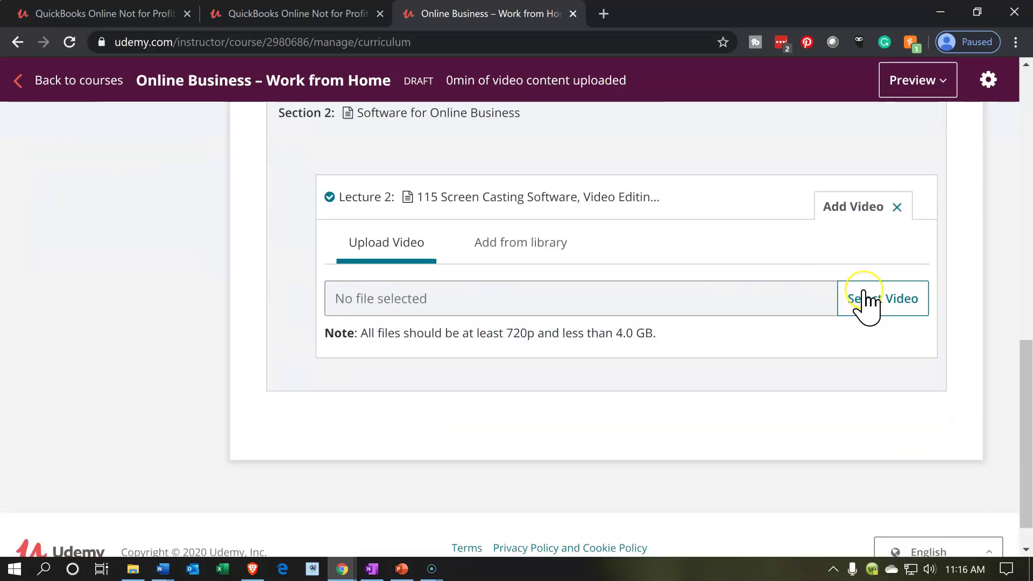
left_click(863, 293)
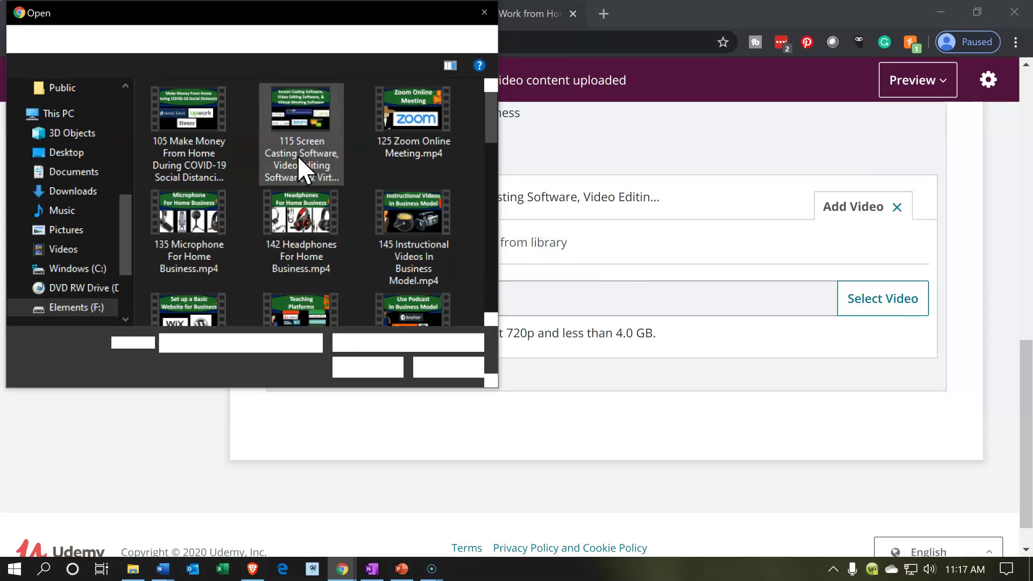
double_click(299, 137)
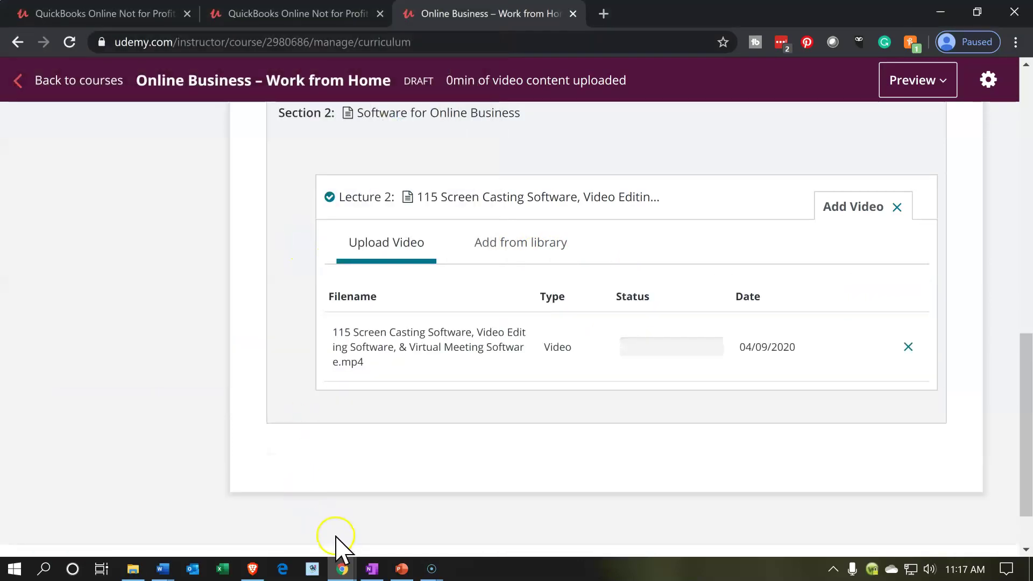
Switch to the Video folder in File Explorer and copy the name of the 125 Zoom Online Meeting video file.
left_click(134, 568)
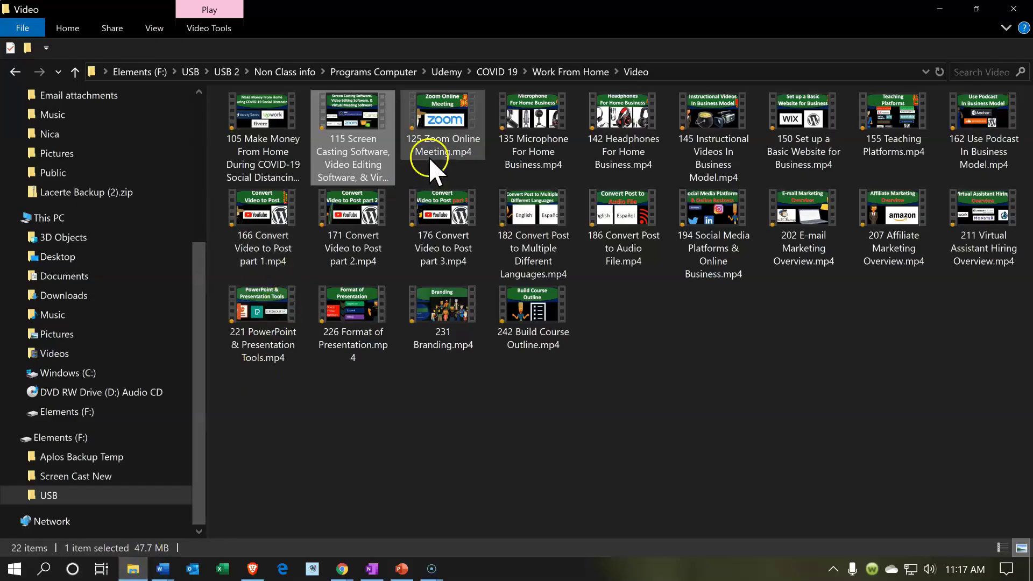
double_click(452, 144)
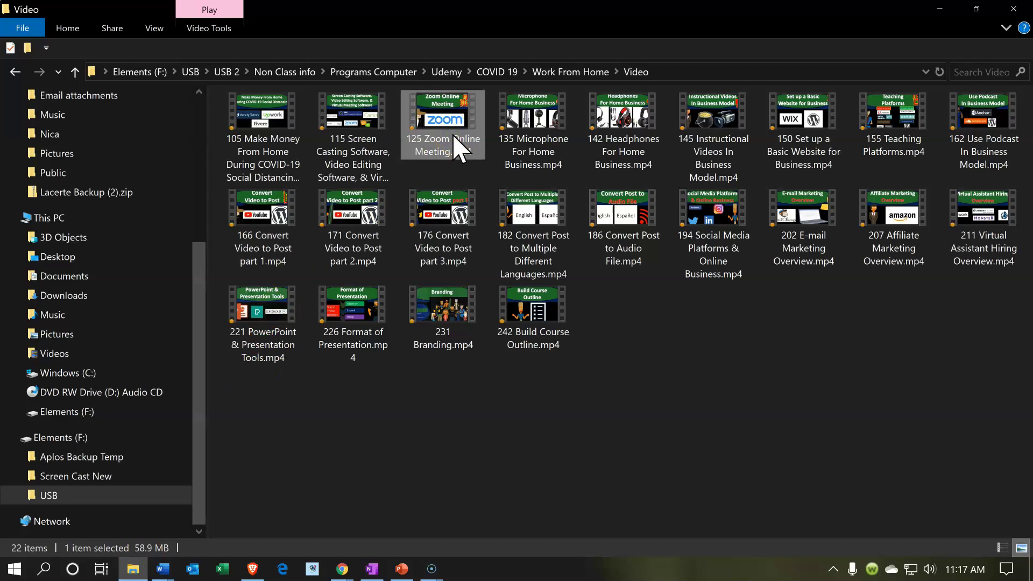
left_click(443, 107)
right_click(443, 109)
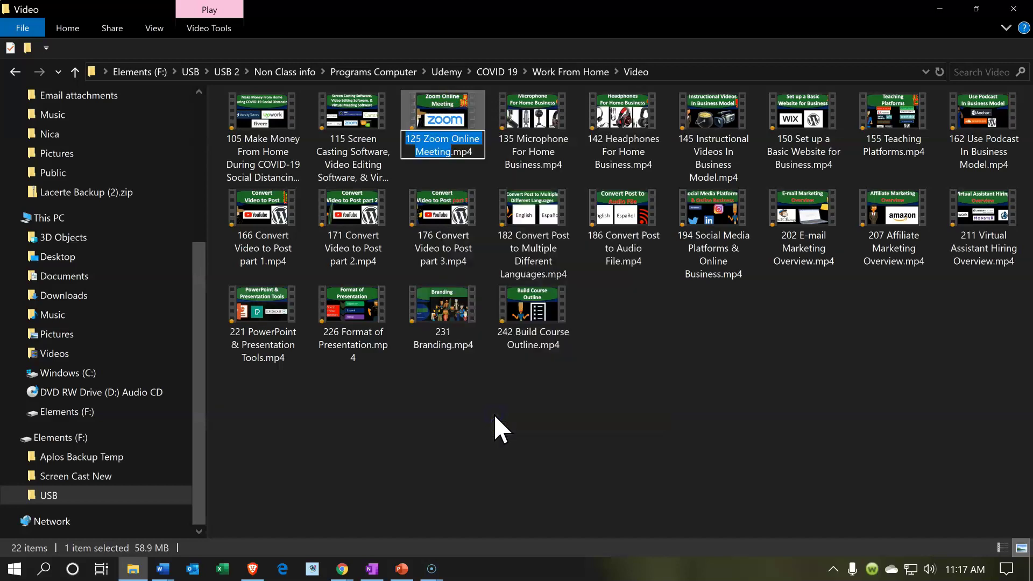
Return to the Udemy curriculum and add the lecture "125 Zoom Online Meeting" below Lecture 2.
left_click(939, 11)
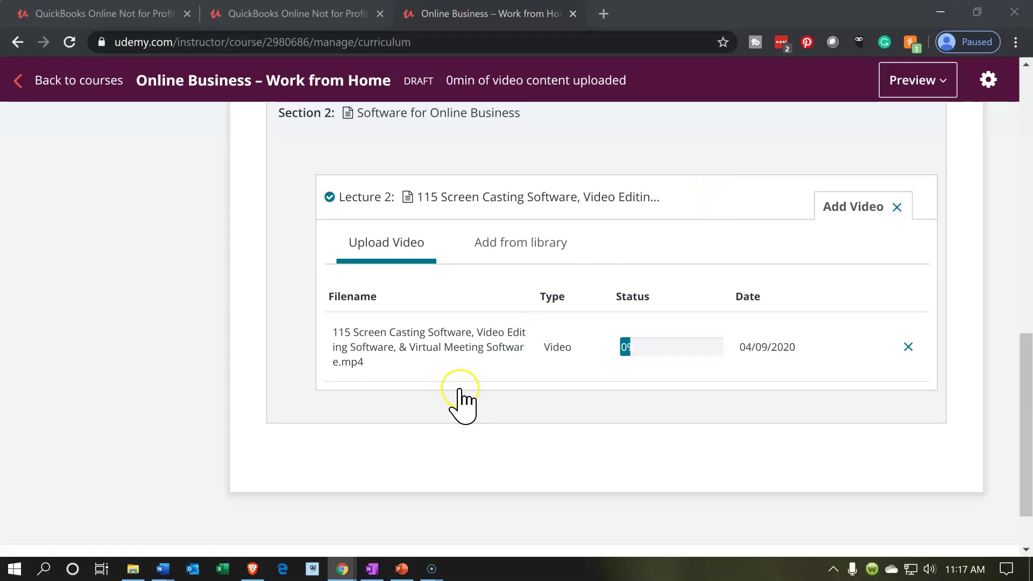
left_click(285, 403)
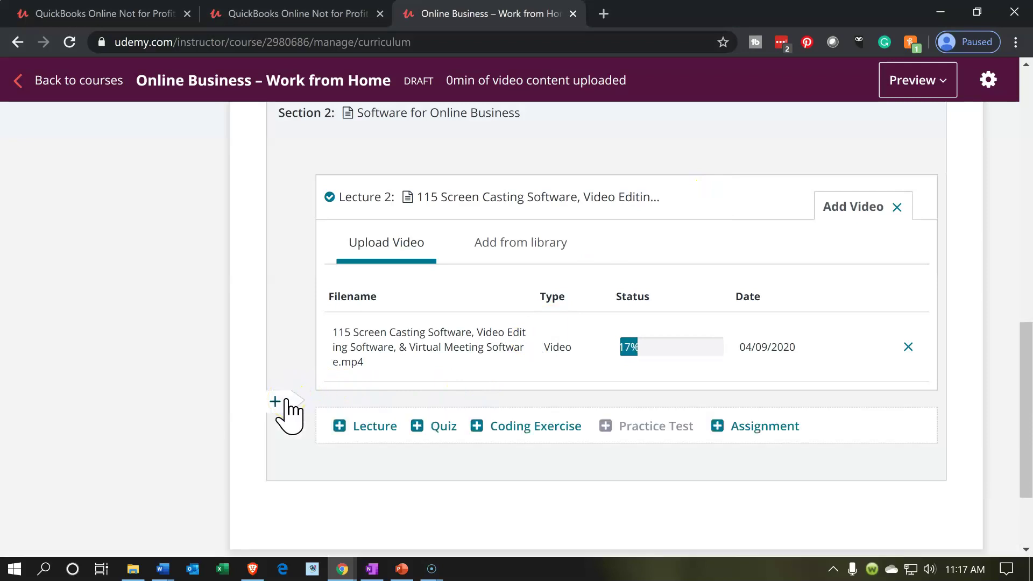
left_click(364, 427)
type("125 Zoom Online Meeting")
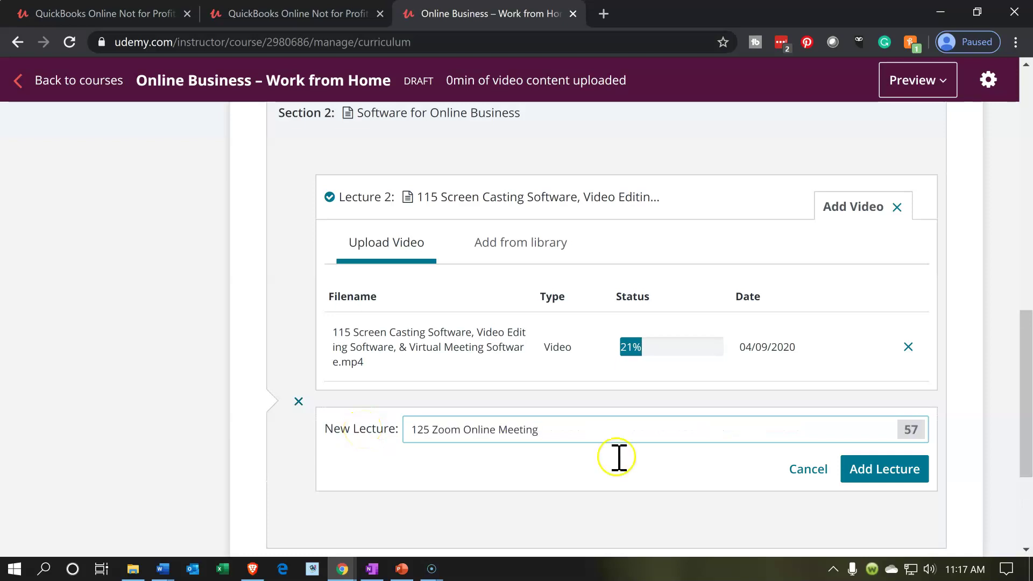
left_click(899, 473)
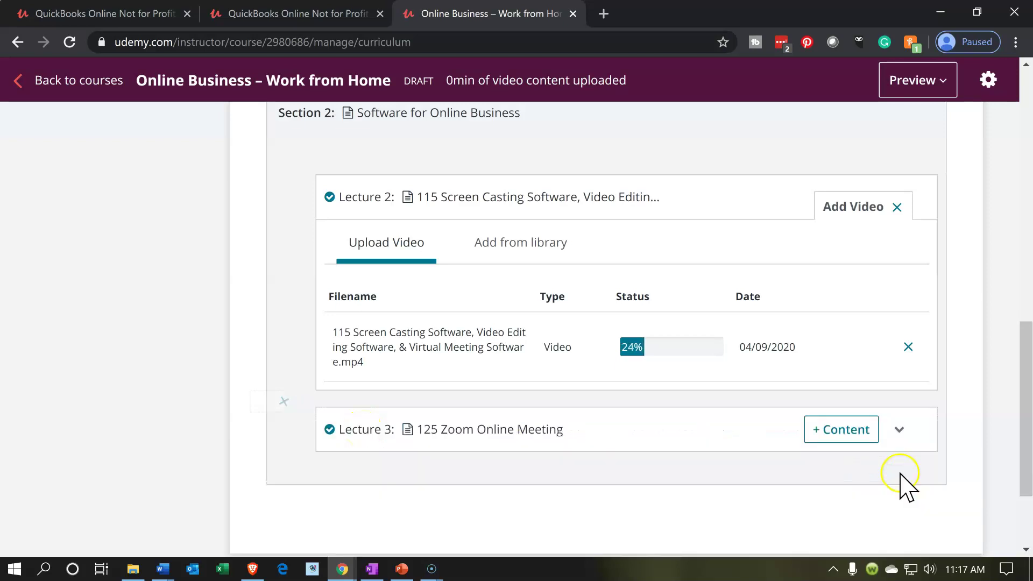
scroll(858, 403, "up", 6)
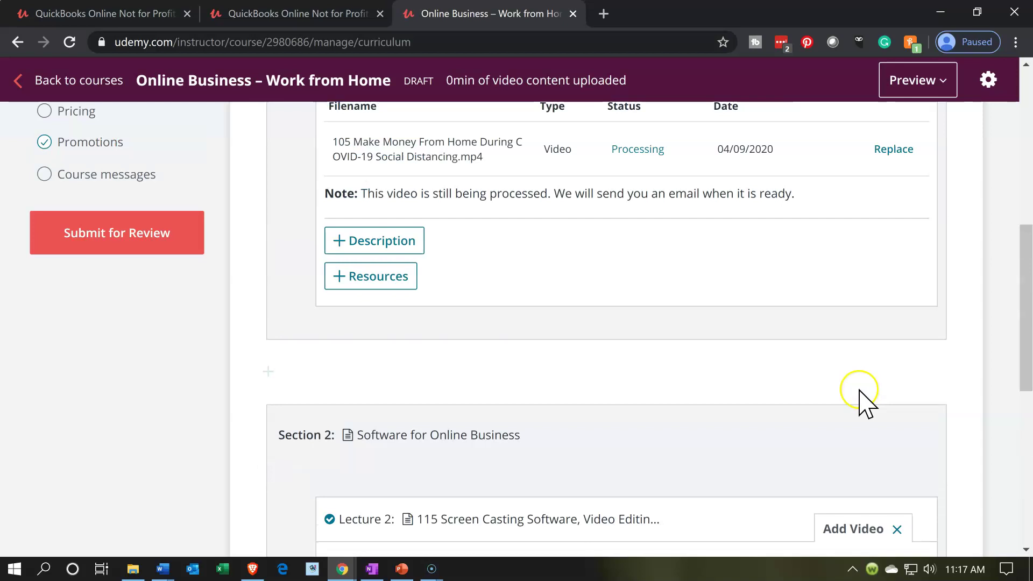
scroll(821, 362, "down", 6)
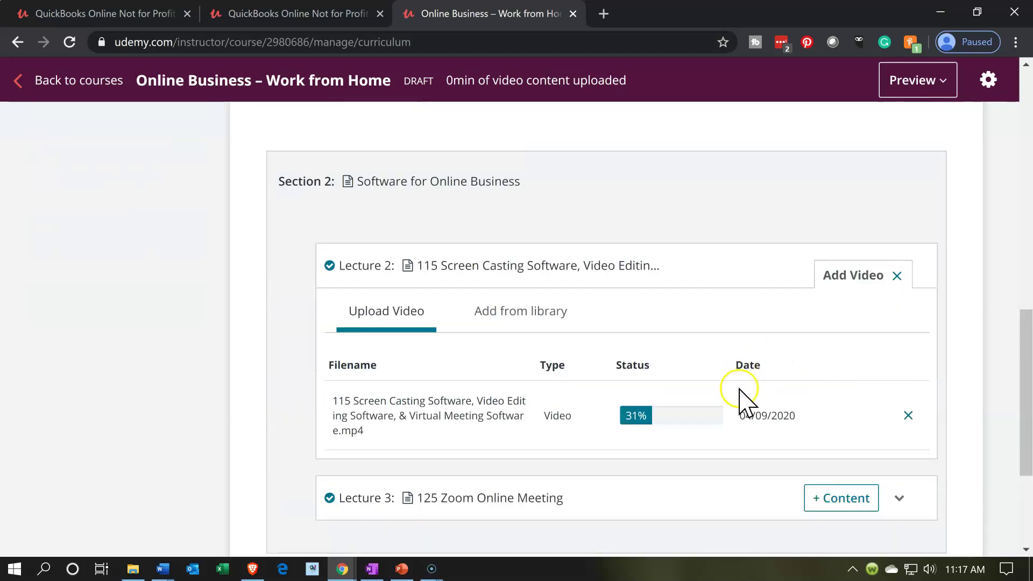
scroll(743, 415, "down", 2)
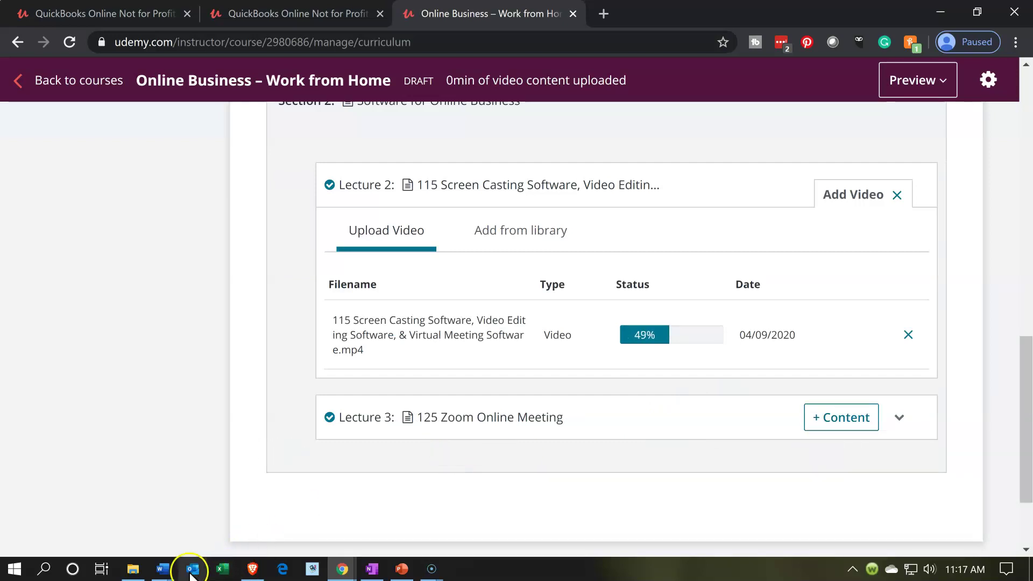
Switch to Online Business.docx in Word and highlight the Software for Online Business heading with its 115 and 125 entries in yellow.
left_click(164, 568)
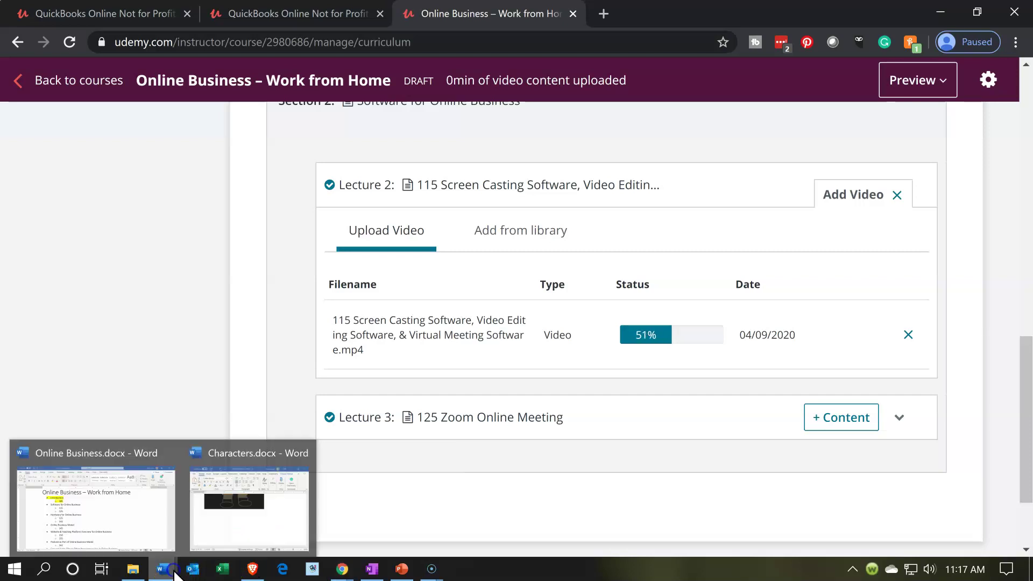
left_click(142, 526)
left_click_drag(139, 259, 141, 306)
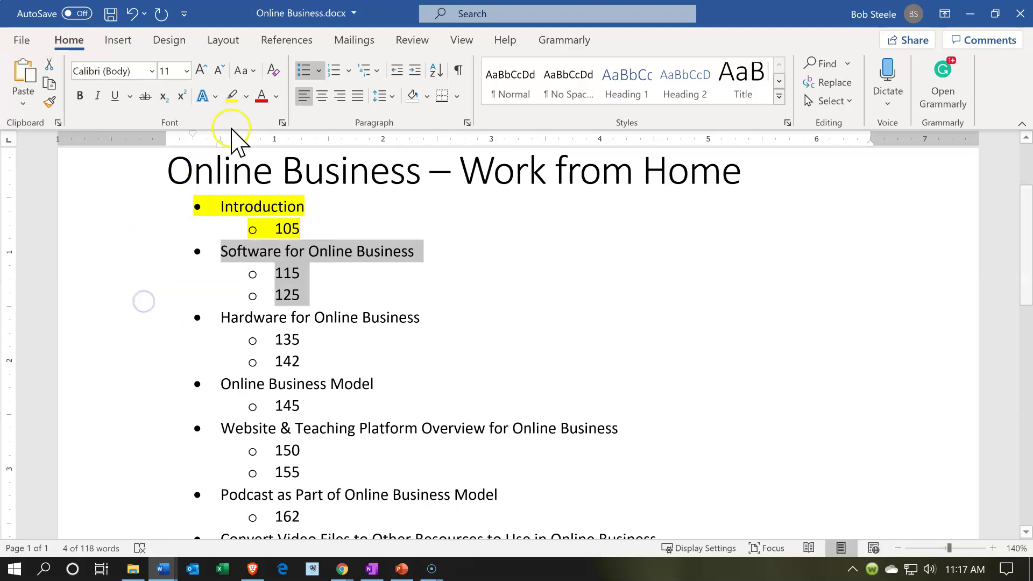
left_click(236, 101)
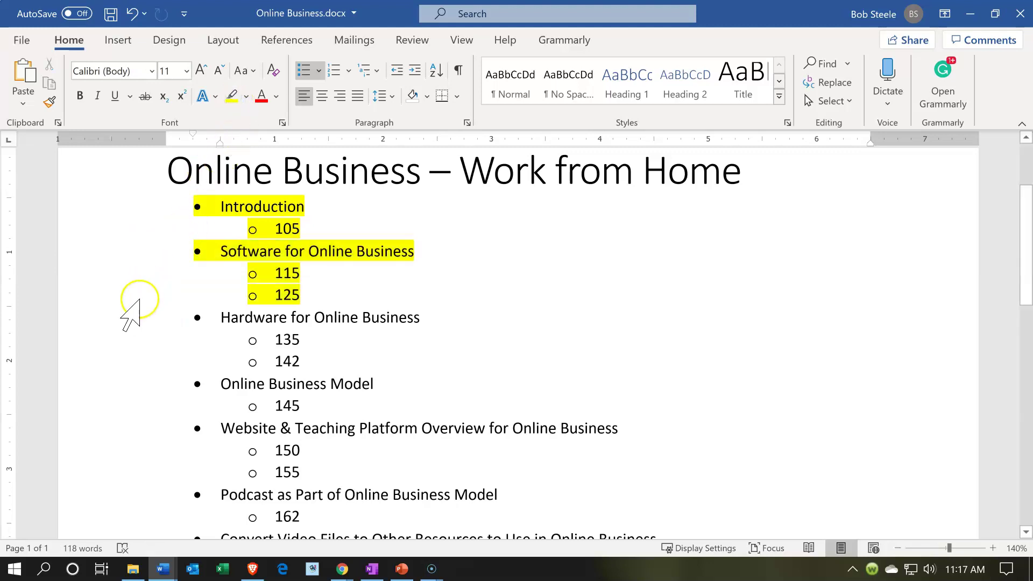
Copy the Hardware for Online Business heading from Word and enter it without its bullet as a new section title in the Udemy curriculum.
left_click(121, 323)
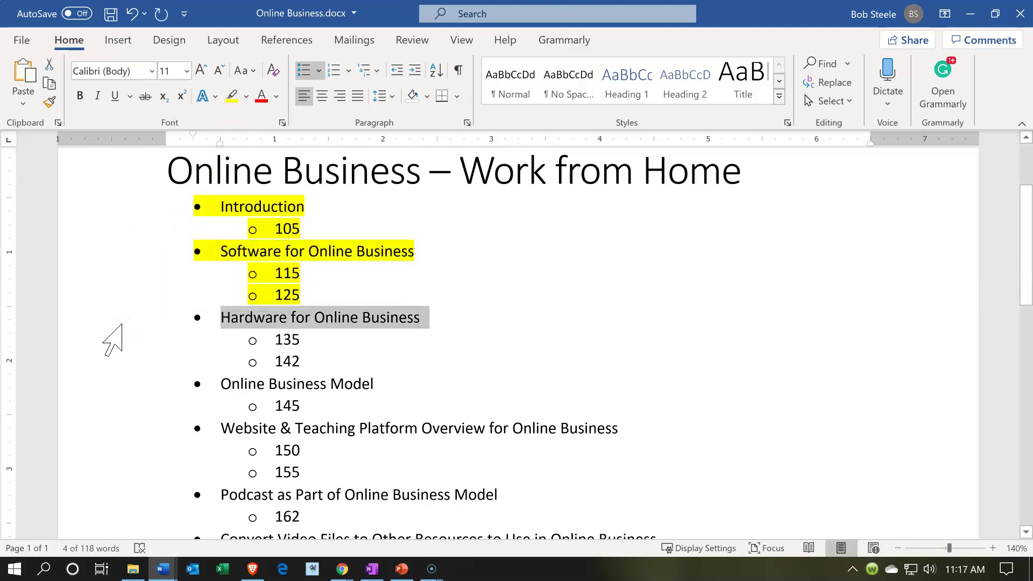
left_click(968, 16)
scroll(276, 333, "down", 2)
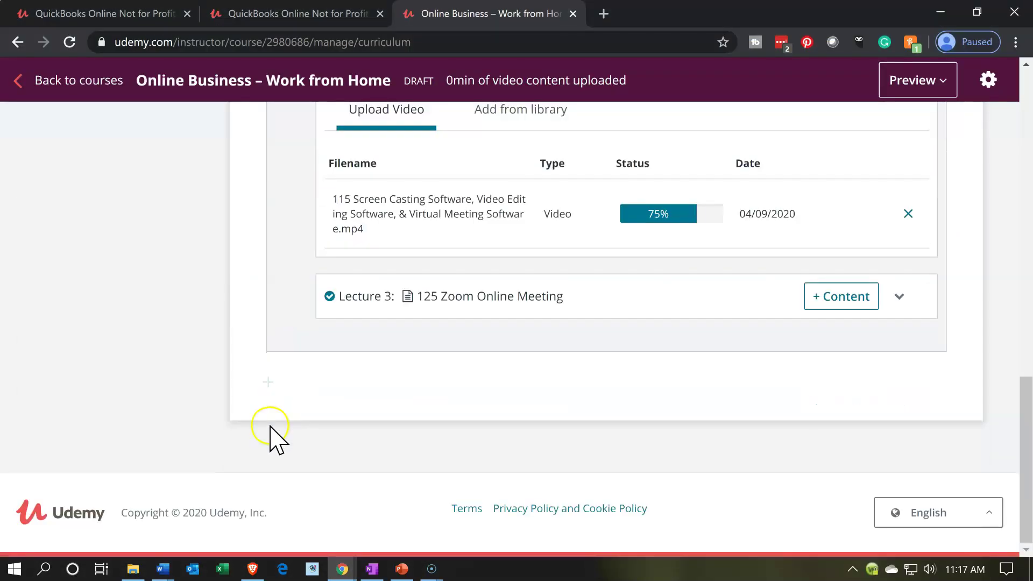
left_click(268, 383)
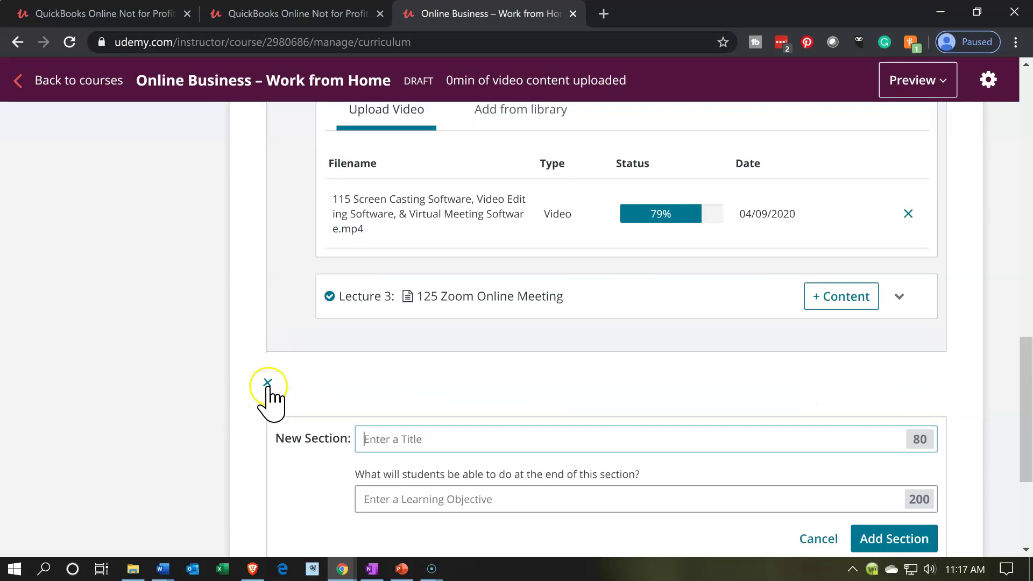
left_click(387, 433)
type("•\tHardware for Online Business")
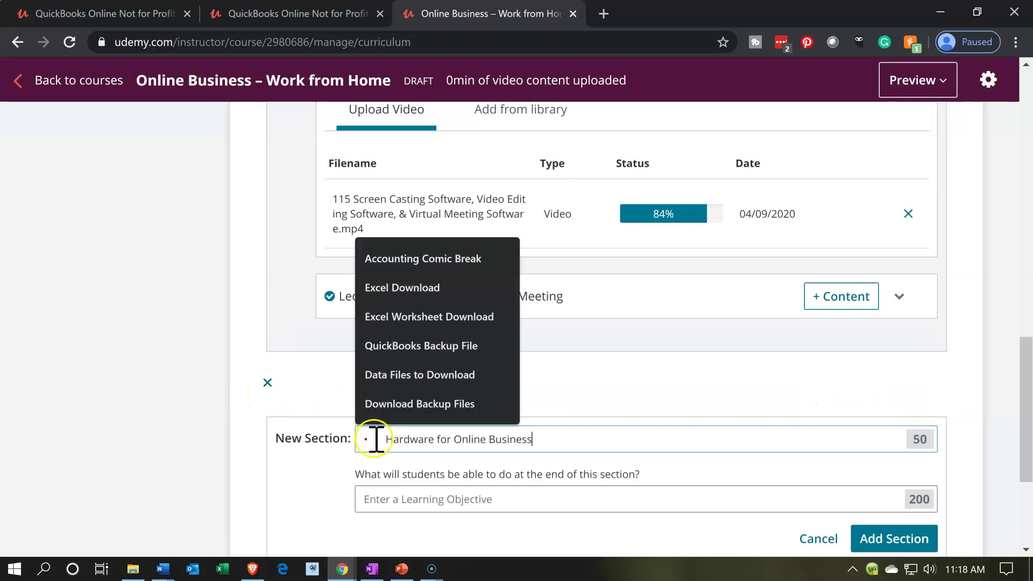
left_click(386, 439)
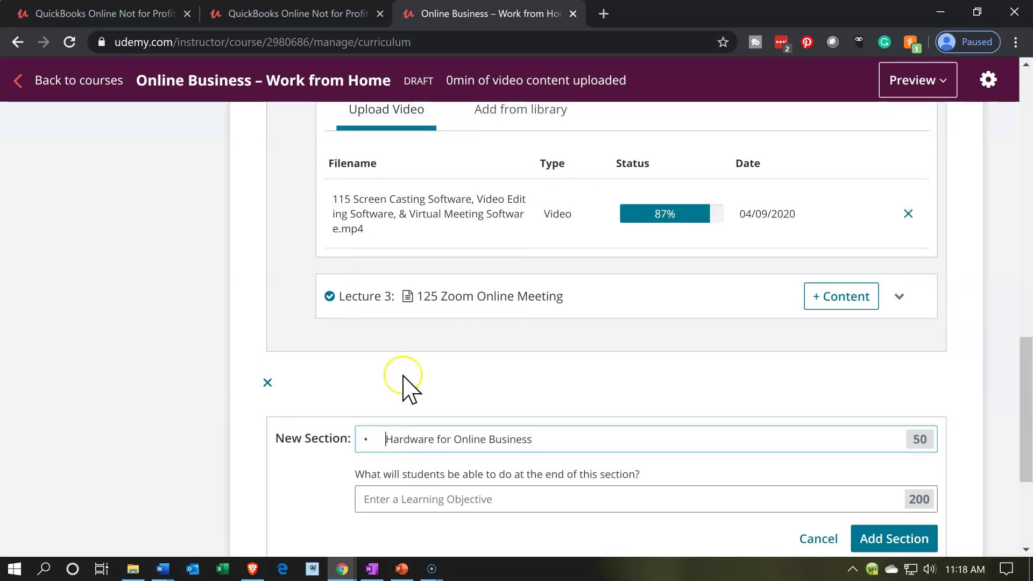
key("BackSpace")
key("BackSpace")
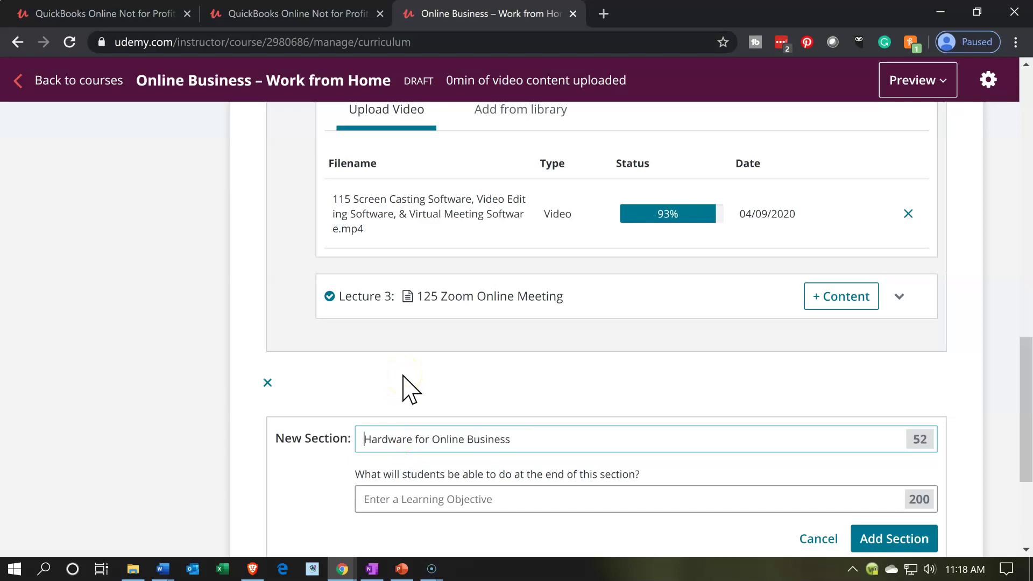
Reuse the title "Hardware for Online Business" as the section's learning objective and add the section.
key("shift+End")
key("ctrl+c")
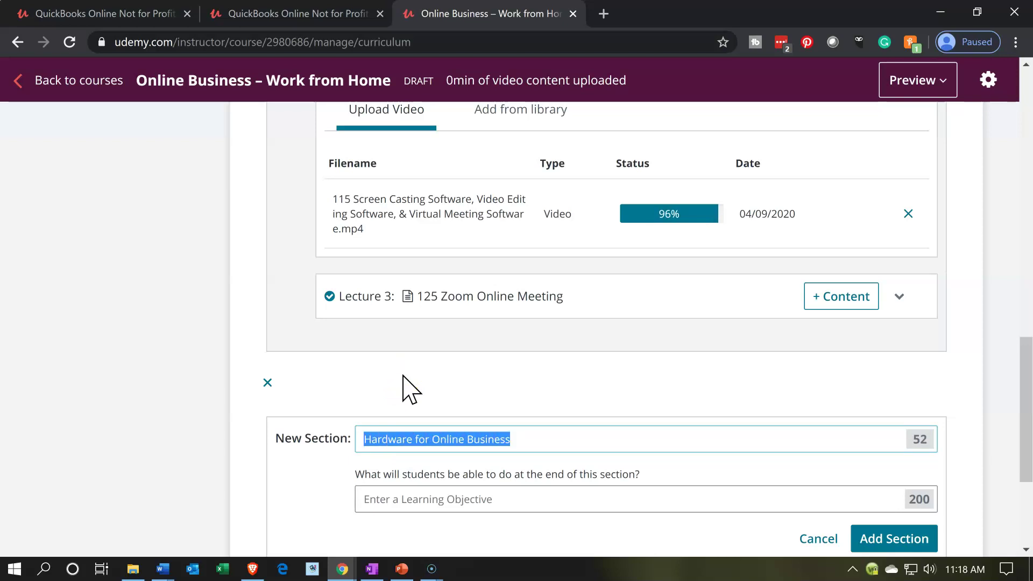
left_click(396, 498)
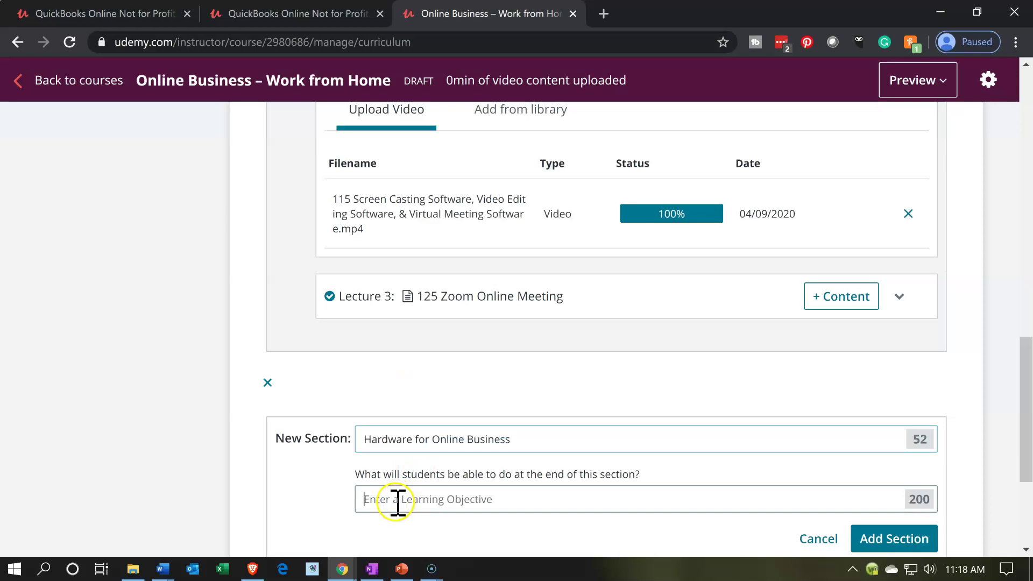
key("ctrl+v")
scroll(161, 425, "down", 3)
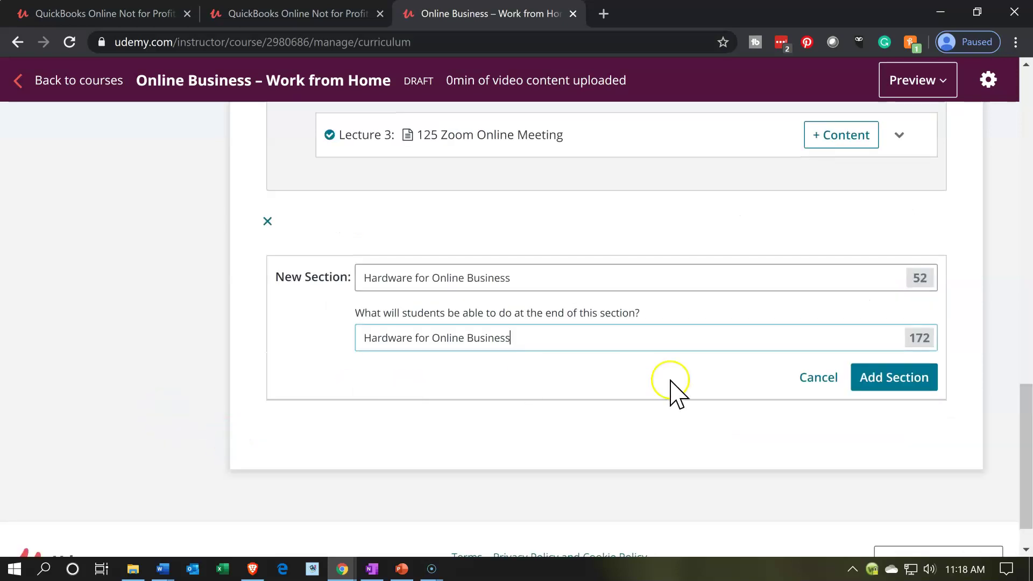
left_click(873, 378)
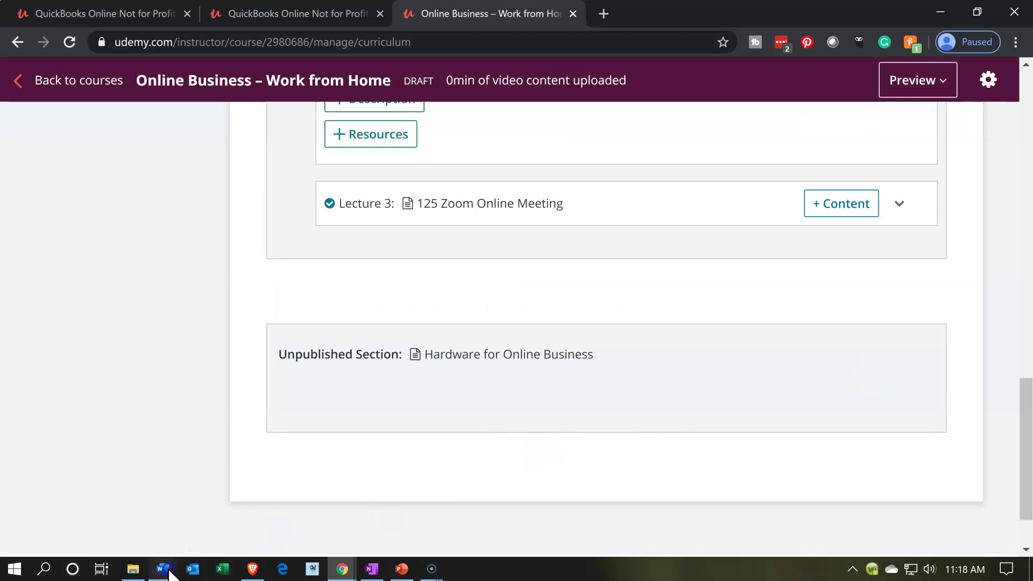
Switch to the Video folder in File Explorer and copy the name of the 135 Microphone For Home Business video file.
mouse_move(164, 569)
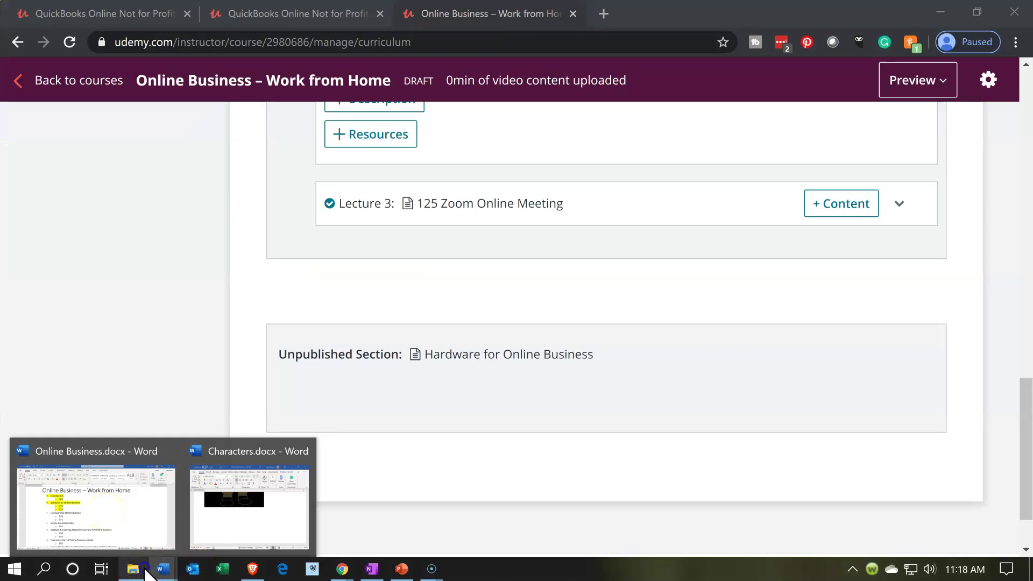
left_click(145, 571)
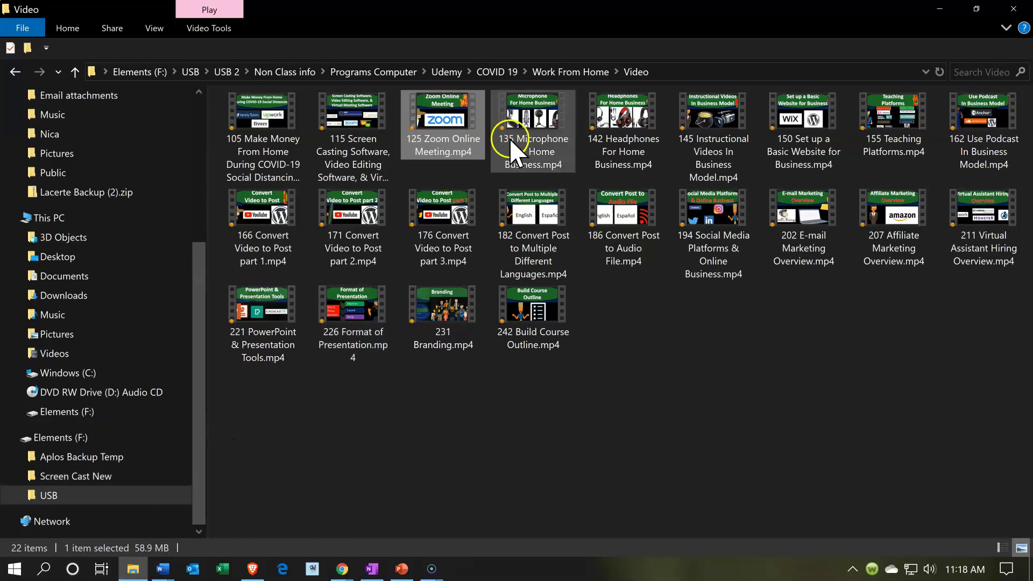
left_click(541, 135)
right_click(538, 124)
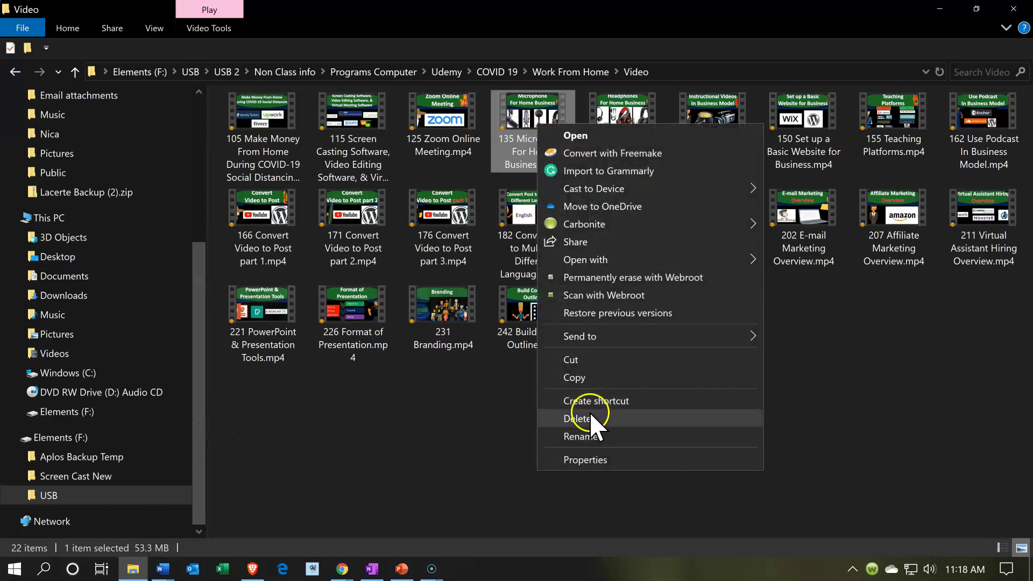
left_click(581, 436)
key("ctrl+c")
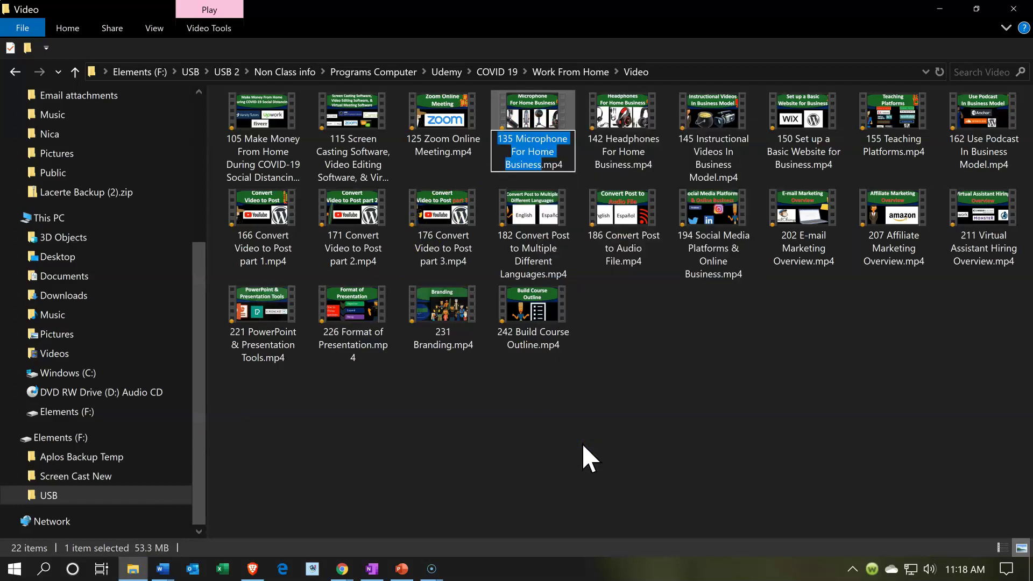
Return to the Udemy curriculum and add the lecture "135 Microphone For Home Business" to the Hardware for Online Business section.
left_click(940, 8)
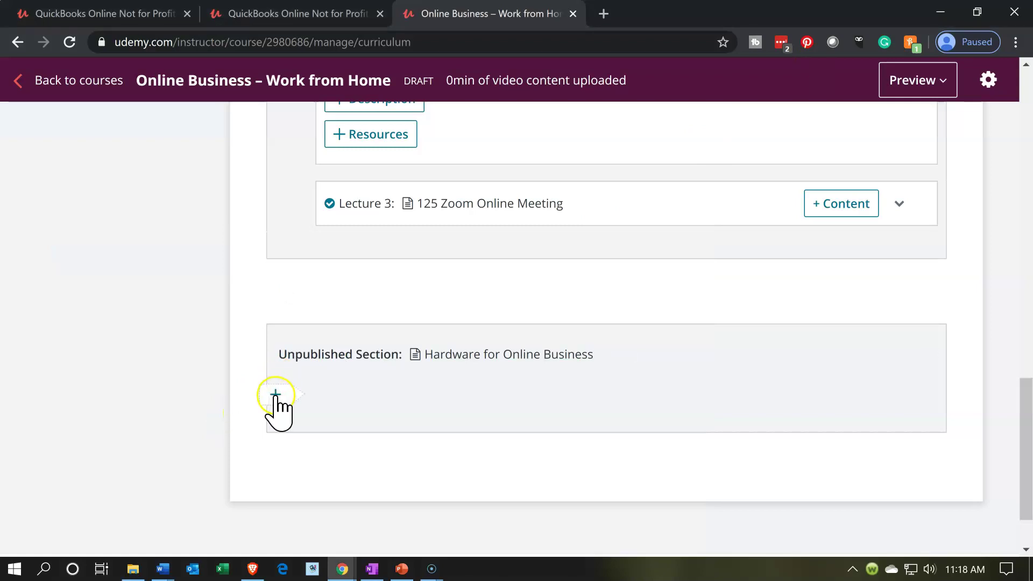
left_click(275, 396)
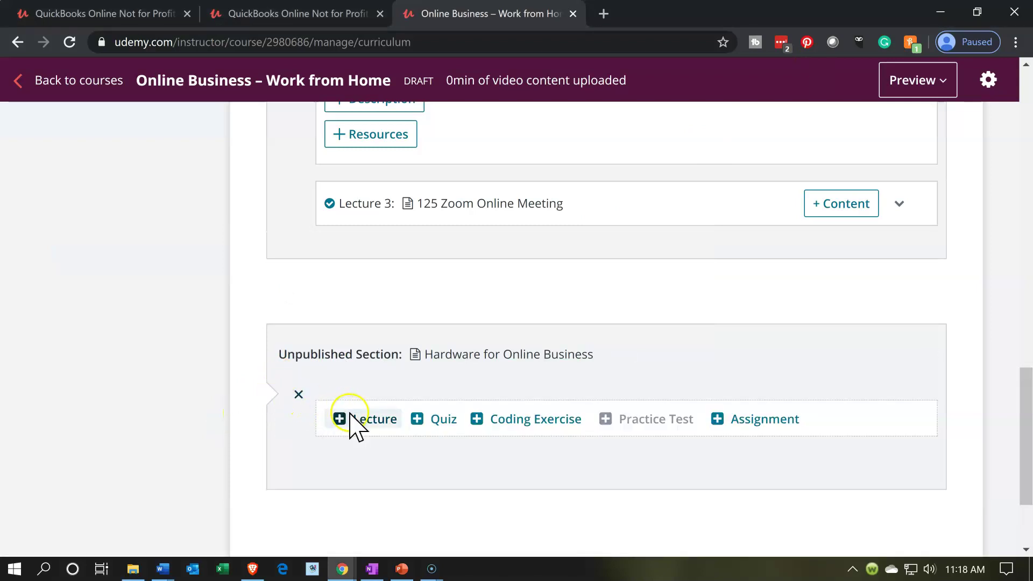
left_click(353, 419)
key("ctrl+v")
left_click(884, 453)
scroll(877, 420, "down", 1)
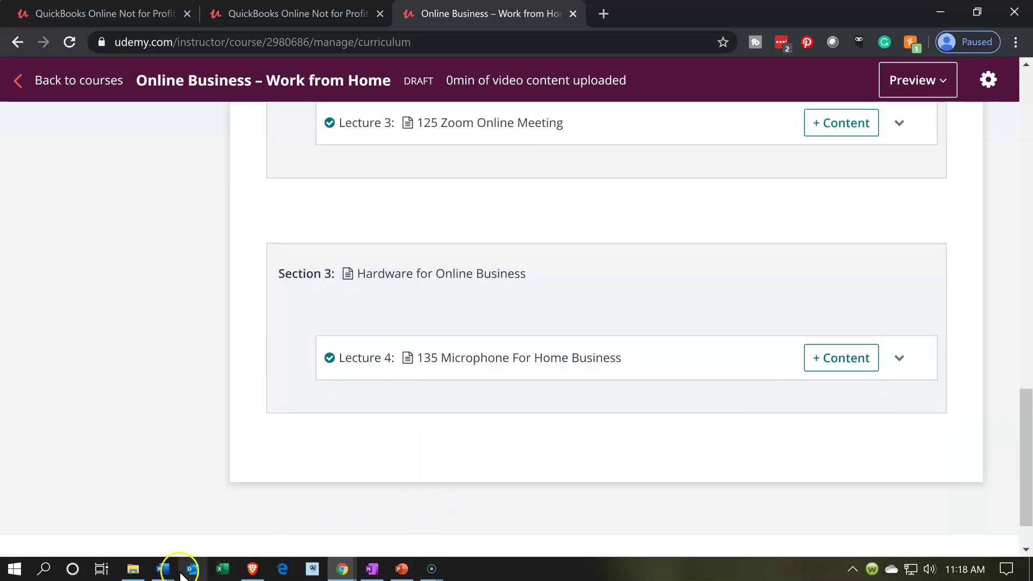
Switch to the Video folder in File Explorer and copy the name of the 142 Headphones For Home Business video file.
left_click(134, 569)
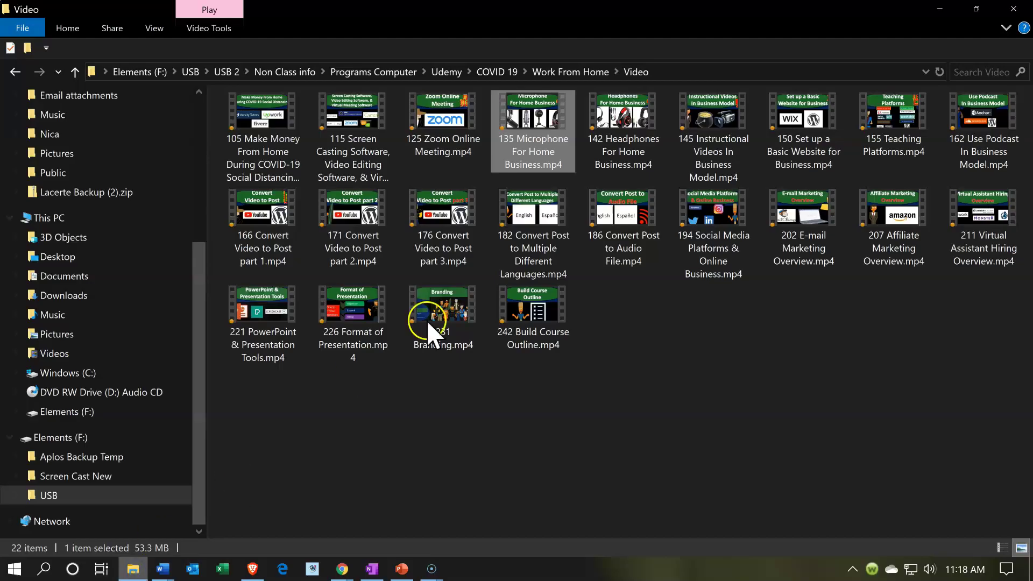
left_click(600, 148)
right_click(600, 149)
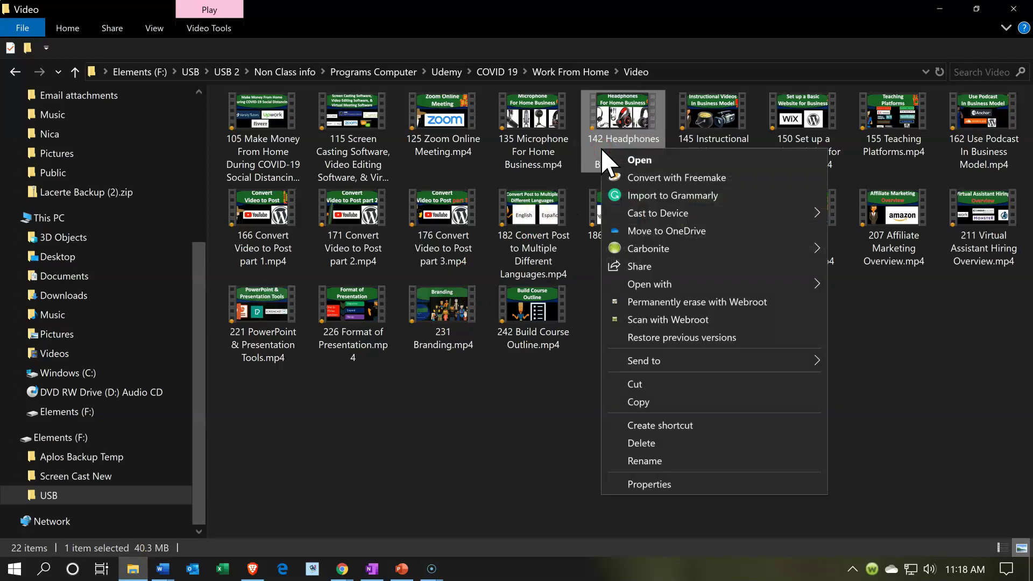
left_click(660, 462)
key("ctrl+c")
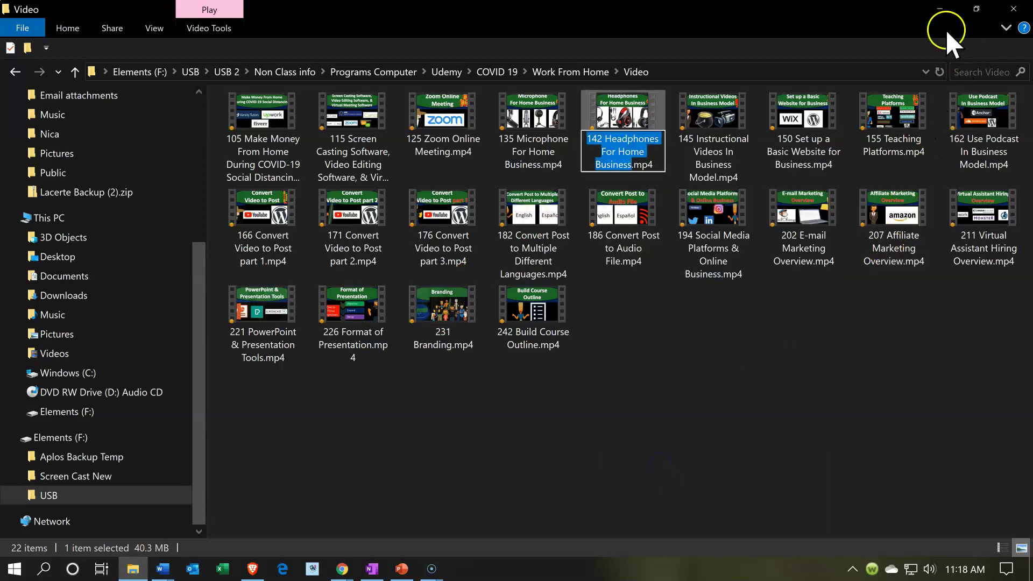
Return to the Udemy curriculum and add the lecture "142 Headphones For Home Business" below Lecture 4.
left_click(940, 10)
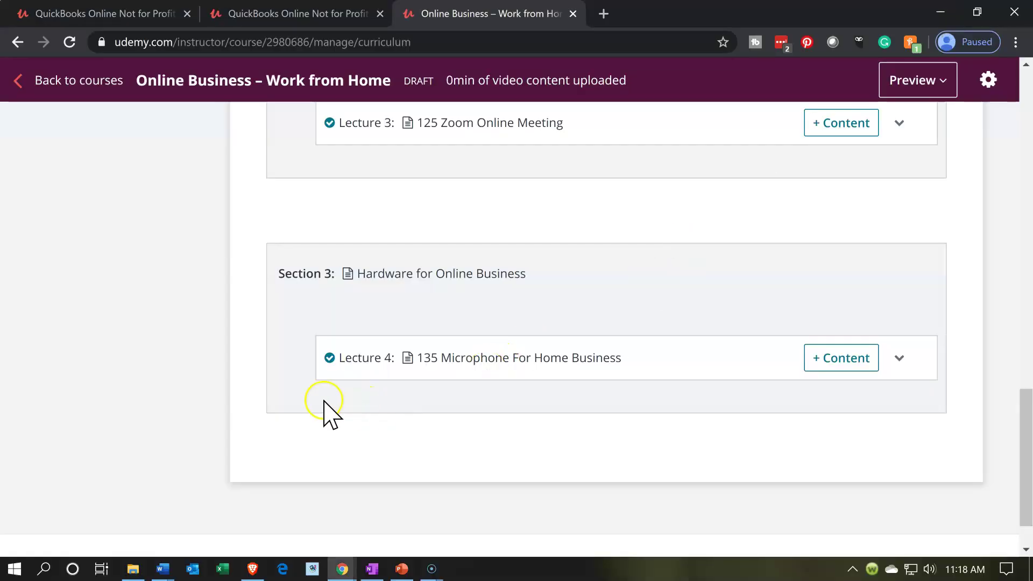
left_click(294, 396)
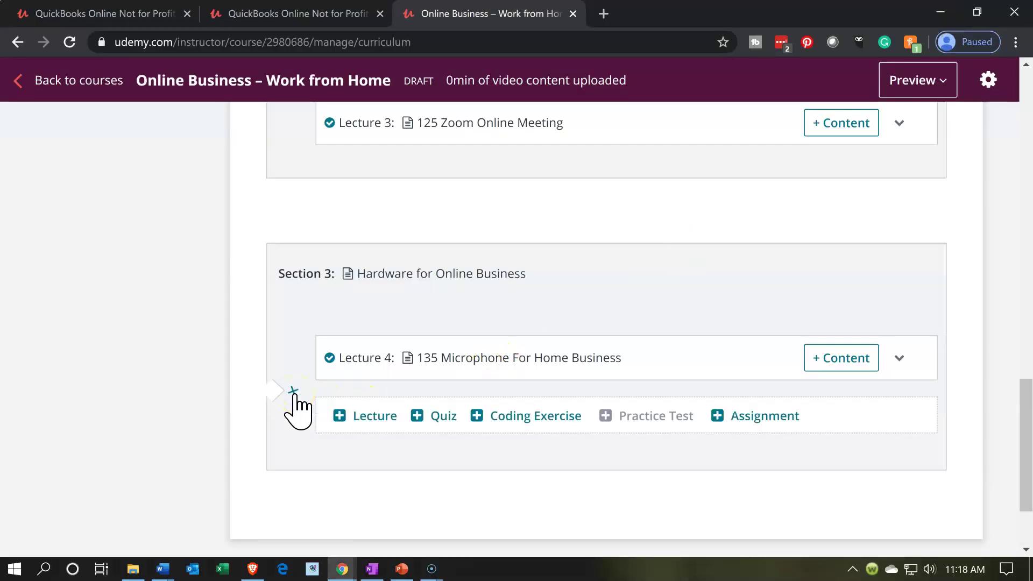
left_click(344, 417)
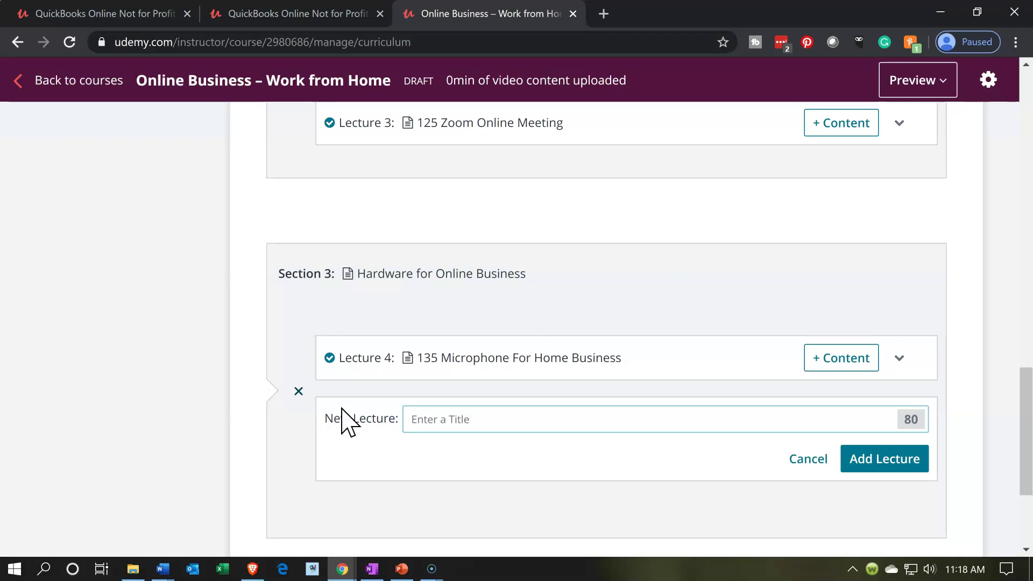
key("ctrl+v")
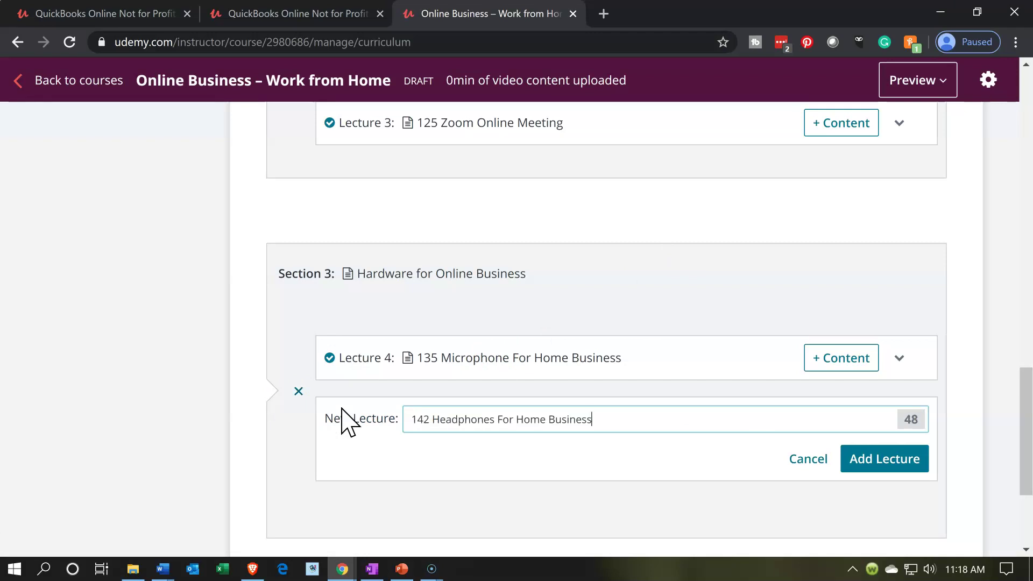
left_click(887, 461)
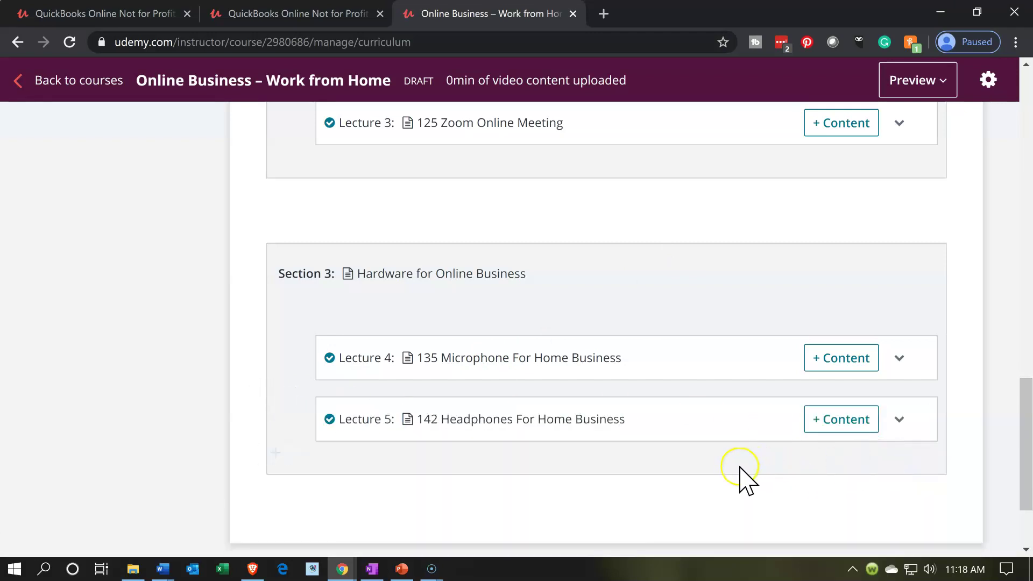
Upload 125 Zoom Online Meeting.mp4 as the video for Lecture 3.
scroll(738, 477, "up", 6)
scroll(742, 481, "up", 2)
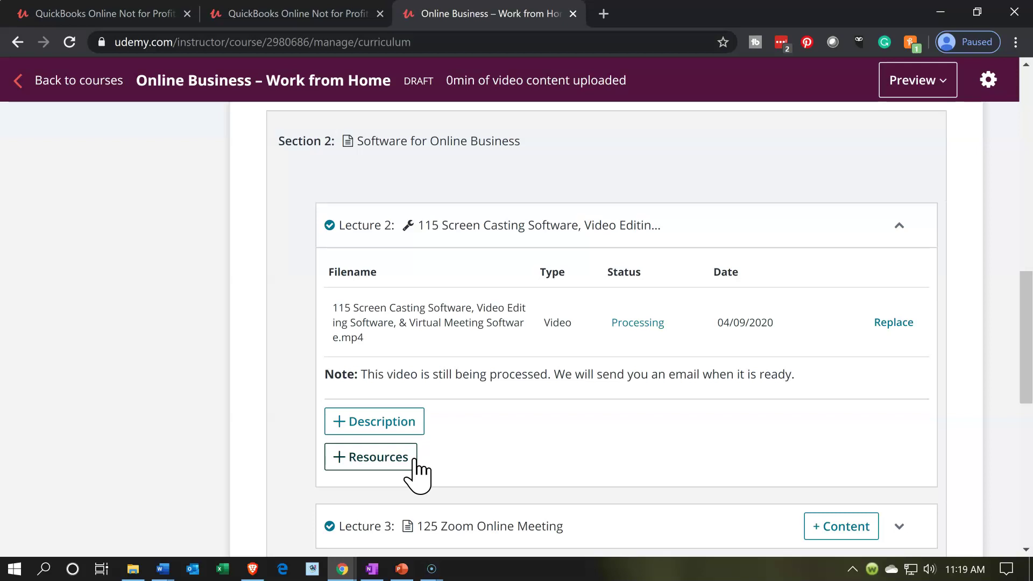
scroll(419, 473, "down", 3)
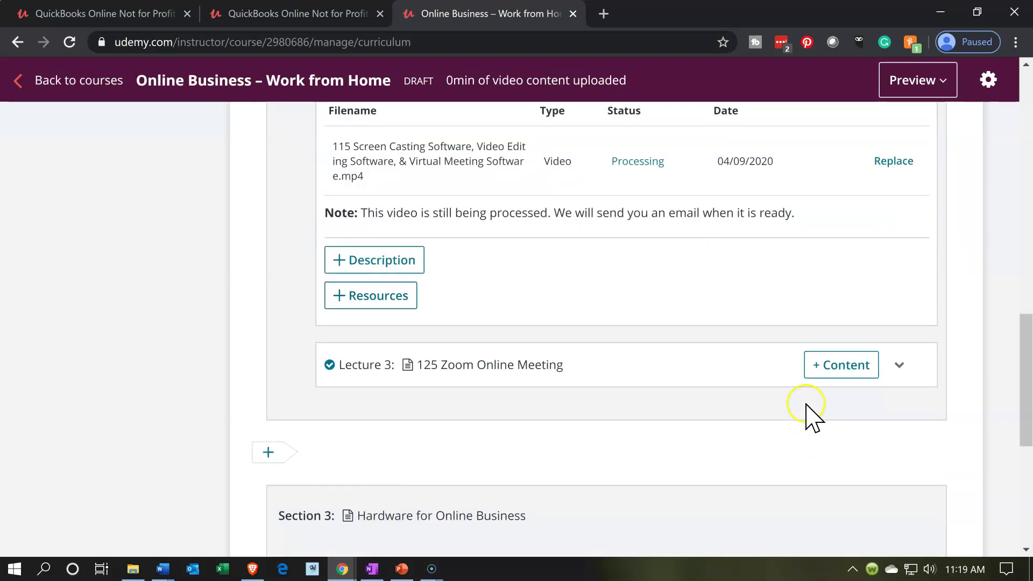
left_click(819, 371)
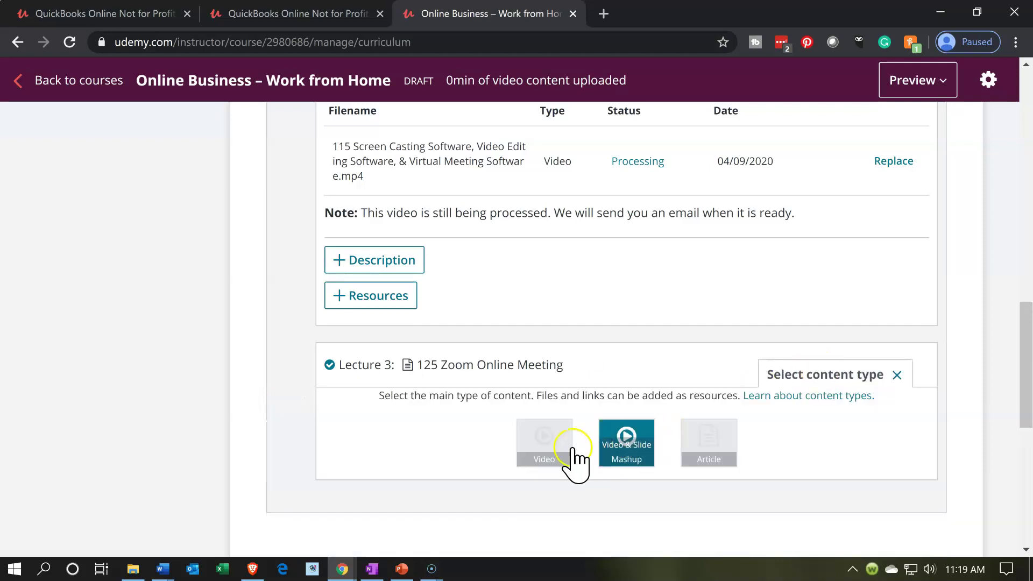
left_click(553, 447)
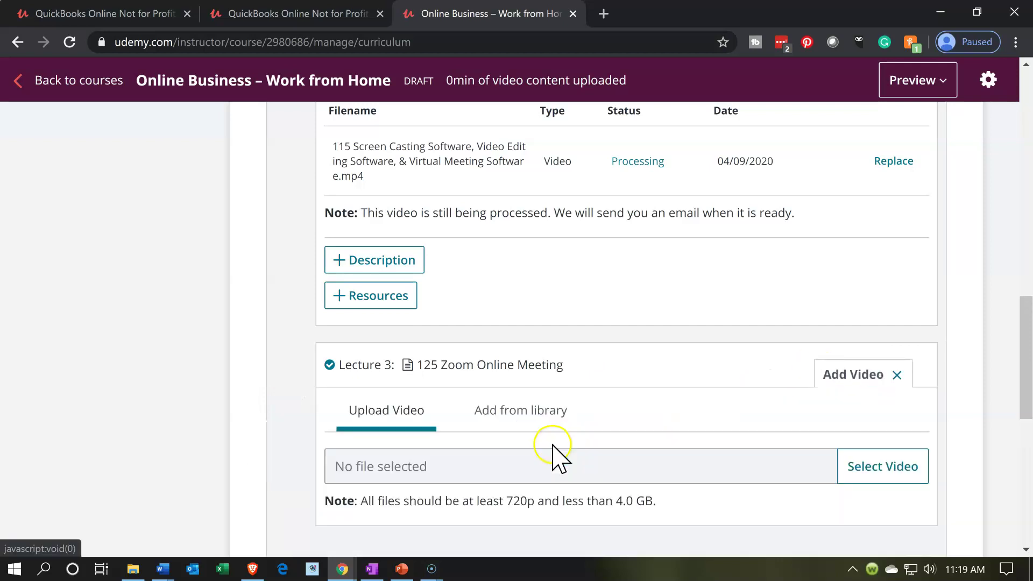
left_click(927, 467)
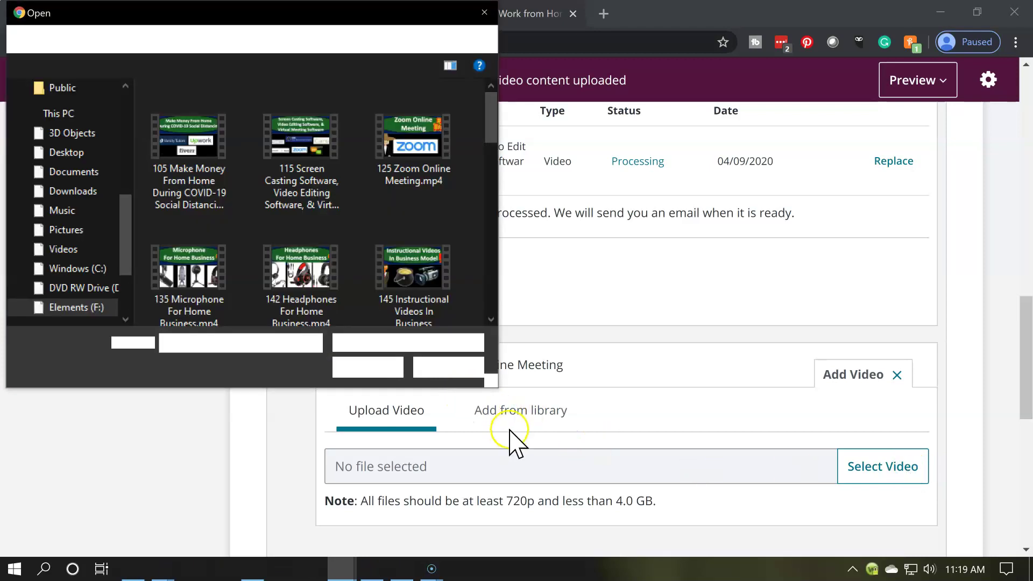
double_click(428, 174)
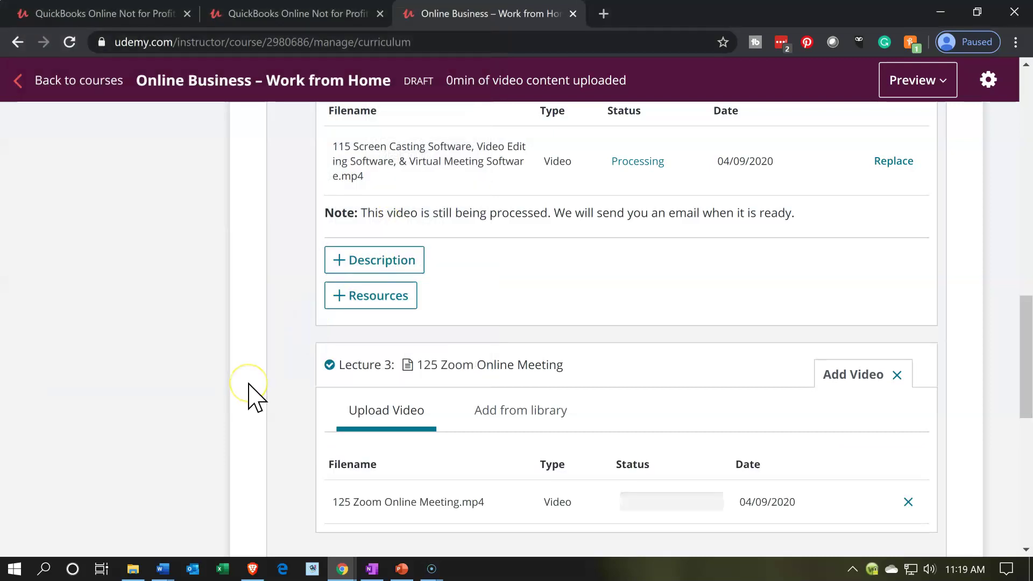
Upload 135 Microphone For Home Business.mp4 as the video for Lecture 4.
scroll(250, 387, "down", 2)
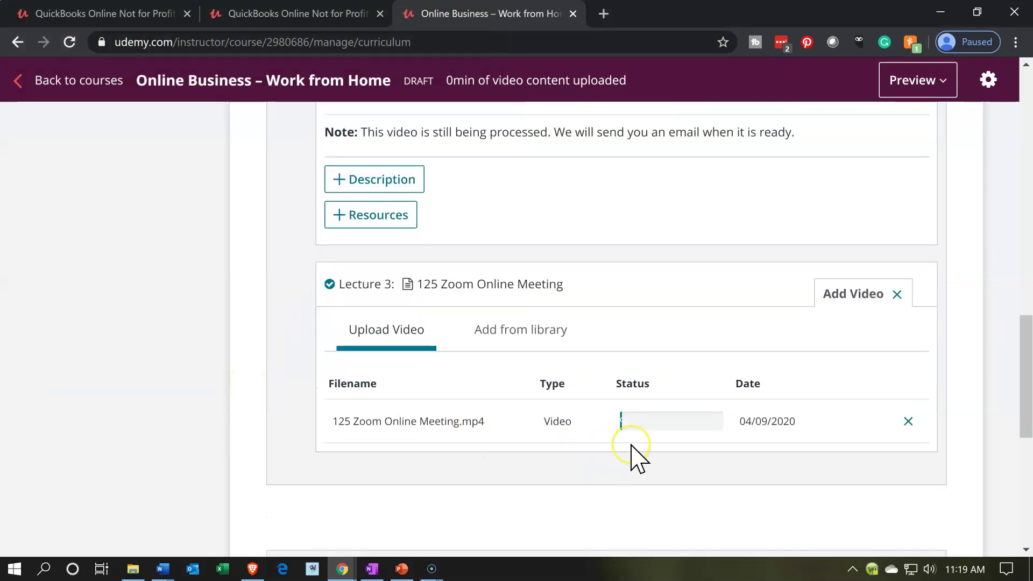
scroll(631, 445, "down", 4)
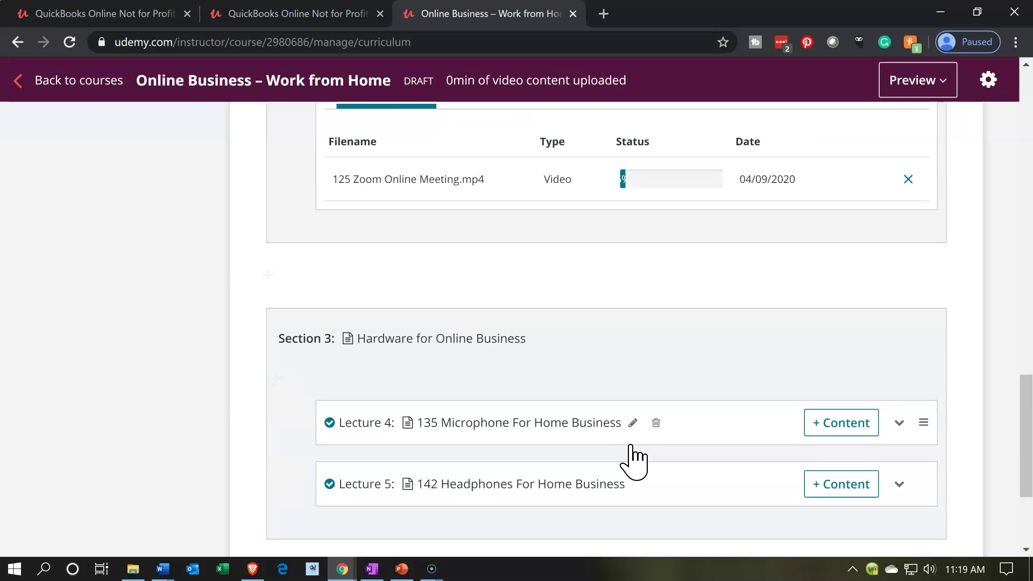
scroll(631, 445, "down", 2)
left_click(838, 350)
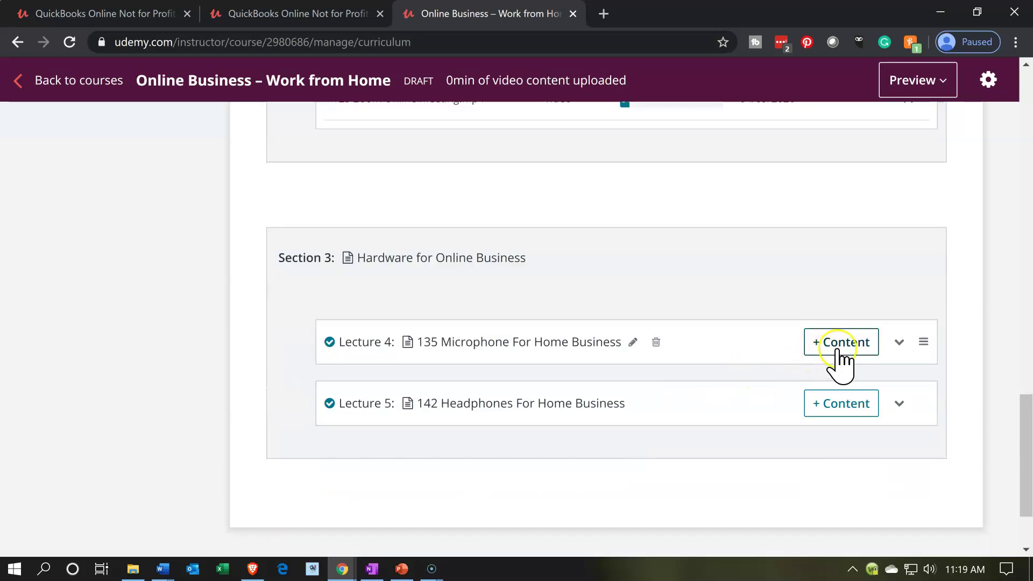
left_click(548, 428)
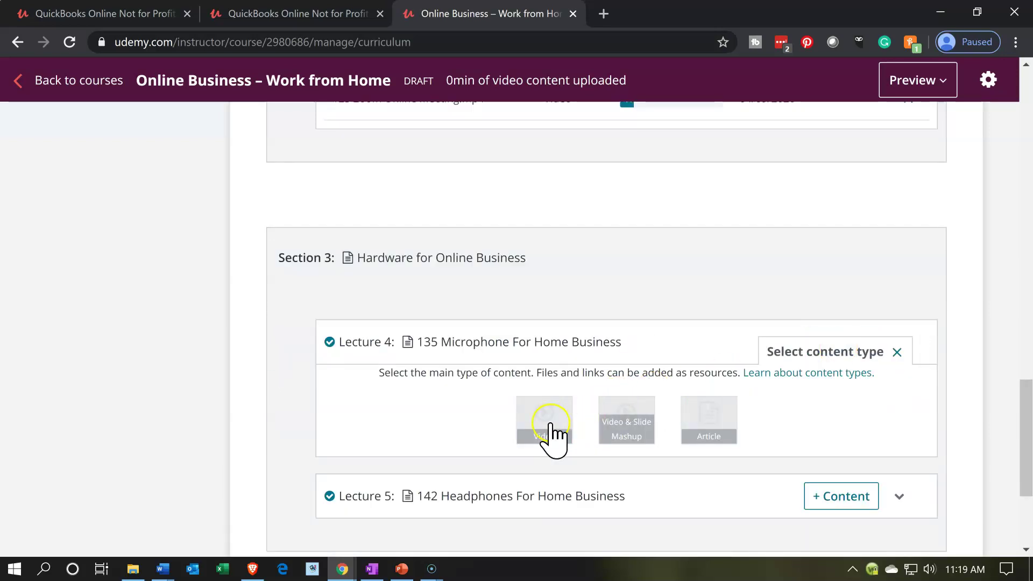
left_click(546, 425)
left_click(881, 443)
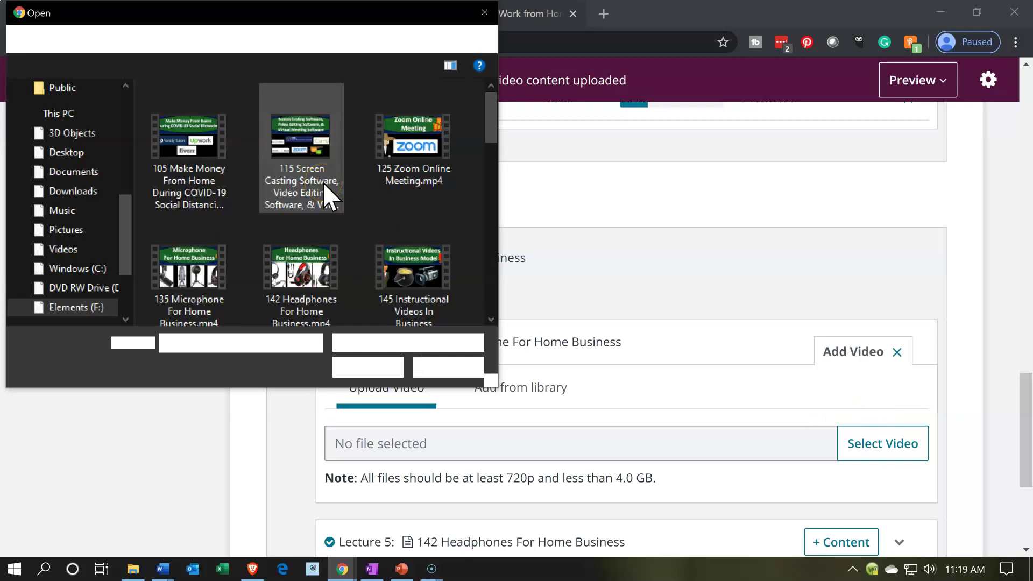
scroll(323, 194, "down", 2)
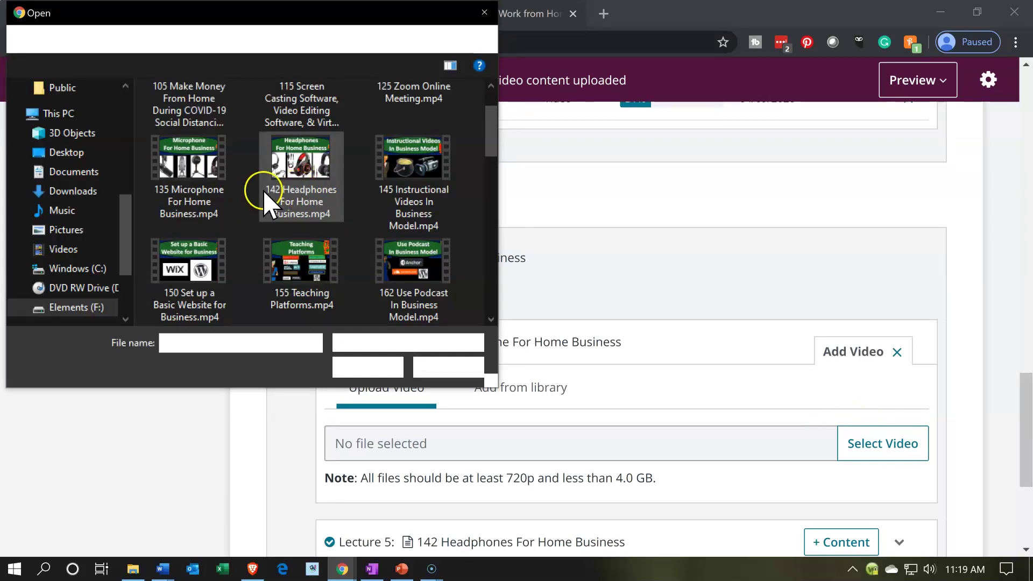
double_click(184, 183)
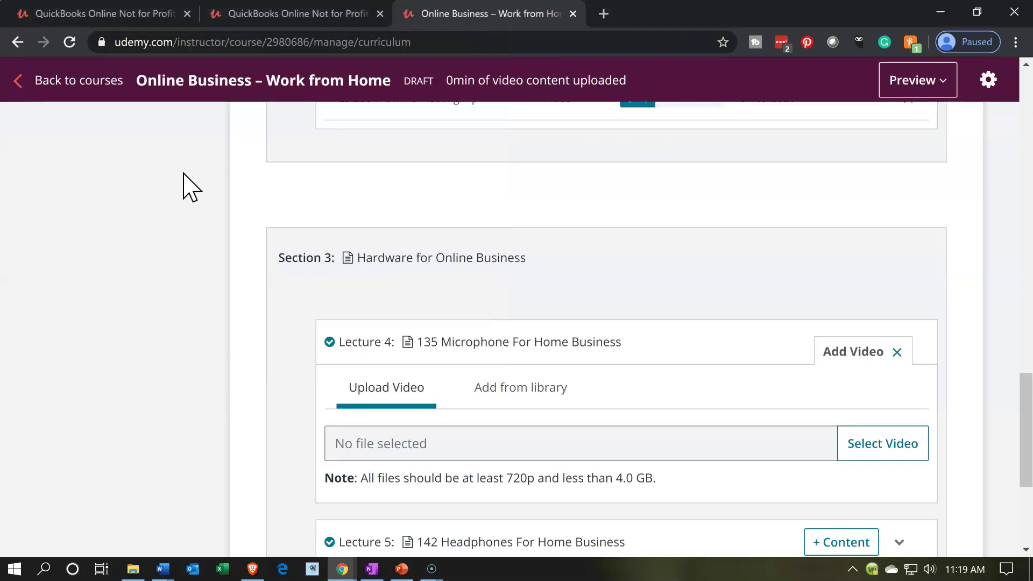
Switch to Online Business.docx in Word and highlight the Hardware for Online Business heading and its items 135 and 142 in yellow.
scroll(185, 321, "down", 3)
scroll(184, 322, "down", 3)
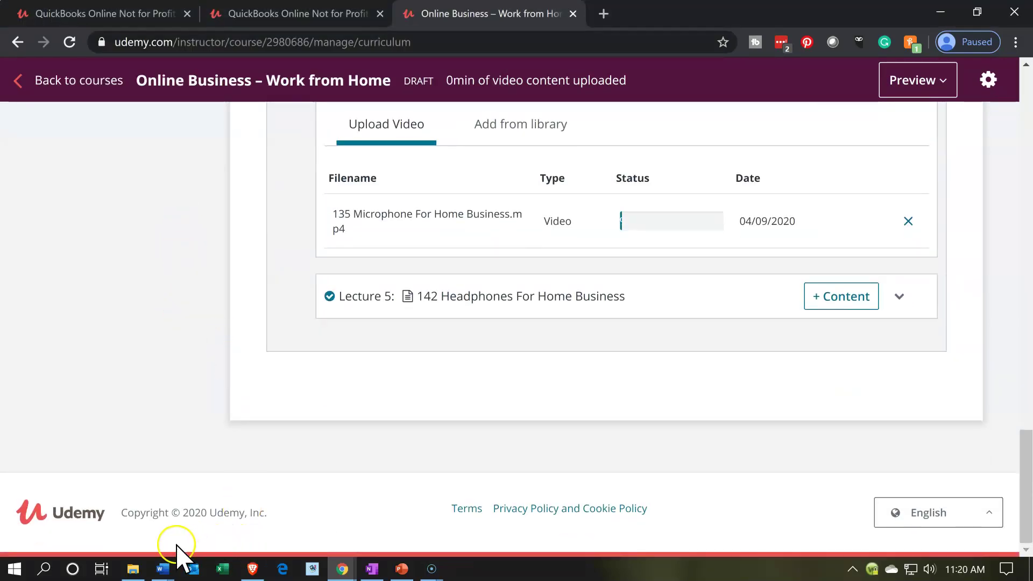
mouse_move(170, 569)
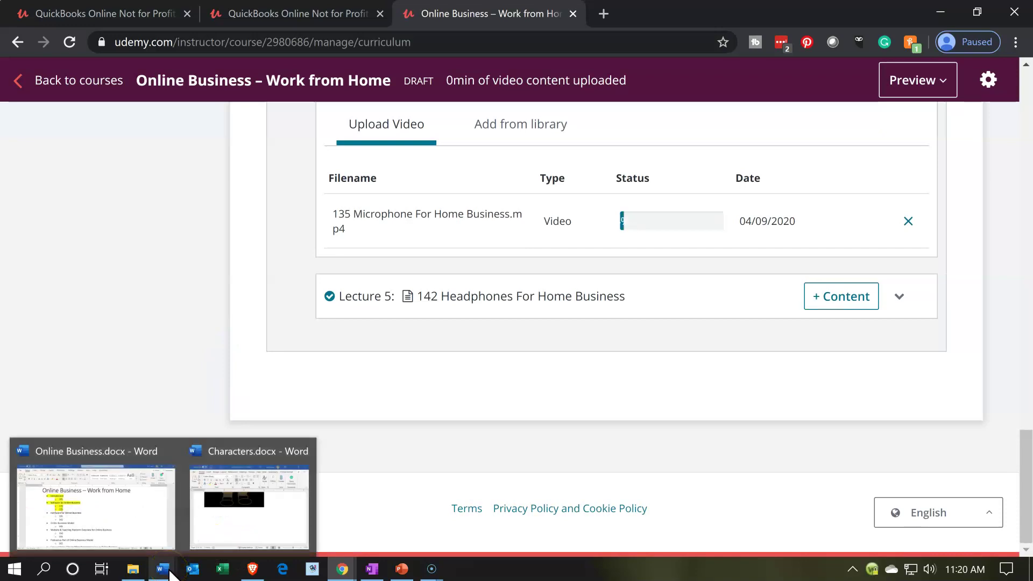
left_click(166, 511)
left_click_drag(116, 309, 117, 341)
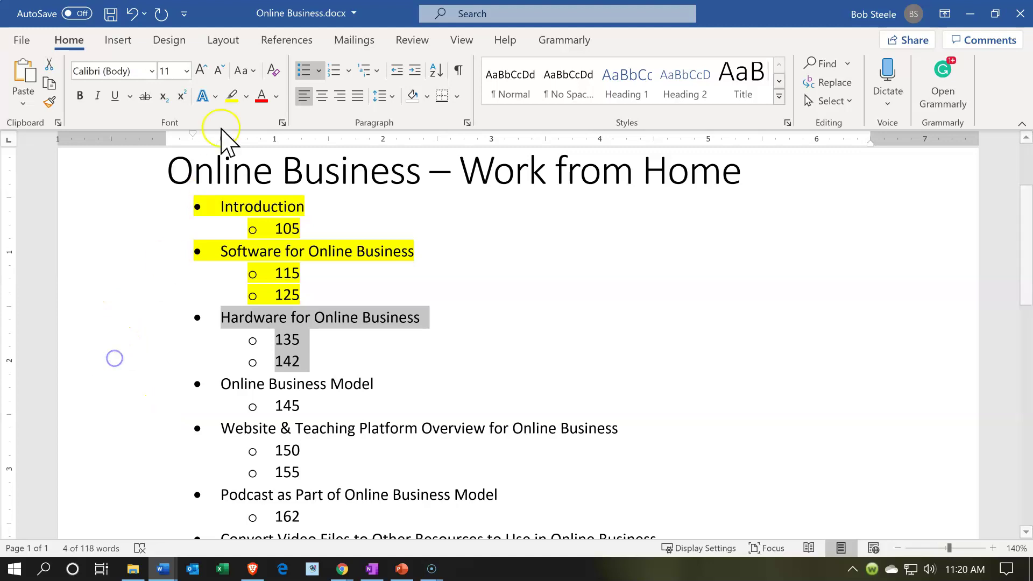
left_click(231, 96)
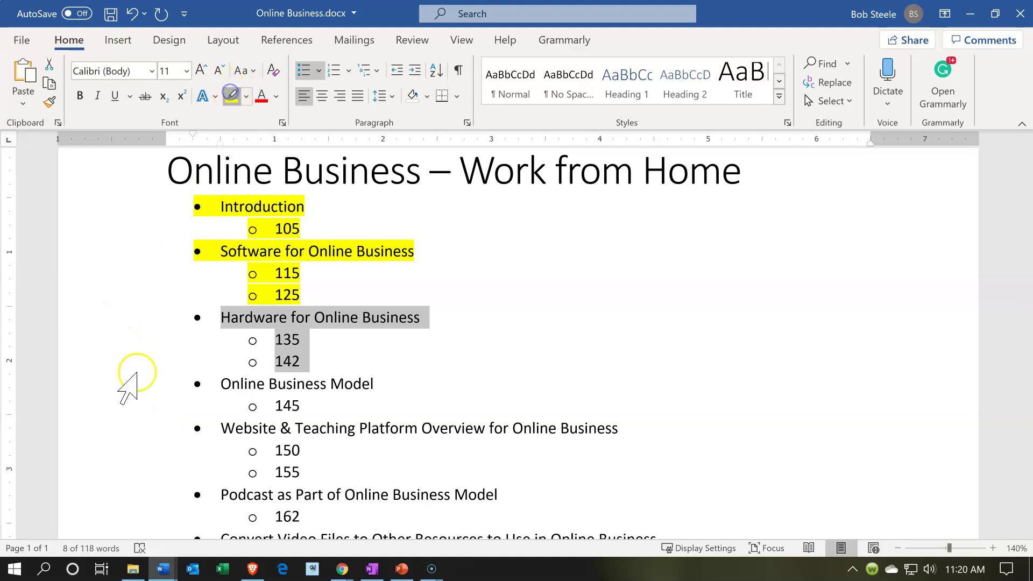
Copy the outline heading Online Business Model.
left_click(124, 392)
left_click(134, 385)
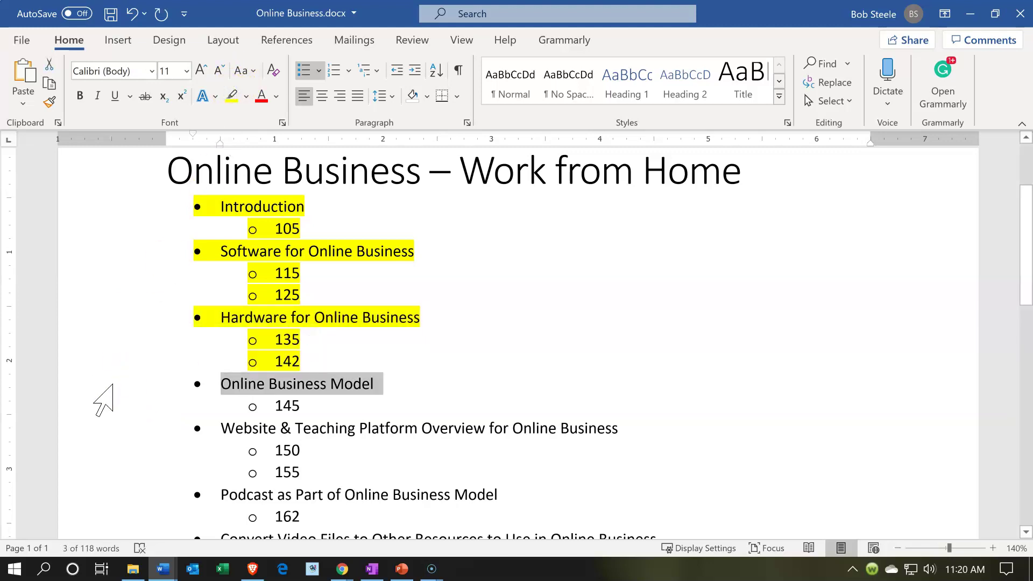
scroll(104, 403, "down", 4)
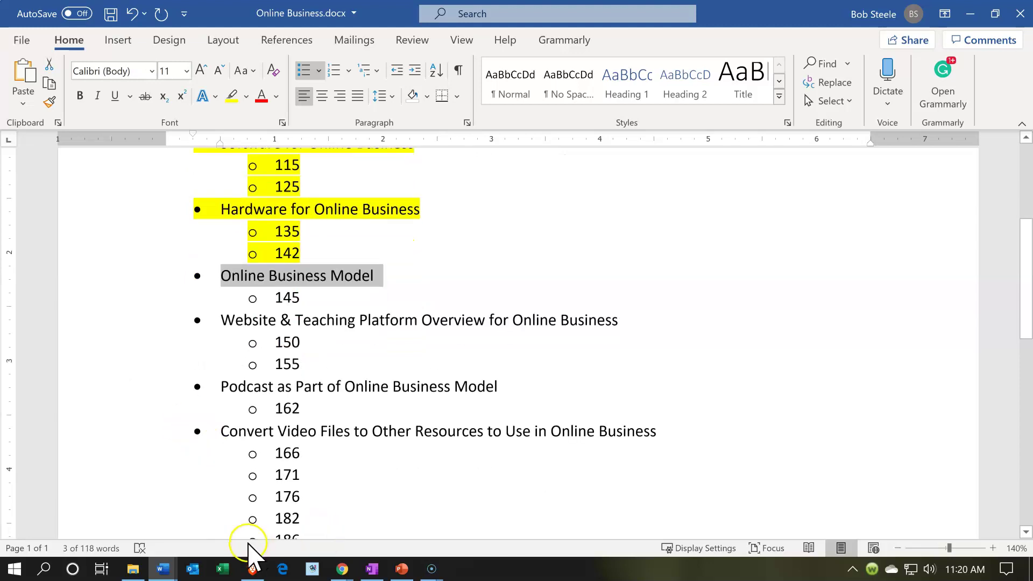
Return to the Udemy curriculum and start a new section after Section 3 titled "Online Business Model", without the bullet and extra spacing.
left_click(339, 571)
left_click(318, 510)
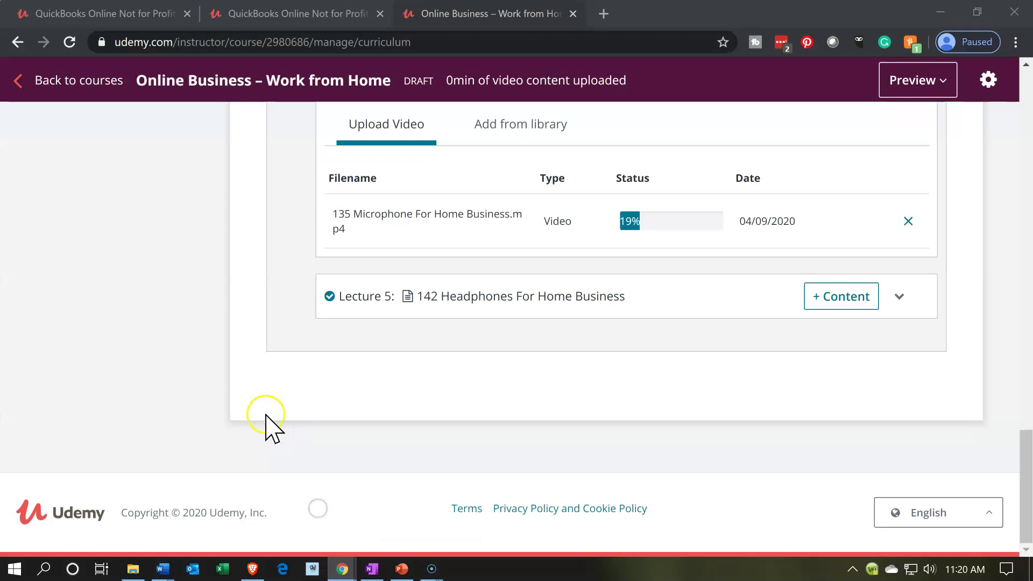
left_click(267, 382)
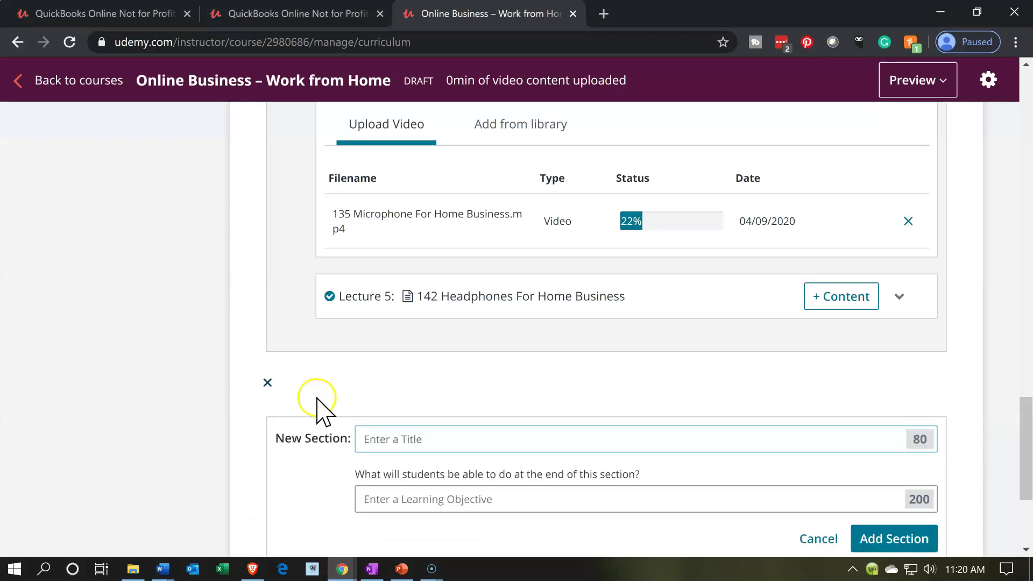
left_click(399, 442)
type("•\tOnline Business Model")
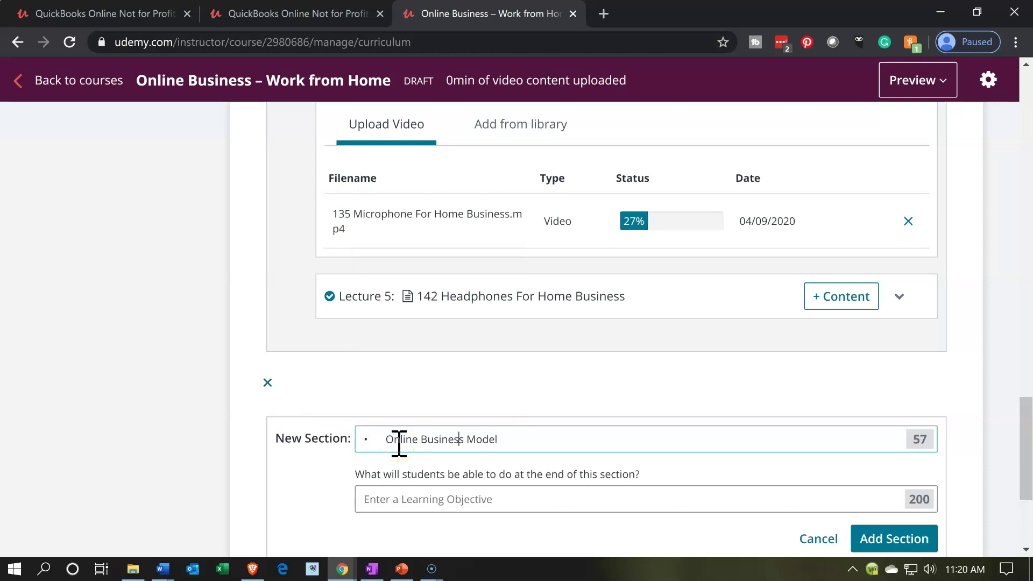
key("BackSpace")
key("BackSpace")
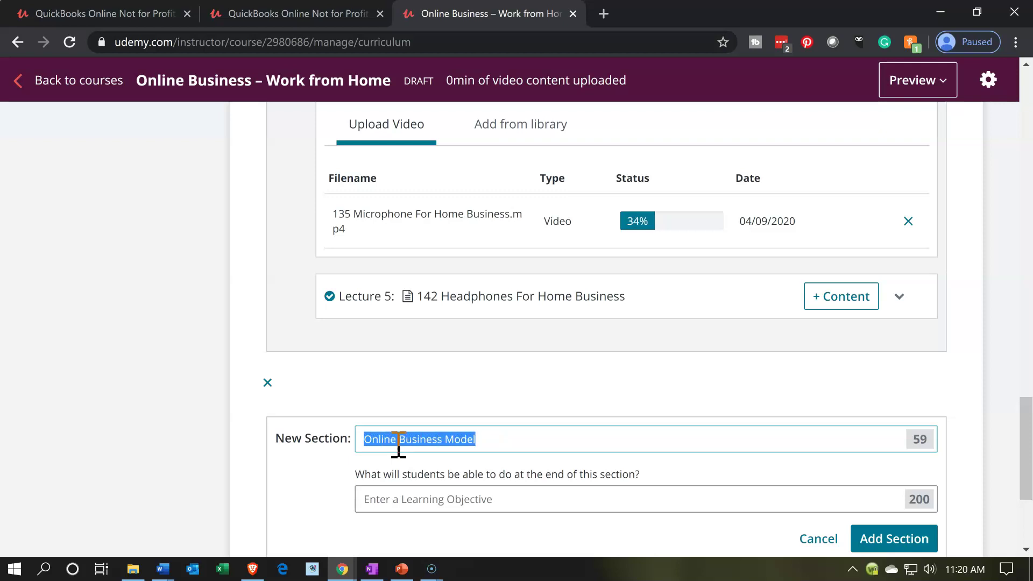
Set the new section's learning objective to "Online Business Model" and add the section.
scroll(398, 443, "down", 1)
left_click(376, 419)
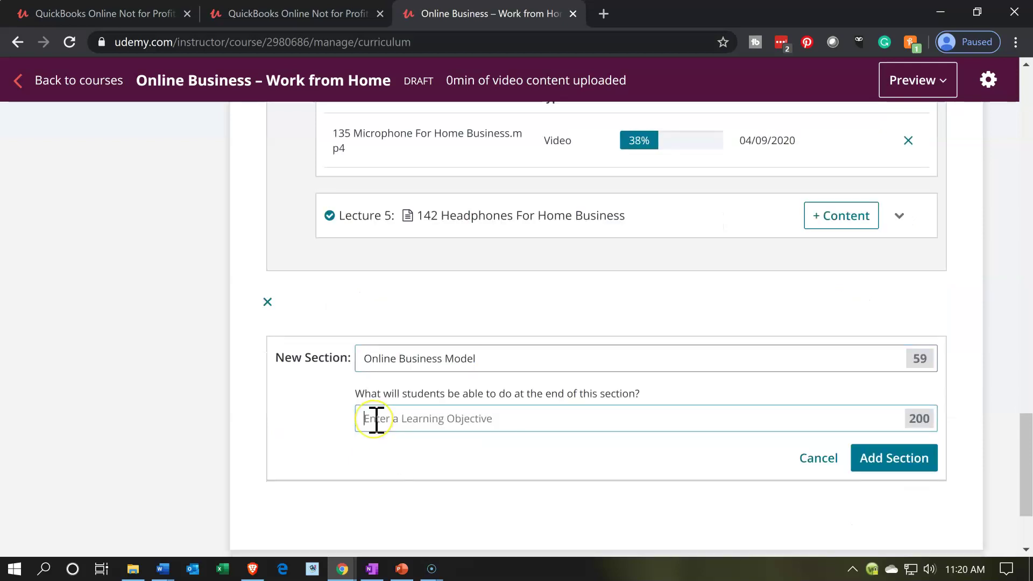
type("v")
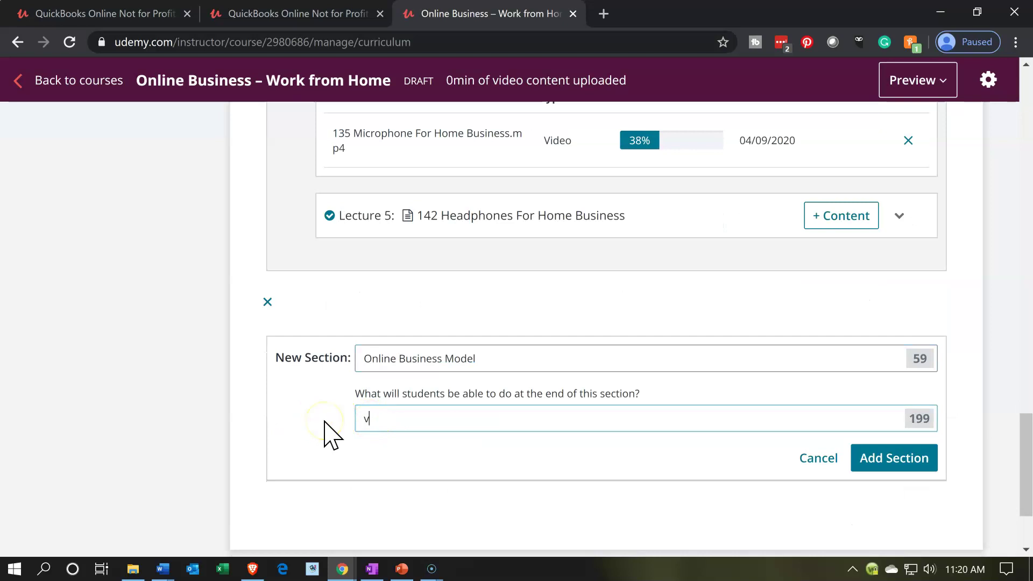
type("Online Business Model")
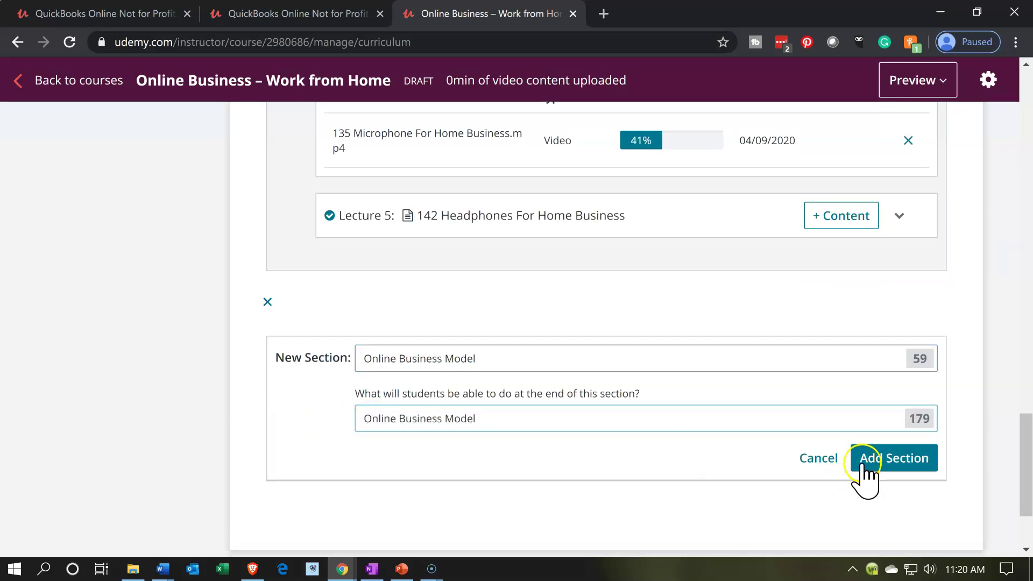
left_click(846, 456)
scroll(231, 547, "down", 1)
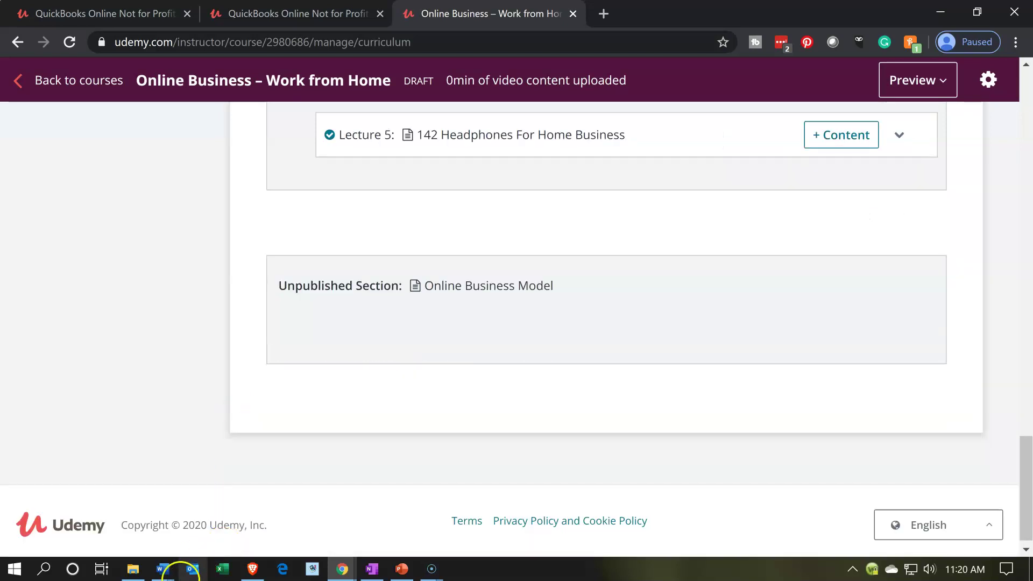
Switch to the Video folder in File Explorer and copy the name of the 145 Instructional Videos In Business Model video file.
left_click(175, 577)
left_click(137, 530)
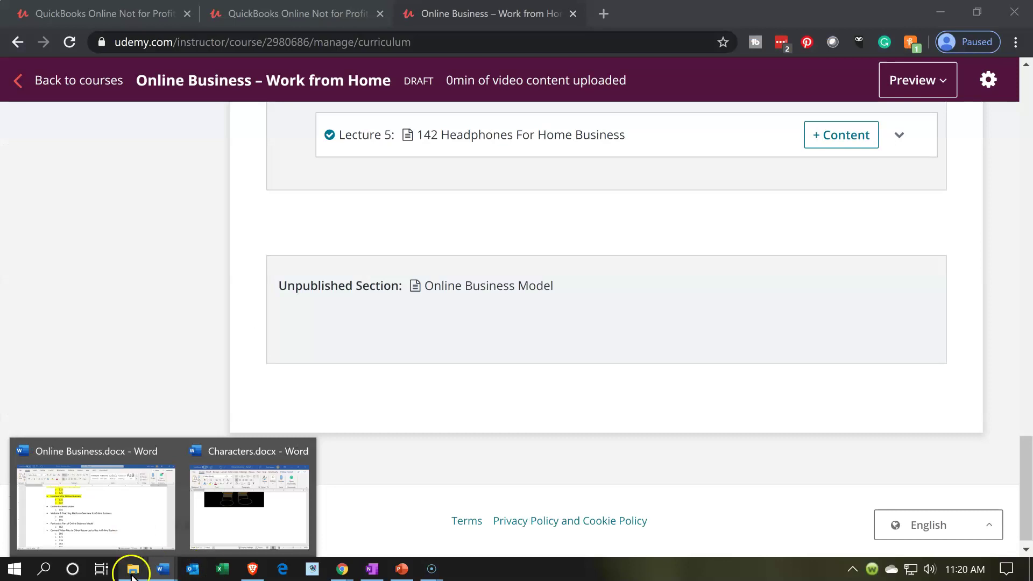
left_click(133, 571)
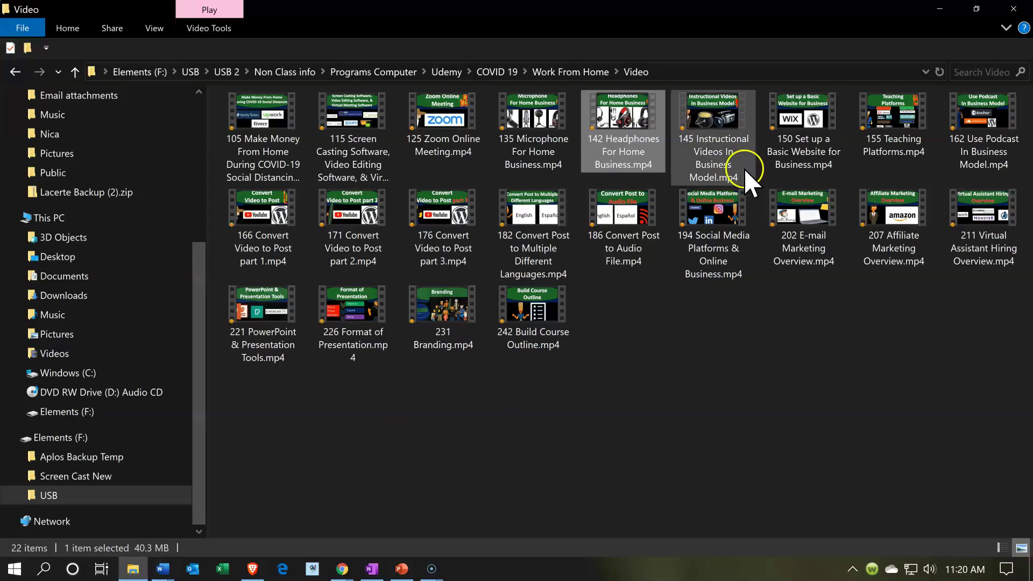
left_click(731, 145)
right_click(730, 145)
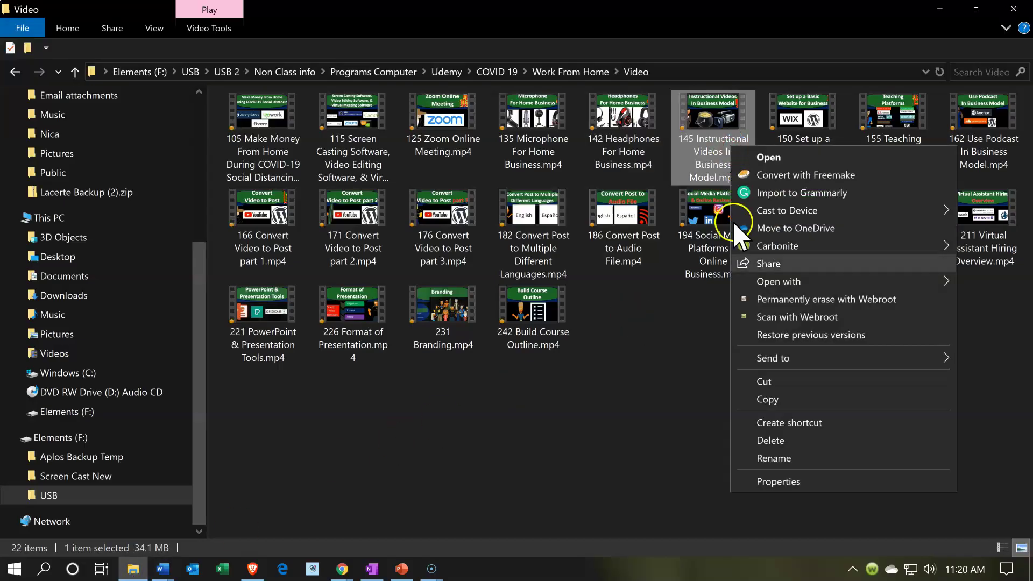
left_click(752, 457)
key("ctrl+c")
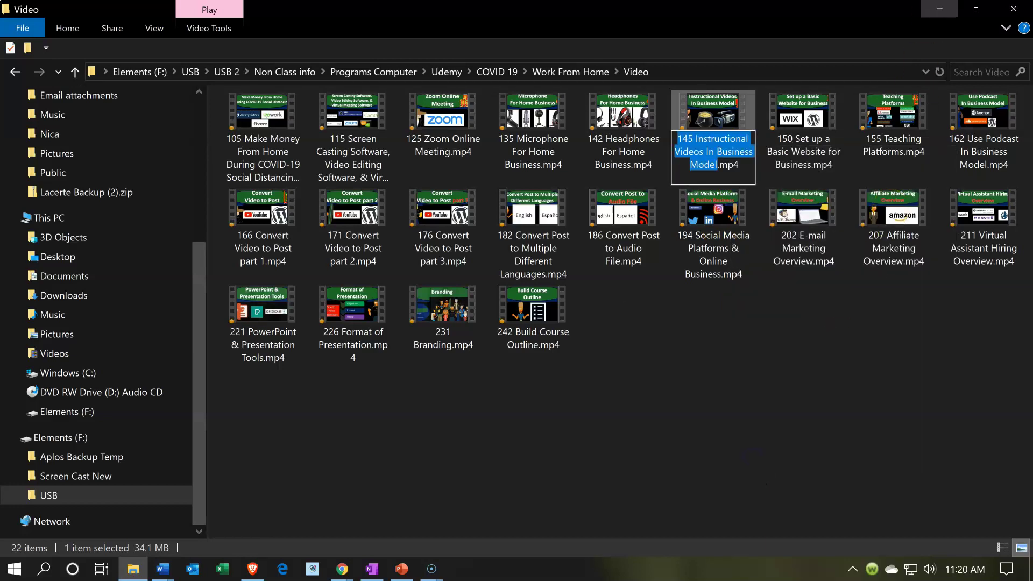
Return to the Udemy curriculum and add the lecture "145 Instructional Videos In Business Model" to the Online Business Model section.
left_click(939, 9)
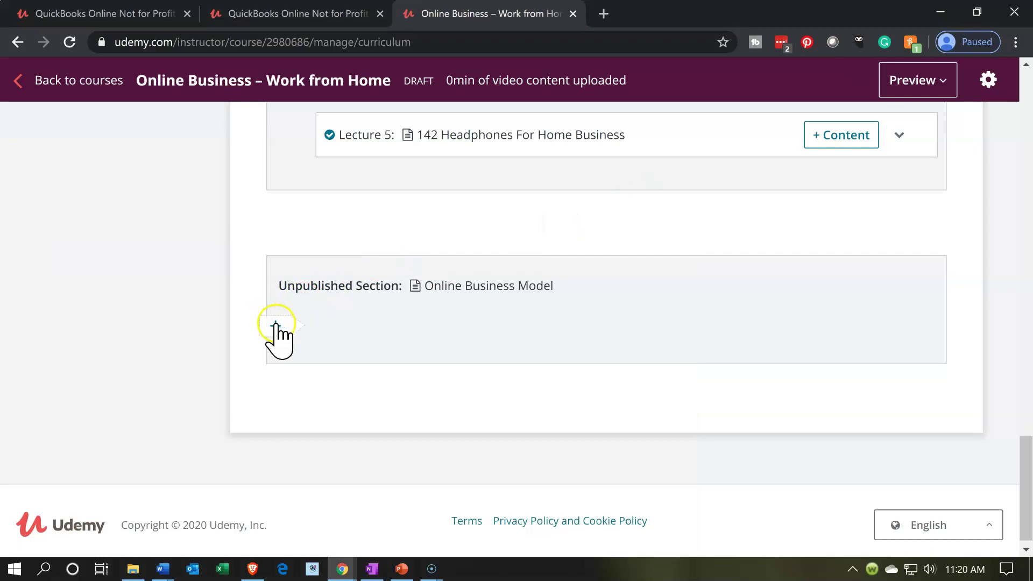
left_click(275, 325)
left_click(347, 352)
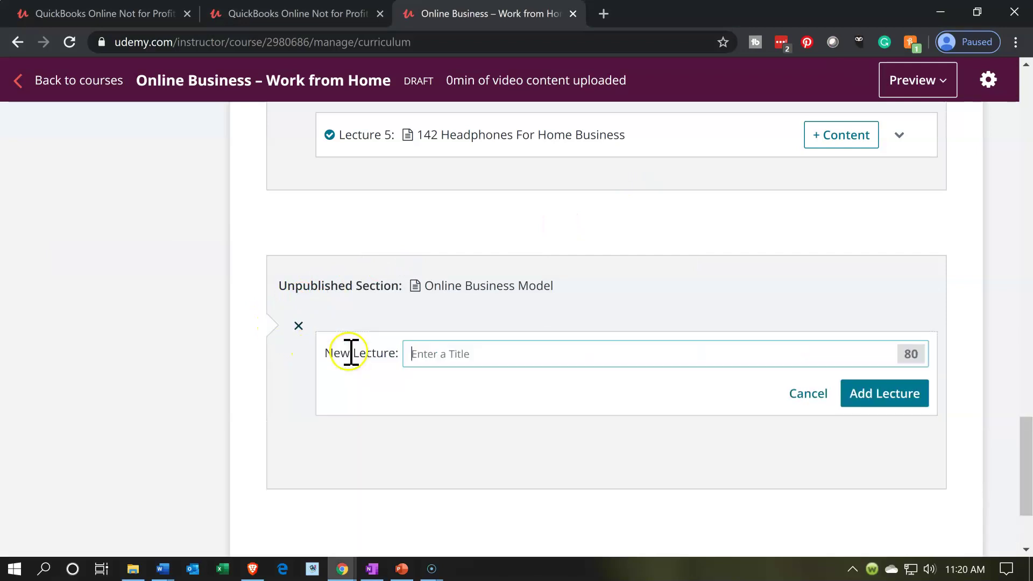
key("ctrl+v")
left_click(848, 401)
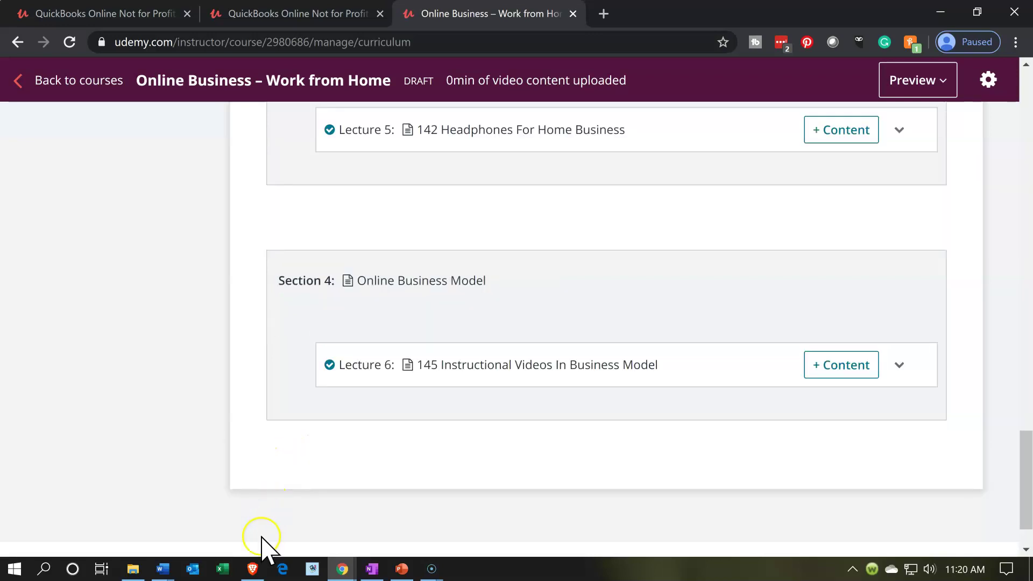
Switch to the Online Business.docx outline in Word and highlight the Online Business Model heading and its item 145 in yellow.
left_click(164, 567)
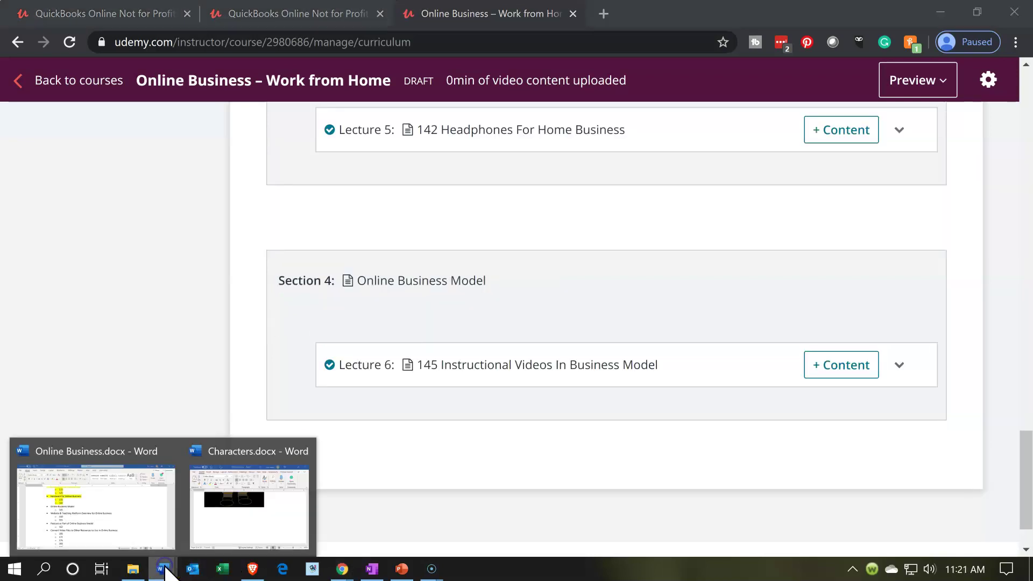
left_click(145, 546)
left_click(116, 280)
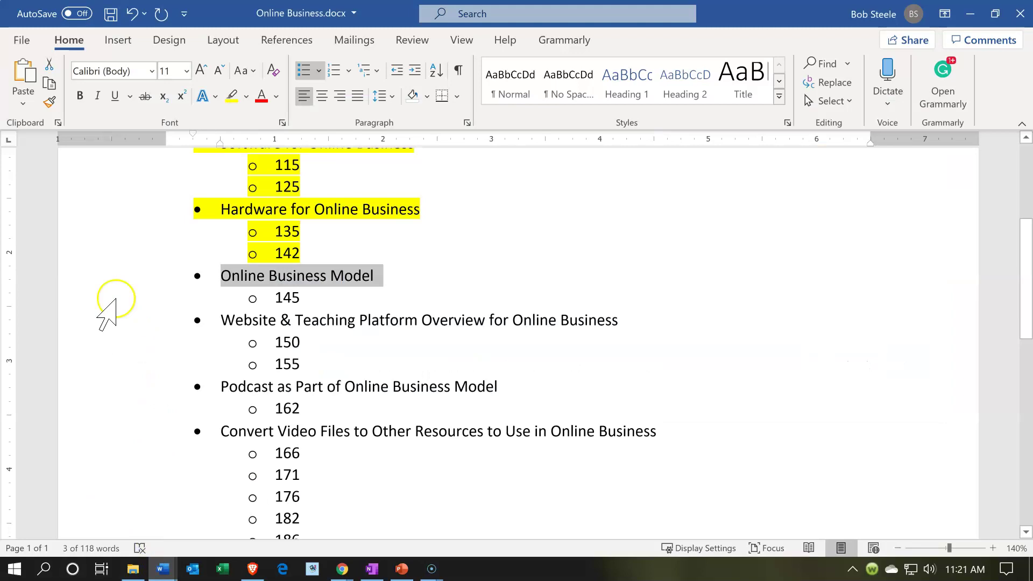
left_click_drag(104, 288, 101, 295)
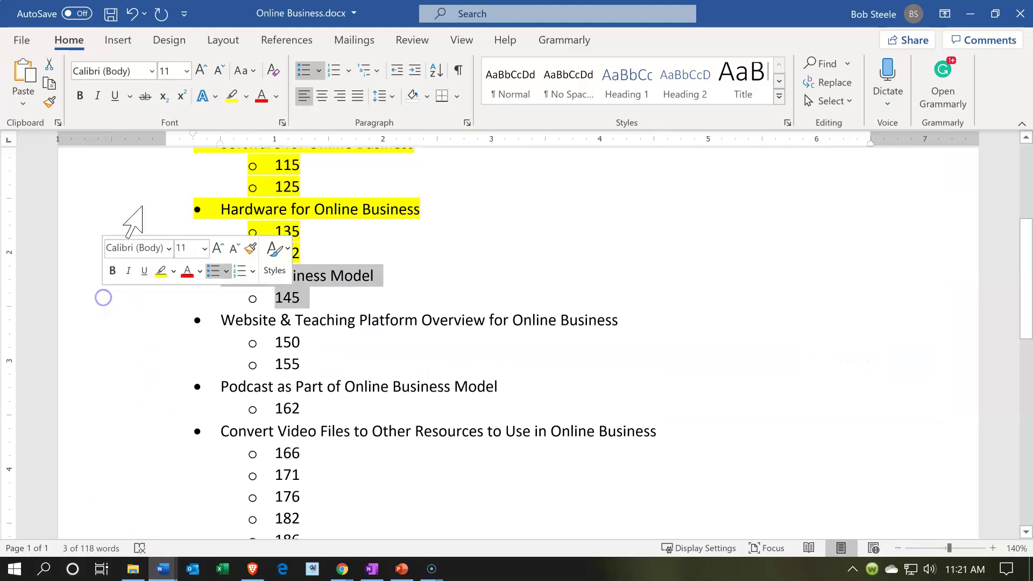
left_click(233, 96)
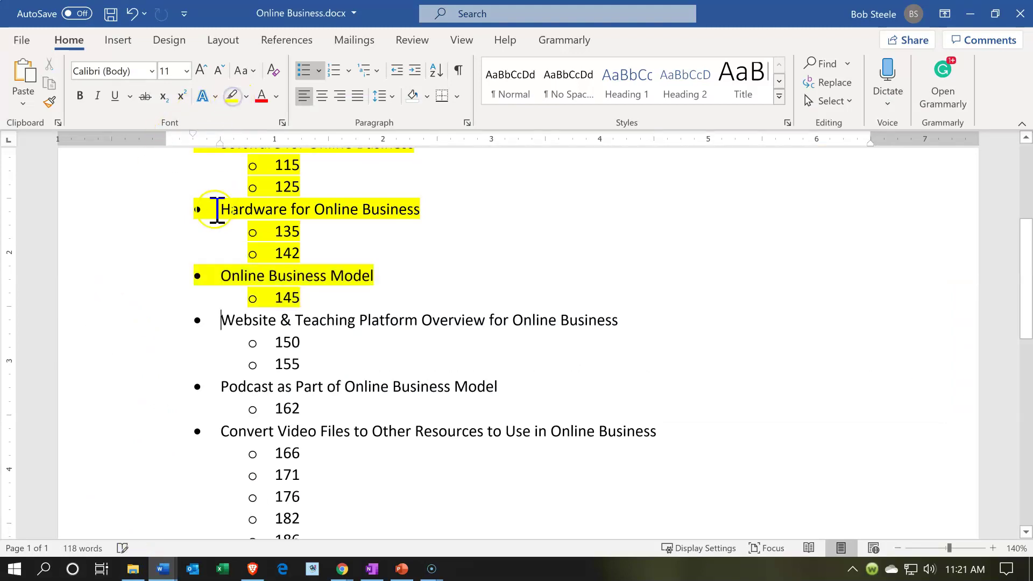
Copy the outline heading Website & Teaching Platform Overview for Online Business and return to the end of the Udemy curriculum.
left_click(119, 322)
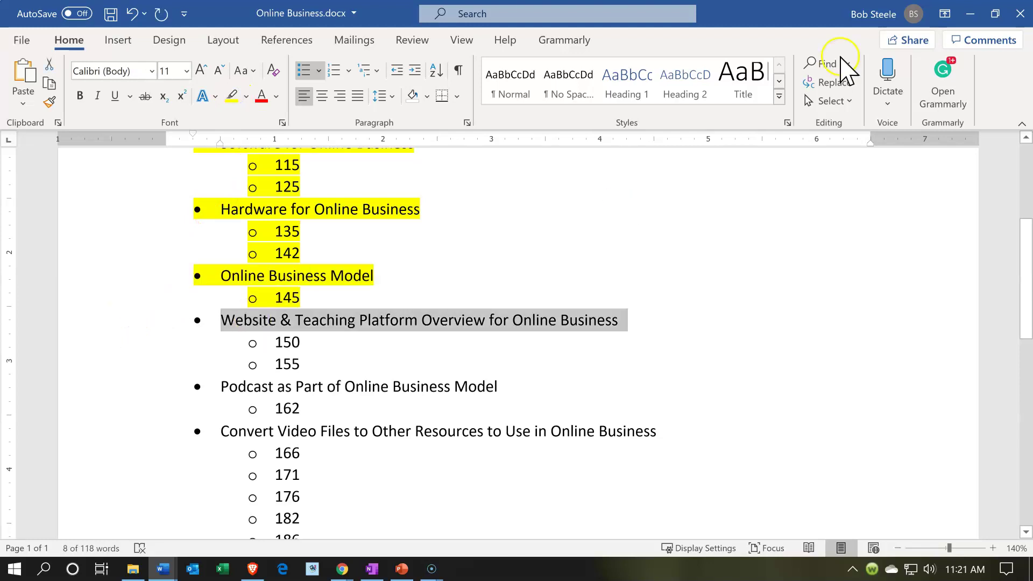
left_click(972, 15)
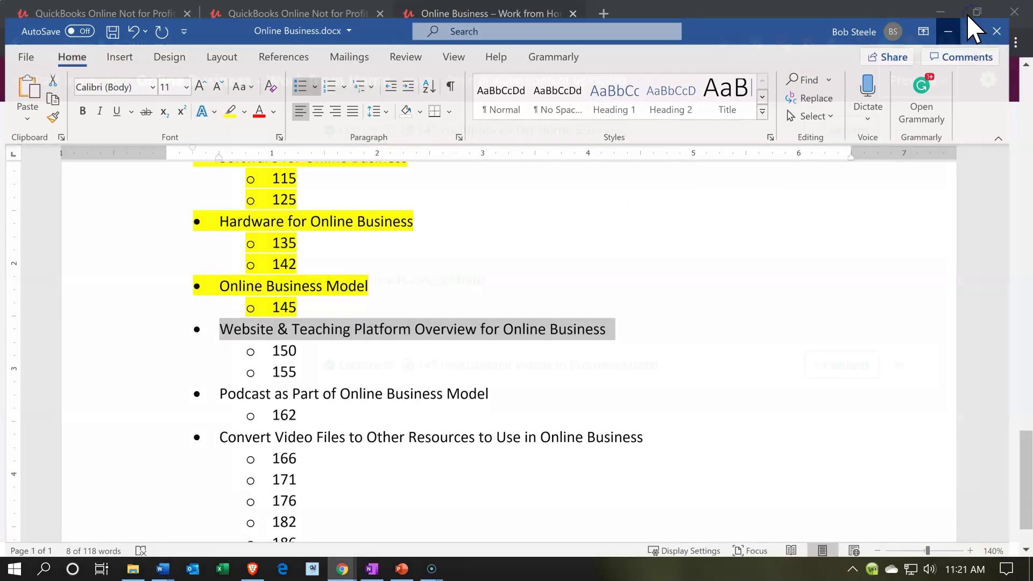
scroll(226, 377, "down", 2)
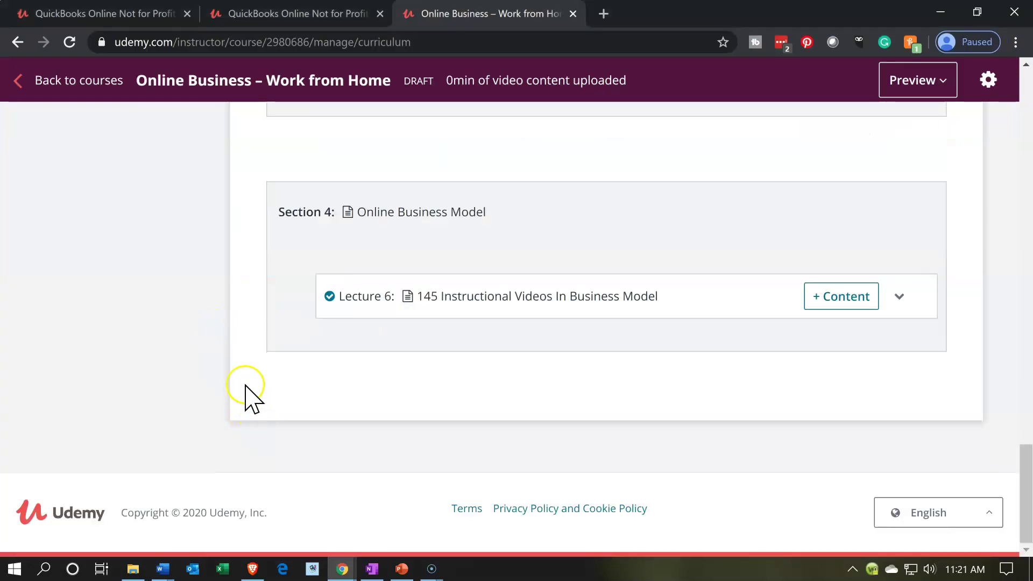
Add a section with "Website & Teaching Platform Overview for Online Business" as both its title and learning objective, without the bullet.
left_click(267, 382)
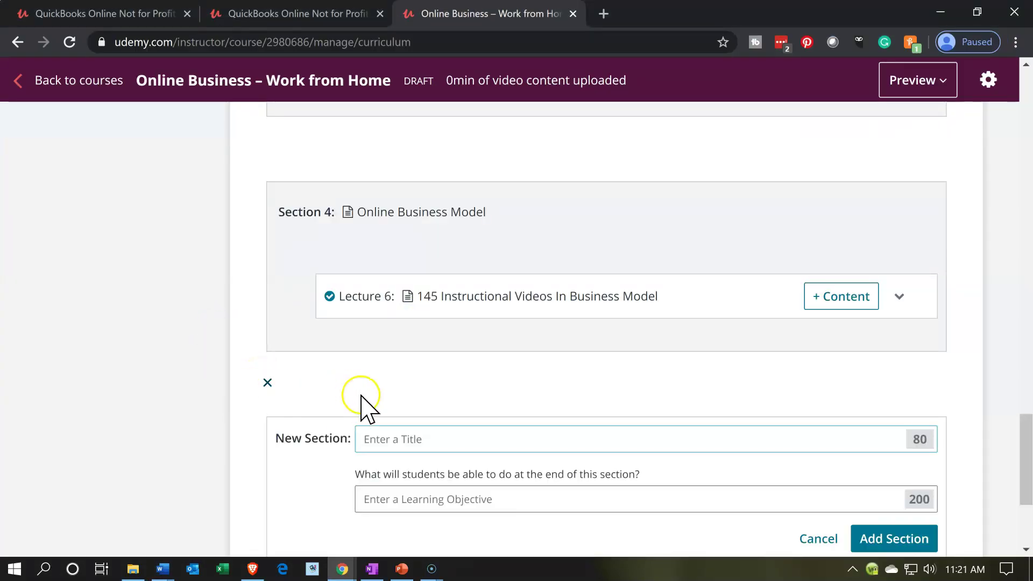
scroll(362, 404, "up", 1)
type("•\tWebsite & Teaching Platform Overview for Online Business")
scroll(259, 398, "down", 1)
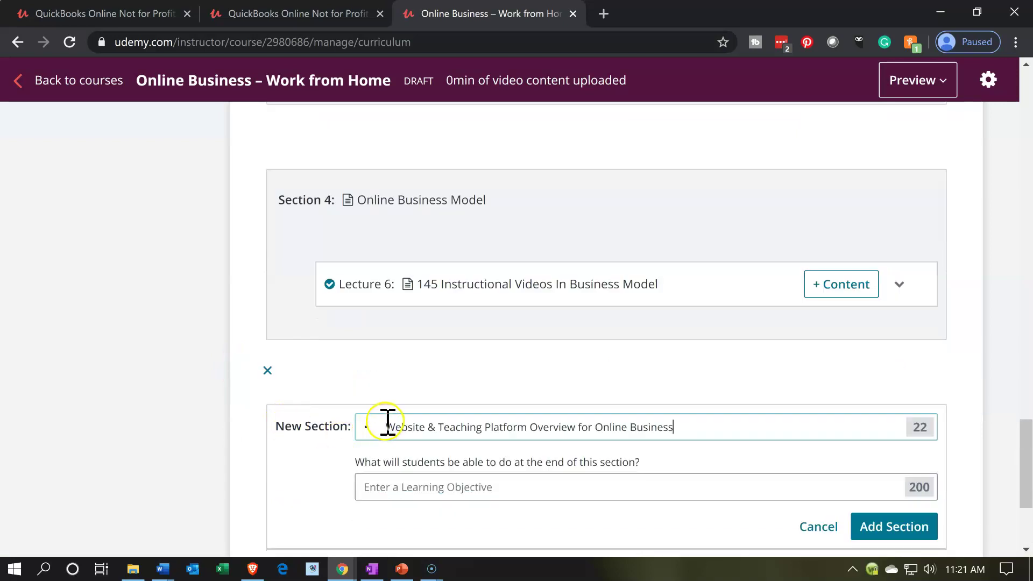
key("BackSpace")
key("BackSpace")
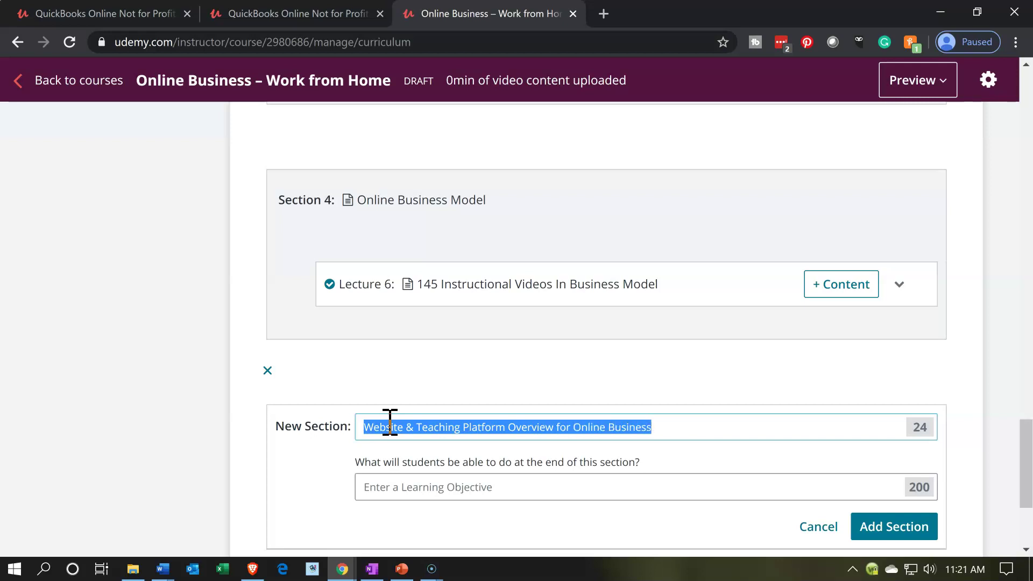
left_click(389, 495)
type("Website & Teaching Platform Overview for Online Business")
scroll(150, 443, "down", 3)
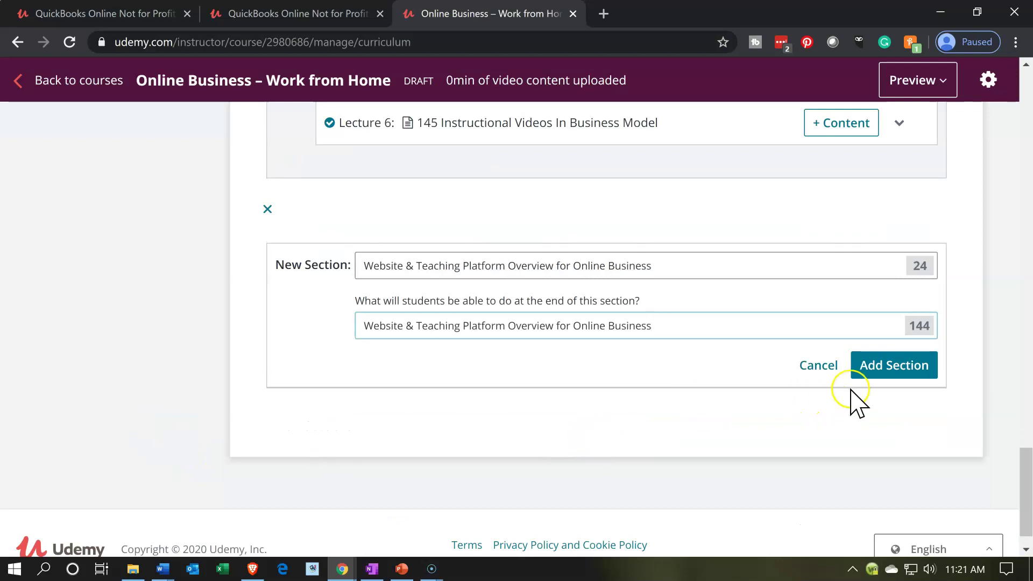
left_click(865, 367)
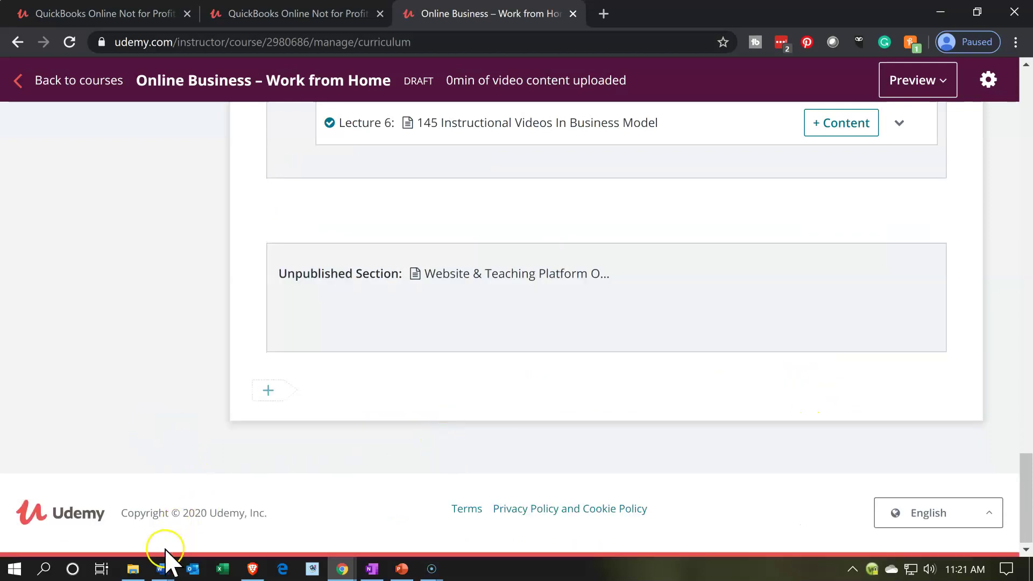
Switch to the Video folder in File Explorer and copy the name of the 150 Set up a Basic Website for Business video file.
left_click(131, 575)
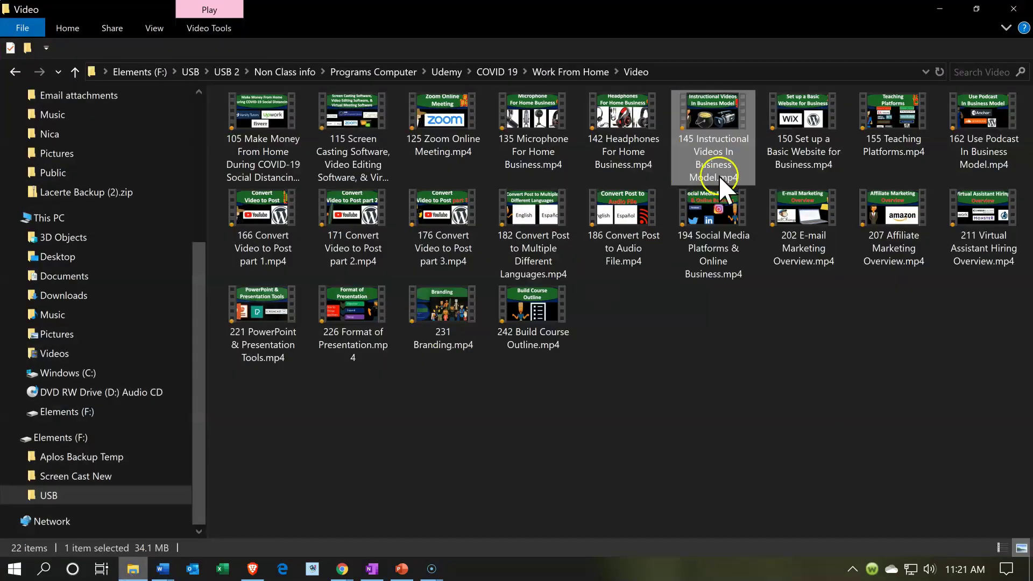
left_click(792, 127)
right_click(794, 131)
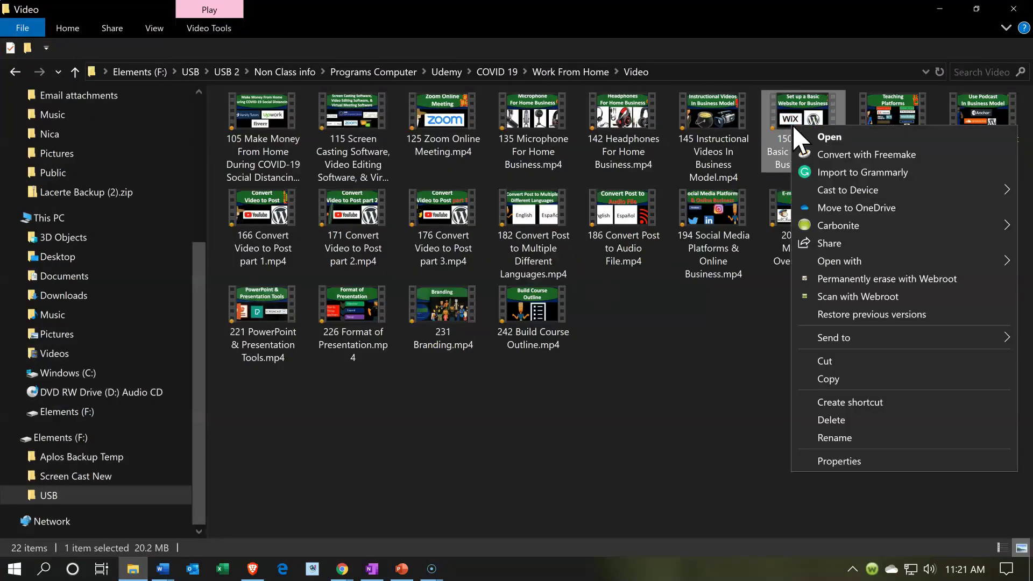
left_click(835, 438)
key("BackSpace")
key("ctrl+z")
key("ctrl+c")
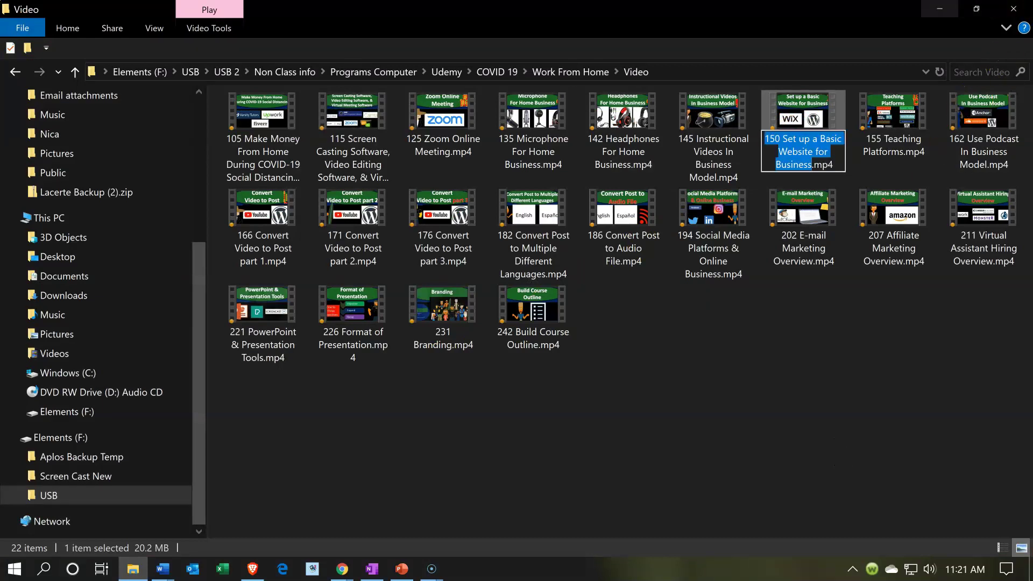
Return to the Udemy curriculum and add the lecture "150 Set up a Basic Website for Business" to the Website & Teaching Platform section.
left_click(939, 9)
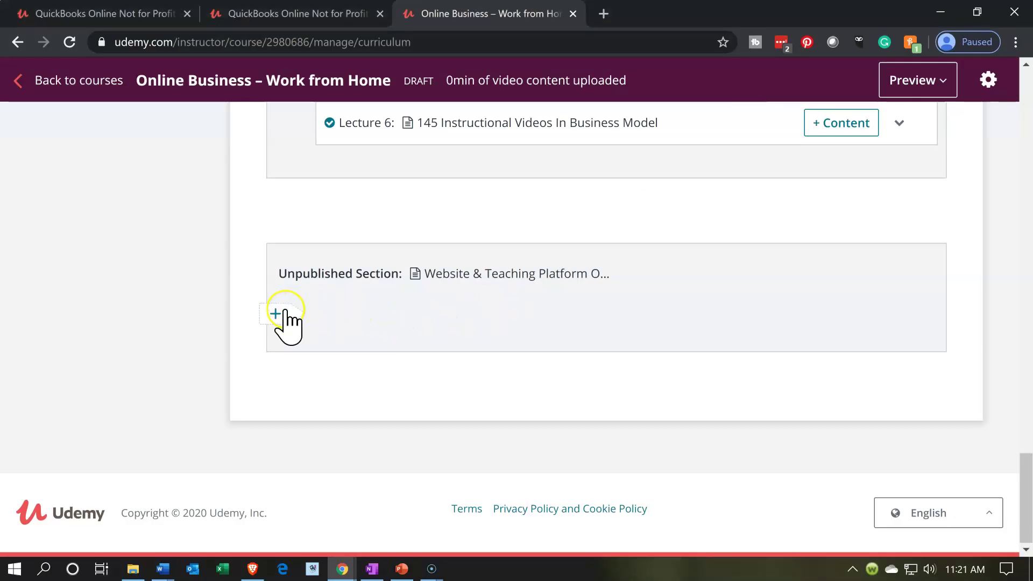
left_click(285, 313)
left_click(358, 341)
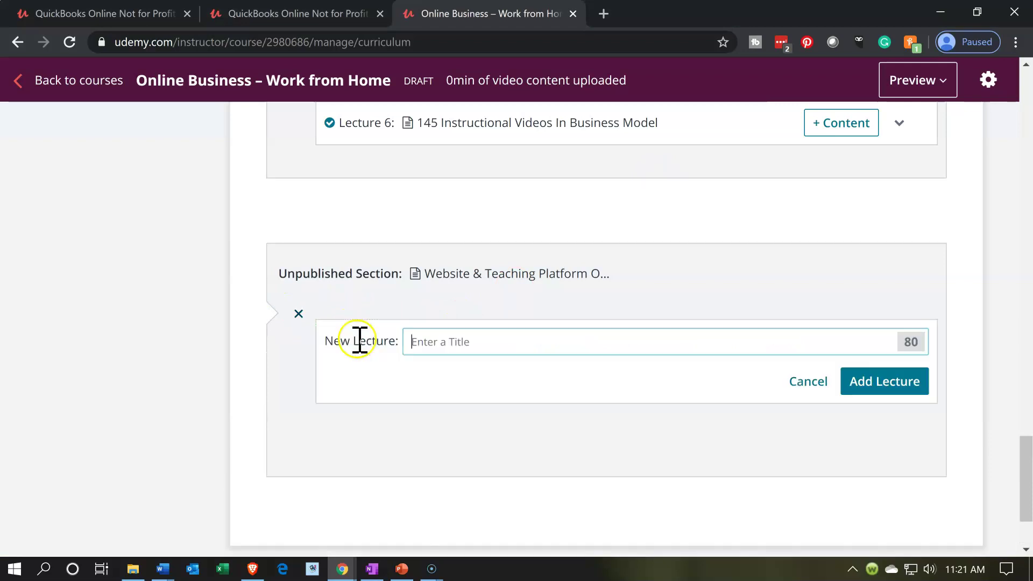
key("ctrl+v")
left_click(863, 383)
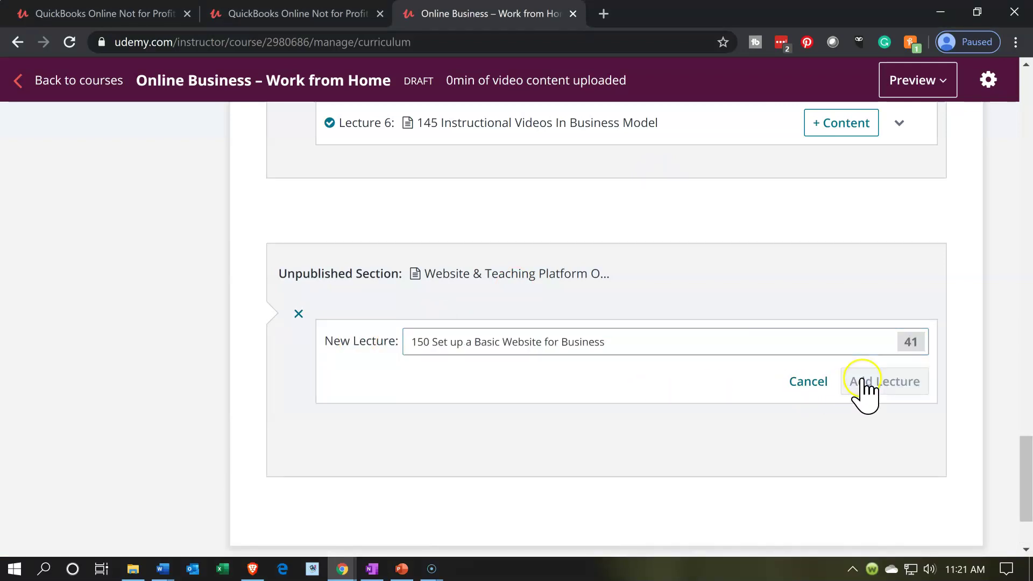
Switch to the Video folder in File Explorer and copy the name of the 155 Teaching Platforms video file.
left_click(133, 569)
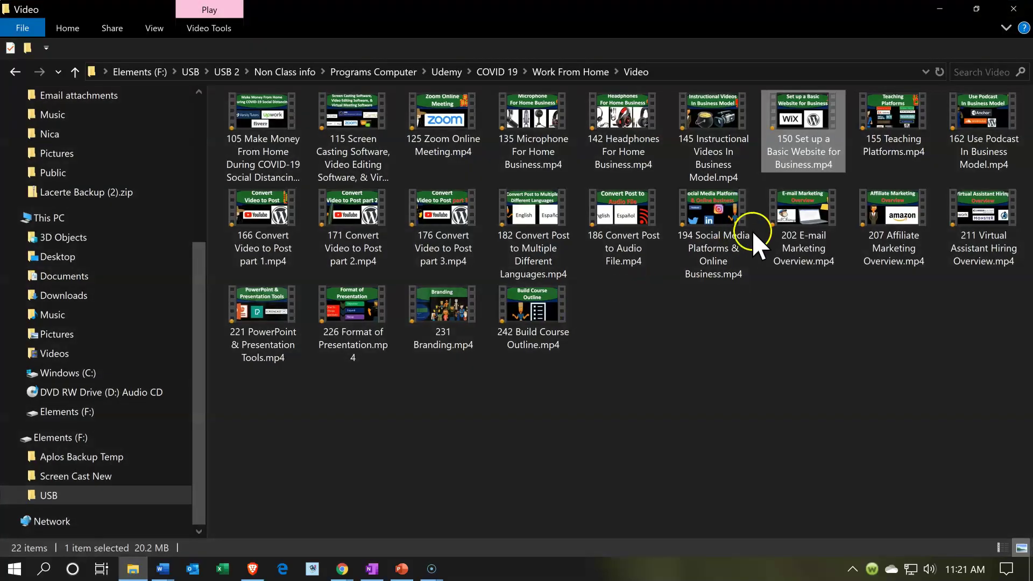
left_click(894, 136)
right_click(891, 130)
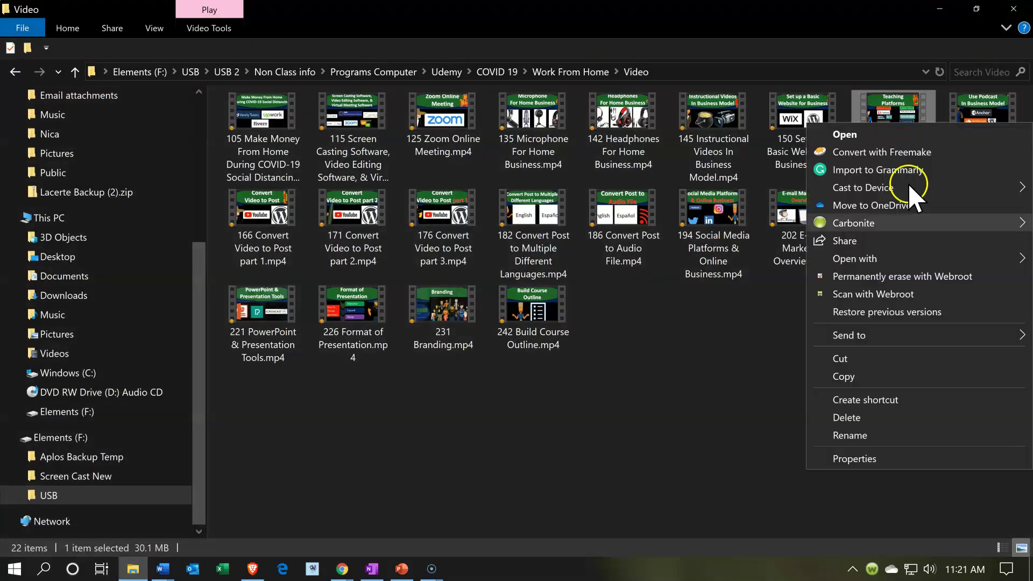
left_click(867, 433)
key("ctrl+c")
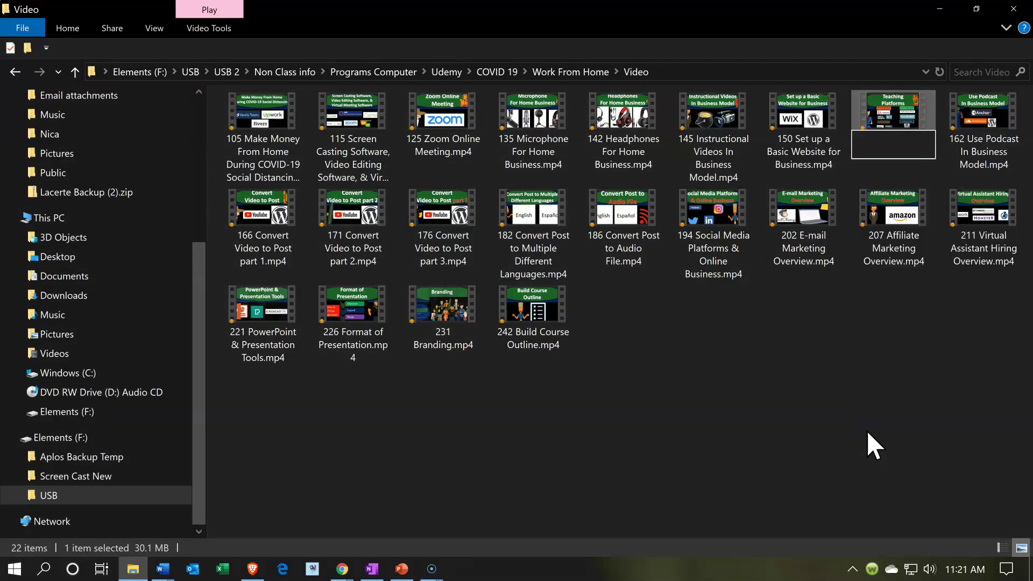
Return to the Udemy curriculum and add the lecture "155 Teaching Platforms" below lecture 150 in the Website & Teaching Platform section.
left_click(941, 11)
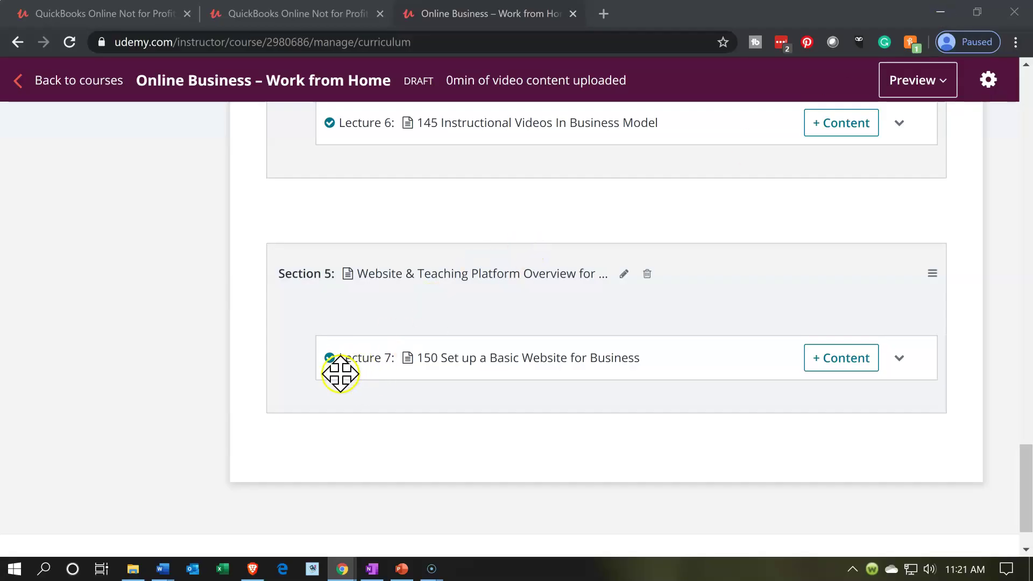
left_click(283, 396)
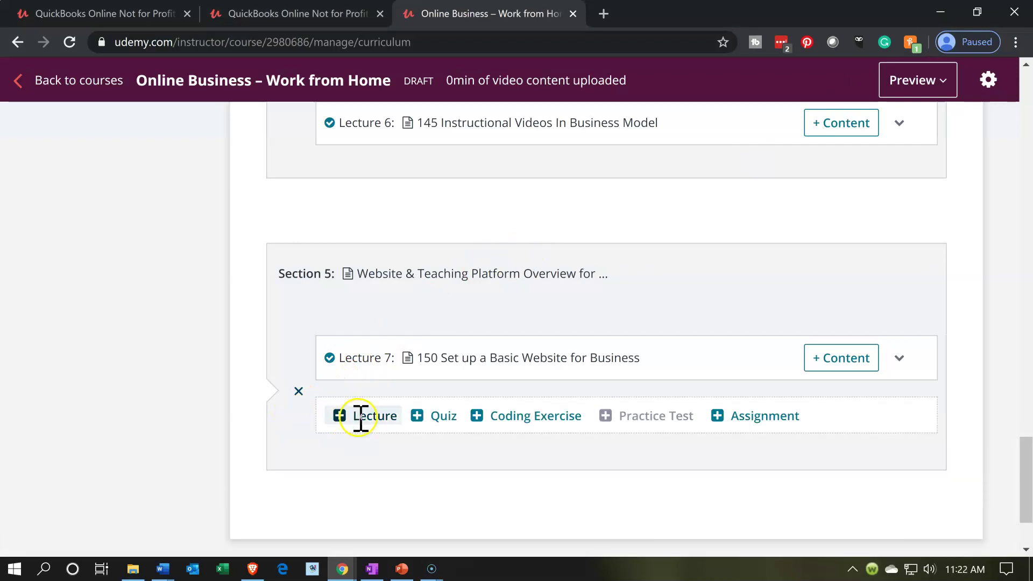
left_click(360, 418)
key("ctrl+v")
left_click(858, 464)
scroll(172, 358, "down", 1)
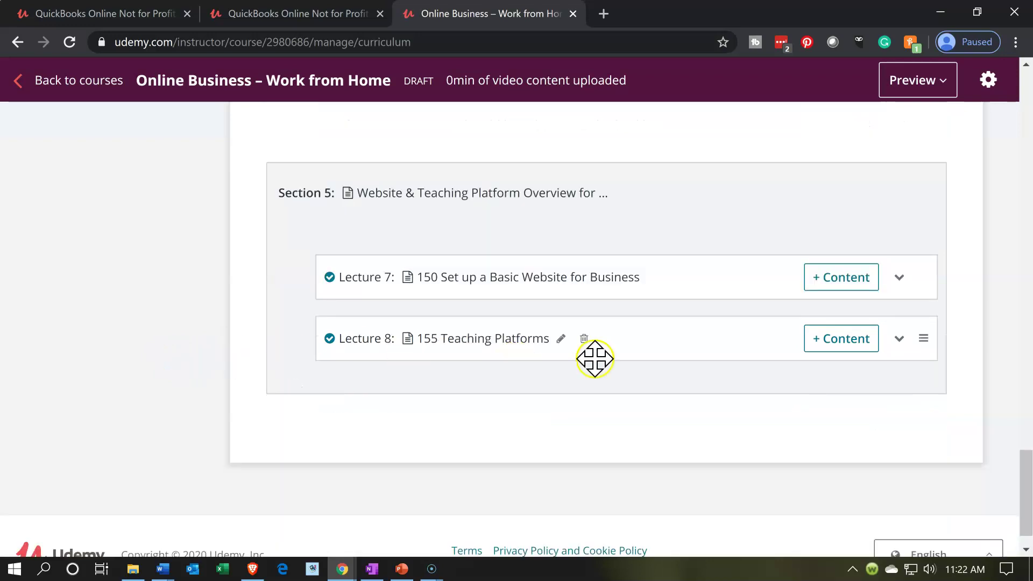
scroll(786, 366, "down", 1)
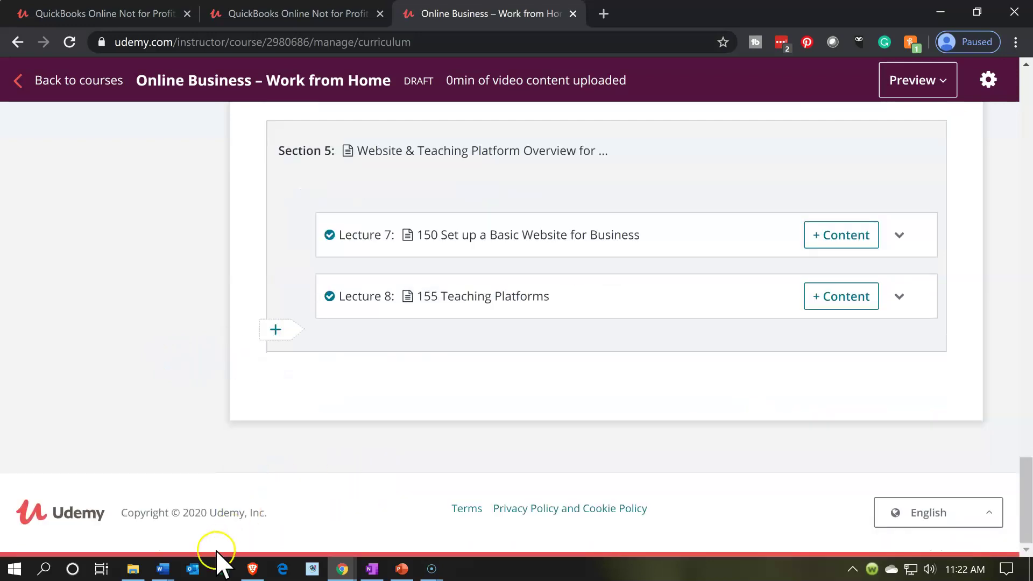
Switch to the Online Business.docx outline in Word and highlight the Website & Teaching Platform heading with items 150 and 155 in yellow.
left_click(163, 569)
left_click(129, 519)
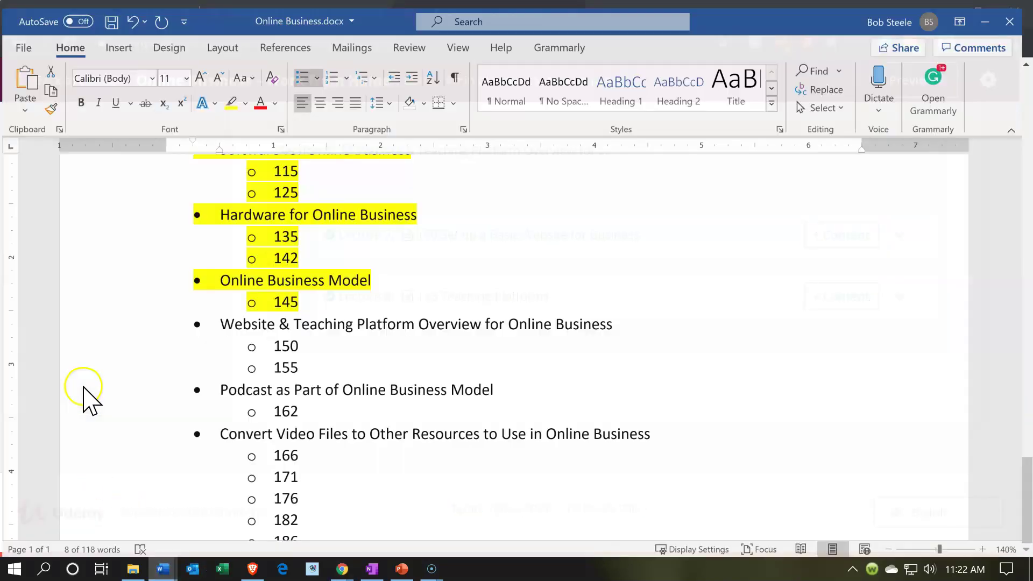
left_click_drag(86, 326, 88, 366)
left_click(232, 96)
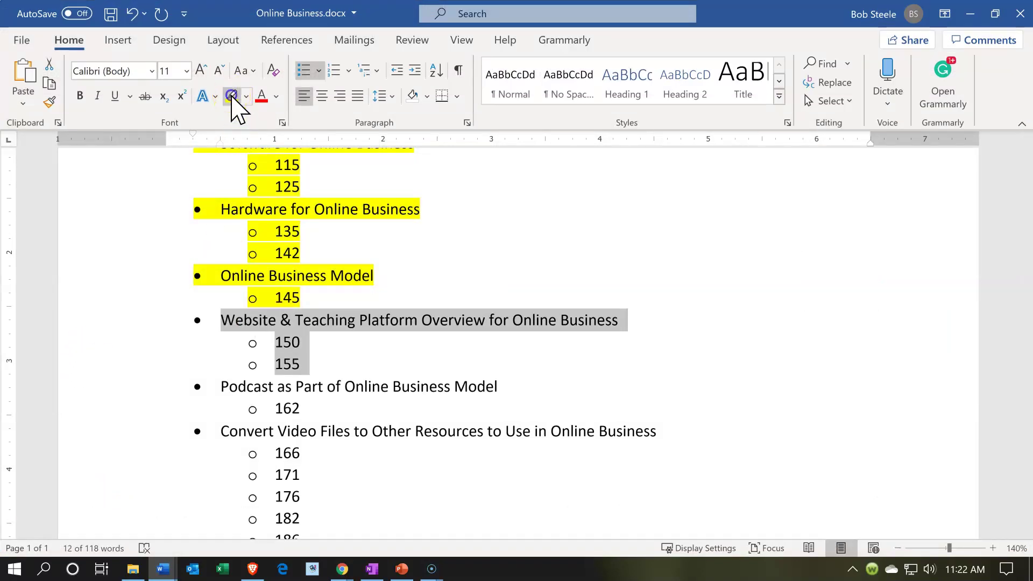
Copy the outline heading Podcast as Part of Online Business Model and return to the Udemy curriculum.
scroll(115, 259, "down", 2)
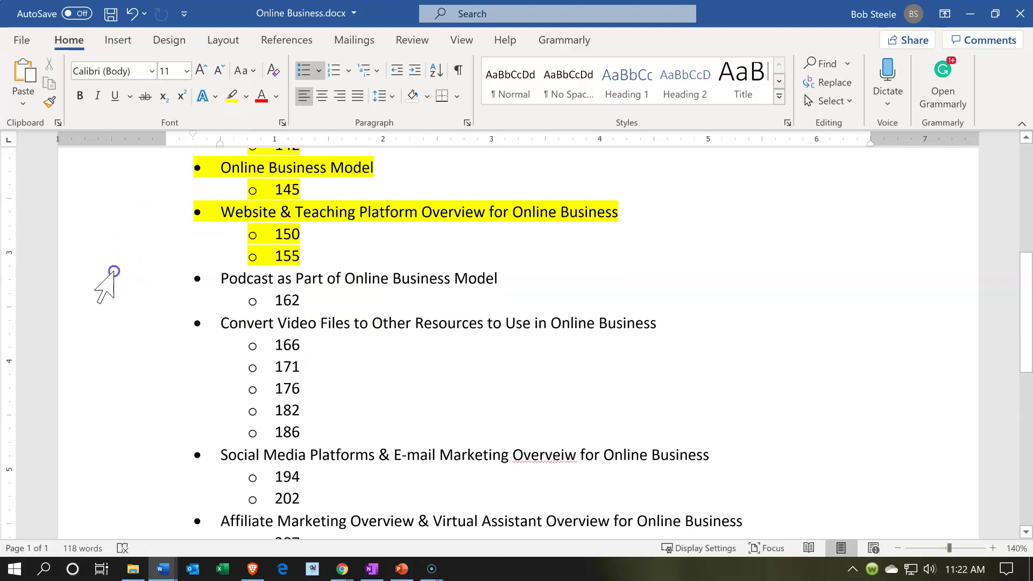
left_click(113, 271)
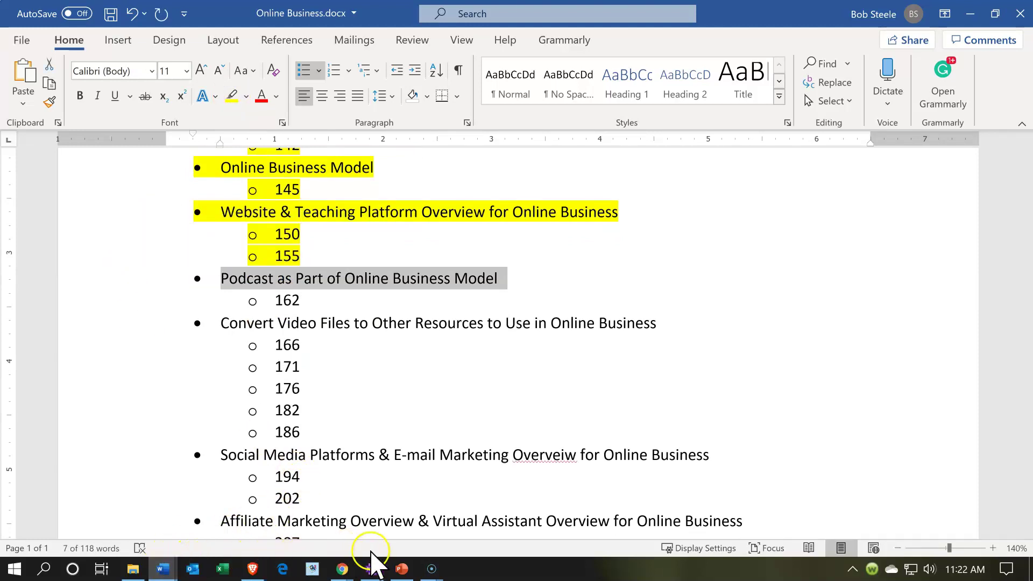
mouse_move(346, 574)
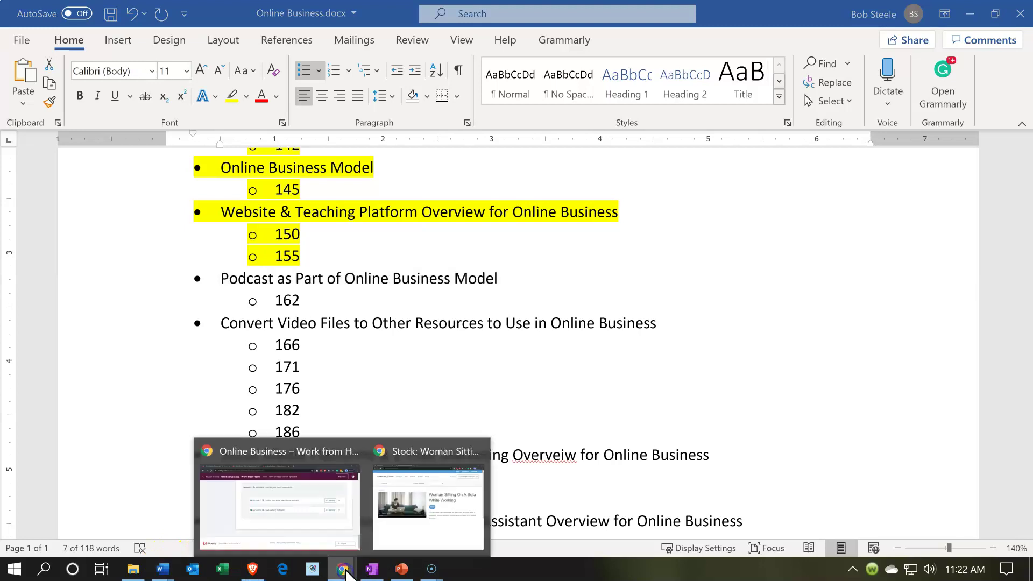
left_click(325, 513)
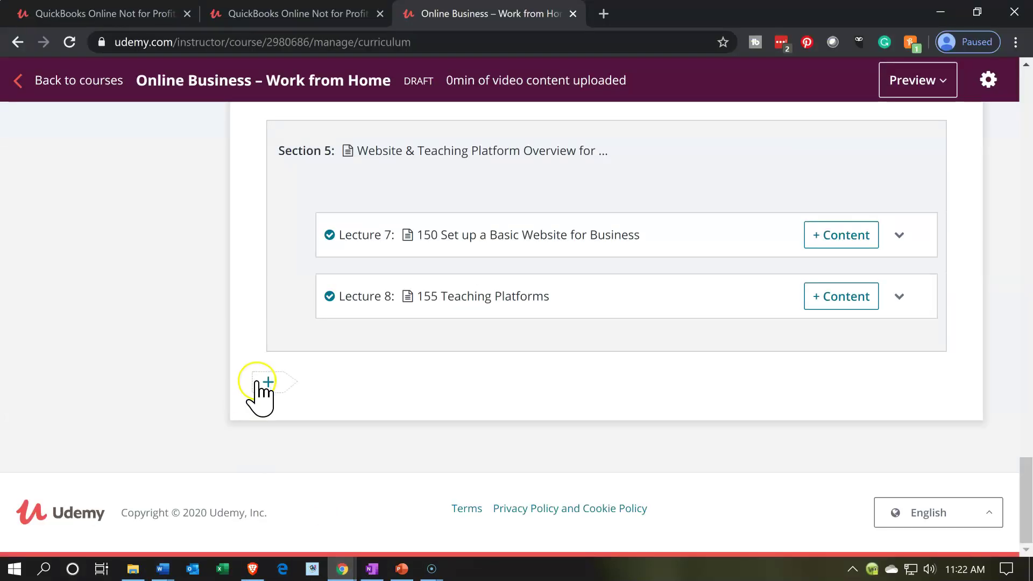
Add a section with "Podcast as Part of Online Business Model" as both its title and learning objective, without the bullet.
left_click(264, 383)
type("•\tPodcast as Part of Online Business Model")
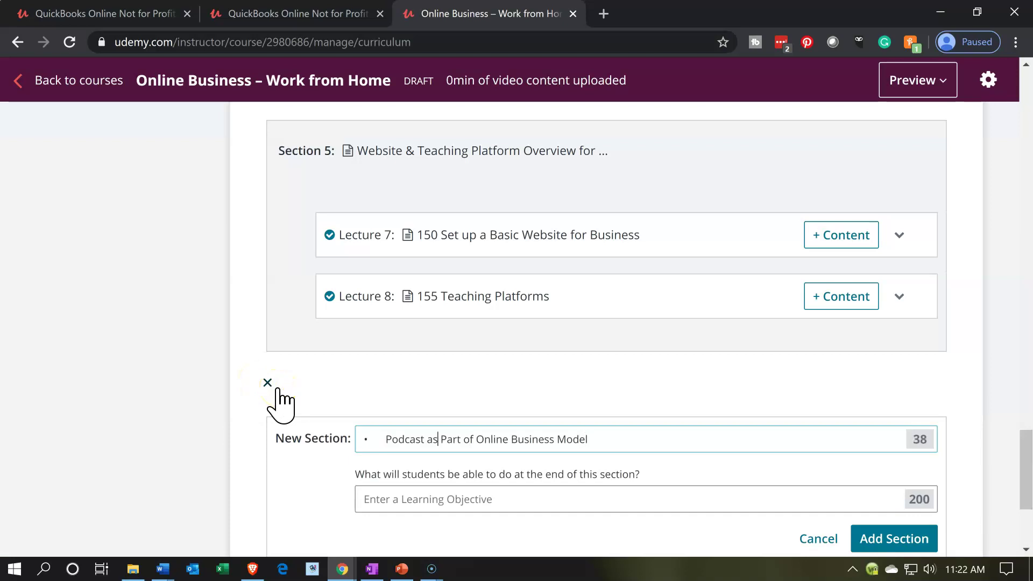
key("BackSpace")
key("BackSpace")
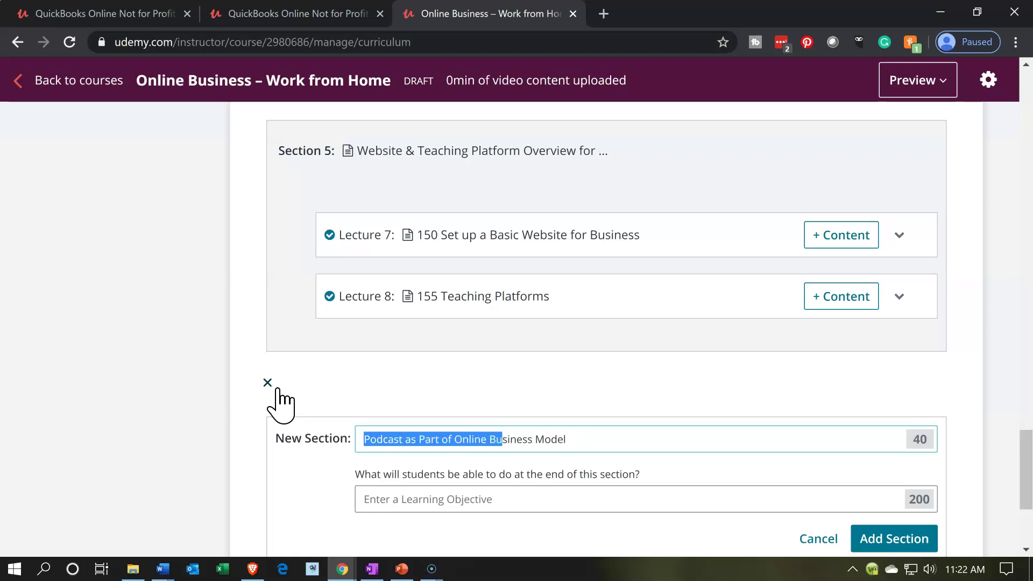
key("shift+End")
key("ctrl+c")
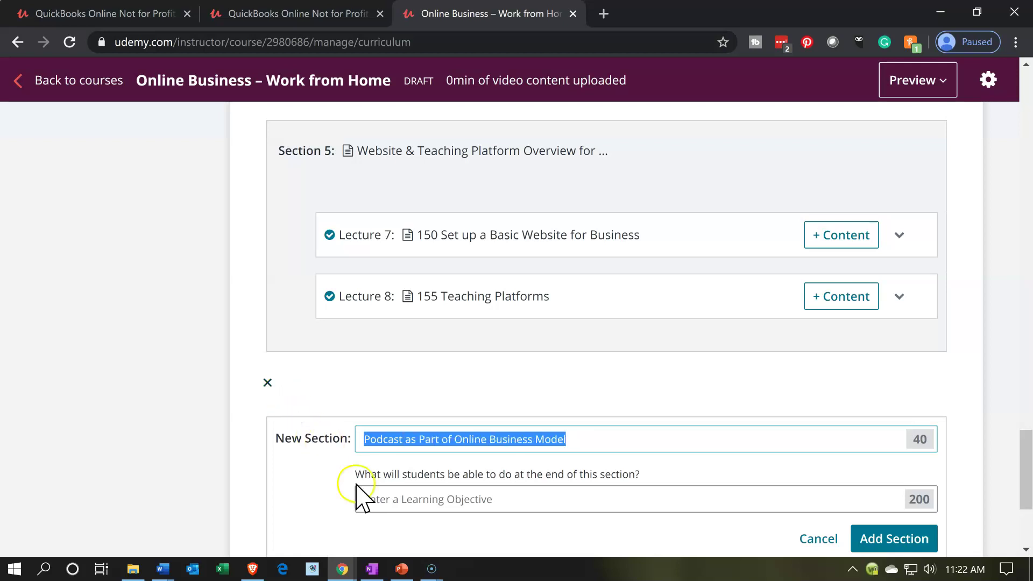
left_click(384, 506)
key("ctrl+v")
left_click(859, 544)
scroll(136, 312, "down", 2)
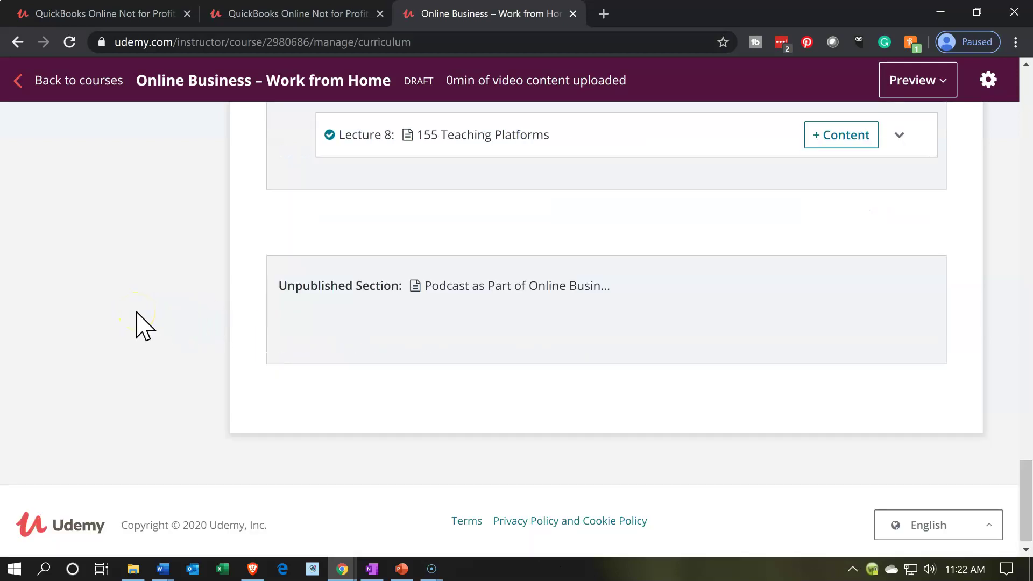
Switch to the Video folder in File Explorer and copy the name of the 162 Use Podcast In Business Model video file.
left_click(135, 570)
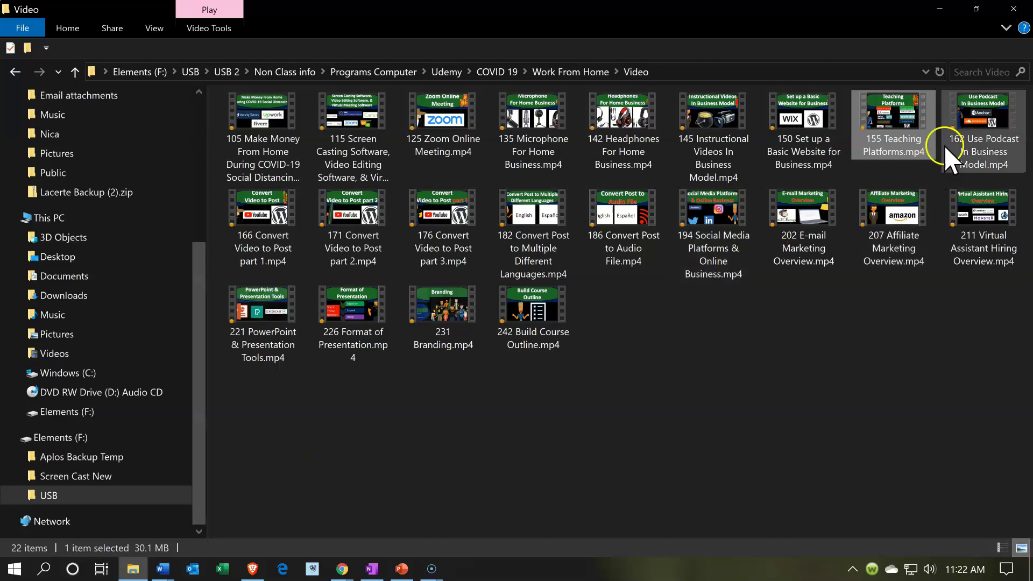
right_click(971, 125)
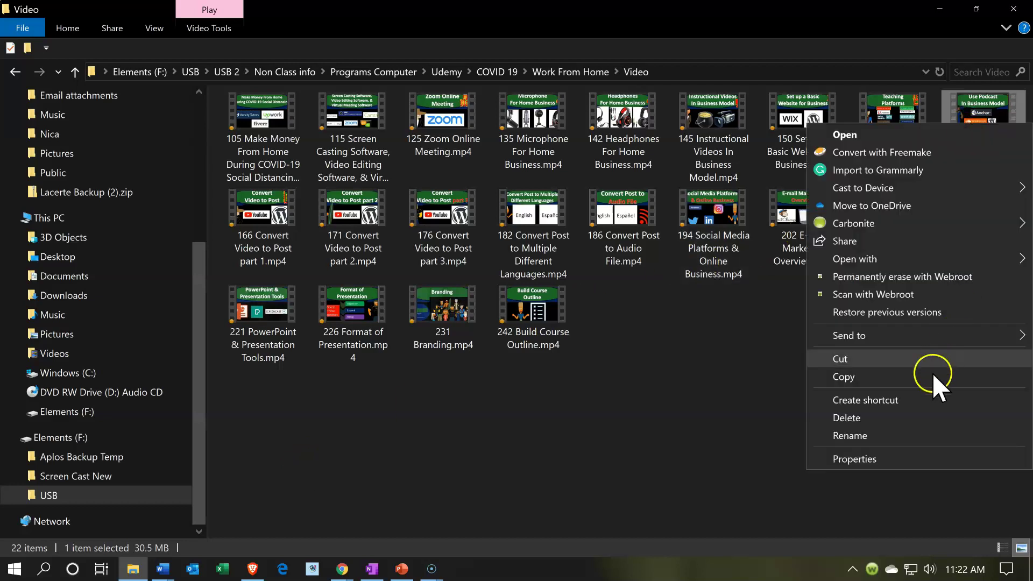
left_click(890, 437)
key("ctrl+c")
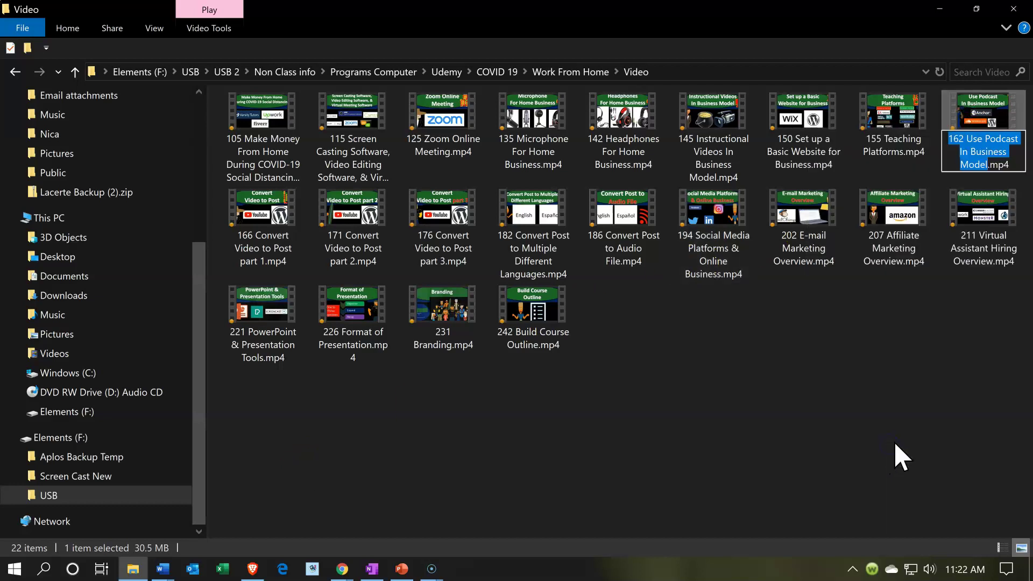
Return to the Udemy curriculum and add the lecture "162 Use Podcast In Business Model" to the Podcast as Part of Online Business Model section.
left_click(939, 8)
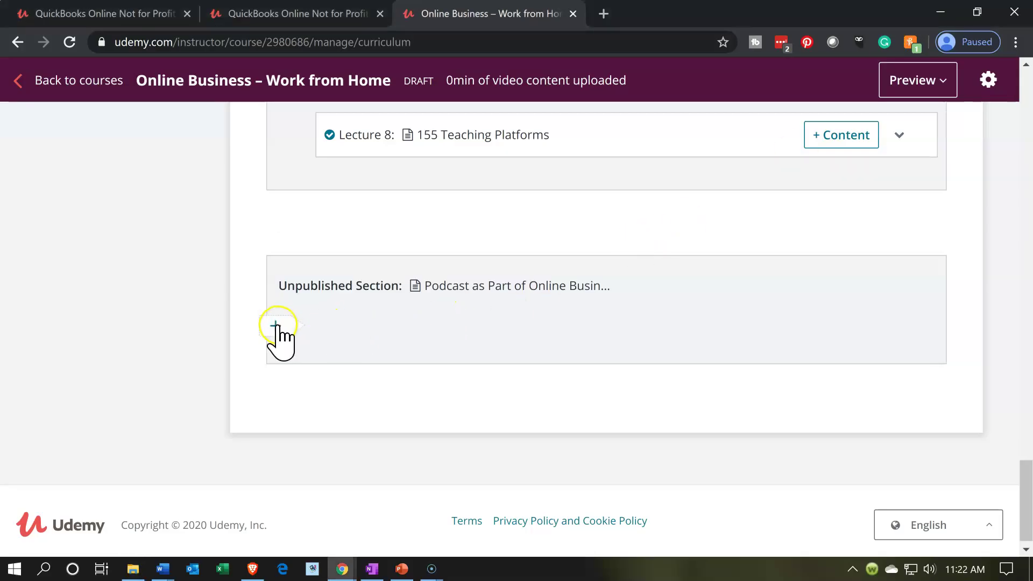
left_click(273, 329)
left_click(375, 352)
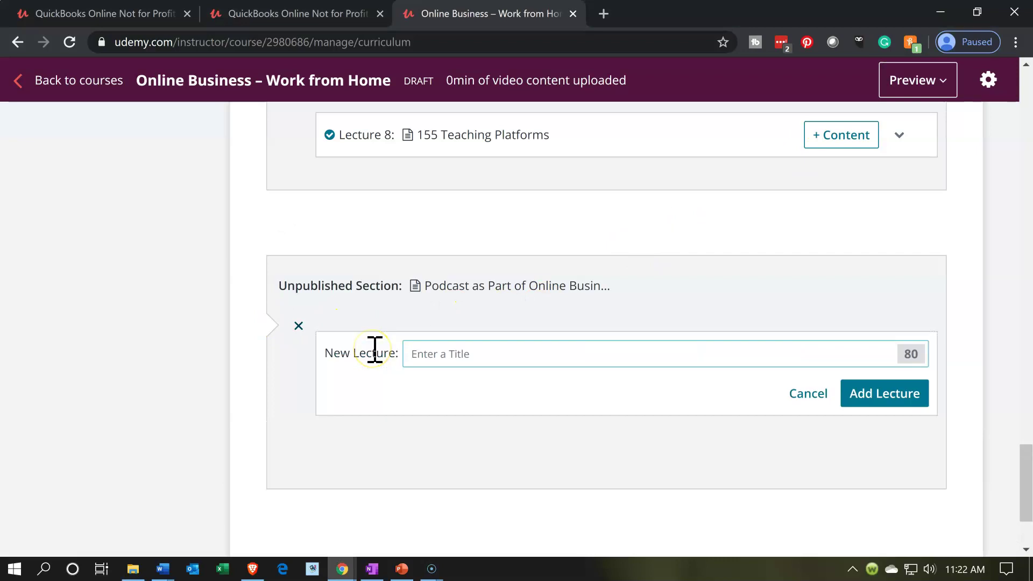
key("ctrl+v")
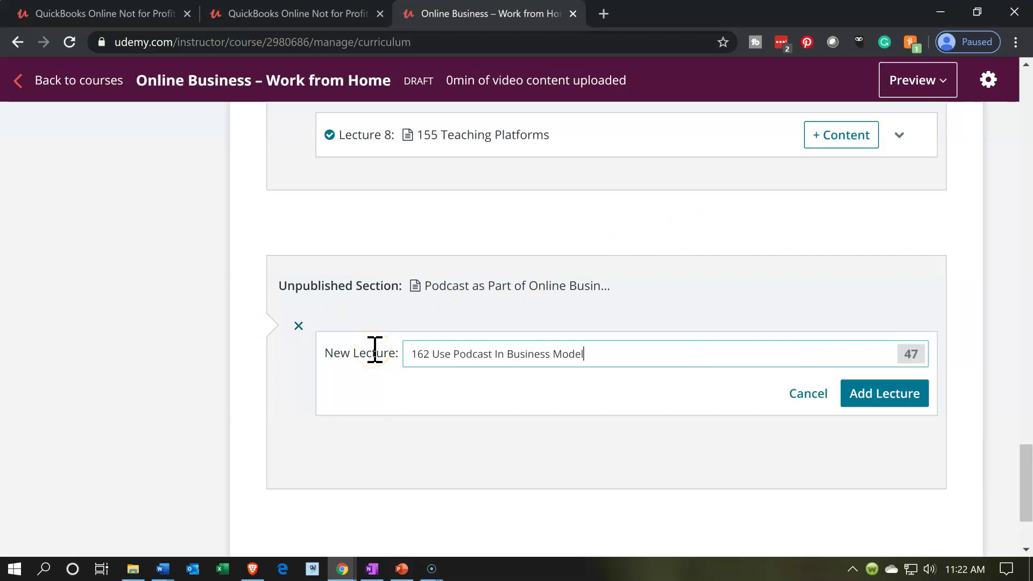
left_click(905, 402)
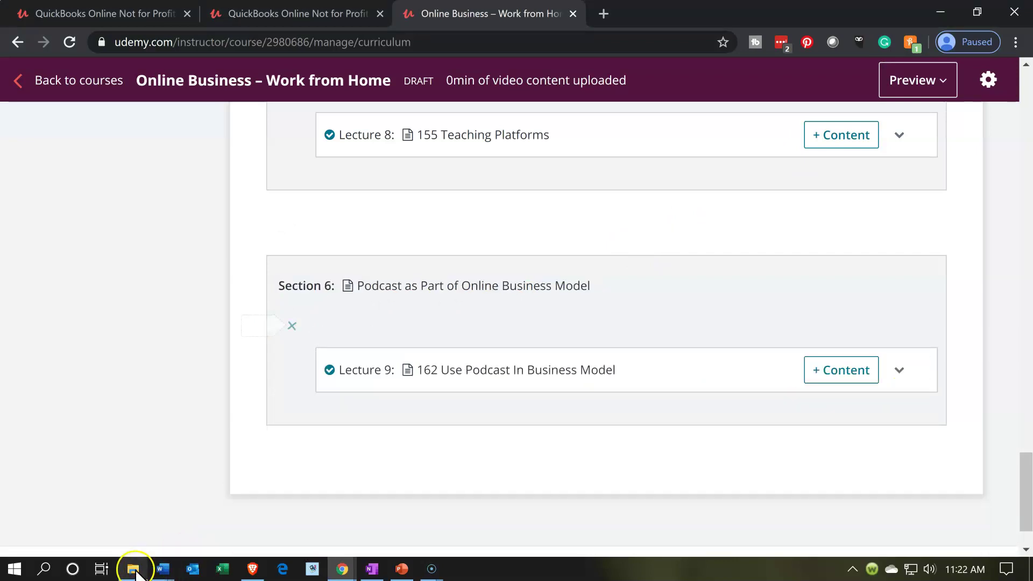
Switch to the Video folder in File Explorer and copy the name of the 166 Convert Video to Post part 1 video file.
left_click(134, 569)
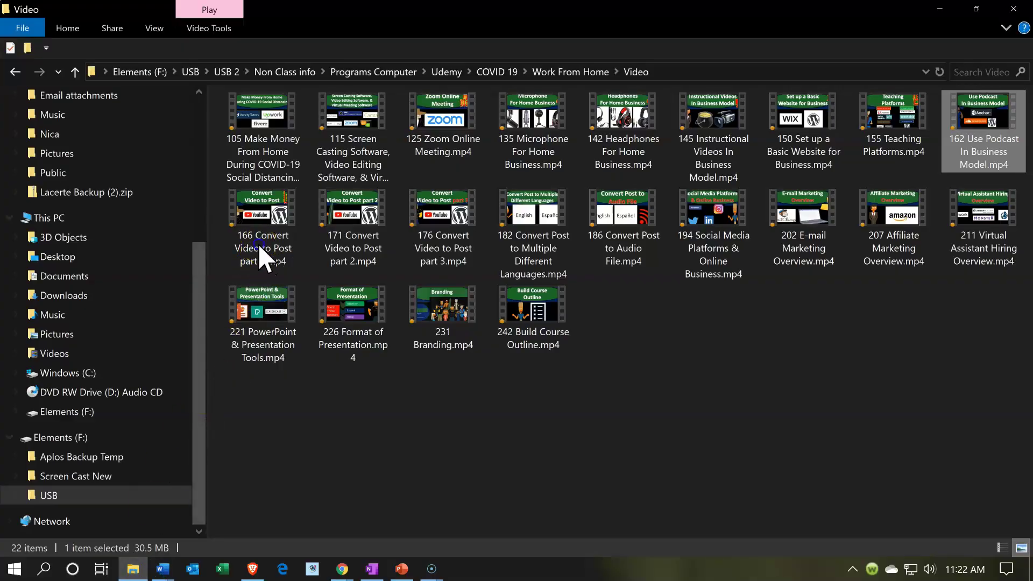
left_click(258, 244)
right_click(257, 245)
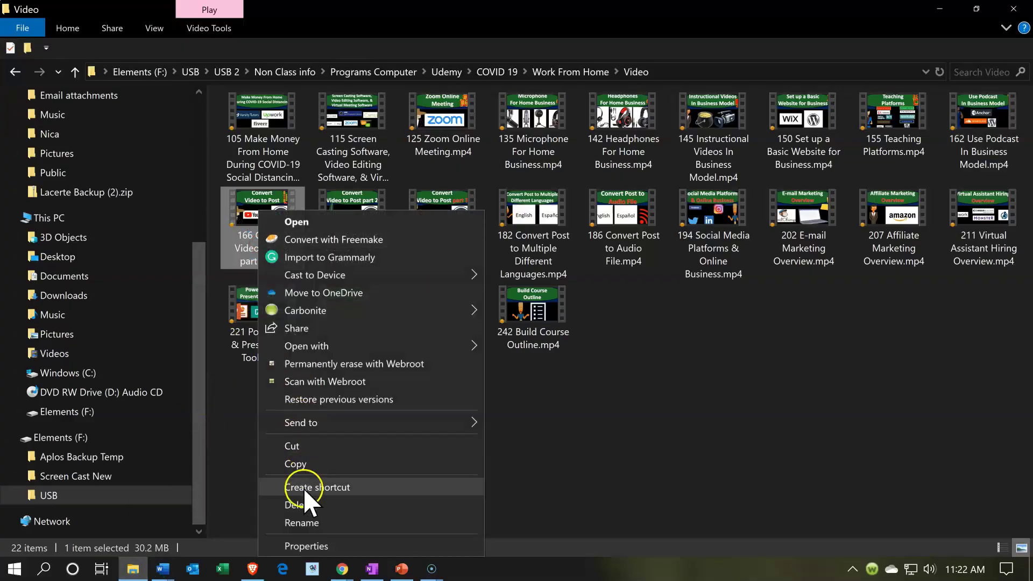
left_click(302, 521)
key("ctrl+c")
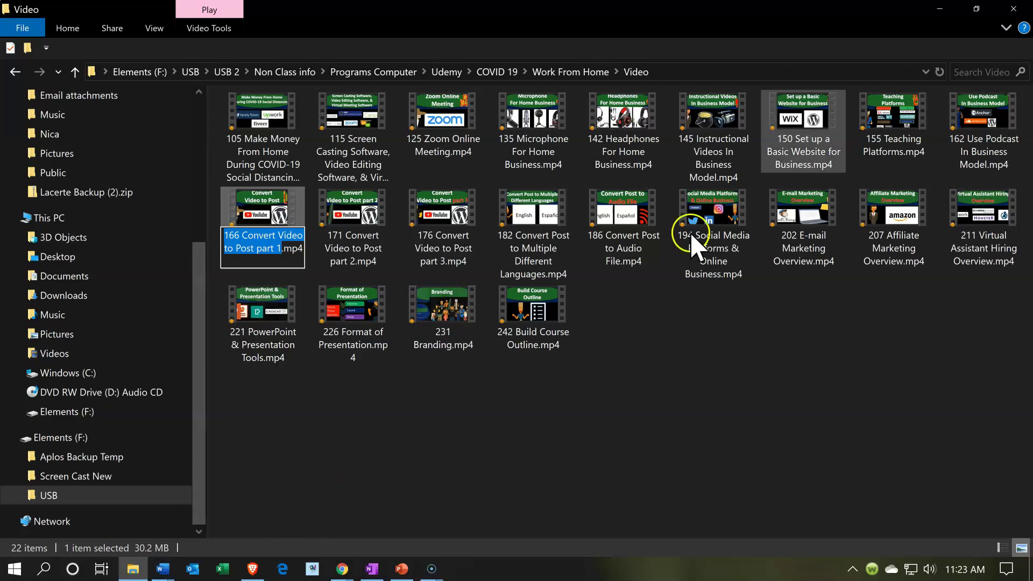
Return to the Udemy curriculum and add the lecture "166 Convert Video to Post part 1" to the Podcast as Part of Online Business Model section.
left_click(941, 9)
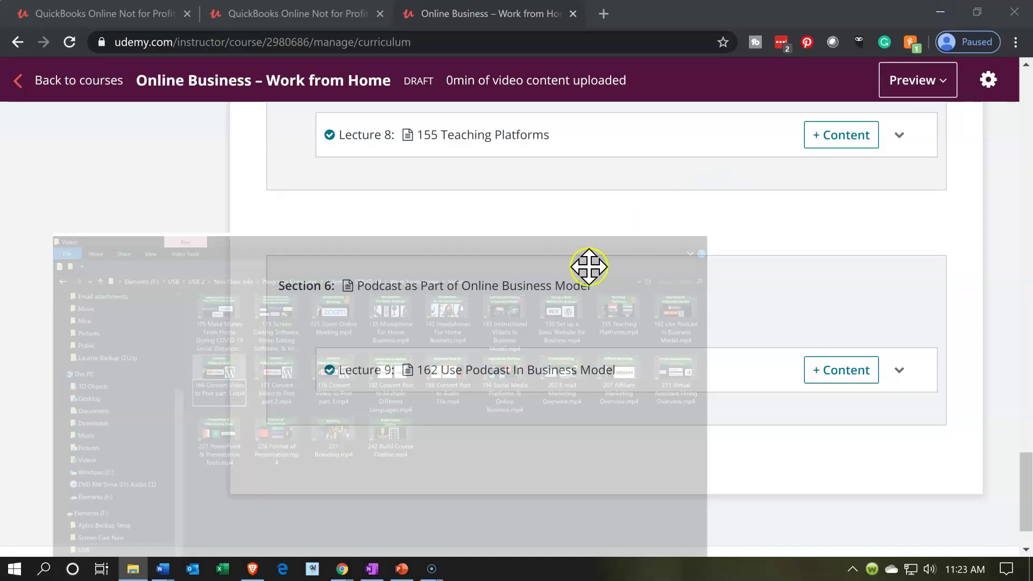
left_click(275, 403)
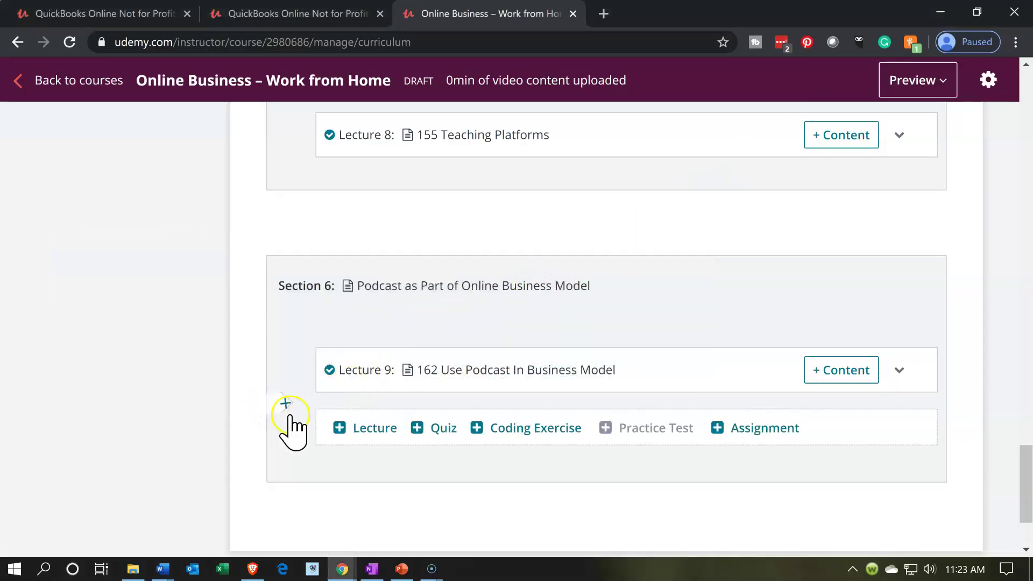
left_click(361, 428)
key("ctrl+v")
left_click(866, 472)
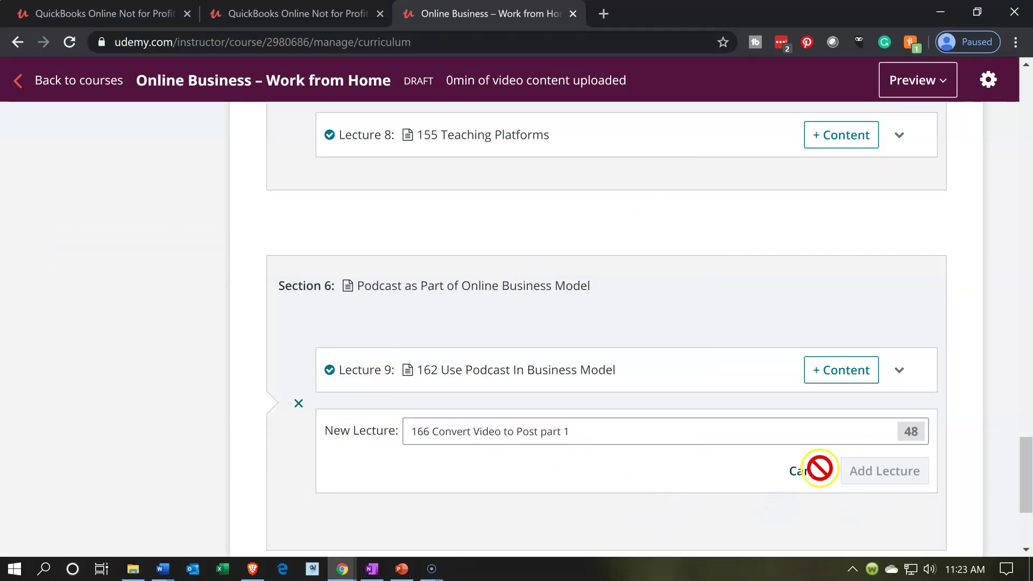
scroll(322, 510, "down", 2)
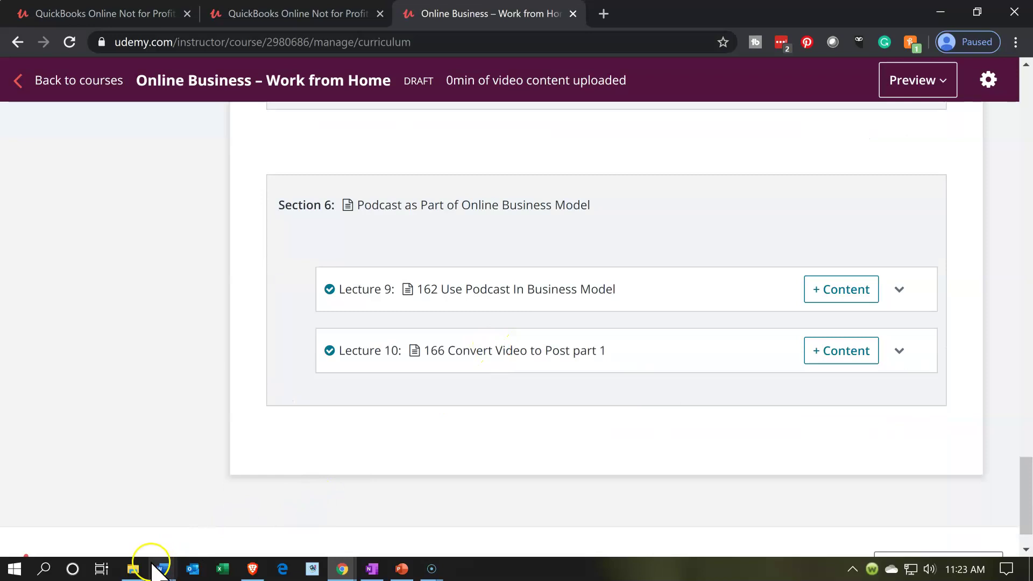
Switch to the Online Business.docx outline in Word and highlight the Podcast as Part of Online Business Model heading and its 162 entry in yellow.
mouse_move(162, 569)
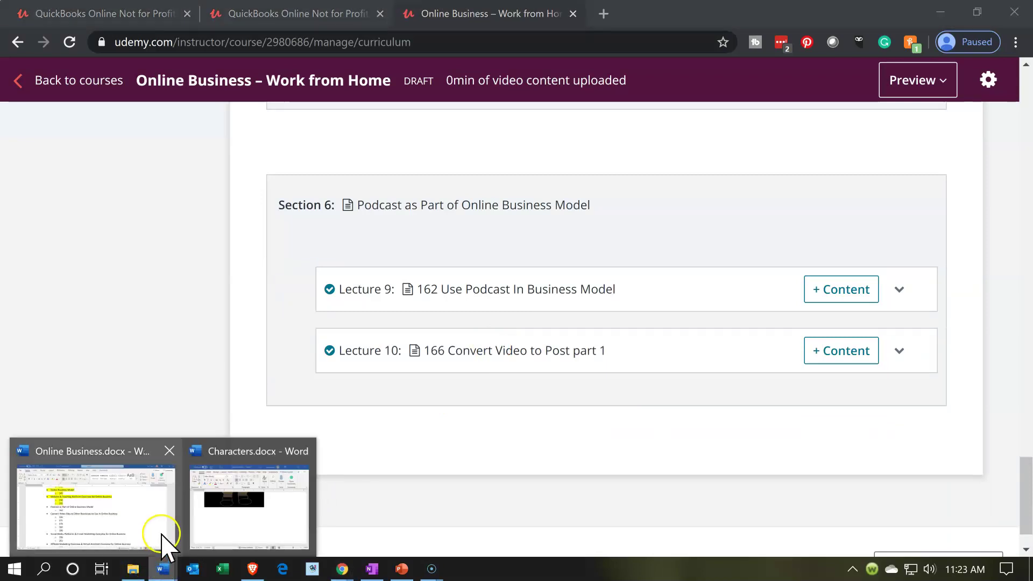
left_click(162, 536)
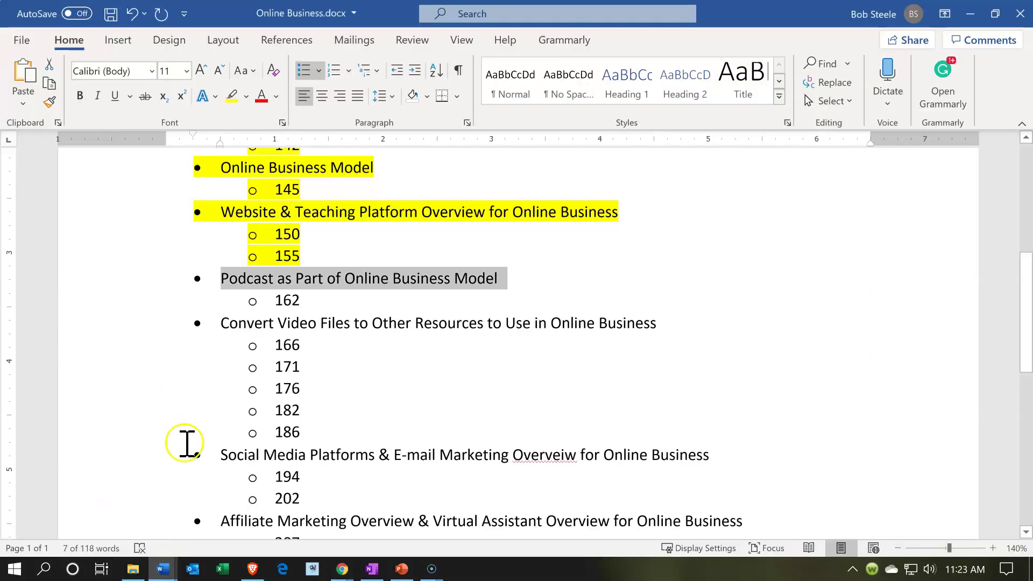
left_click(134, 573)
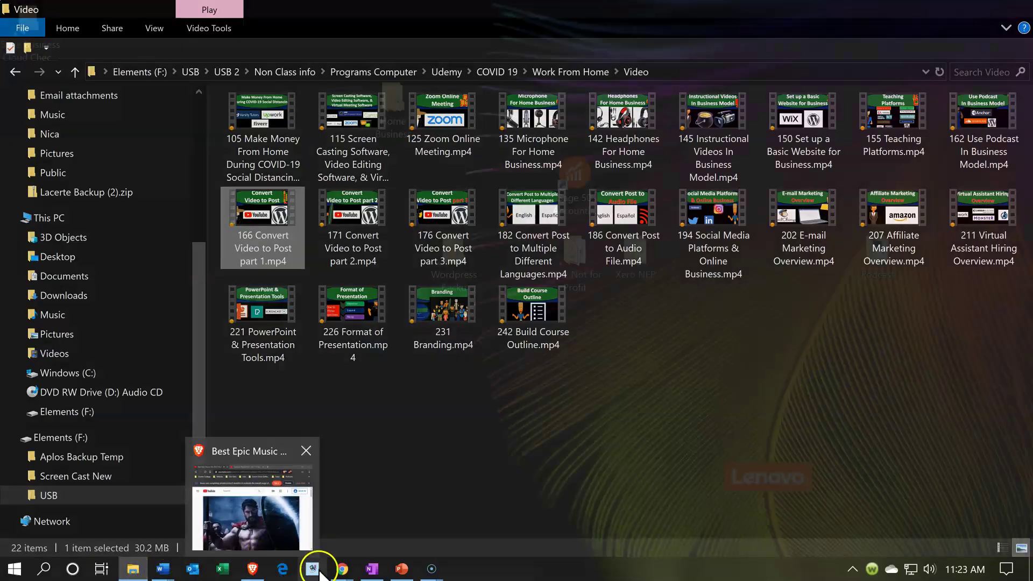
mouse_move(341, 573)
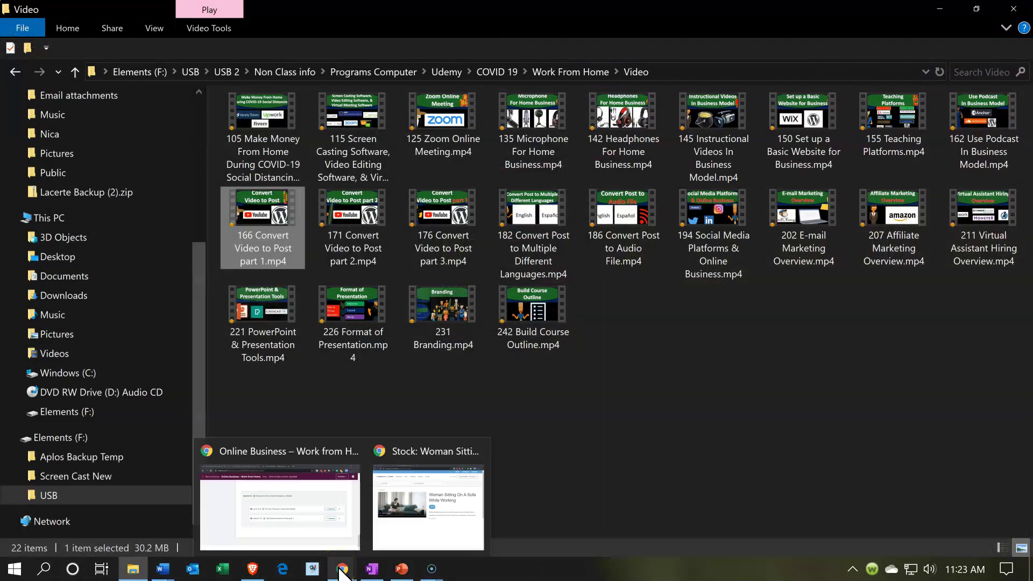
mouse_move(314, 526)
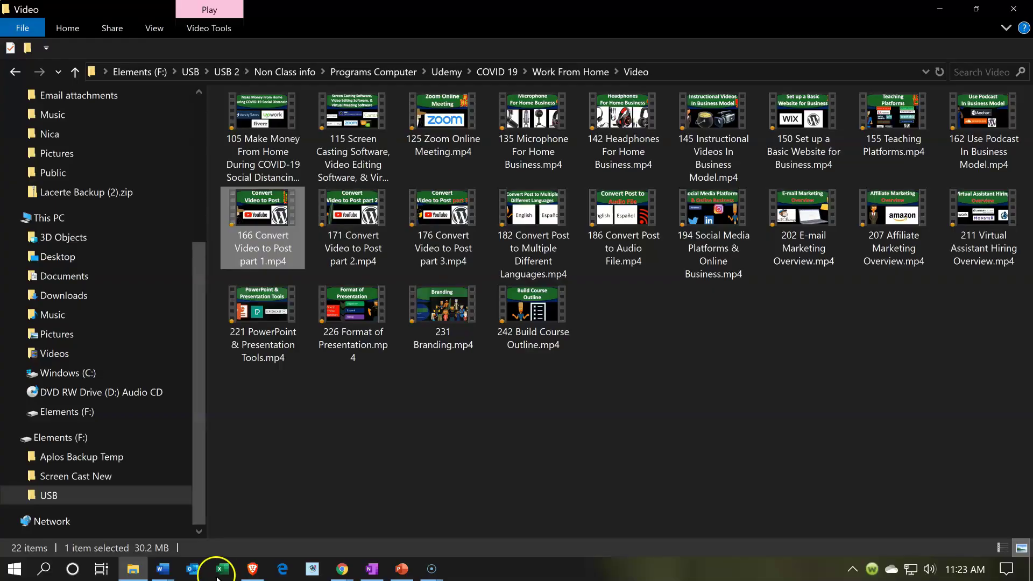
mouse_move(162, 569)
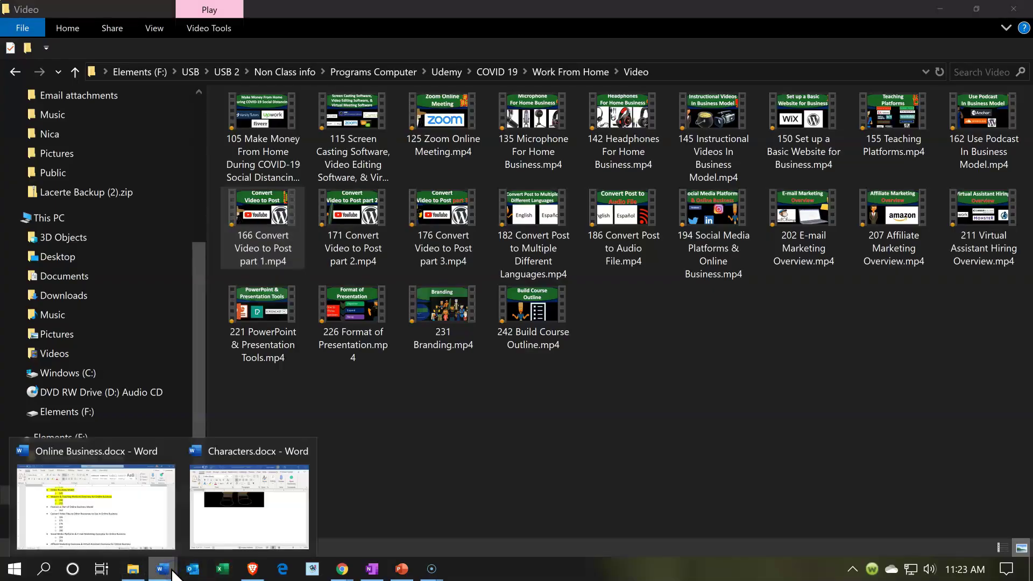
left_click(159, 538)
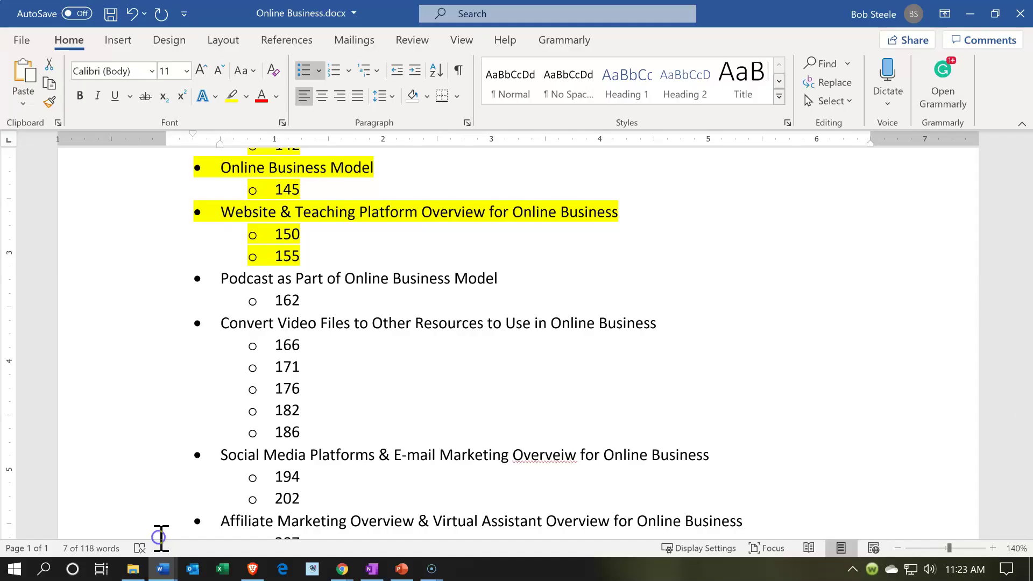
left_click(112, 299, "shift")
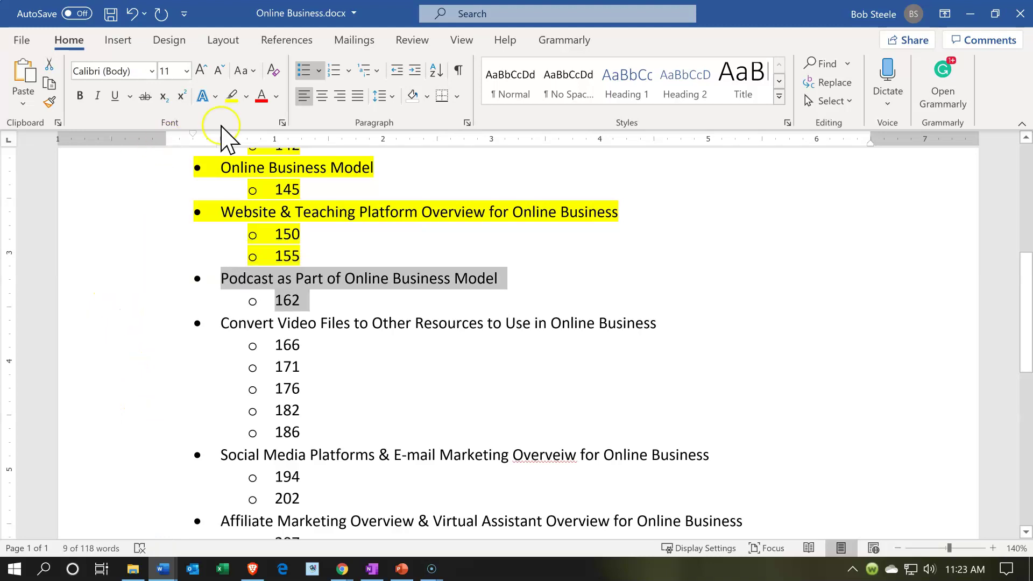
left_click(232, 97)
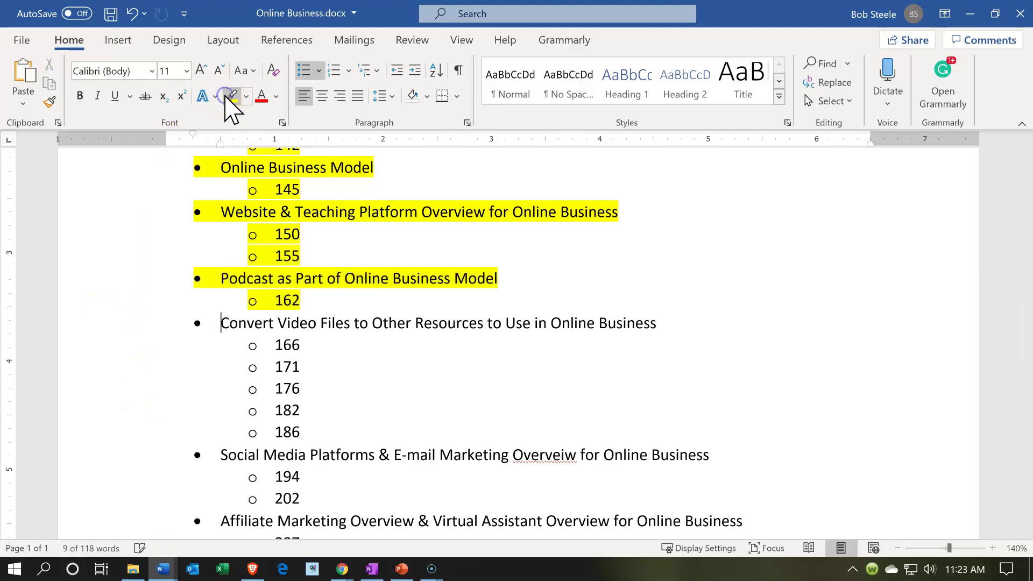
Copy the outline heading Convert Video Files to Other Resources to Use in Online Business and return to the Udemy curriculum.
left_click(99, 319)
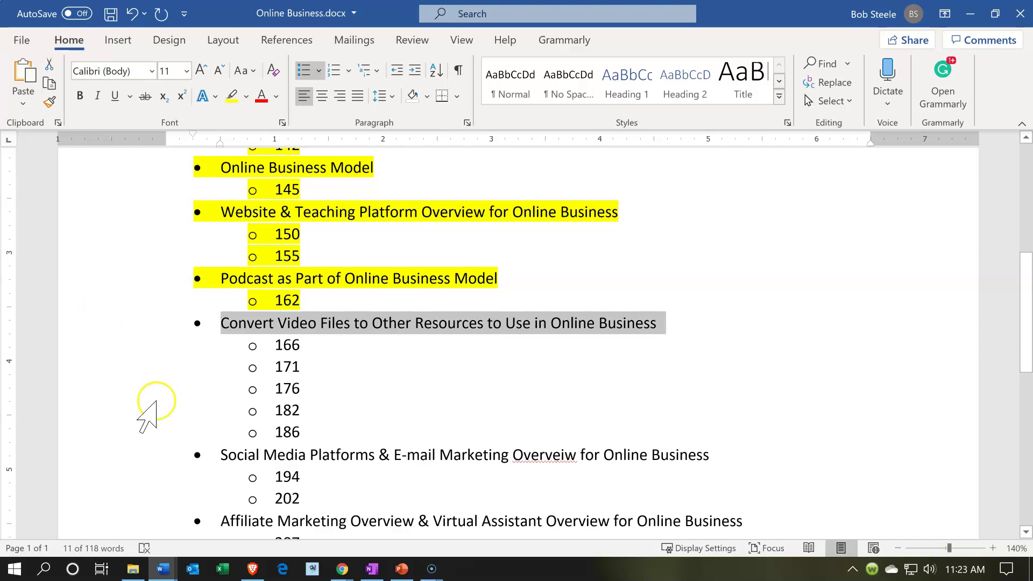
left_click(969, 14)
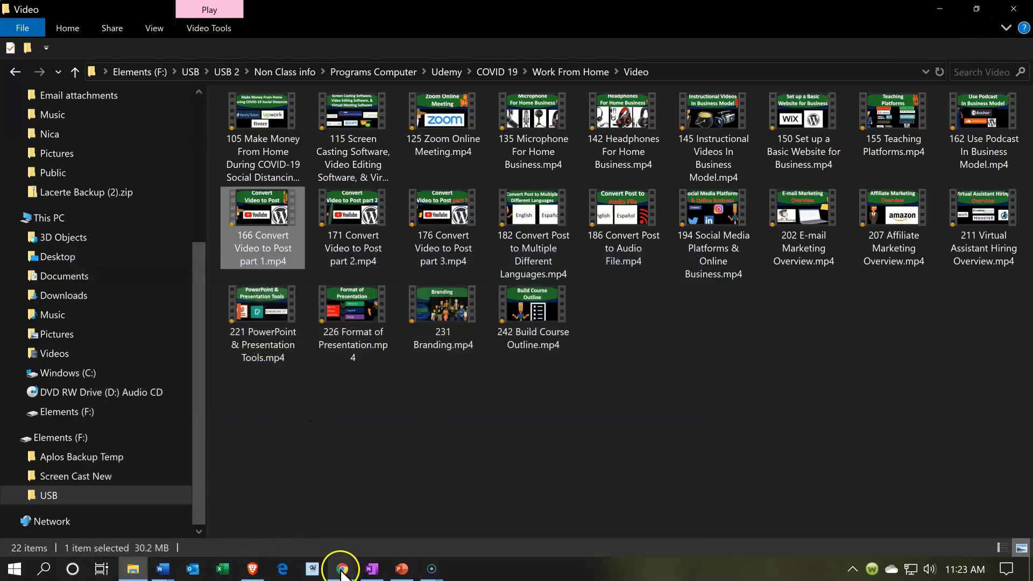
left_click(311, 503)
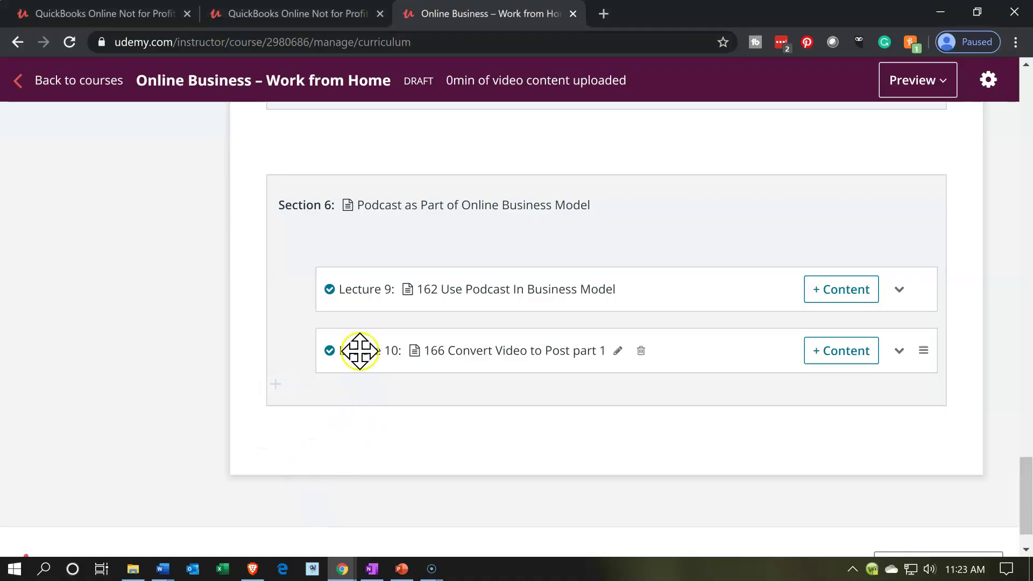
Add a section with "Convert Video Files to Other Resources to Use in Online Business" as title and learning objective, and move lecture 166 into it.
left_click(268, 437)
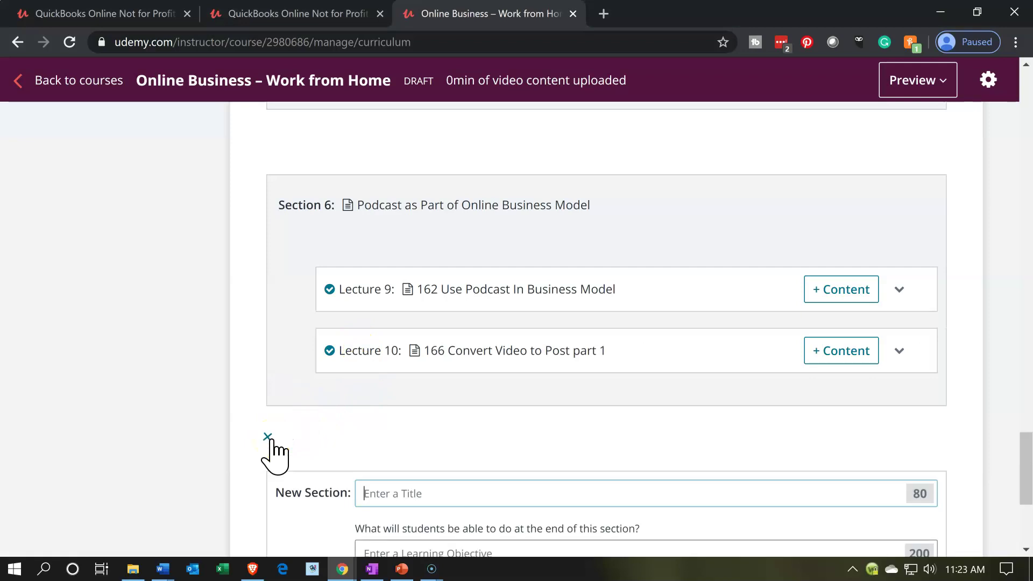
type("•\tConvert Video Files to Other Resources to Use in Online Business")
scroll(291, 430, "down", 3)
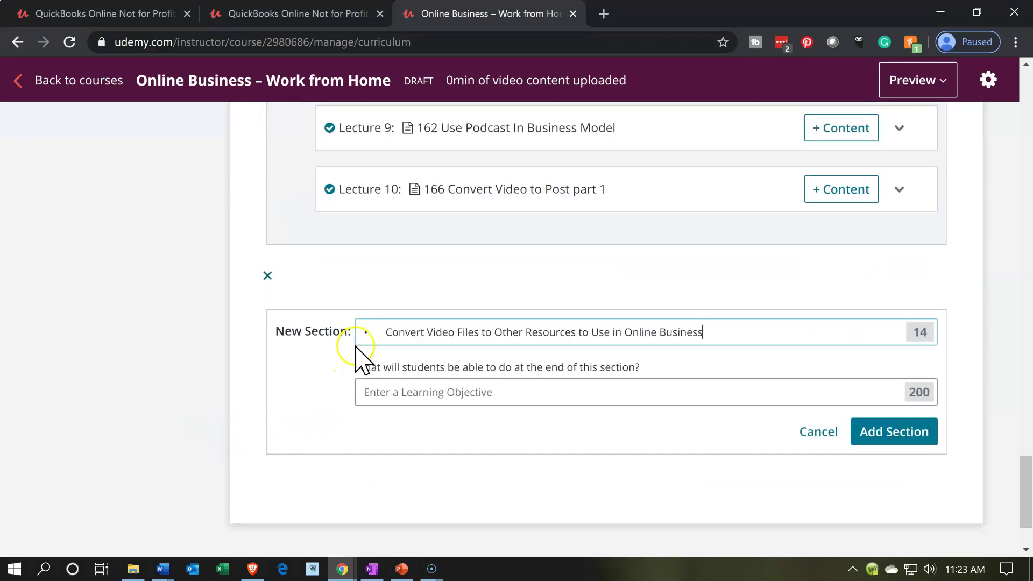
left_click(381, 334)
key("BackSpace")
key("BackSpace")
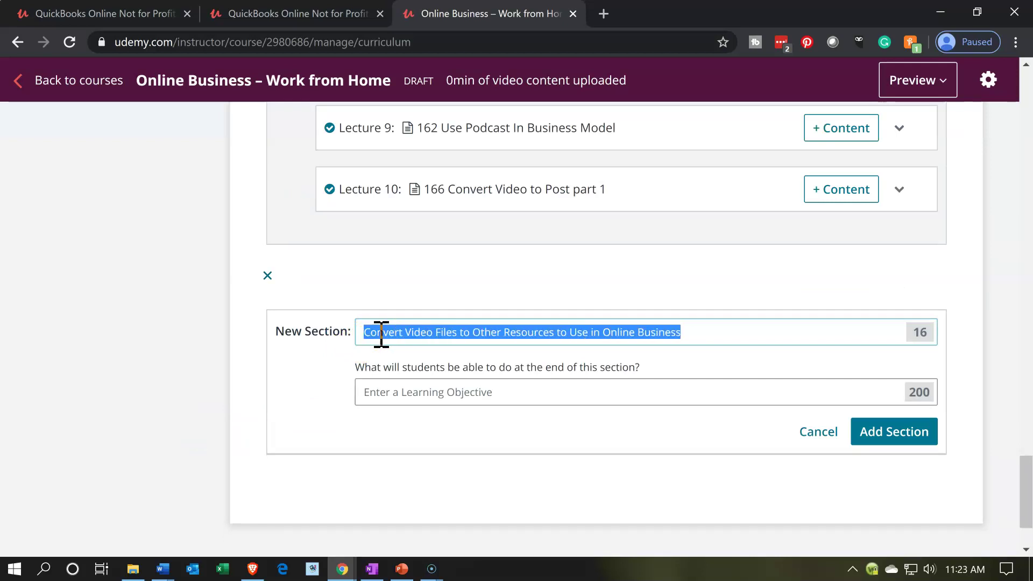
left_click(407, 387)
type("Convert Video Files to Other Resources to Use in Online Business")
left_click(913, 433)
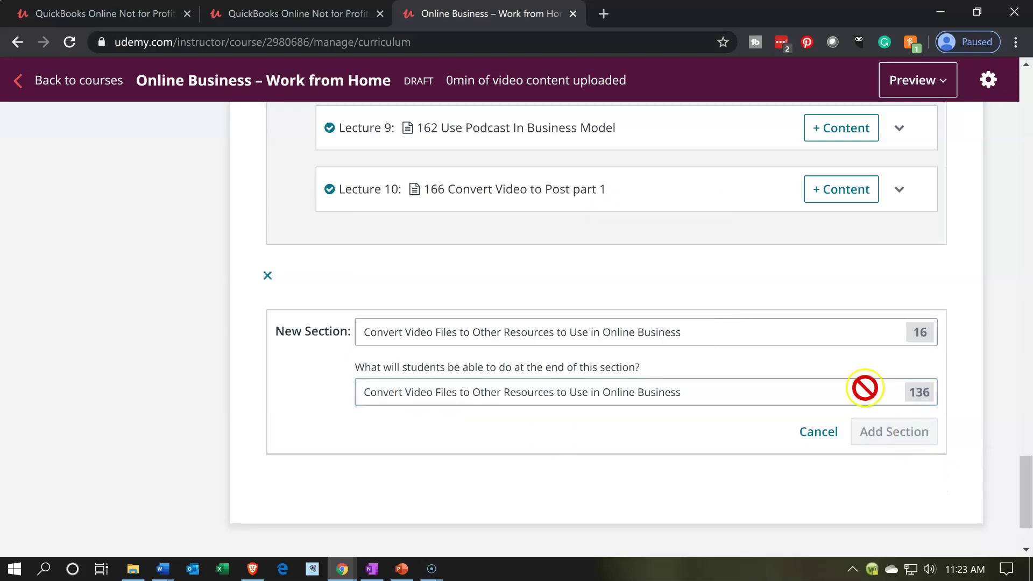
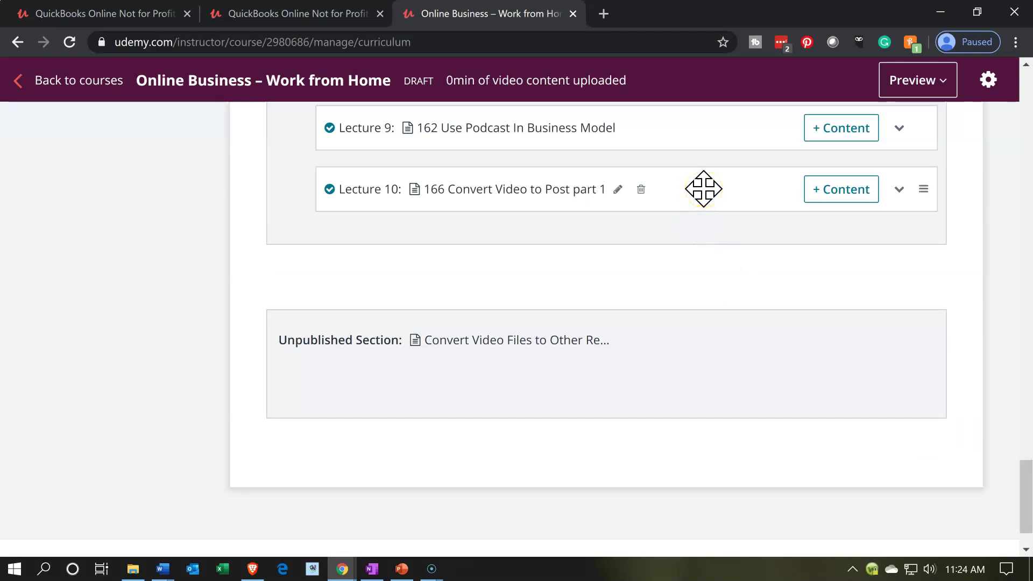
left_click_drag(703, 189, 696, 355)
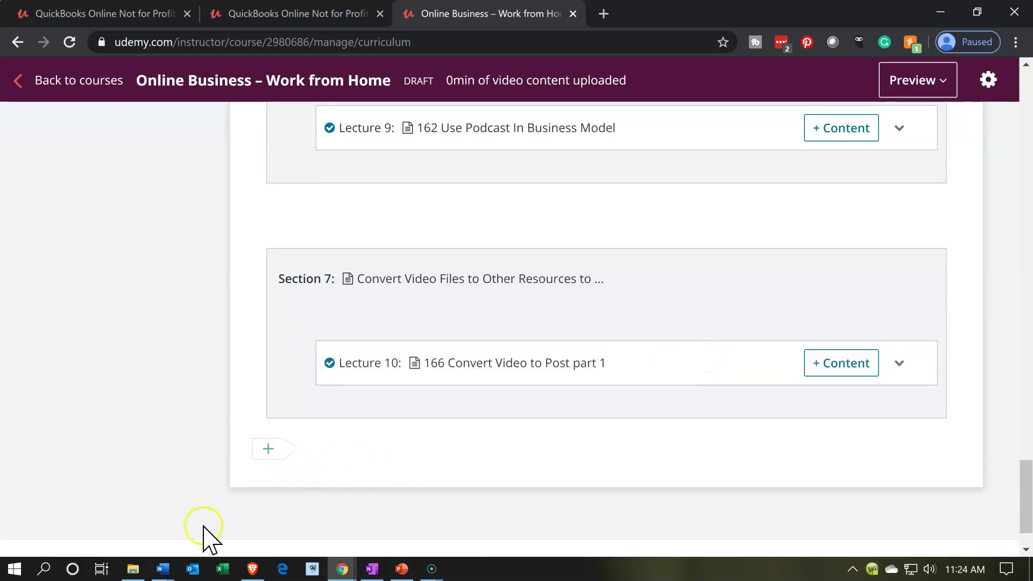
Switch to the Video folder in File Explorer and copy the name of the 171 Convert Video to Post part 2 video file.
mouse_move(170, 574)
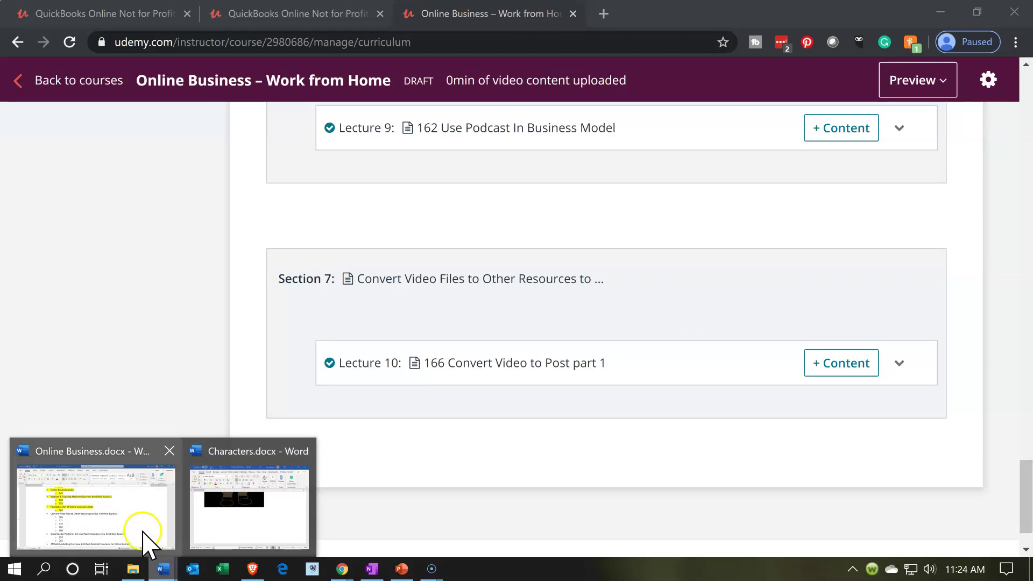
mouse_move(148, 543)
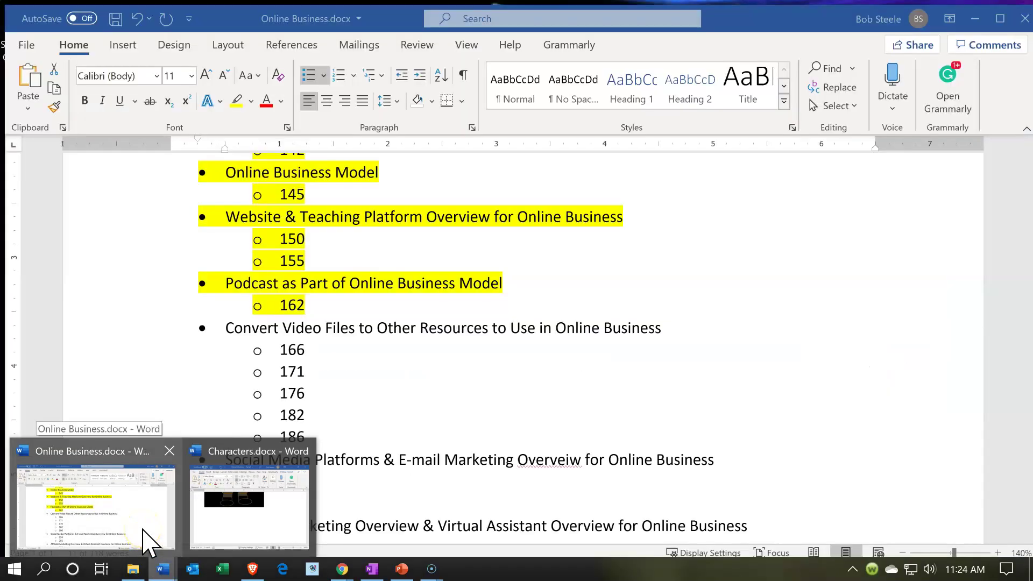
left_click(144, 572)
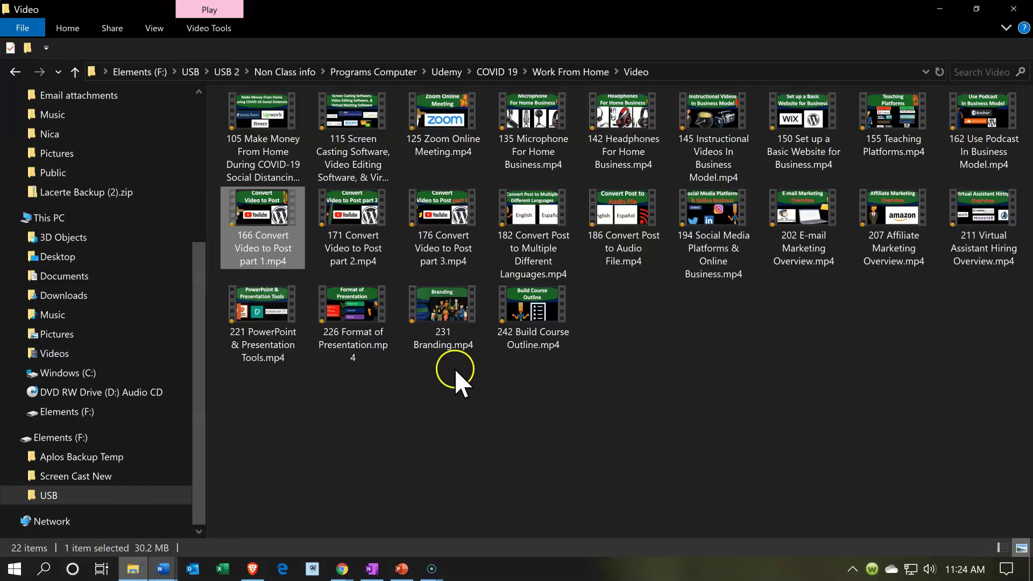
right_click(353, 225)
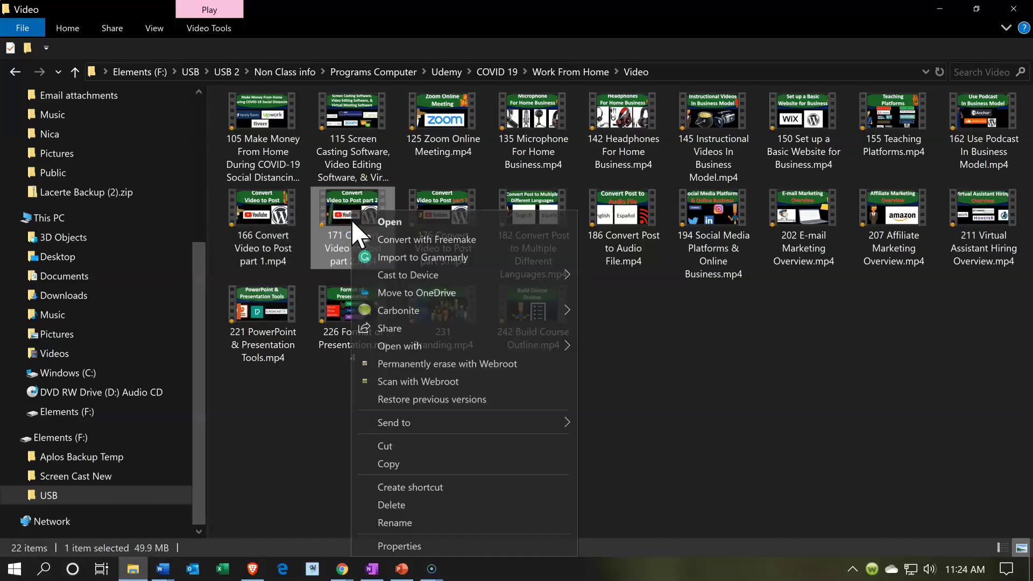
left_click(398, 523)
key("ctrl+c")
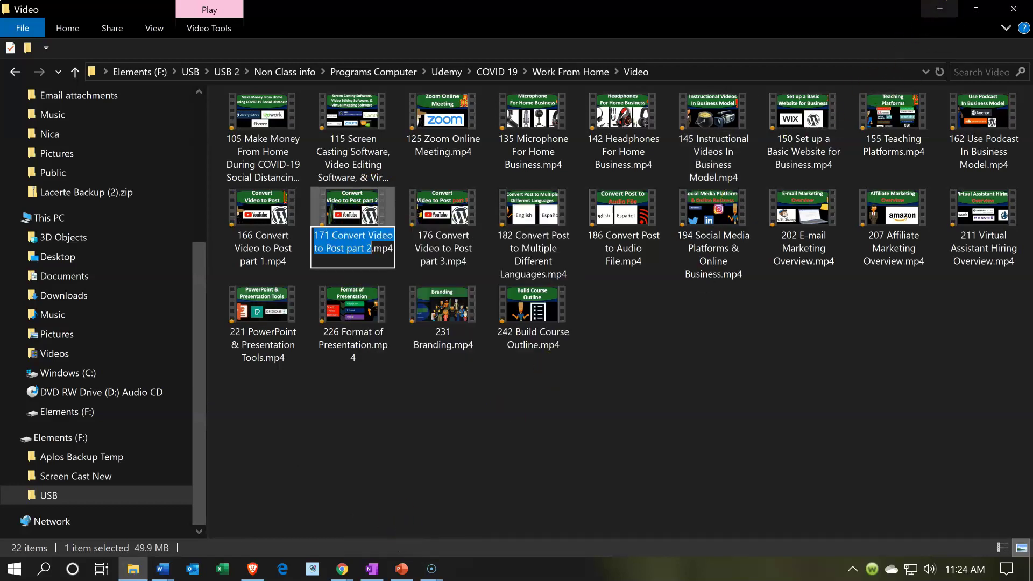
Return to the Udemy curriculum and add the lecture "171 Convert Video to Post part 2" below lecture 166 in the Convert Video Files section.
left_click(940, 8)
scroll(196, 414, "down", 2)
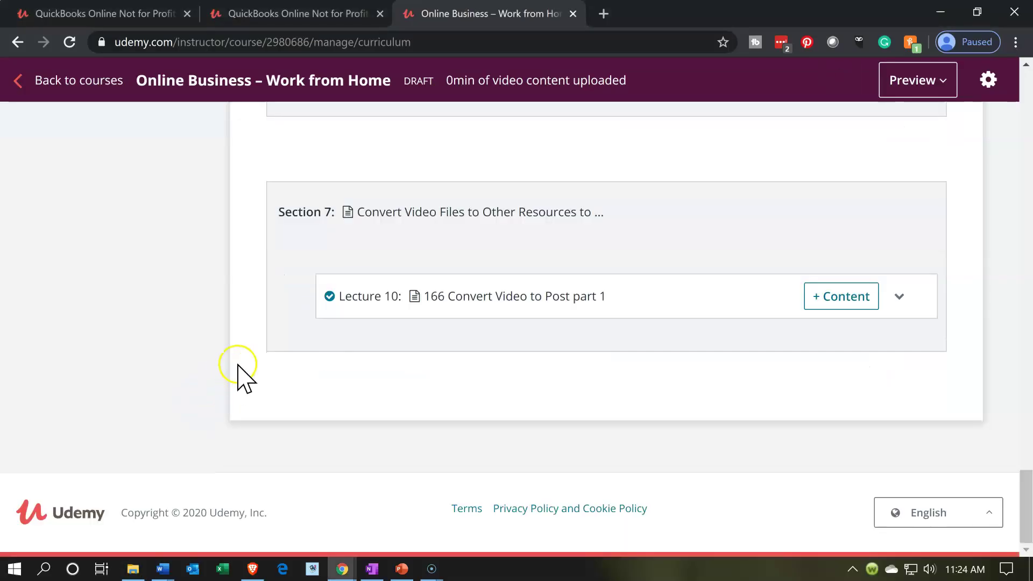
left_click(275, 329)
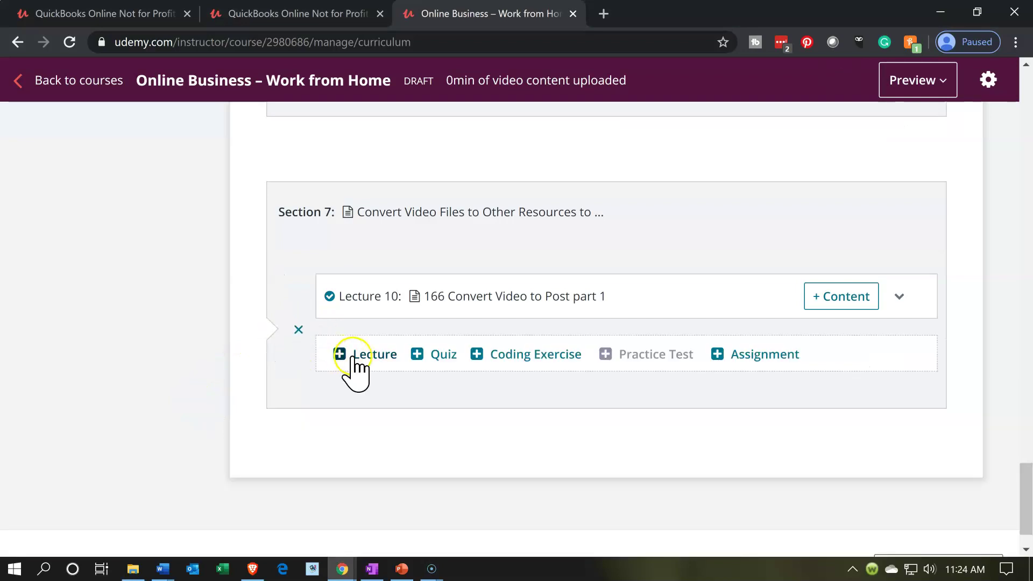
left_click(353, 355)
key("ctrl+v")
left_click(842, 401)
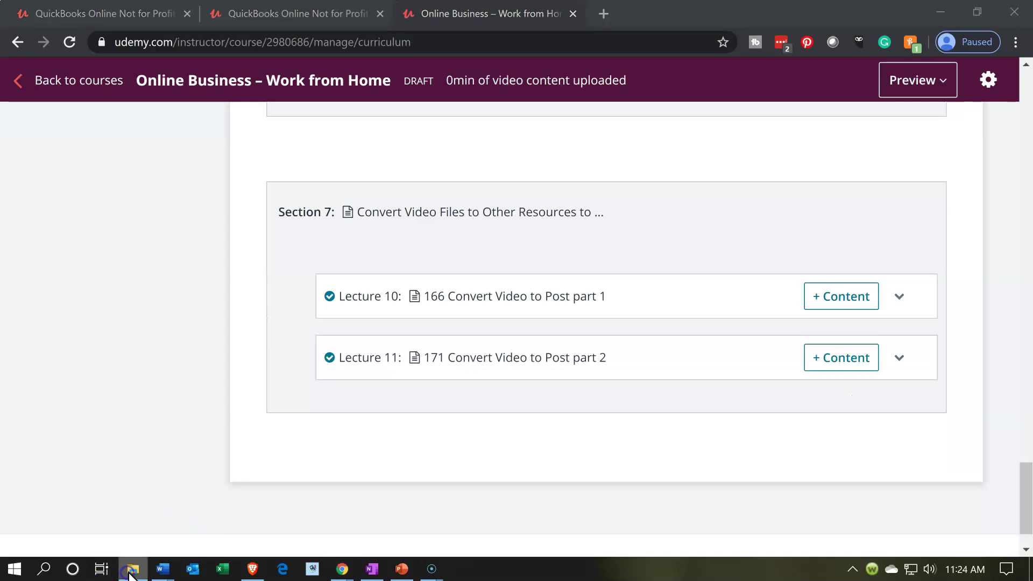
Switch to the Video folder in File Explorer and copy the name of the 176 Convert Video to Post part 3 video file.
left_click(133, 569)
left_click(455, 229)
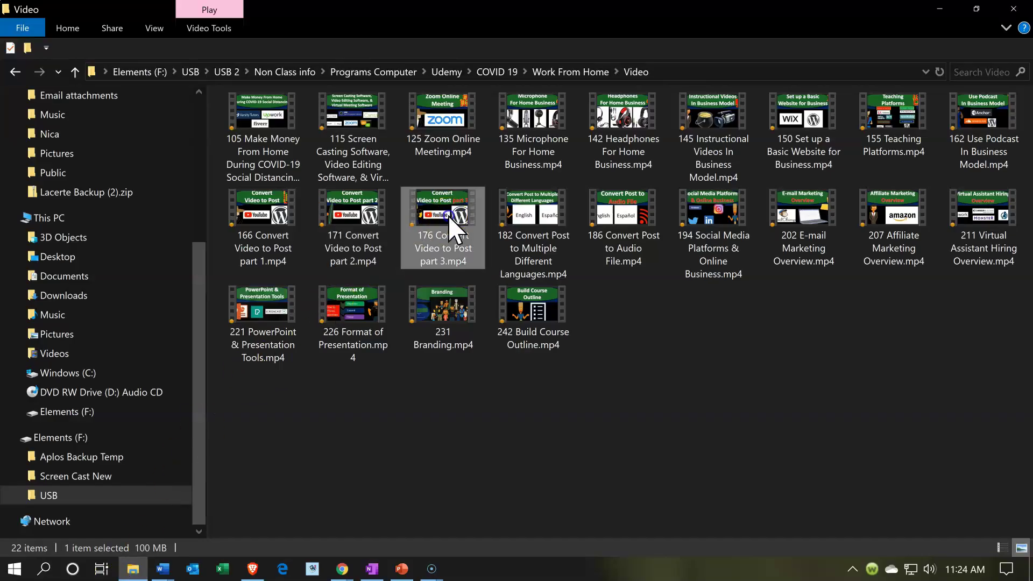
right_click(448, 213)
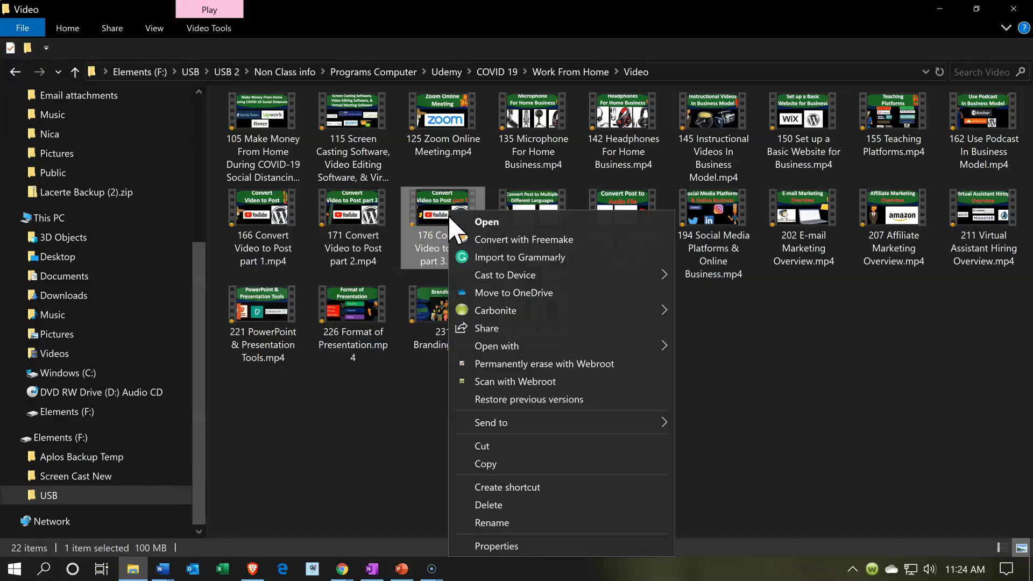
left_click(487, 523)
key("ctrl+c")
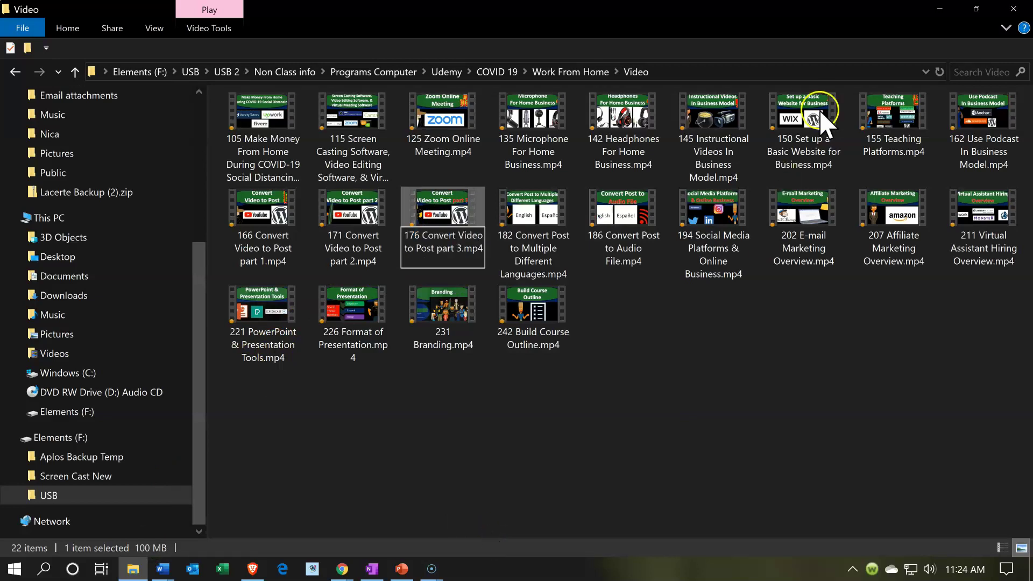
Return to the Udemy curriculum and add the lecture "176 Convert Video to Post part 3" below lecture 171.
left_click(939, 9)
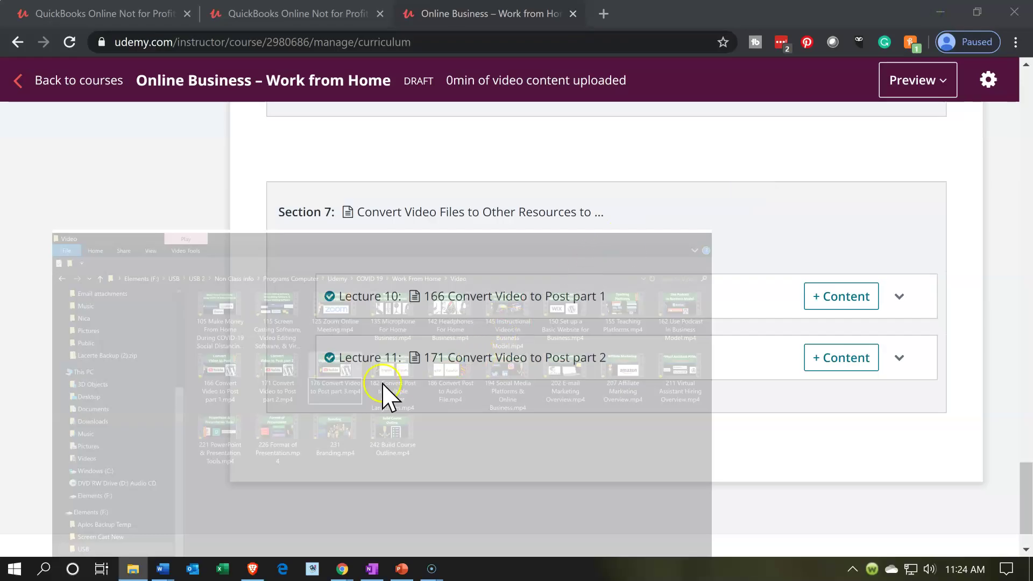
left_click(285, 393)
left_click(372, 417)
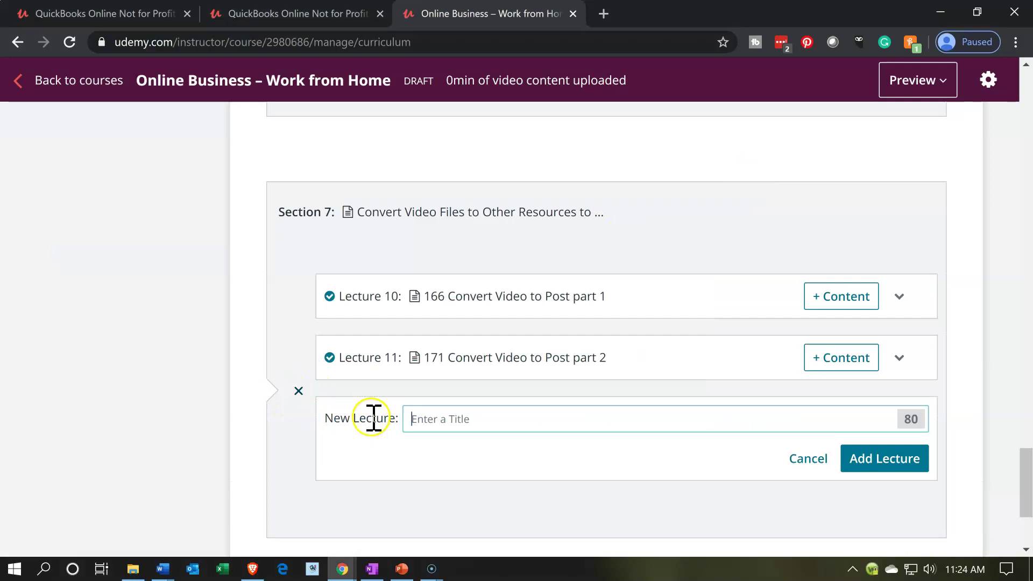
key("ctrl+v")
left_click(866, 459)
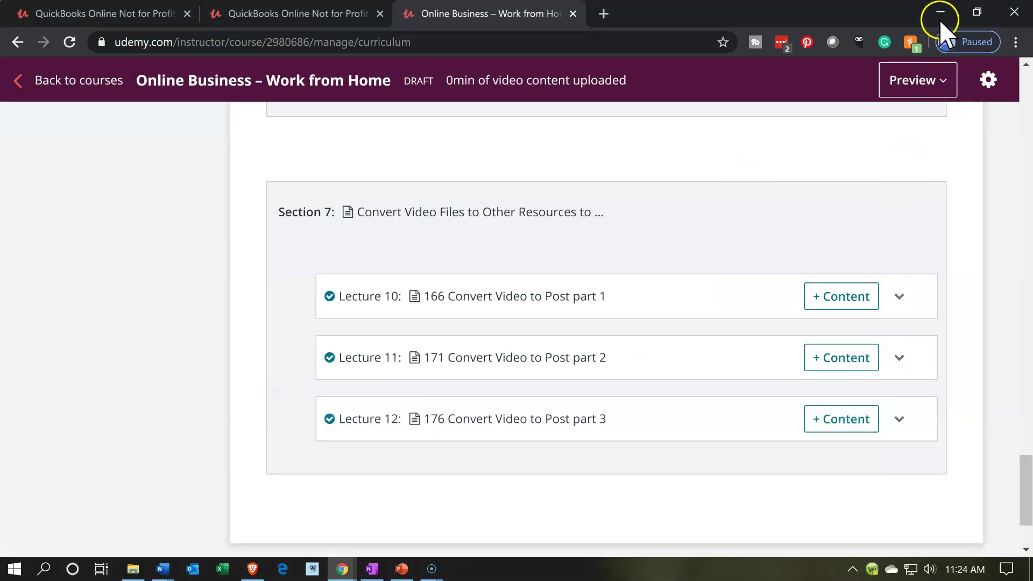
Switch to the Video folder in File Explorer and copy the name of the 182 Convert Post to Multiple Different Languages video file.
left_click(940, 15)
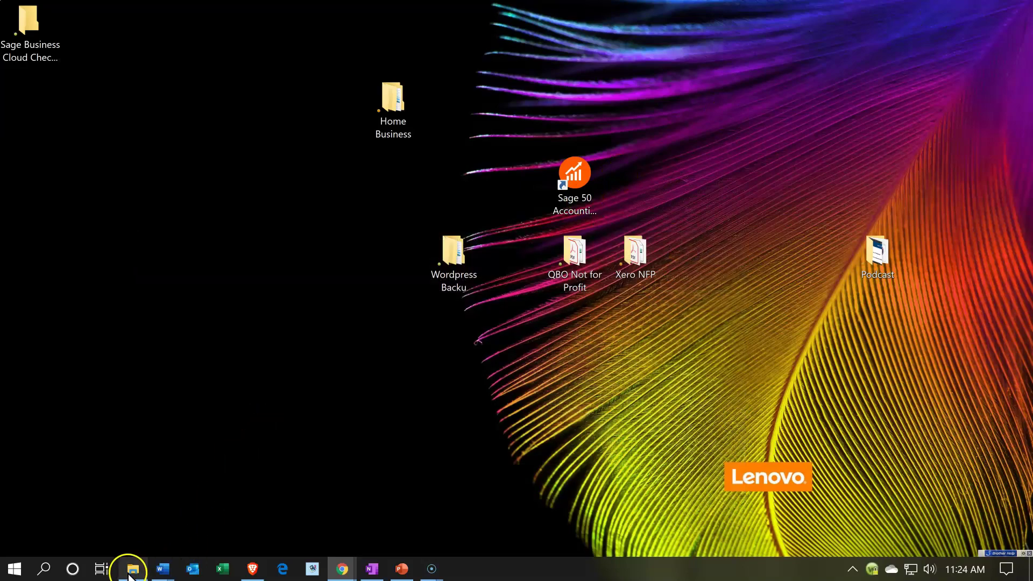
left_click(131, 574)
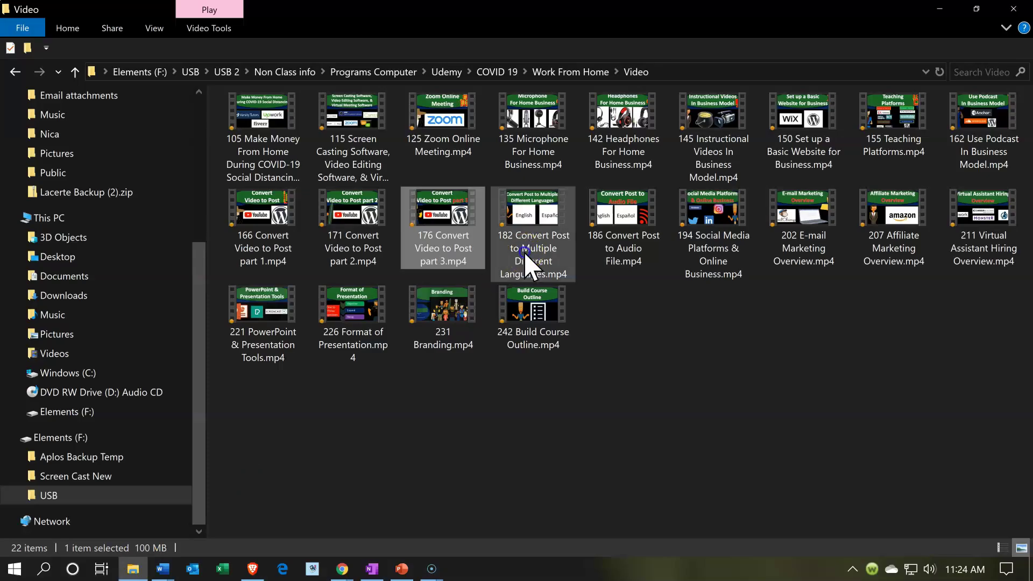
right_click(524, 252)
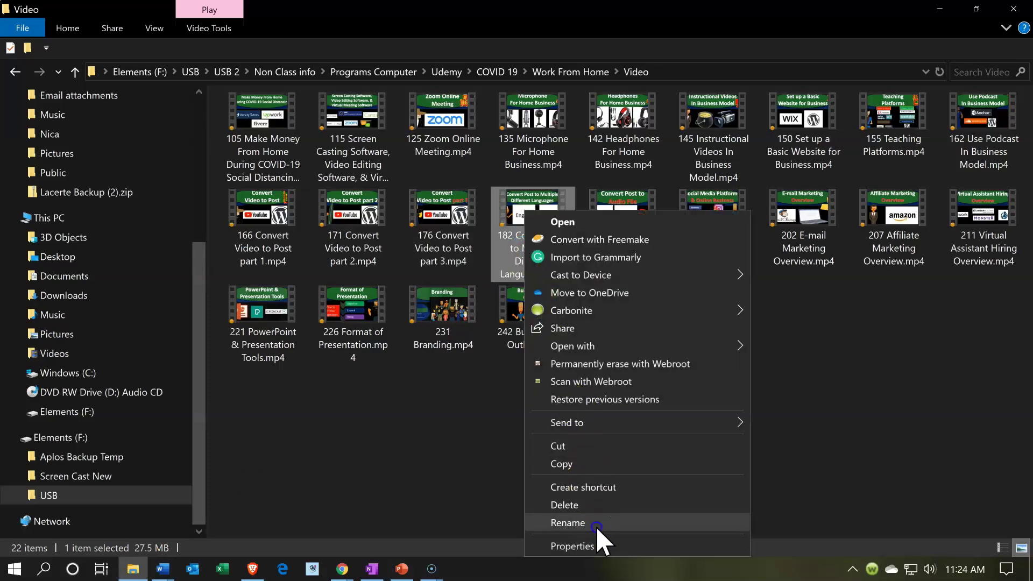
left_click(595, 526)
key("ctrl+c")
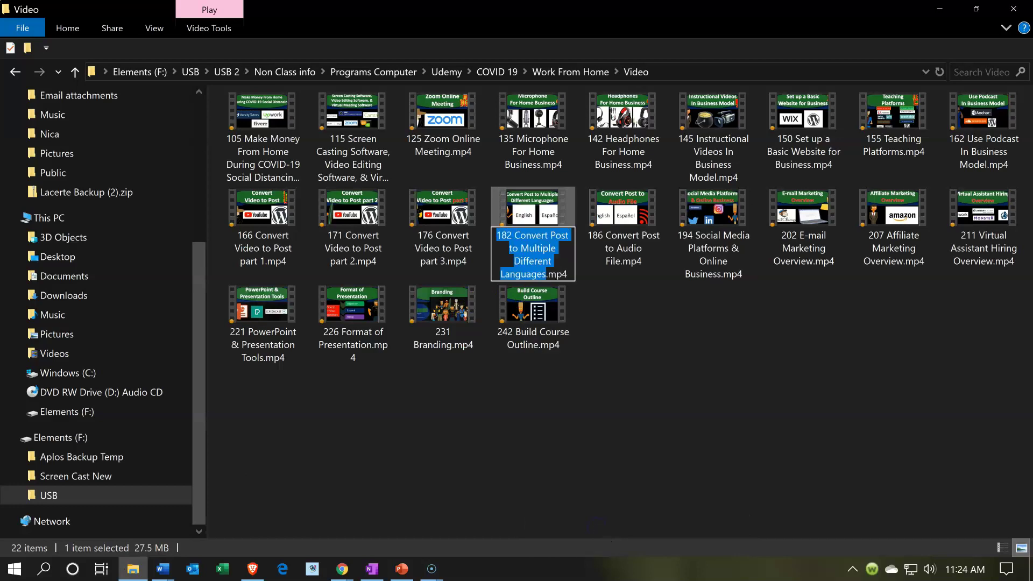
Return to the Udemy curriculum and add the lecture "182 Convert Post to Multiple Different Languages" below lecture 176.
mouse_move(343, 572)
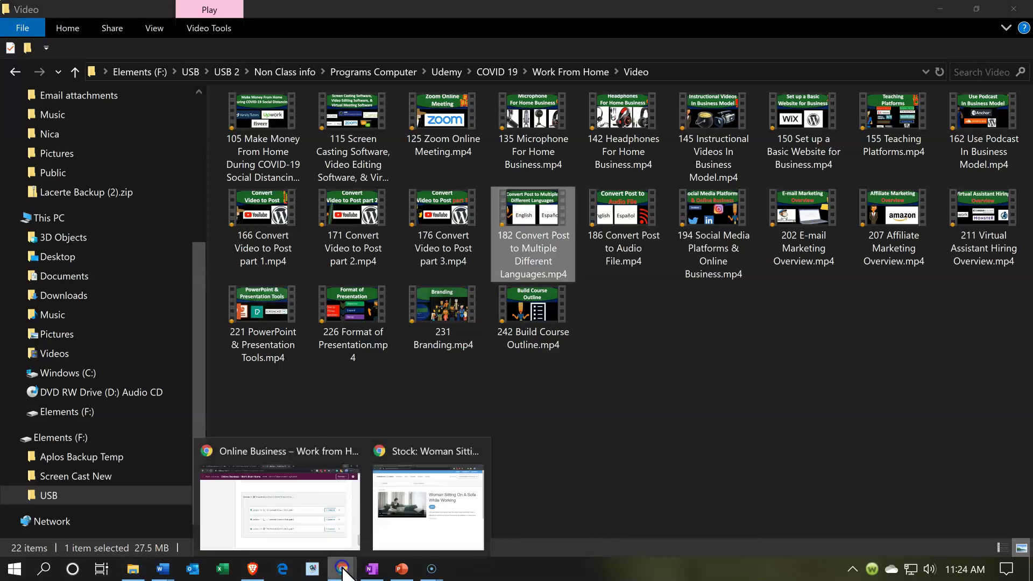
left_click(318, 522)
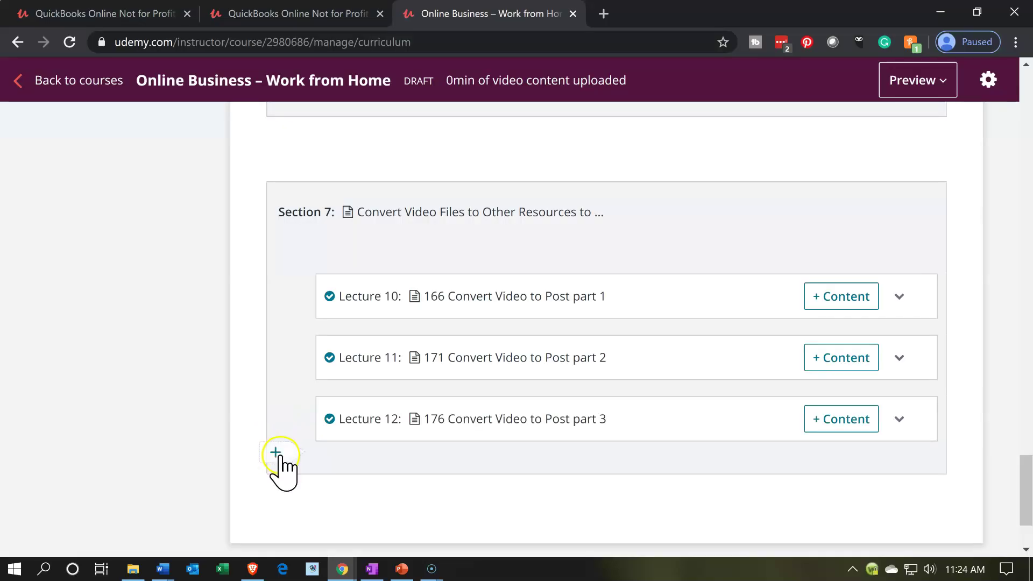
left_click(282, 453)
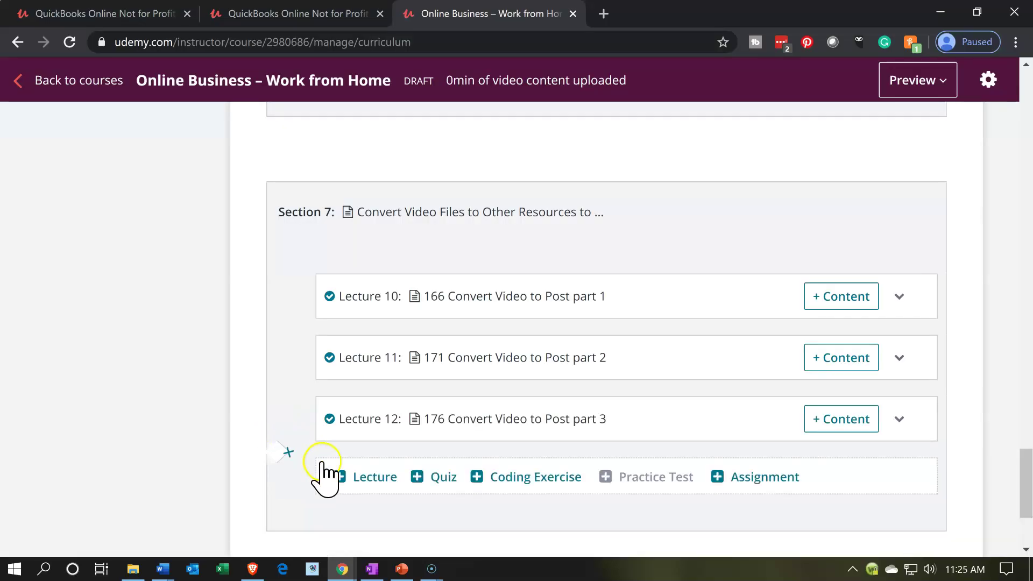
left_click(370, 483)
key("ctrl+v")
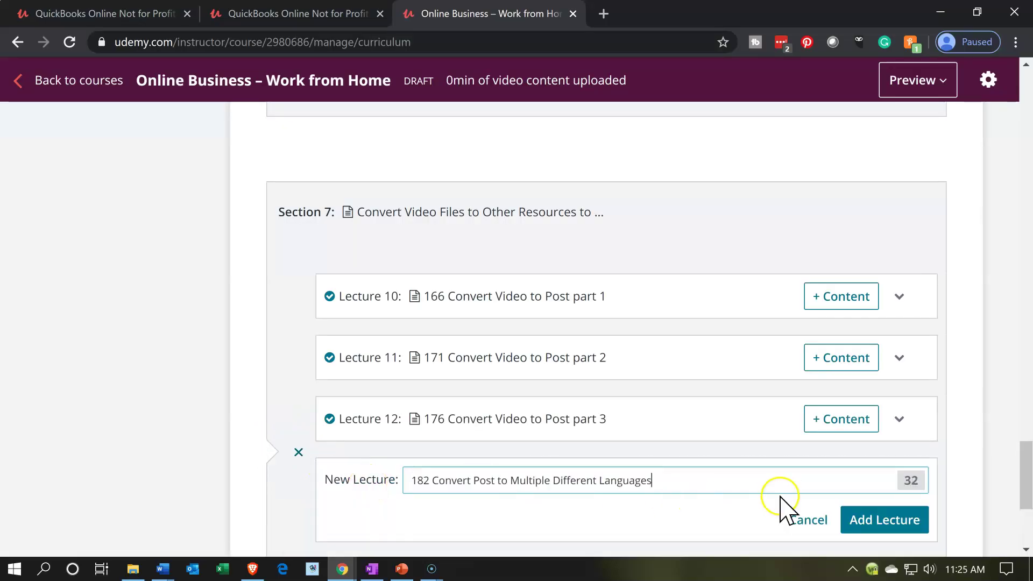
left_click(857, 521)
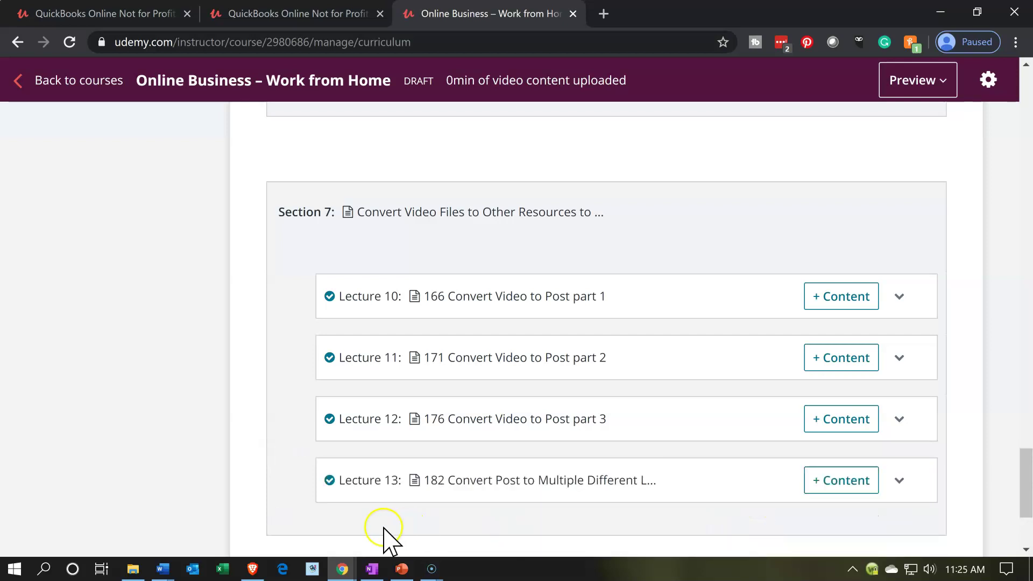
Switch to the Video folder in File Explorer and copy the name of the 186 Convert Post to Audio File video file.
left_click(132, 568)
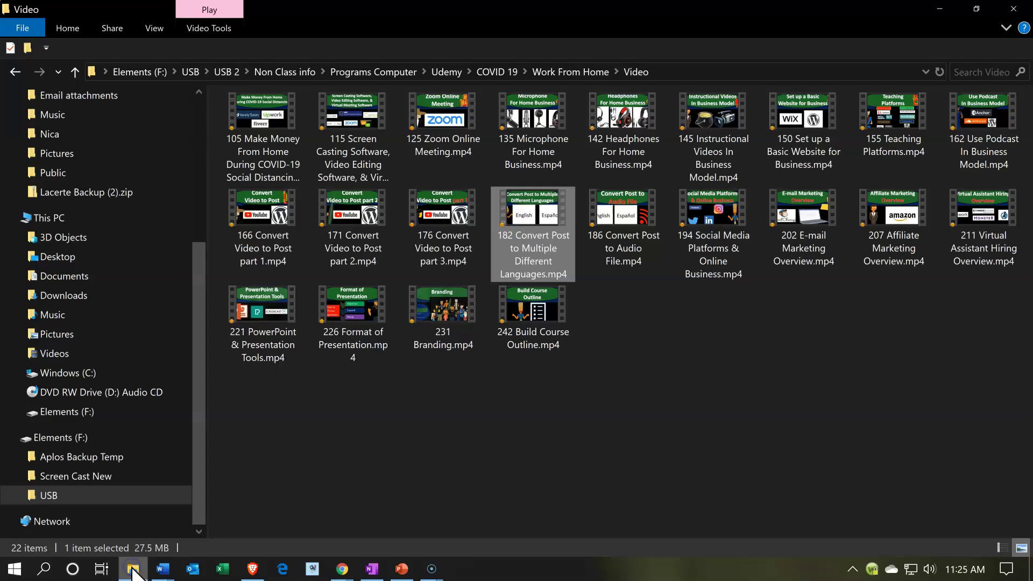
left_click(618, 235)
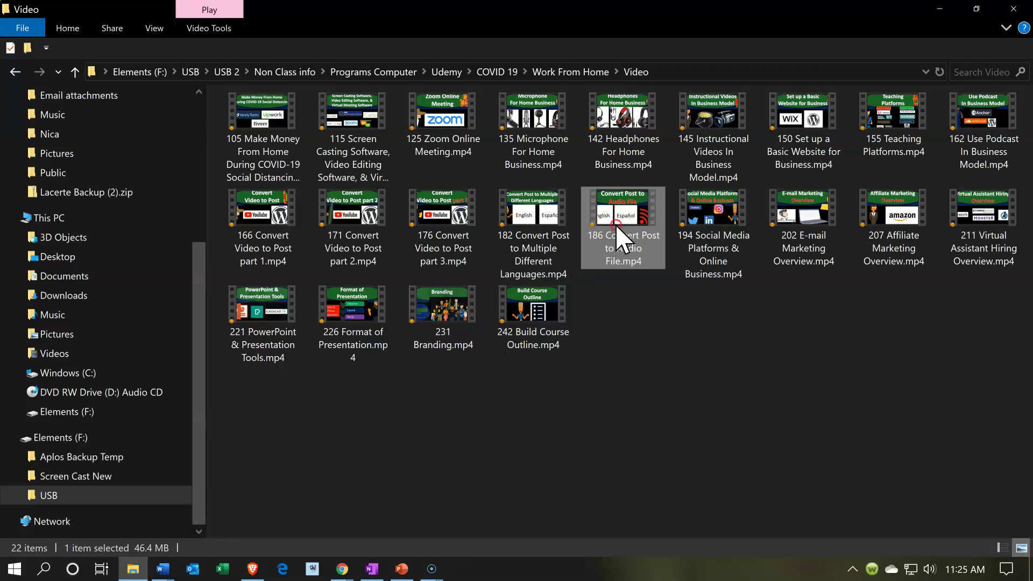
right_click(619, 239)
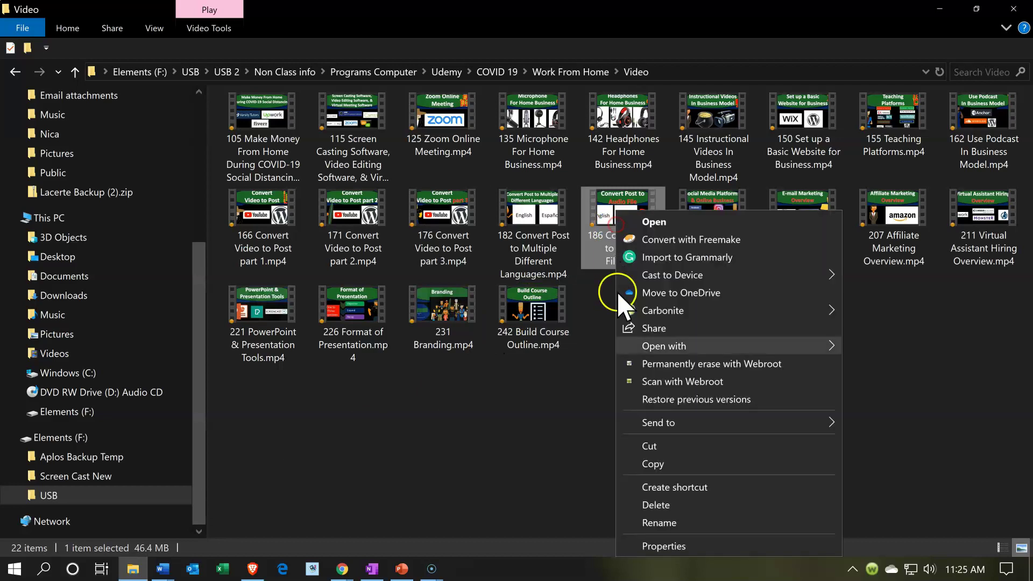
left_click(650, 528)
key("ctrl+c")
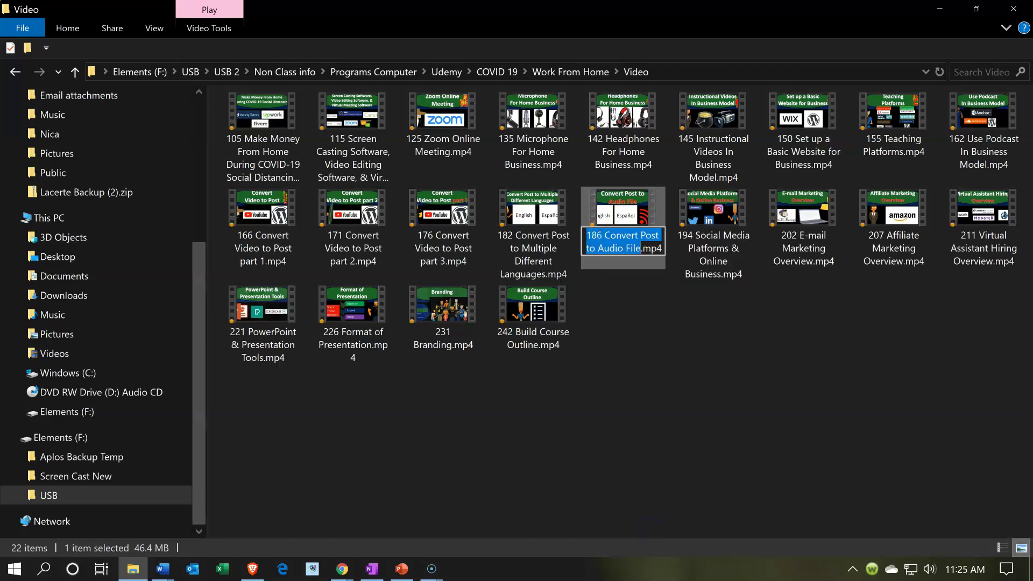
Return to the Udemy curriculum and add the lecture "186 Convert Post to Audio File" below lecture 182.
left_click(950, 12)
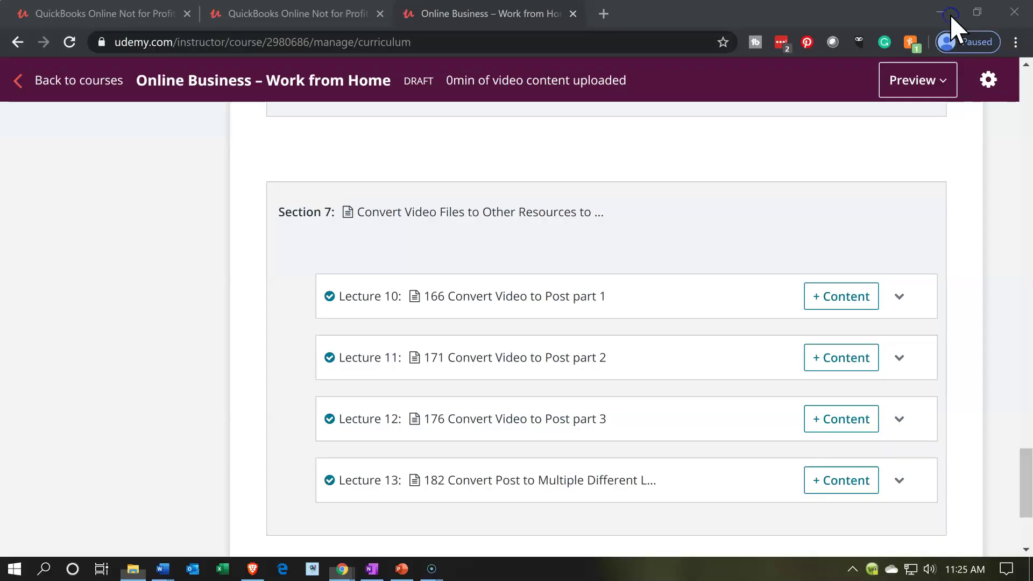
scroll(468, 376, "down", 3)
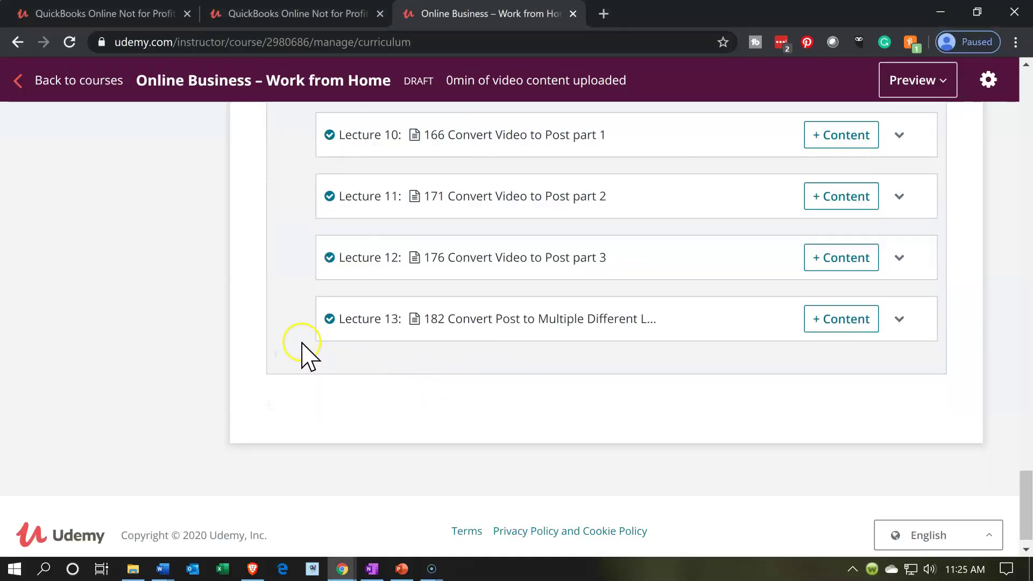
left_click(276, 352)
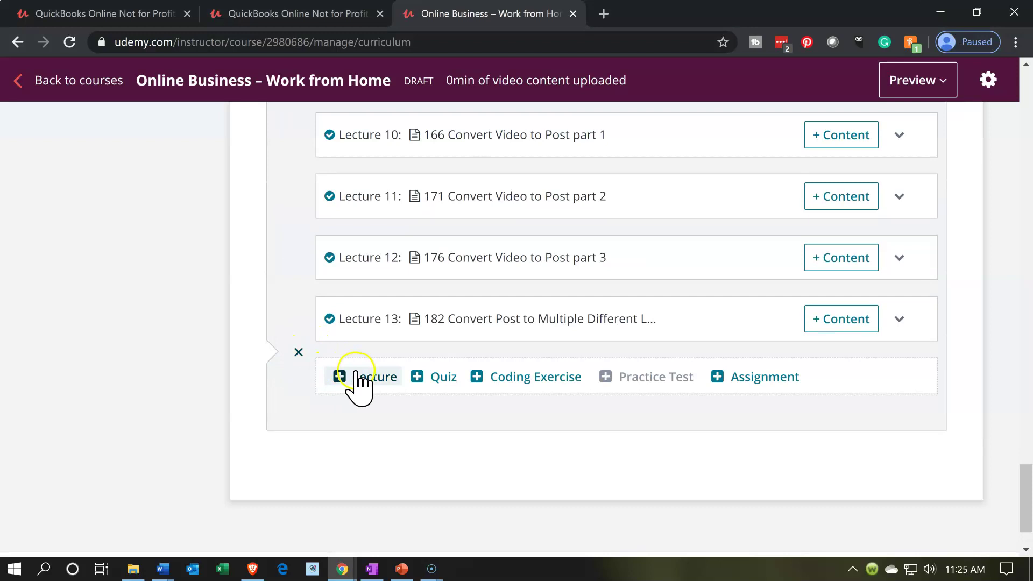
left_click(359, 376)
key("ctrl+v")
left_click(893, 415)
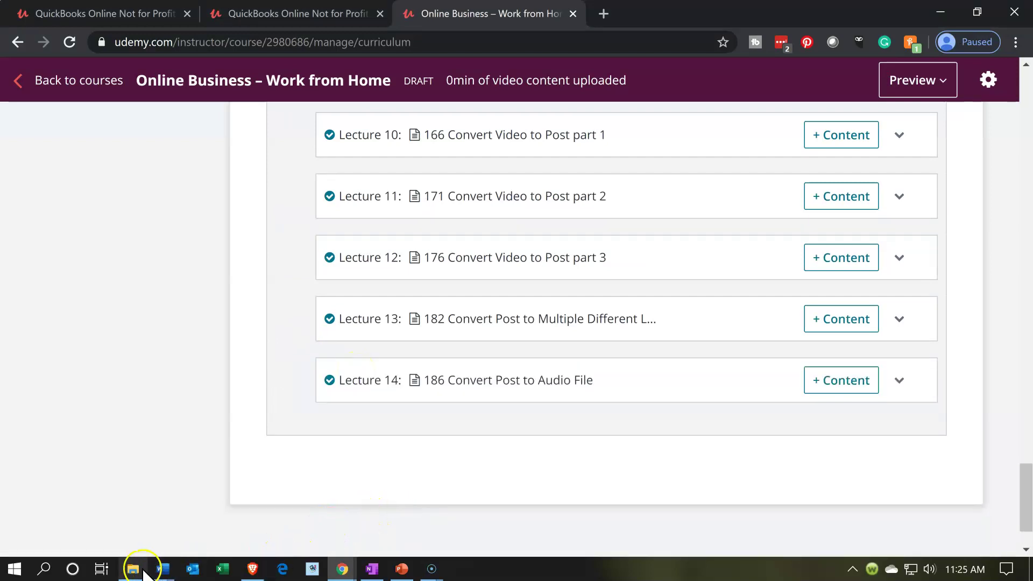
Switch to the Word outline and highlight the Convert Video Files heading with its items 166 to 186 in yellow.
left_click(143, 571)
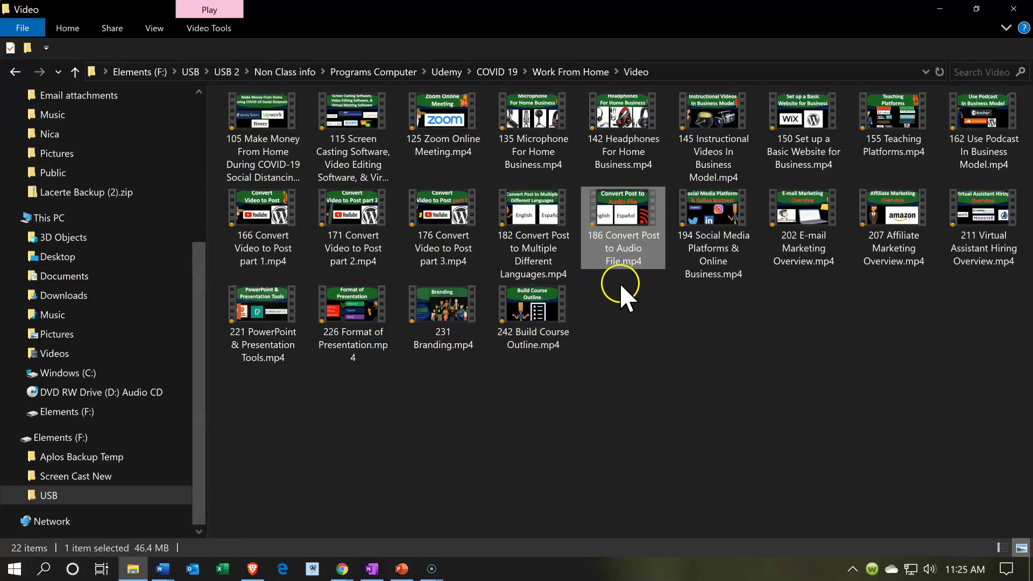
left_click(689, 232)
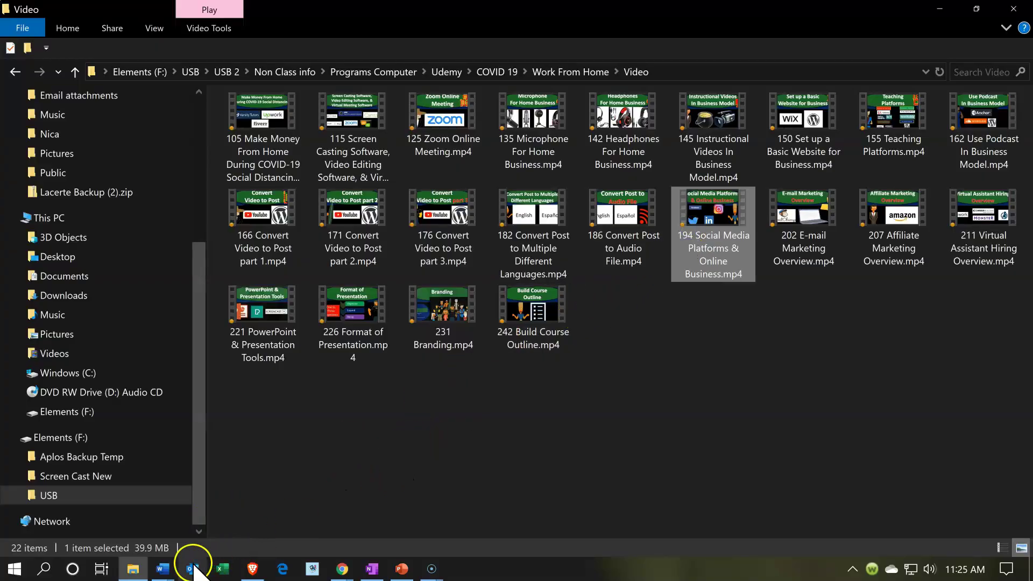
left_click(163, 569)
left_click(151, 515)
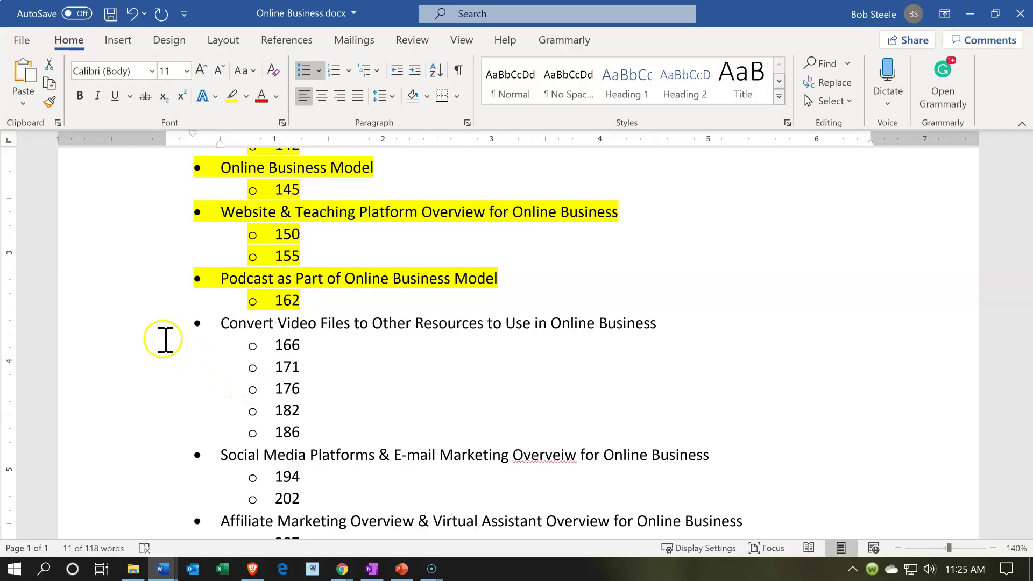
left_click_drag(165, 339, 171, 436)
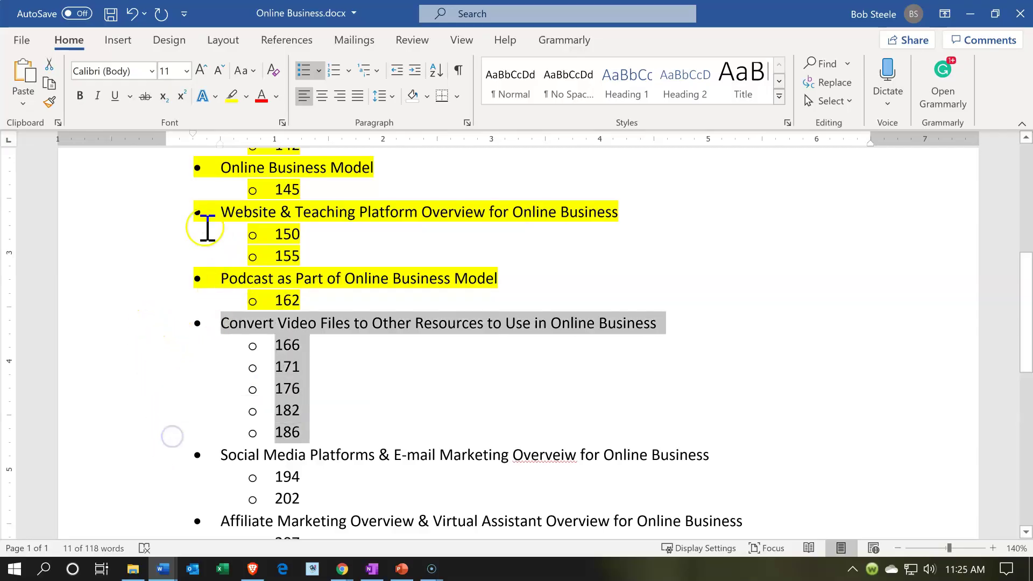
left_click(232, 96)
left_click(198, 364)
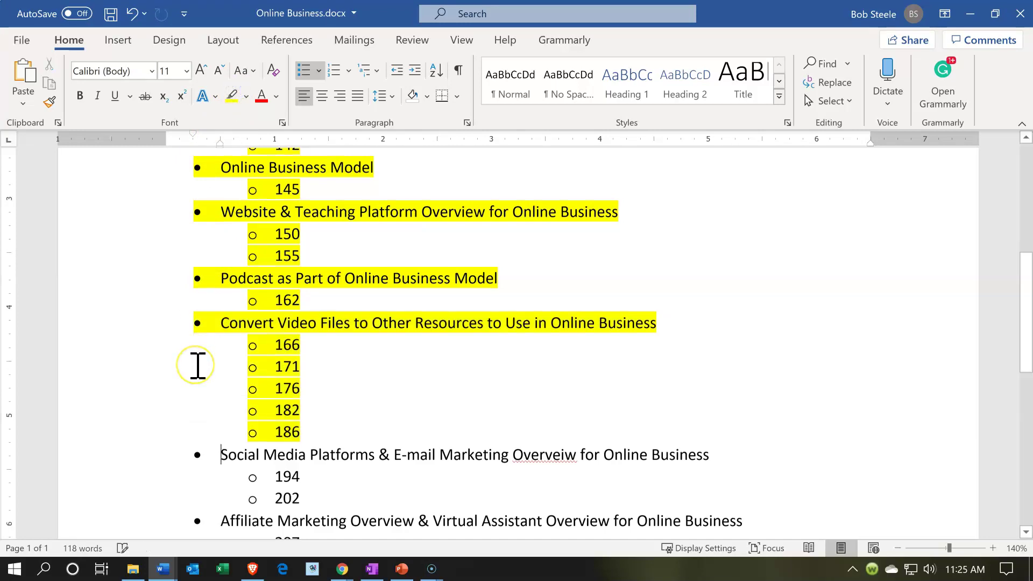
Copy the outline heading Social Media Platforms & E-mail Marketing Overveiw for Online Business and return to the Udemy curriculum.
scroll(198, 364, "down", 2)
left_click(132, 348)
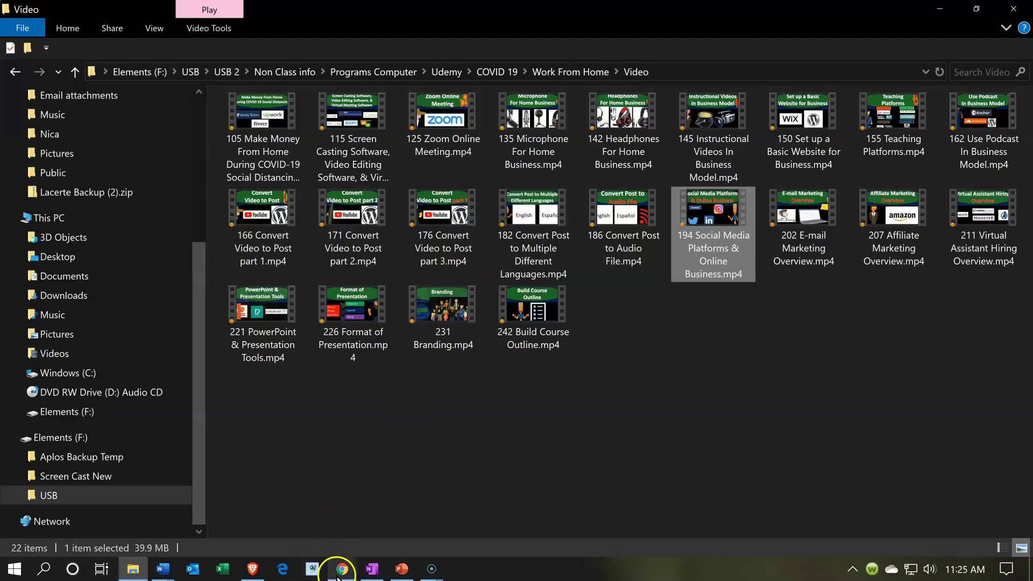
mouse_move(342, 572)
left_click(334, 542)
scroll(198, 382, "down", 2)
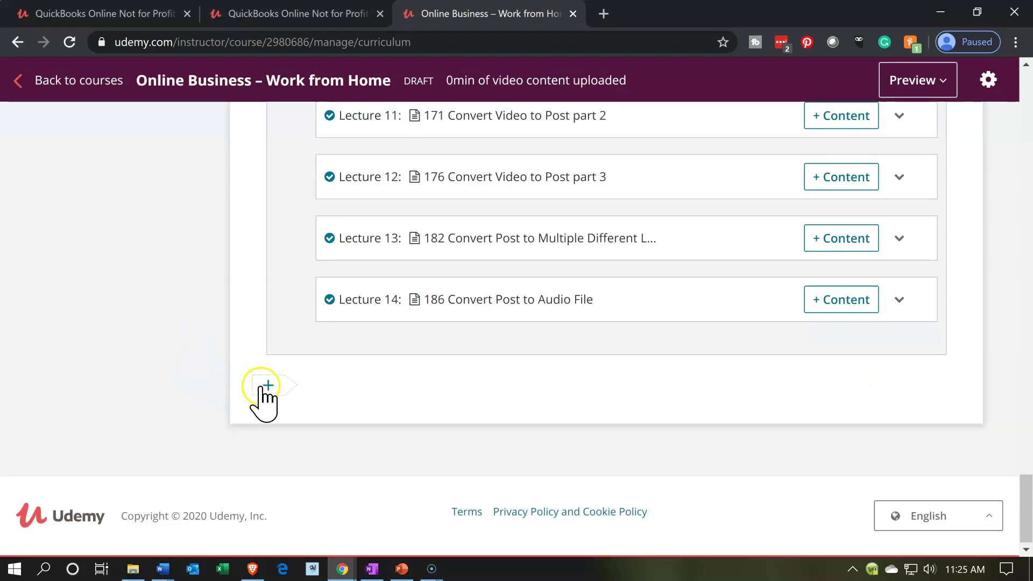
Start a new section below Section 7 titled "Social Media Platforms & E-mail Marketing Overview for Online Business", removing the pasted bullet and correcting the spelling of Overview.
left_click(267, 386)
left_click(394, 445)
type("•\tSocial Media Platforms & E-mail Marketing Overveiw for Online Business")
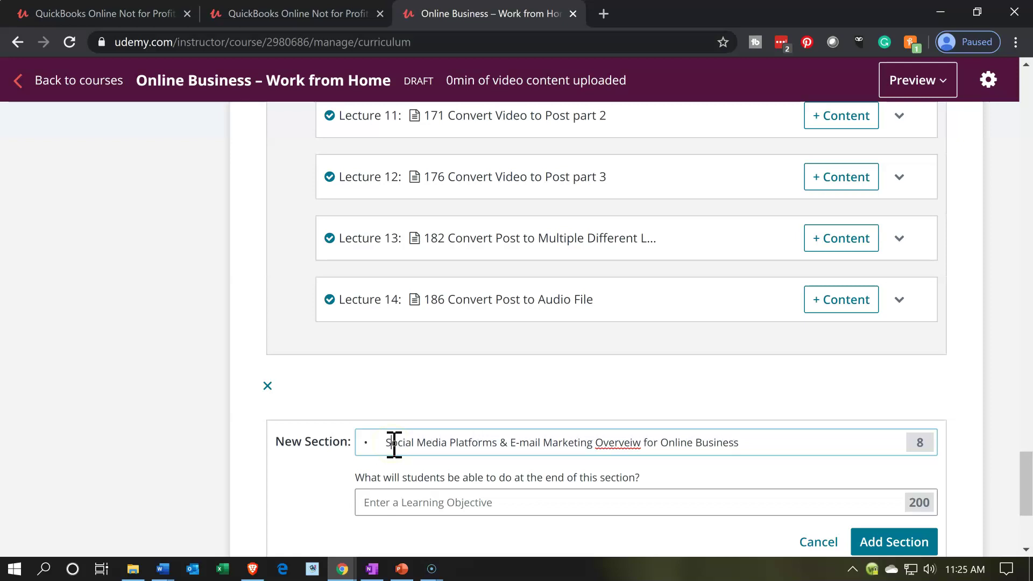
key("BackSpace")
key("BackSpace")
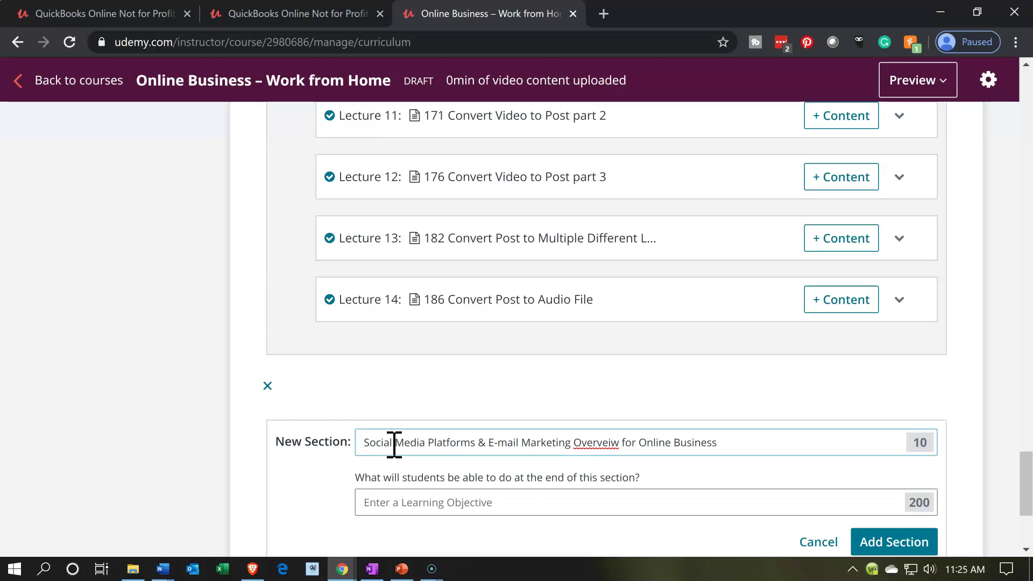
right_click(596, 442)
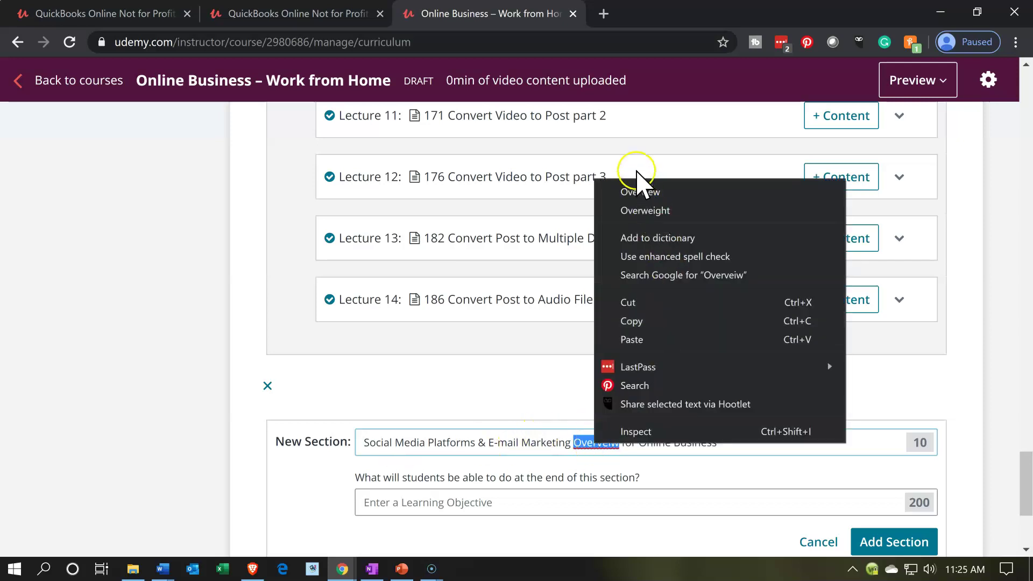
left_click(640, 192)
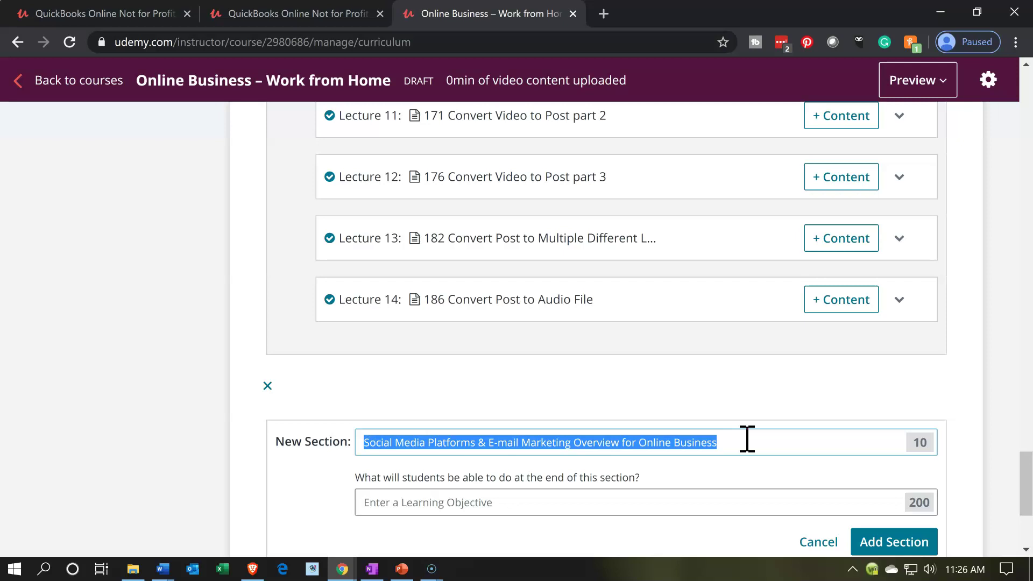
Enter "Social Media Platforms & E-mail Marketing Overview for Online Business" as the learning objective too and add the section.
scroll(745, 440, "down", 1)
left_click(569, 418)
type("Social Media Platforms & E-mail Marketing Overview for Online Business")
left_click(874, 463)
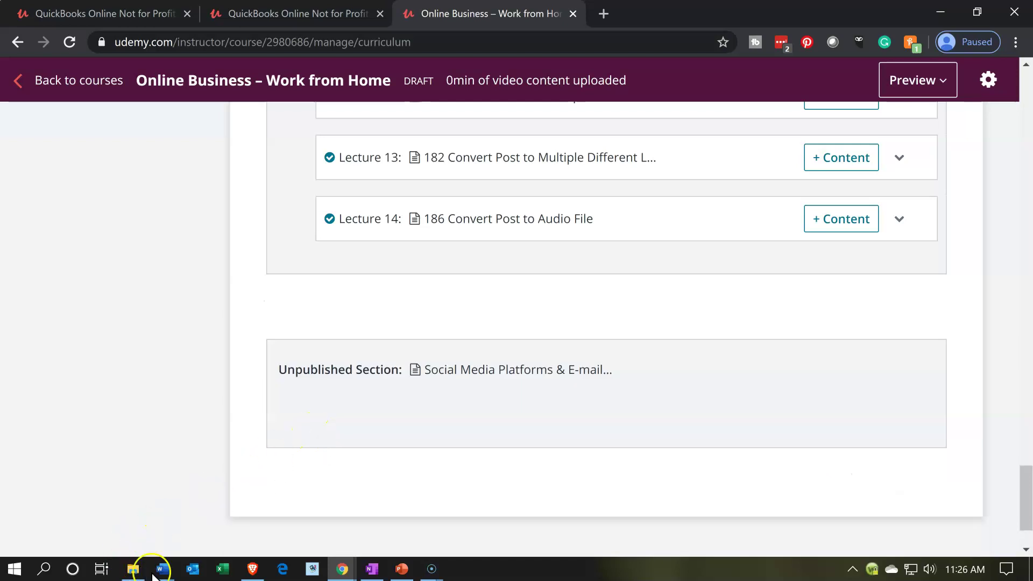
Switch to the Video folder, copy the file name of the 194 Social Media Platforms & Online Business video and return to the curriculum.
left_click(161, 572)
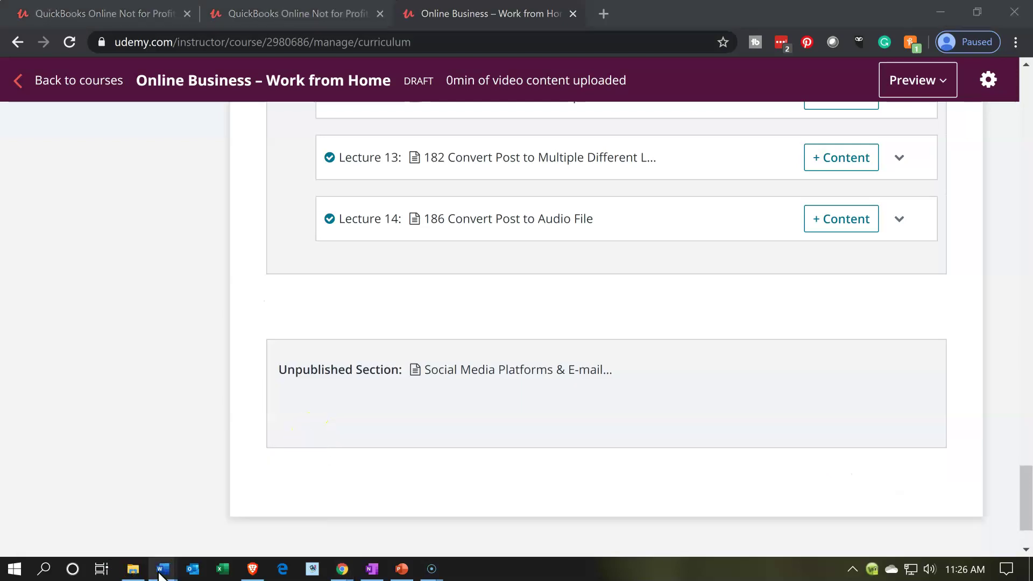
mouse_move(156, 536)
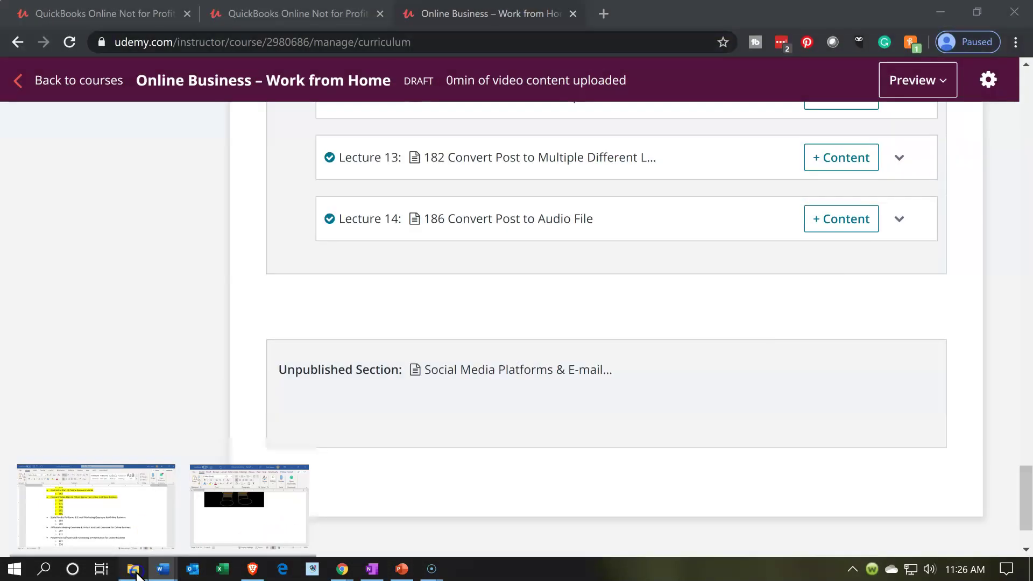
left_click(135, 571)
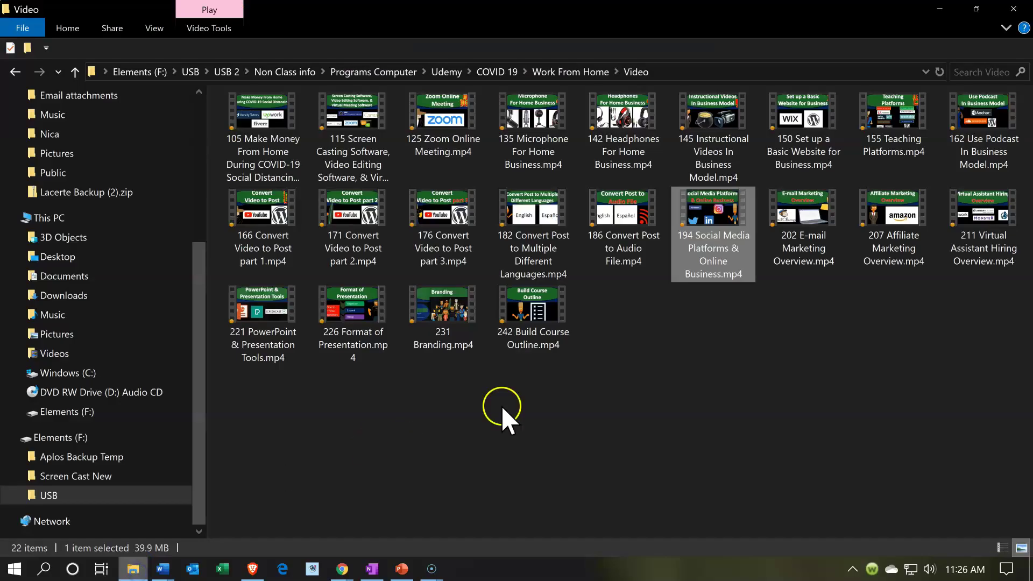
right_click(744, 249)
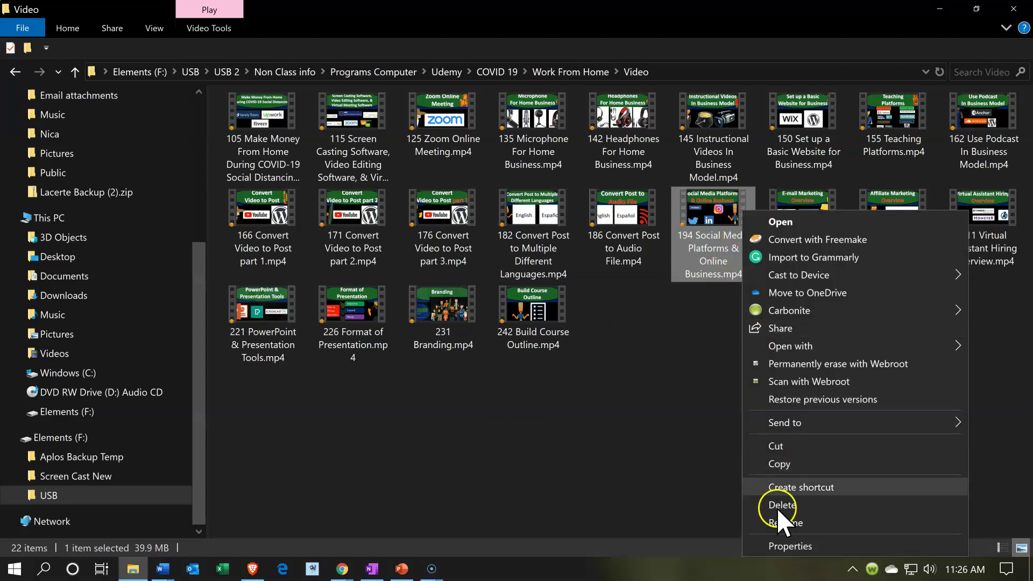
left_click(775, 522)
key("ctrl+c")
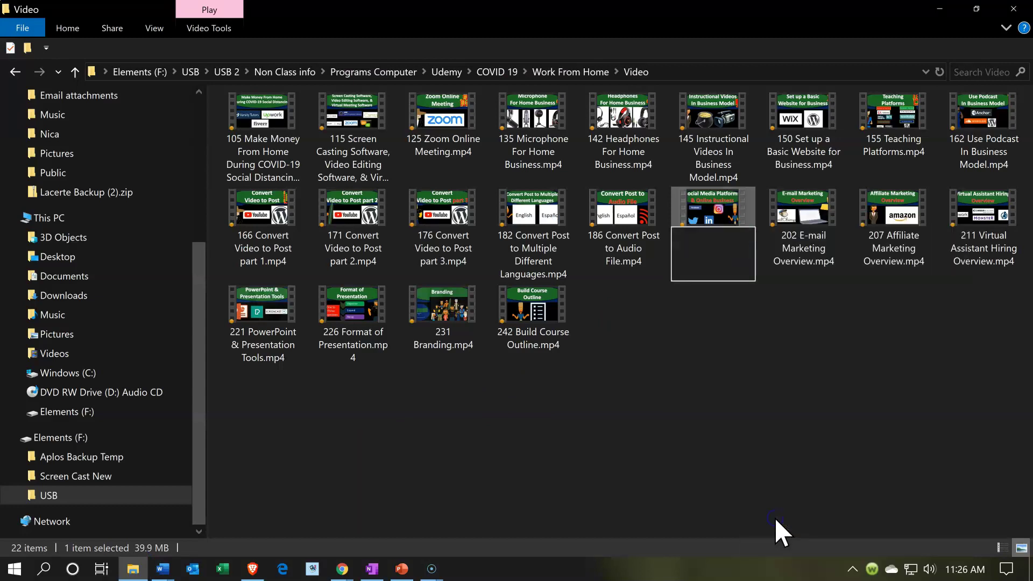
left_click(936, 10)
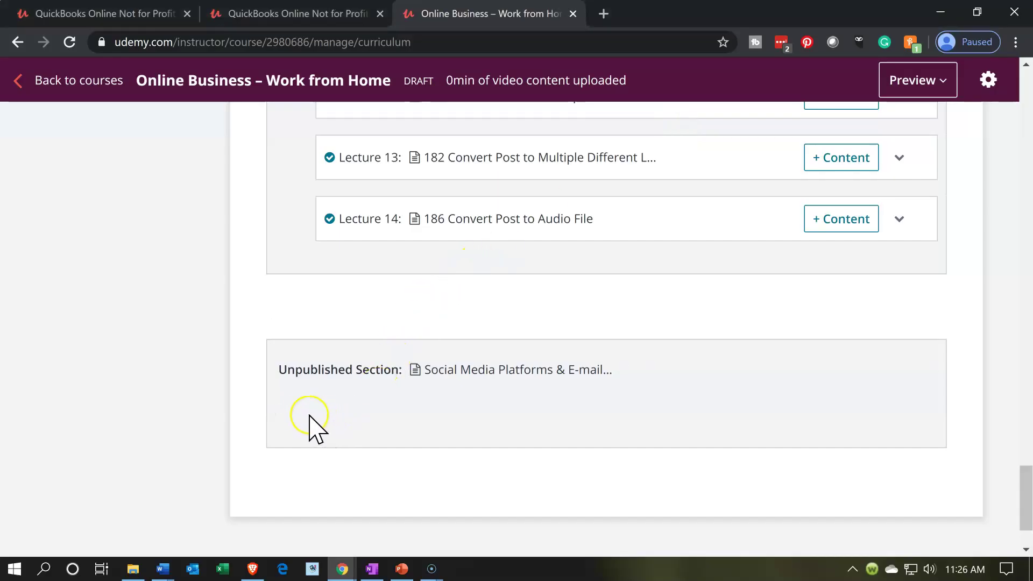
Add a lecture titled "194 Social Media Platforms & Online Business" to the new social media and e-mail marketing section.
left_click(284, 415)
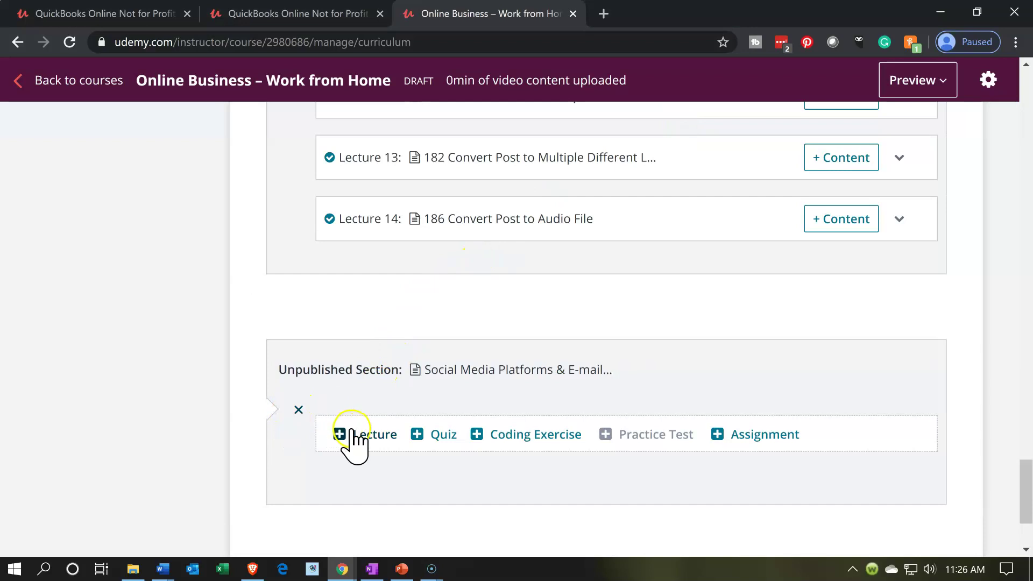
left_click(350, 435)
key("ctrl+v")
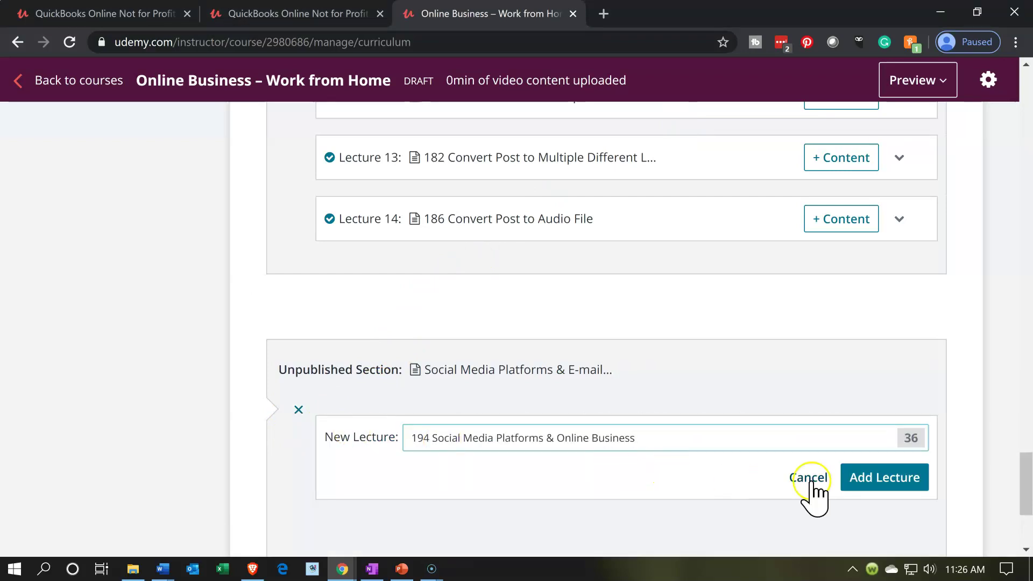
left_click(883, 488)
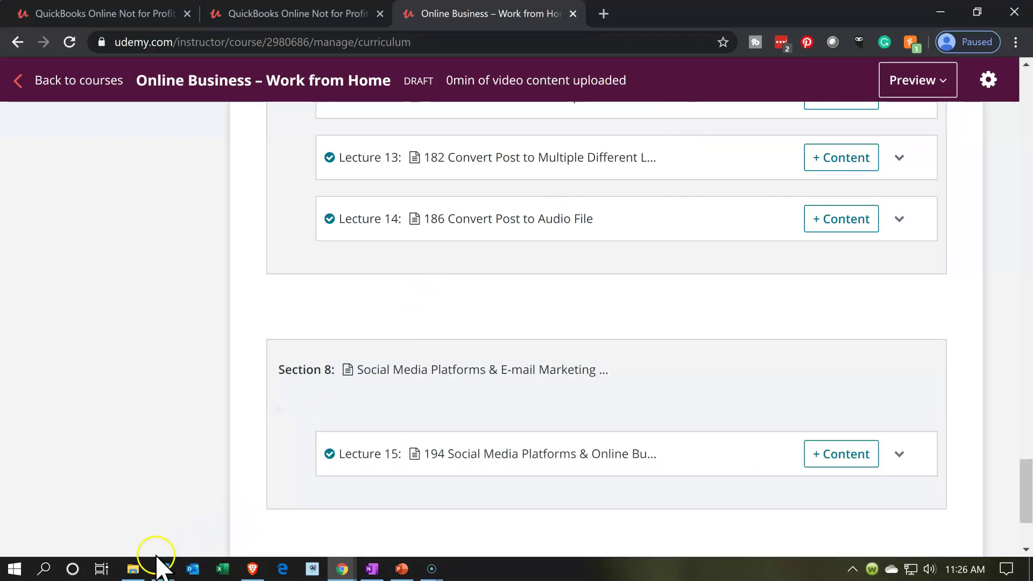
Copy the file name of the 202 E-mail Marketing Overview video from the Video folder and return to the curriculum.
left_click(132, 569)
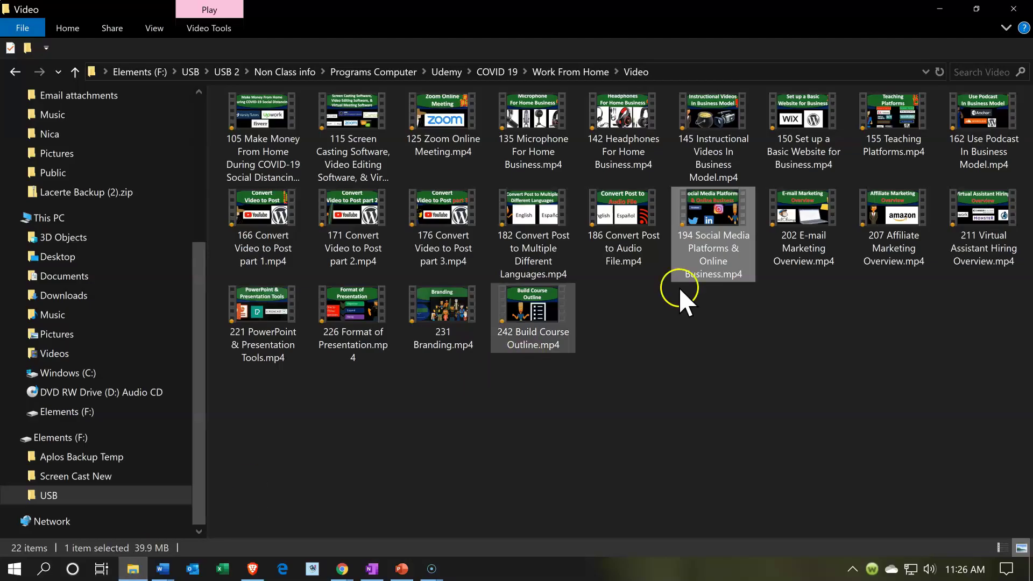
left_click(799, 226)
right_click(800, 225)
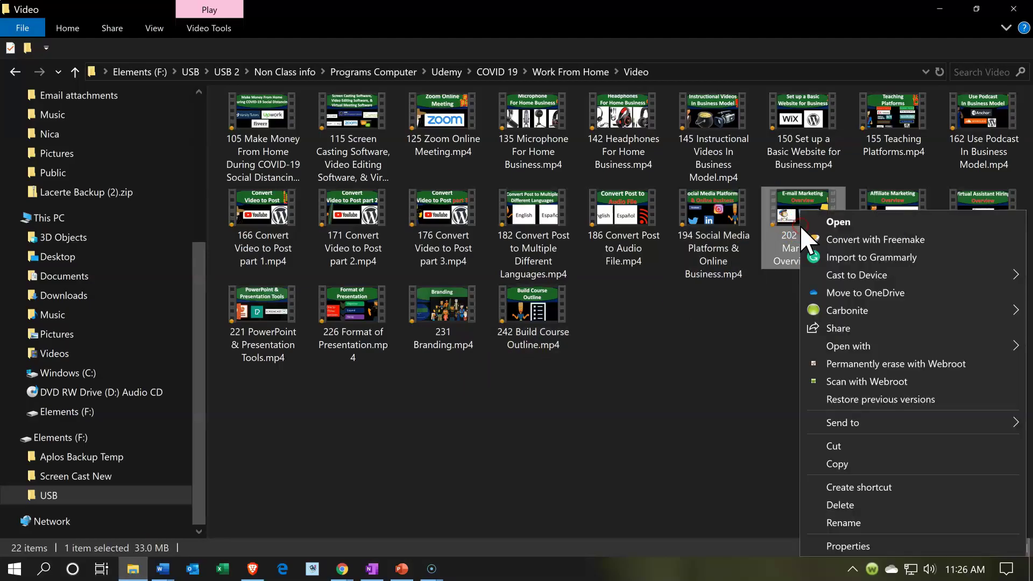
left_click(831, 522)
key("ctrl+c")
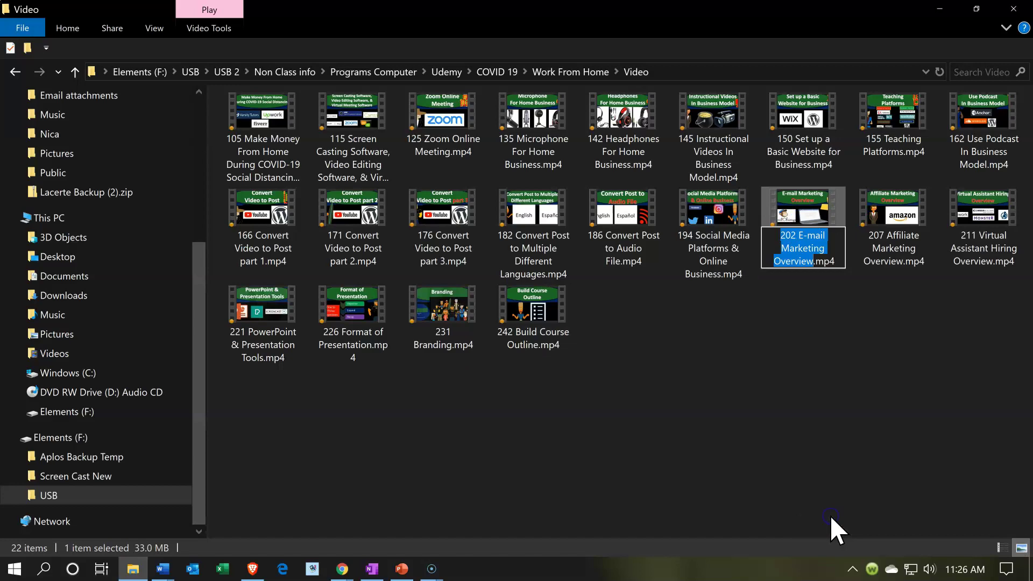
left_click(940, 9)
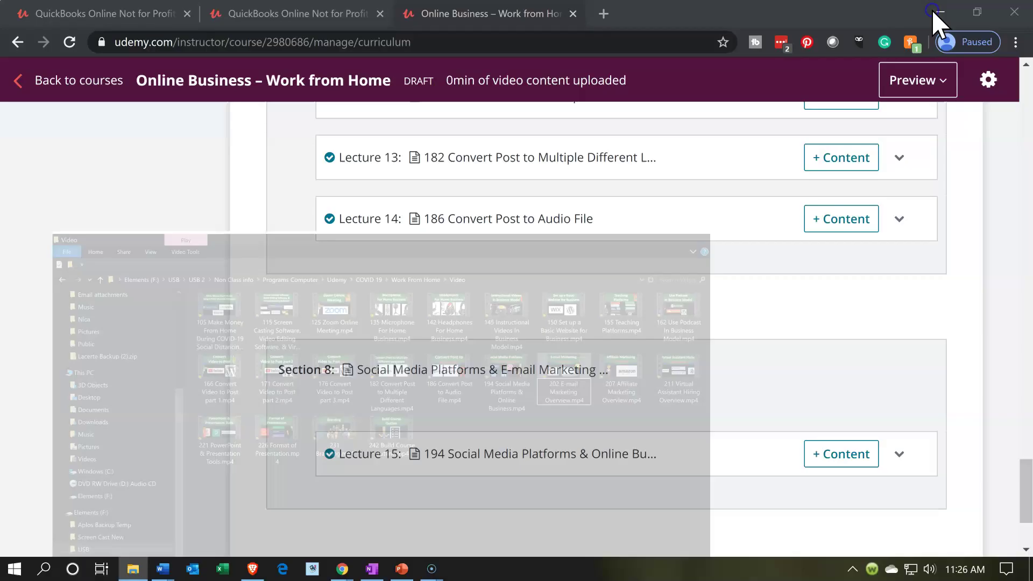
Add a lecture titled "202 E-mail Marketing Overview" below Lecture 15 in Section 8.
left_click(295, 492)
left_click(354, 510)
key("ctrl+v")
scroll(353, 507, "down", 2)
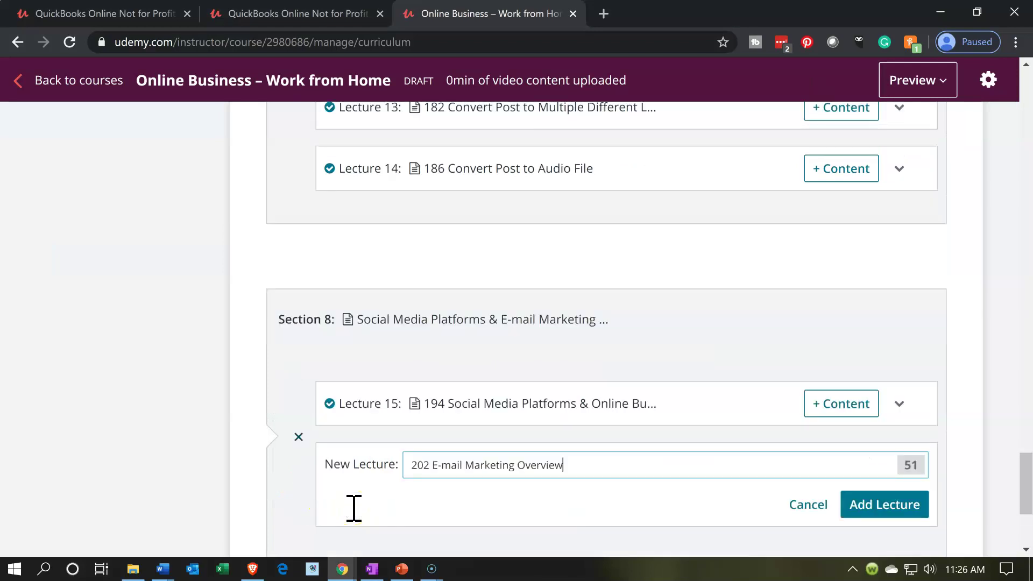
left_click(856, 475)
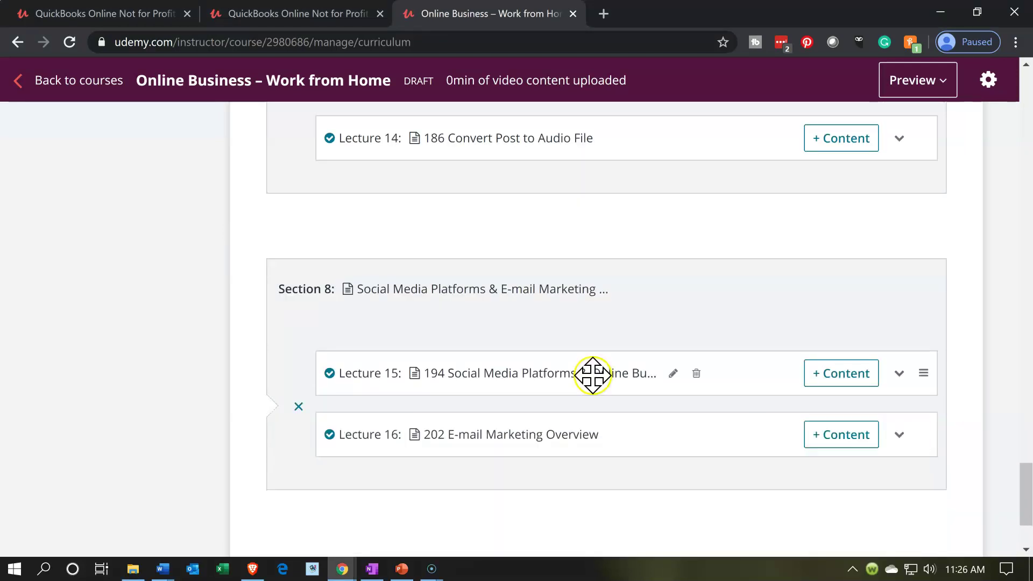
Switch to the Word outline and highlight the Social Media Platforms heading with its items 194 and 202 in yellow.
scroll(592, 374, "down", 1)
left_click(161, 572)
left_click(138, 535)
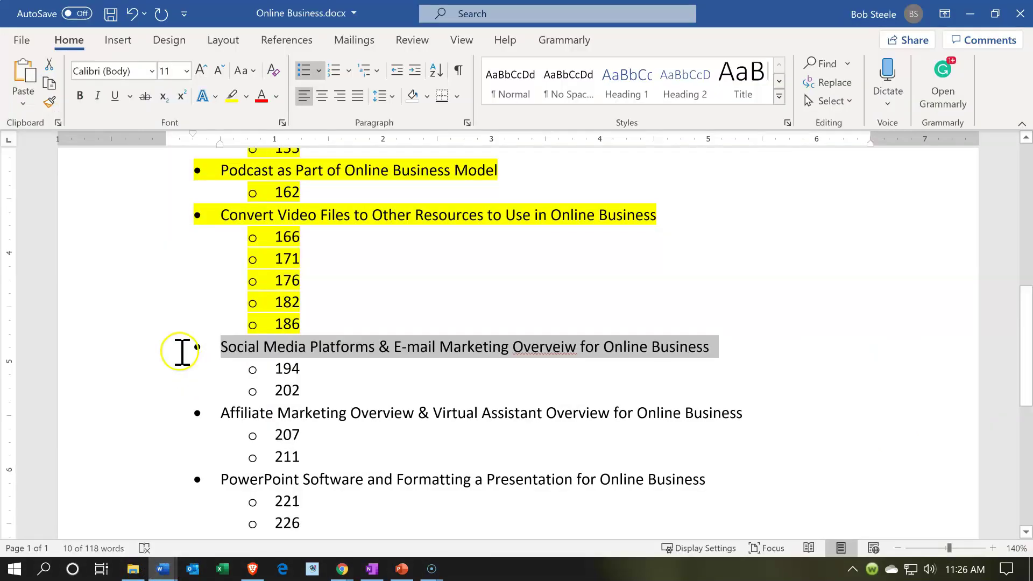
scroll(135, 323, "down", 1)
left_click_drag(135, 302, 137, 339)
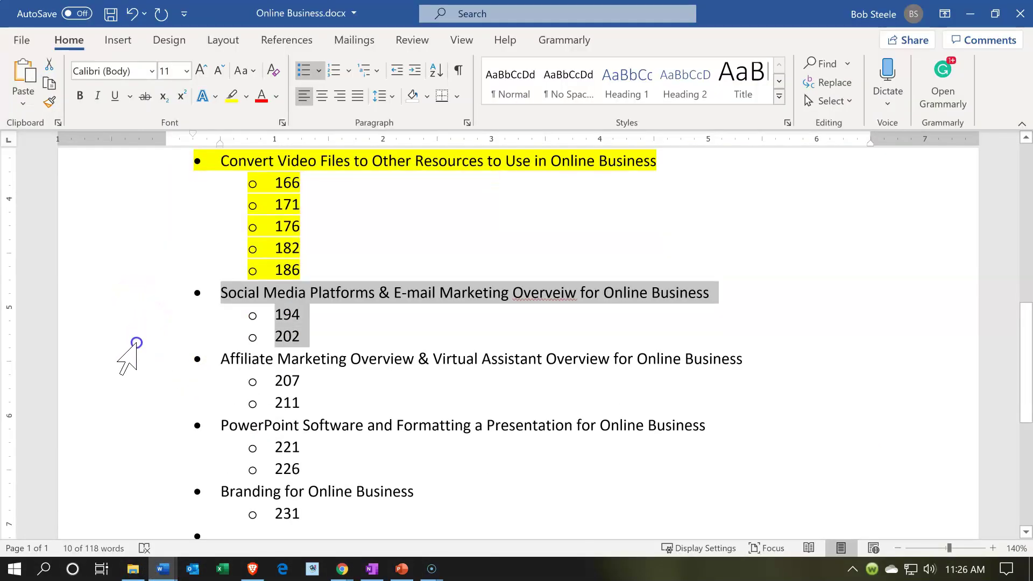
left_click(234, 97)
Copy the next outline heading and start a Udemy section below Section 8 titled "Affiliate Marketing Overview & Virtual Assistant Overview for Online Business", without the bullet.
left_click(135, 358)
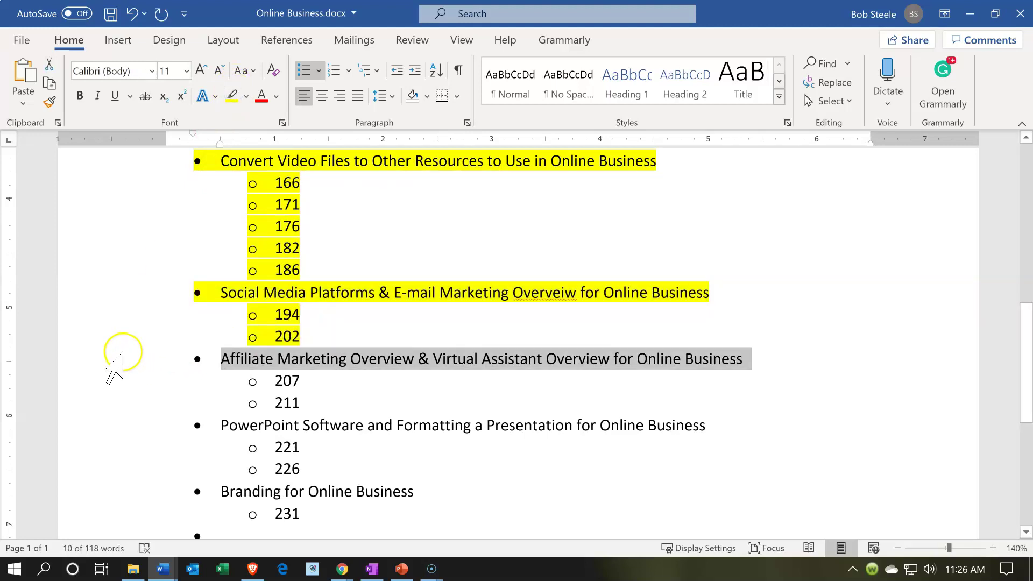
left_click(962, 11)
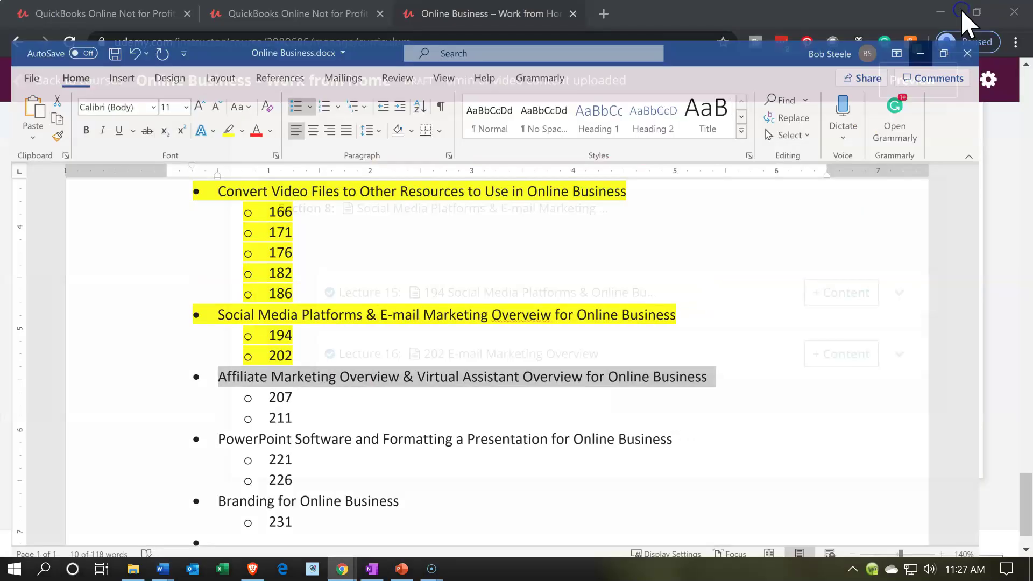
scroll(270, 387, "down", 1)
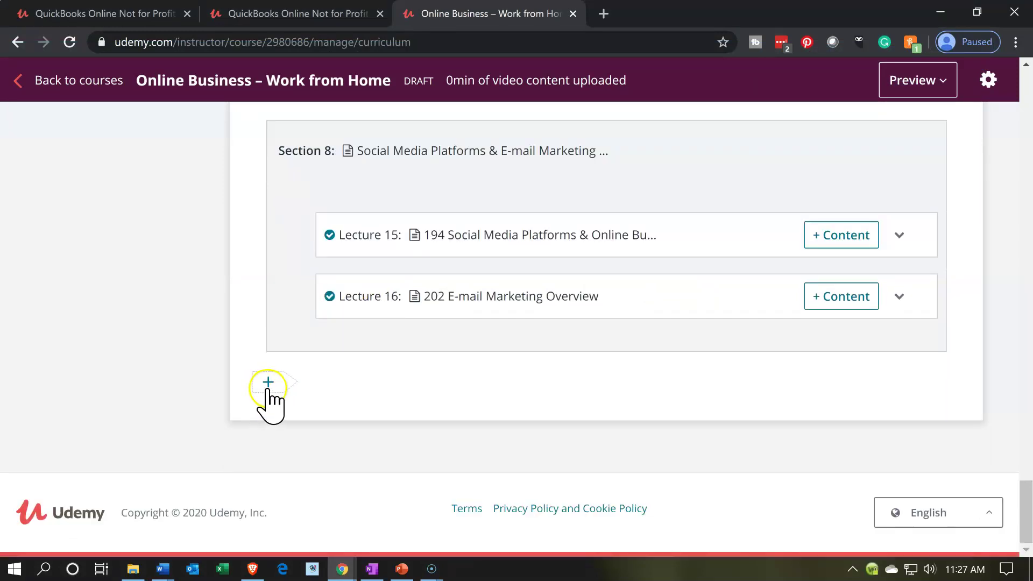
left_click(254, 392)
left_click(399, 434)
type("•\tAffiliate Marketing Overview & Virtual Assistant Overview for Online Business")
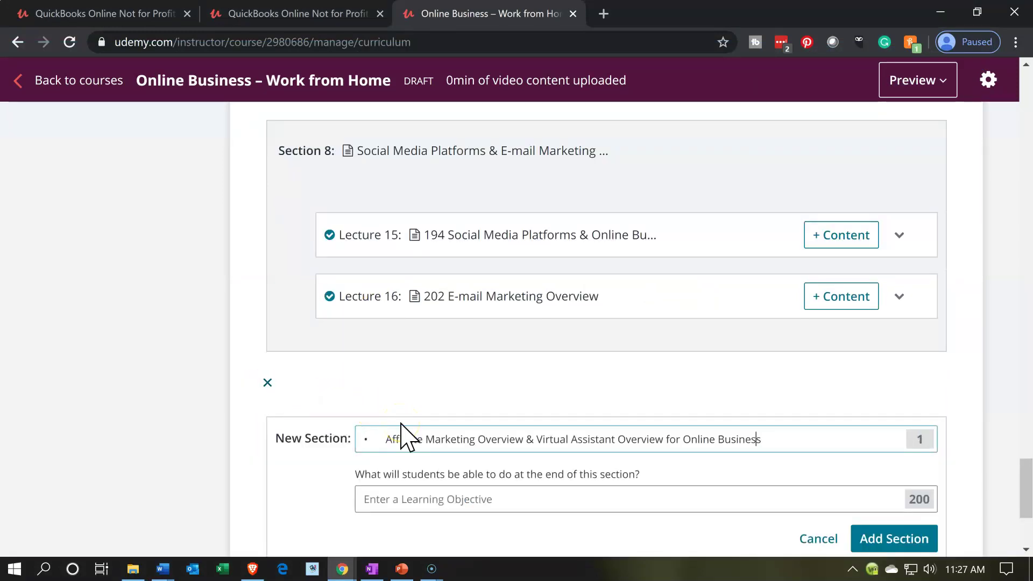
scroll(400, 436, "down", 1)
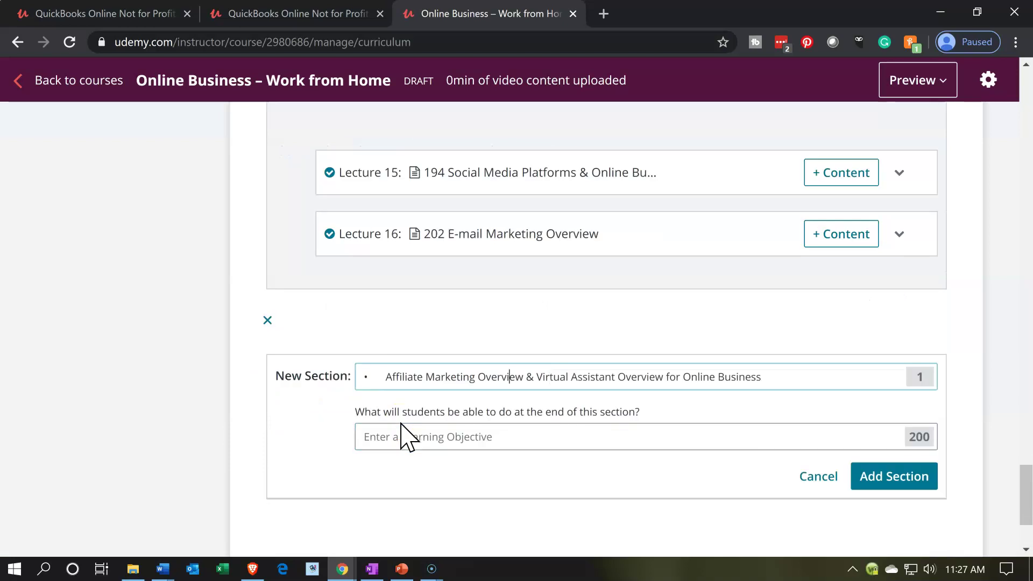
key("Left")
key("Left")
key("Left")
key("Left")
key("Left")
key("Left")
key("Left")
key("Left")
key("Left")
key("Left")
key("Left")
key("BackSpace")
key("BackSpace")
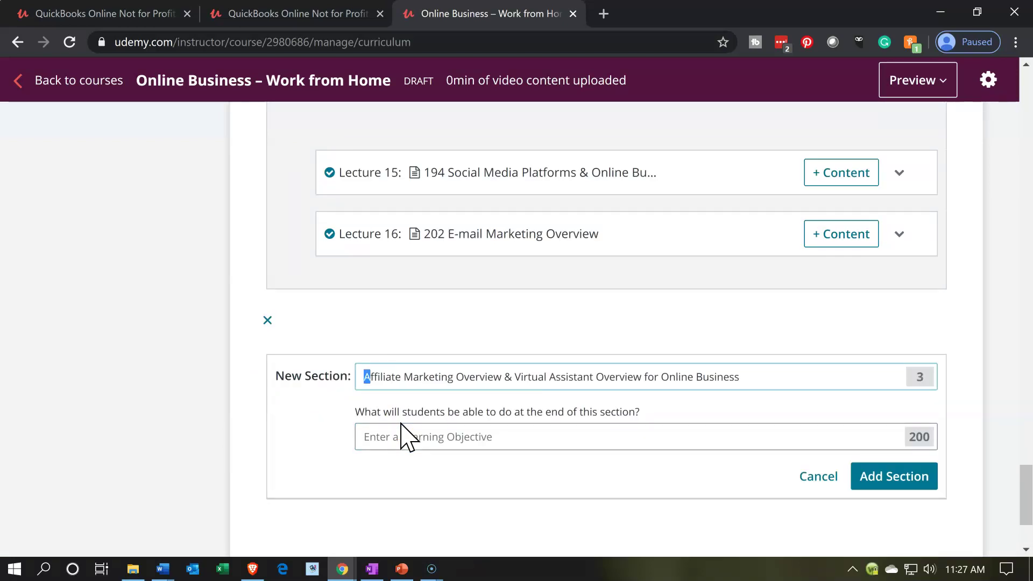
Enter "Affiliate Marketing Overview & Virtual Assistant Overview for Online Business" as the learning objective too and add the section.
key("shift+Right")
key("shift+Right")
key("shift+Right")
key("shift+Right")
key("shift+Right")
key("shift+Right")
key("shift+Right")
key("shift+Right")
key("shift+Right")
key("shift+Right")
key("shift+Right")
key("shift+Right")
key("shift+Right")
key("shift+Right")
key("shift+Right")
key("shift+Right")
key("shift+Right")
key("shift+Right")
key("shift+Right")
key("shift+Right")
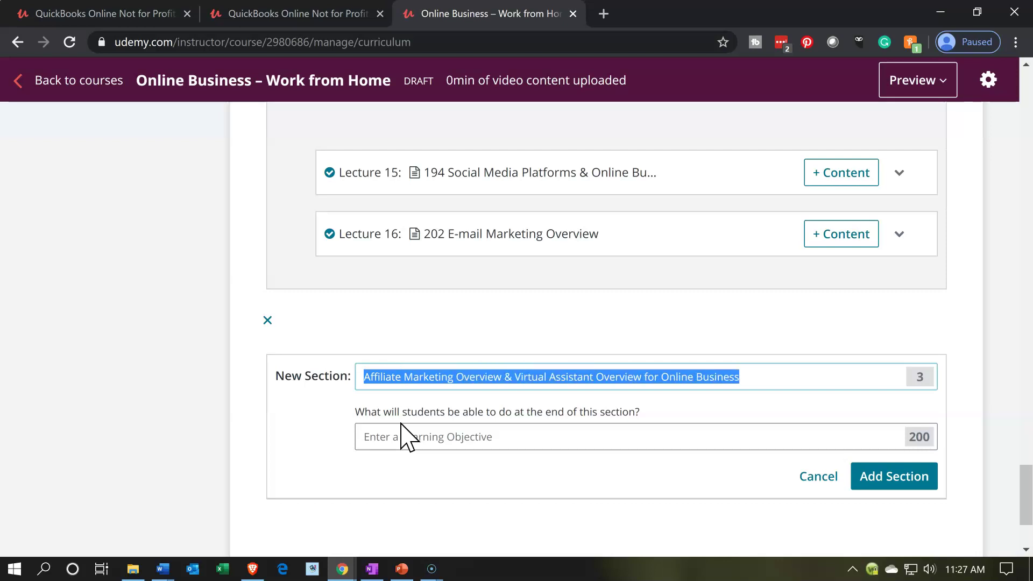
left_click(386, 434)
type("Affiliate Marketing Overview & Virtual Assistant Overview for Online Business")
left_click(883, 480)
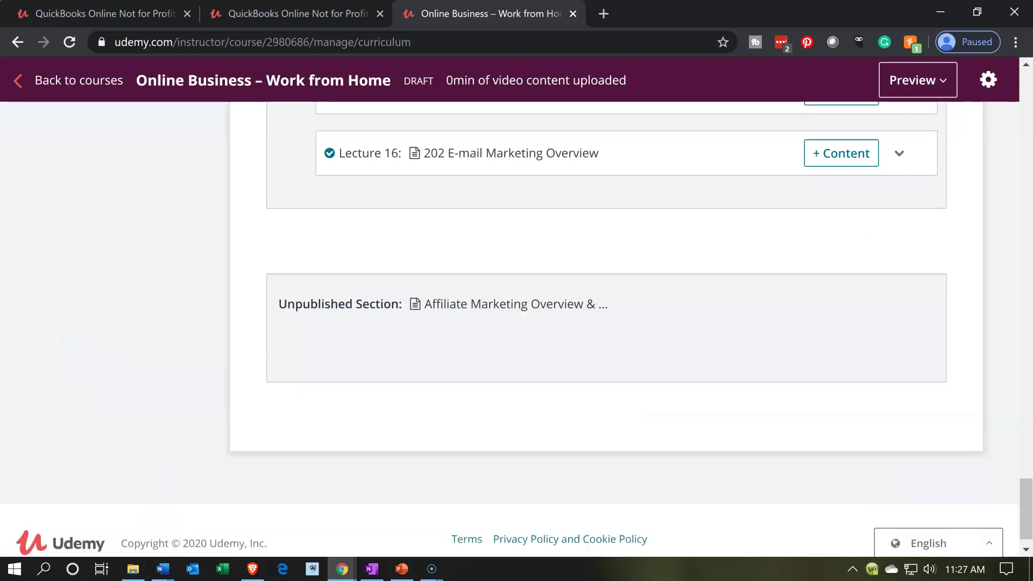
Copy the file name of the 207 Affiliate Marketing Overview video from the Video folder and return to the curriculum.
mouse_move(161, 570)
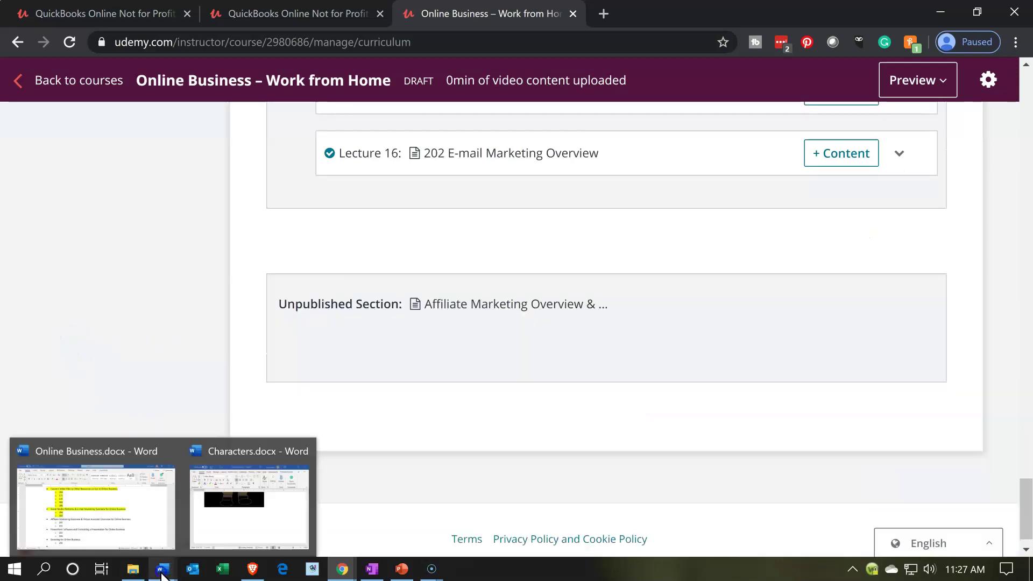
mouse_move(131, 533)
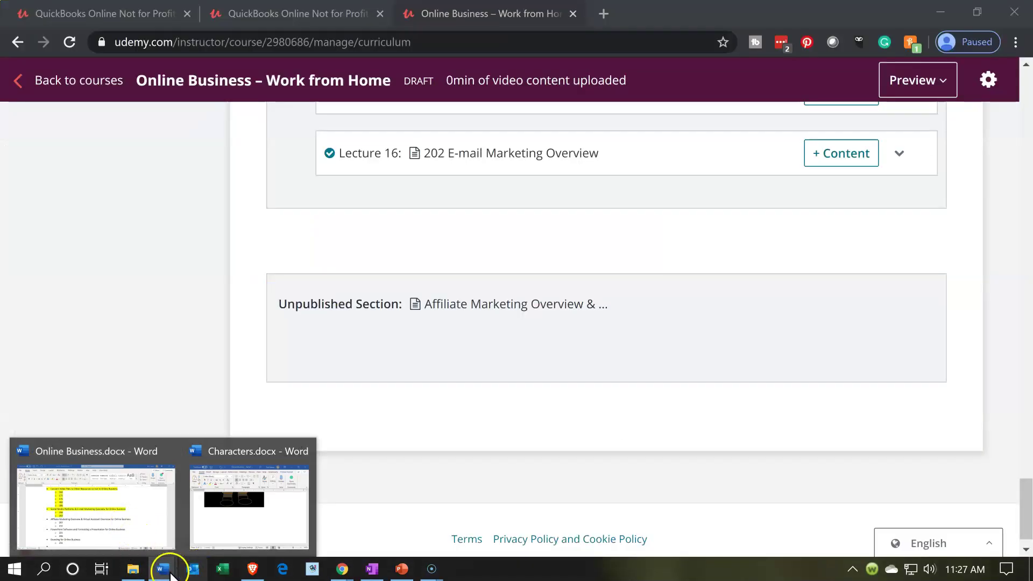
left_click(143, 571)
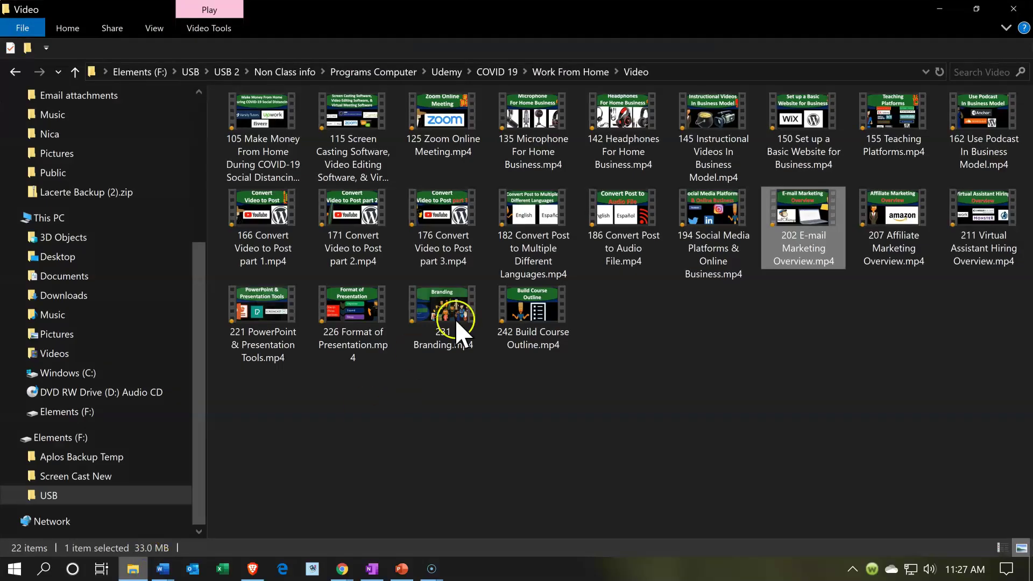
left_click(879, 220)
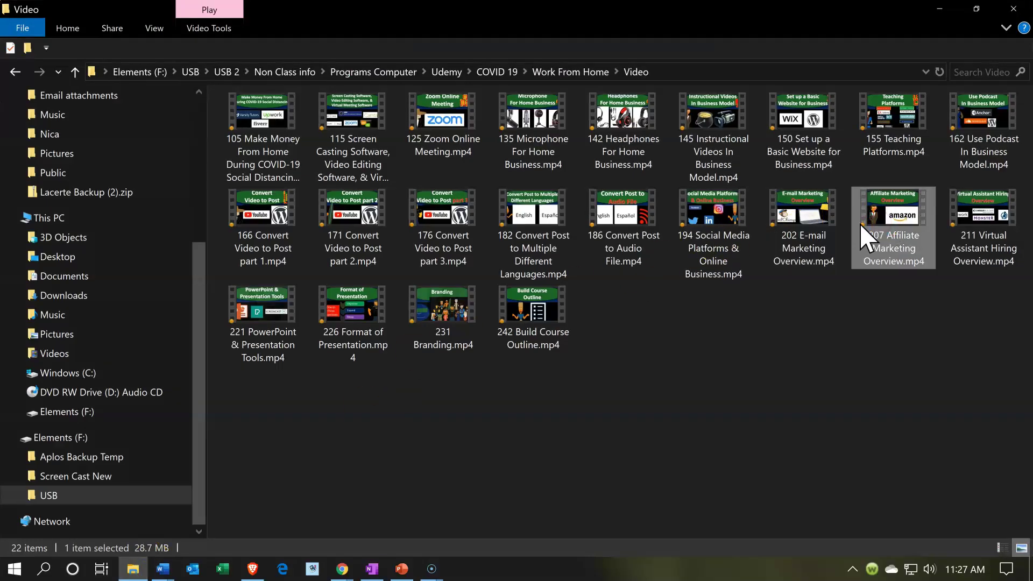
right_click(860, 224)
left_click(905, 524)
key("ctrl+c")
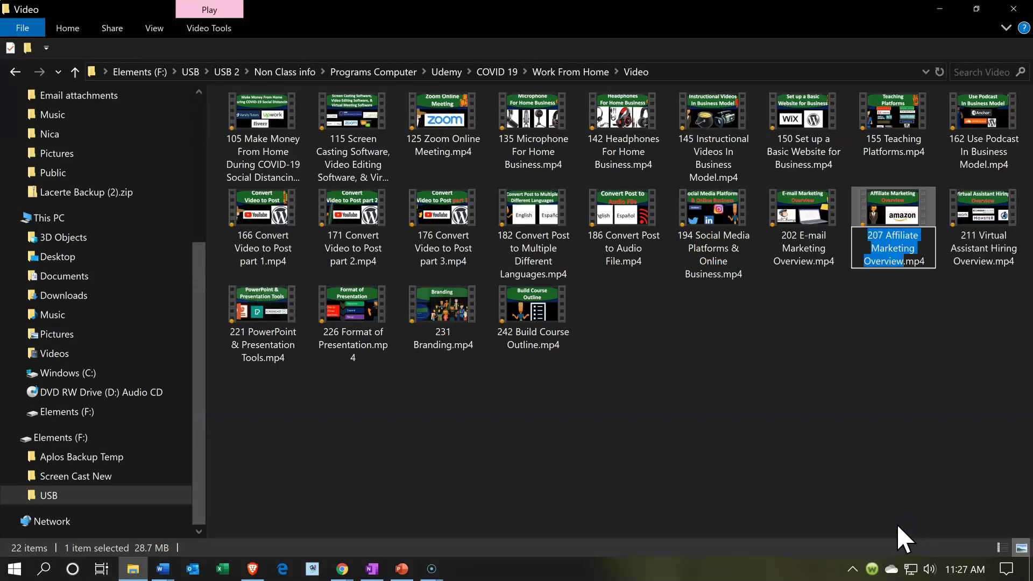
left_click(942, 16)
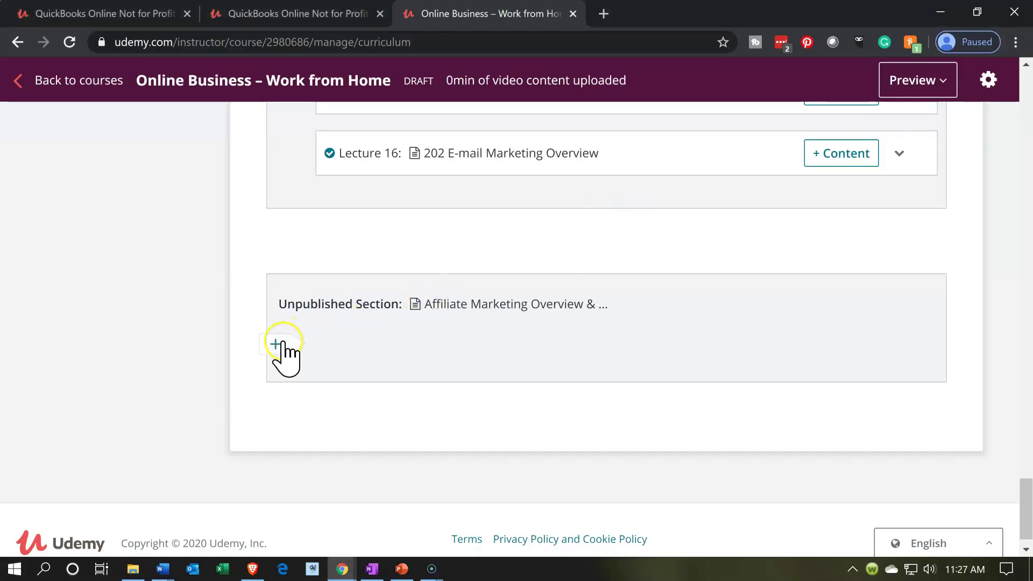
Add a lecture titled "207 Affiliate Marketing Overview" to the new affiliate marketing section.
left_click(285, 347)
left_click(362, 371)
key("ctrl+v")
left_click(865, 422)
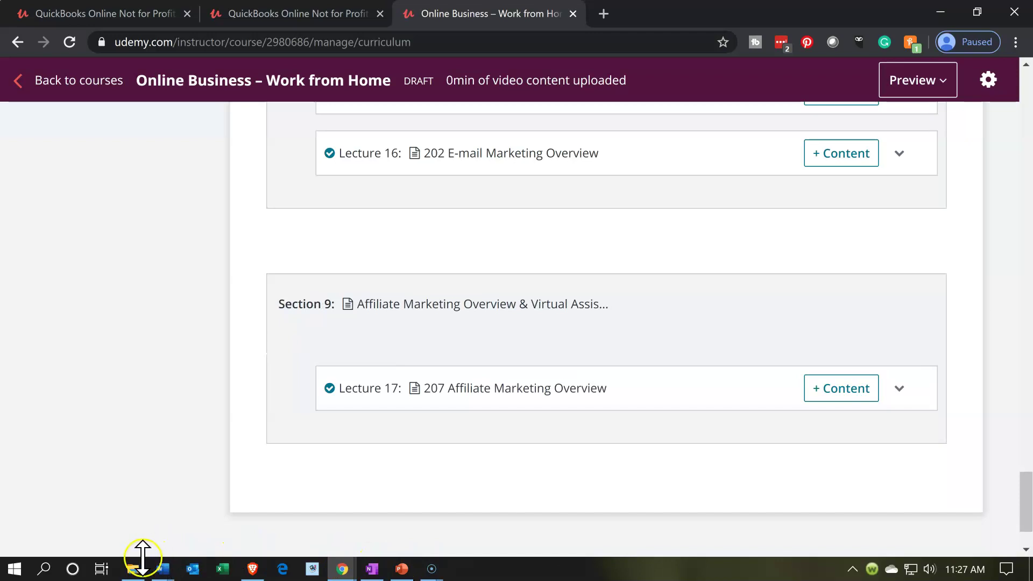
Switch to the Video folder and copy the file name of the 211 Virtual Assistant Hiring Overview video.
left_click(141, 576)
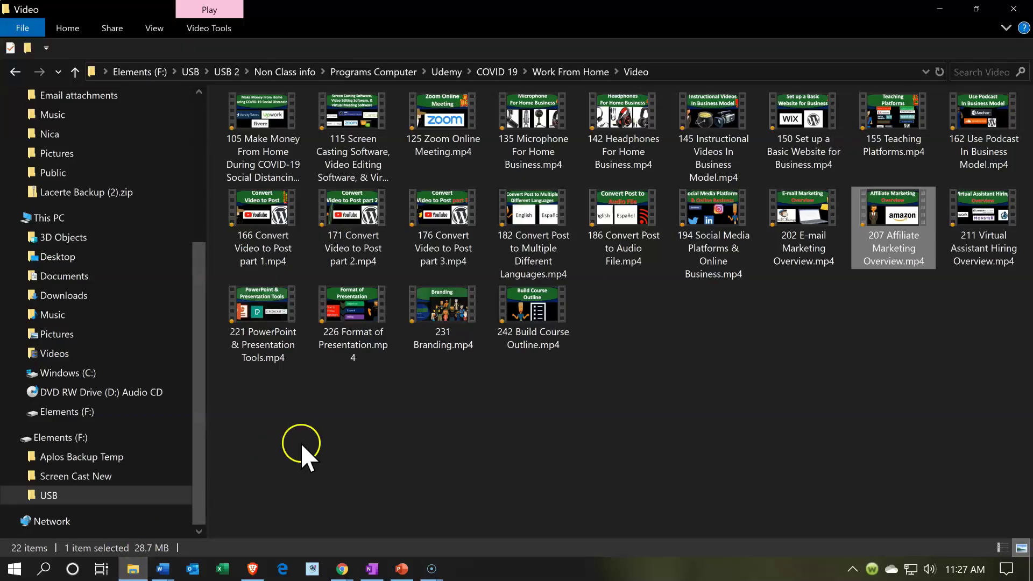
right_click(967, 225)
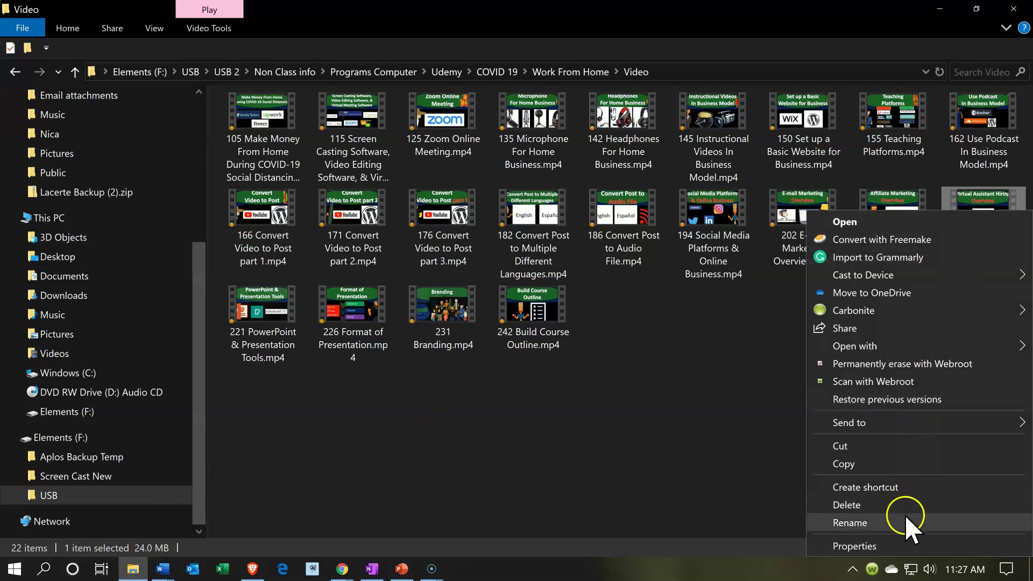
left_click(904, 520)
key("ctrl+c")
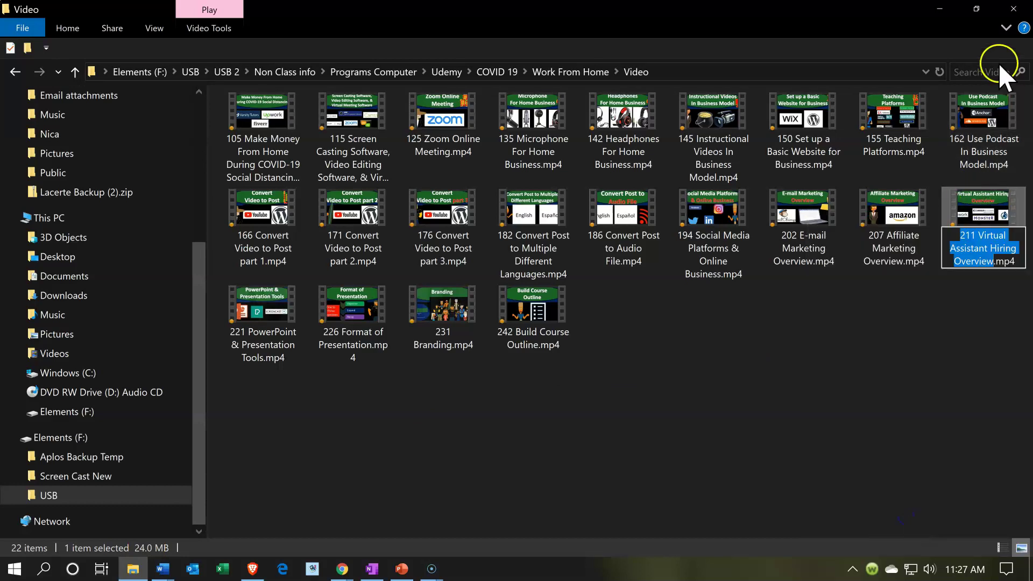
Return to the curriculum and add a lecture titled "211 Virtual Assistant Hiring Overview" to Section 9.
left_click(939, 8)
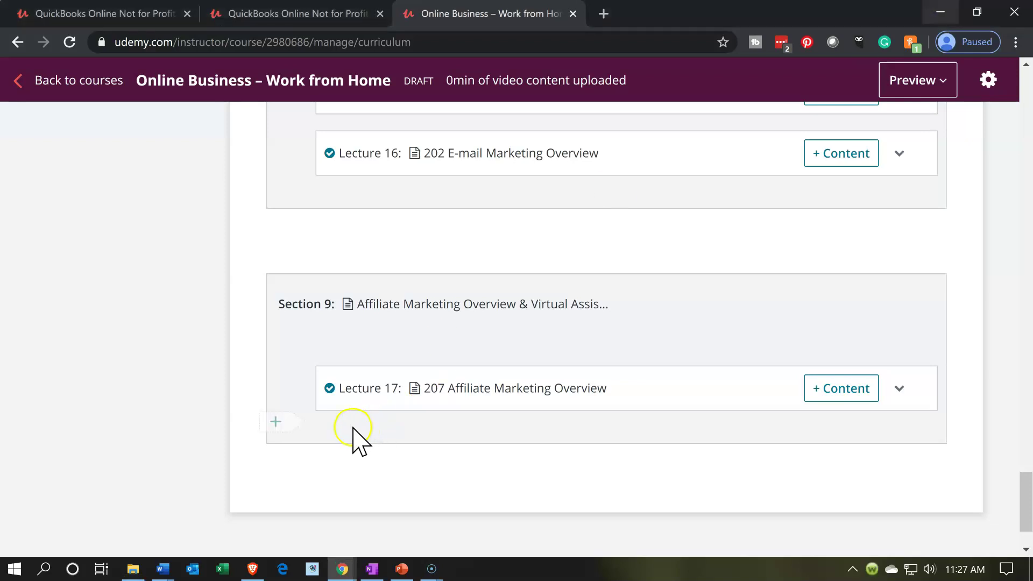
left_click(277, 422)
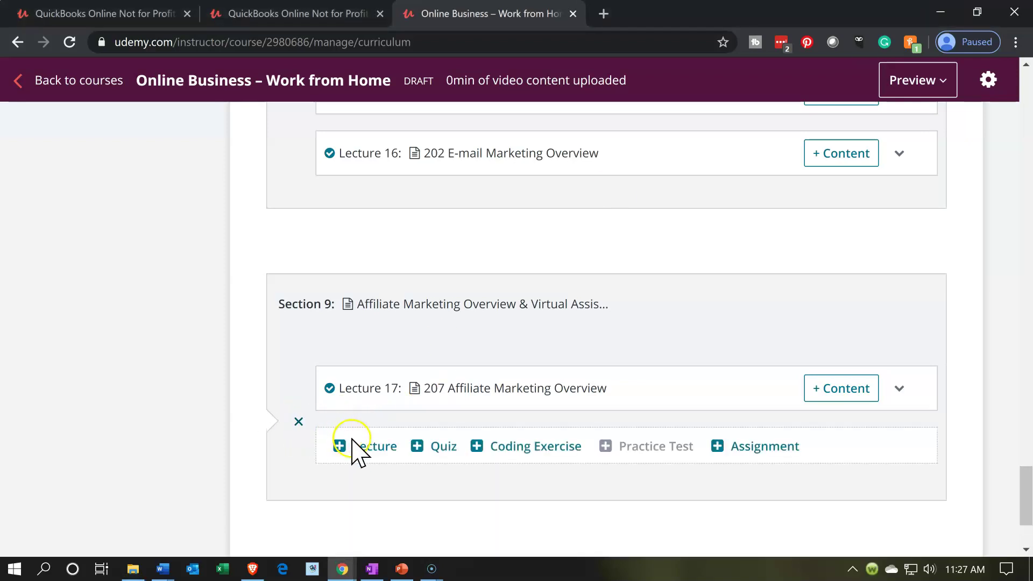
left_click(353, 447)
key("ctrl+v")
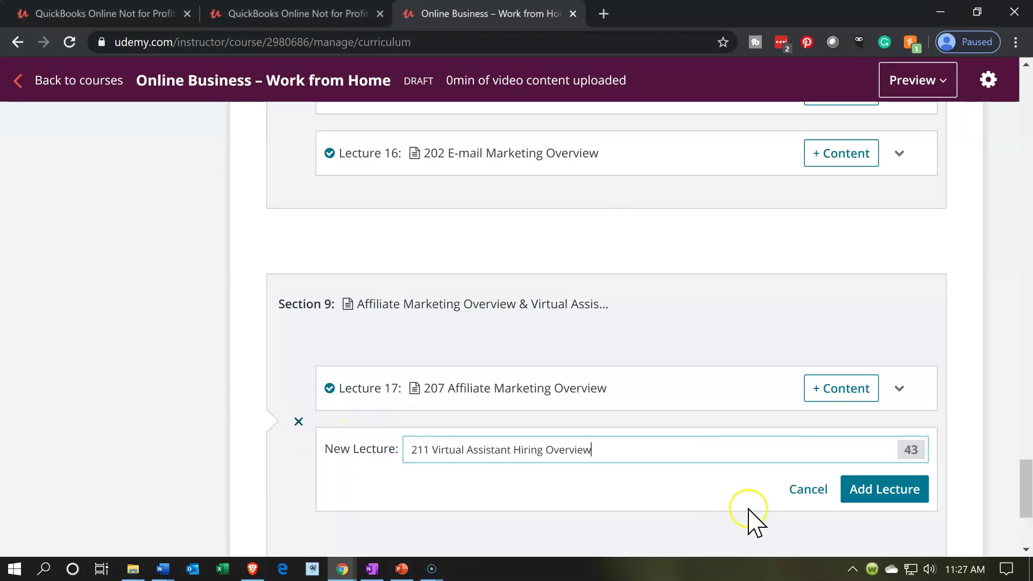
left_click(897, 491)
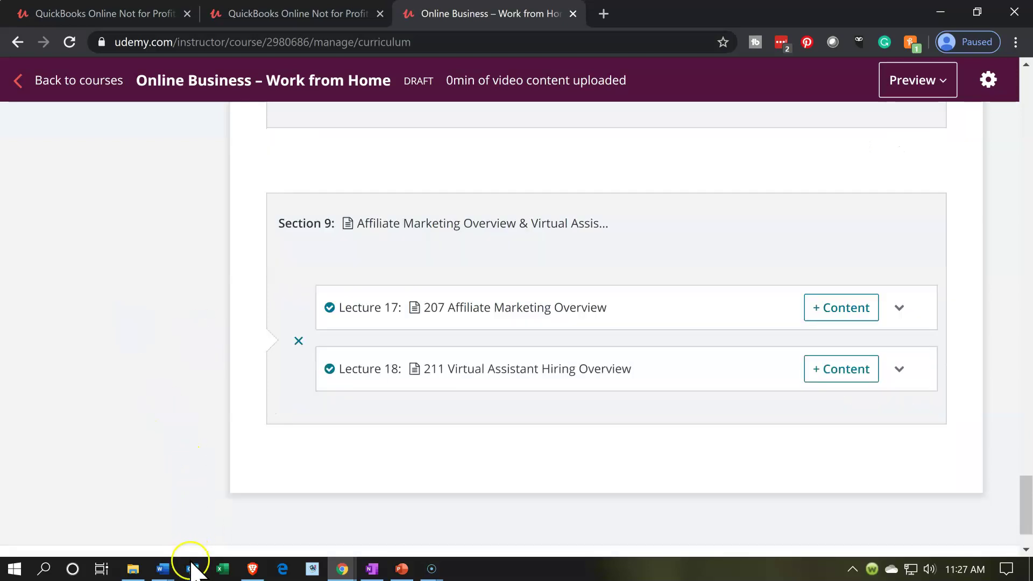
Switch to the Word outline, highlight the affiliate marketing heading with items 207 and 211 in yellow, and return to the curriculum.
mouse_move(163, 566)
left_click(161, 538)
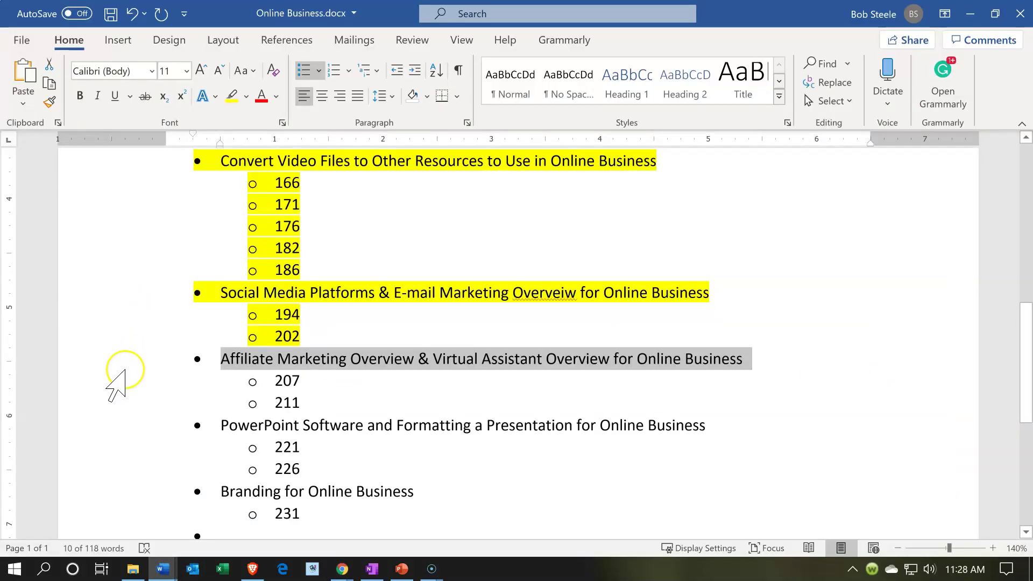
left_click_drag(124, 370, 132, 399)
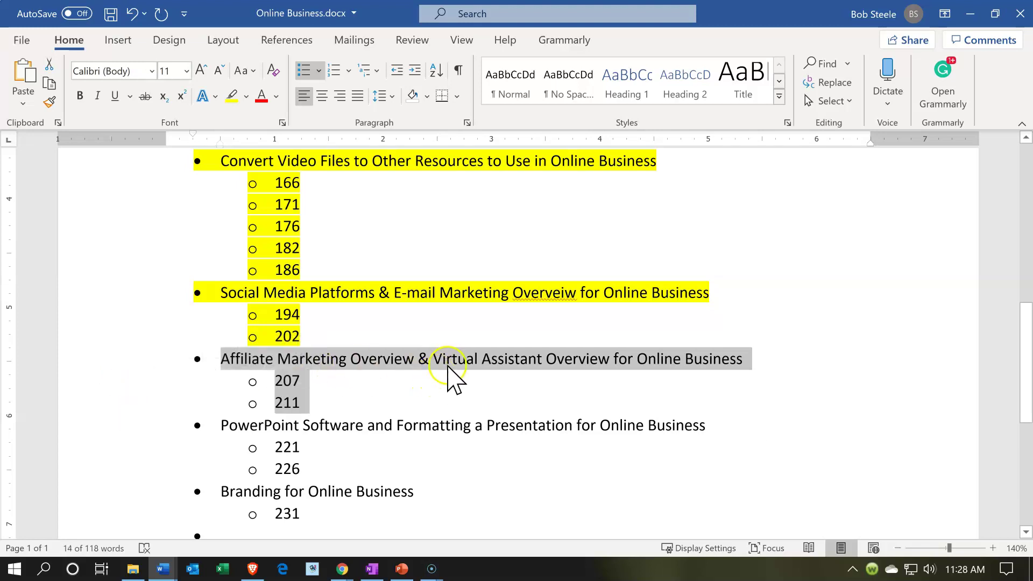
right_click(491, 384)
left_click(509, 408)
scroll(417, 446, "down", 1)
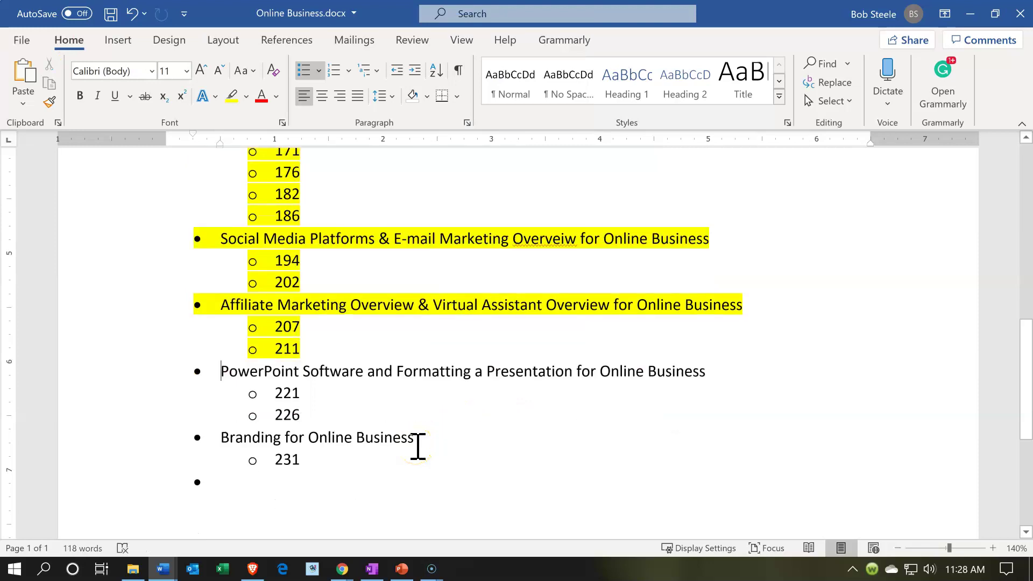
left_click(966, 4)
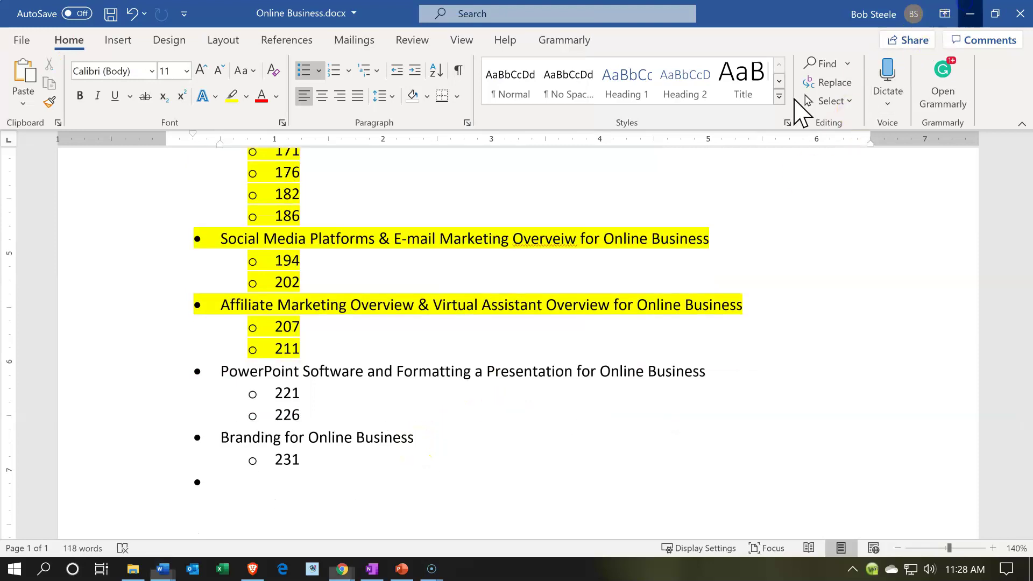
Upload the video 142 Headphones For Home Business.mp4 as the content of Lecture 5 in the hardware section.
scroll(202, 403, "up", 6)
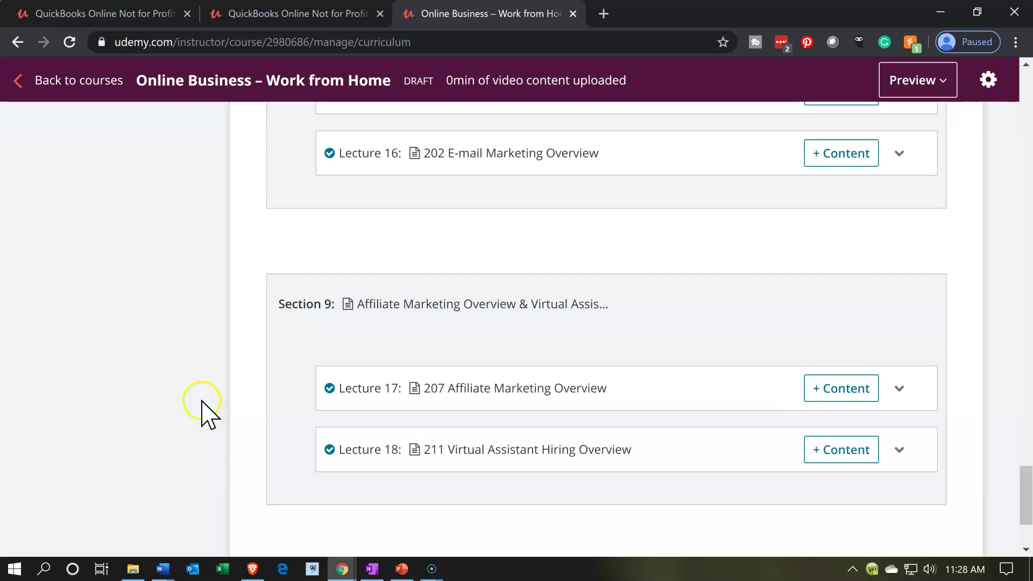
scroll(202, 402, "up", 10)
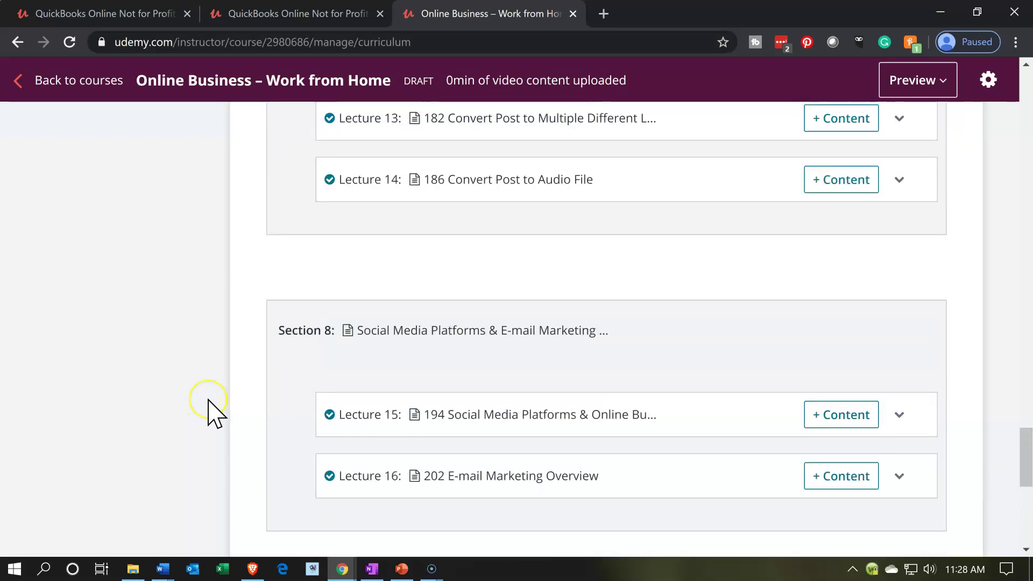
scroll(398, 359, "up", 9)
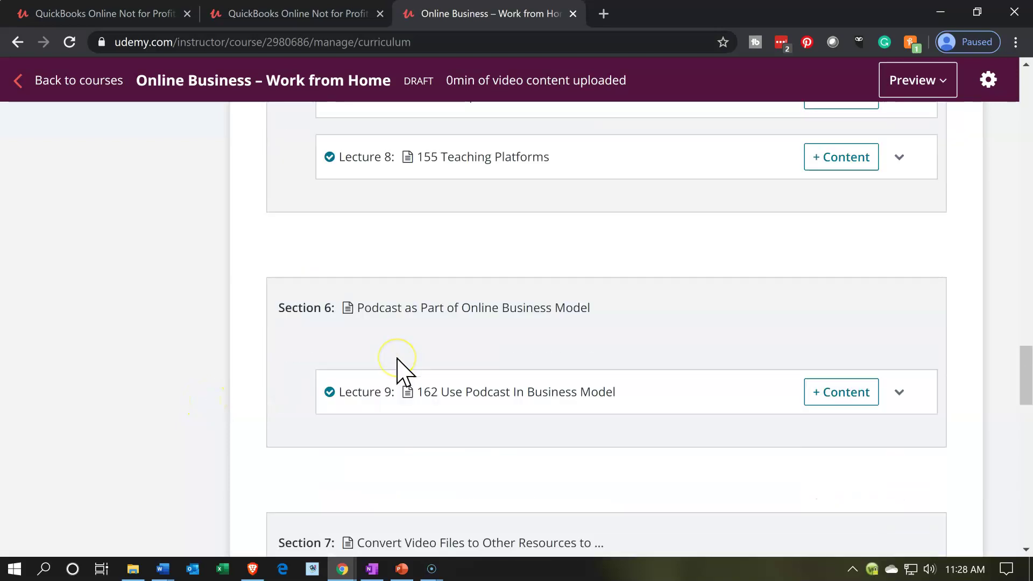
scroll(397, 358, "up", 9)
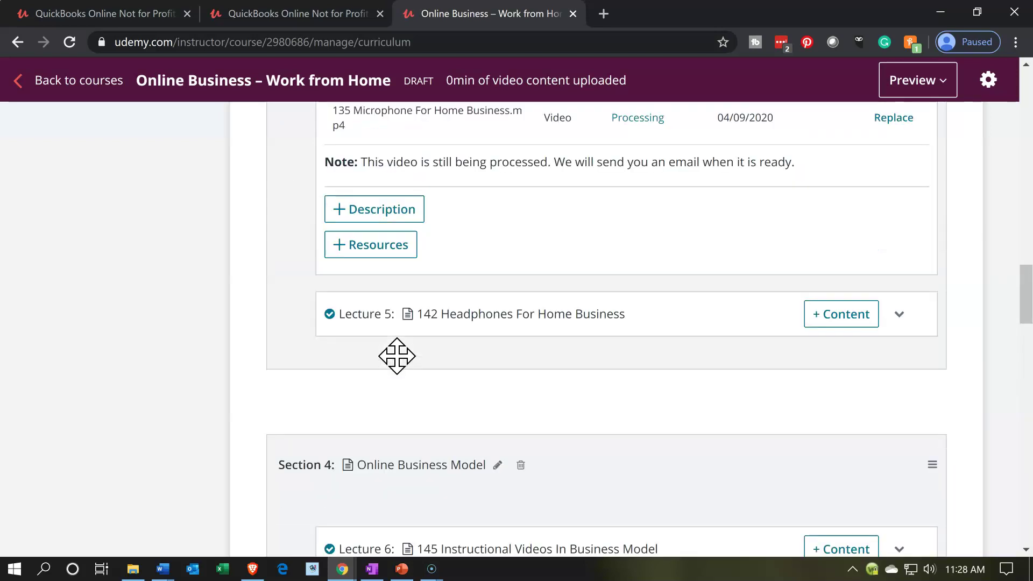
scroll(425, 366, "down", 1)
scroll(851, 514, "down", 1)
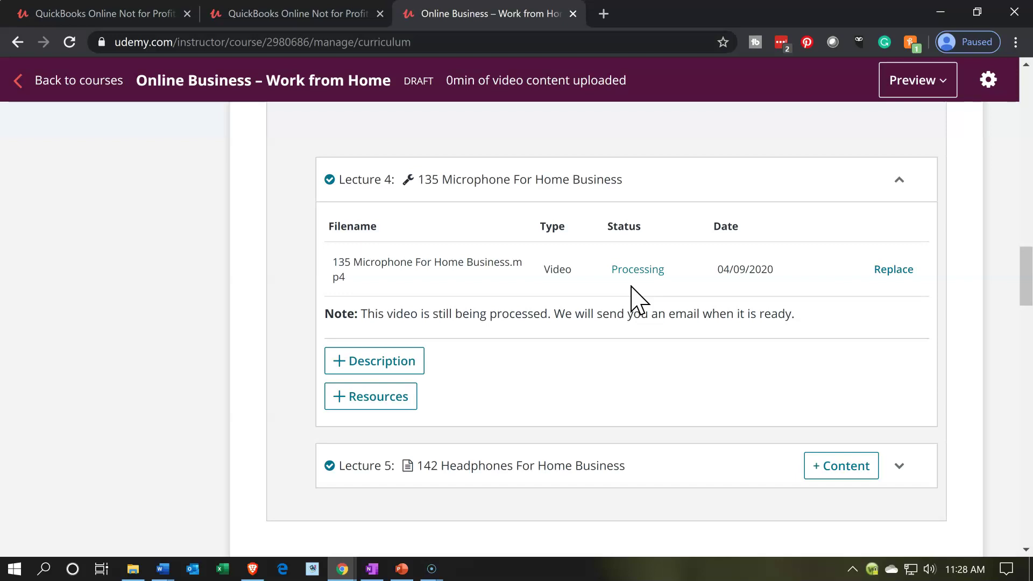
left_click(826, 463)
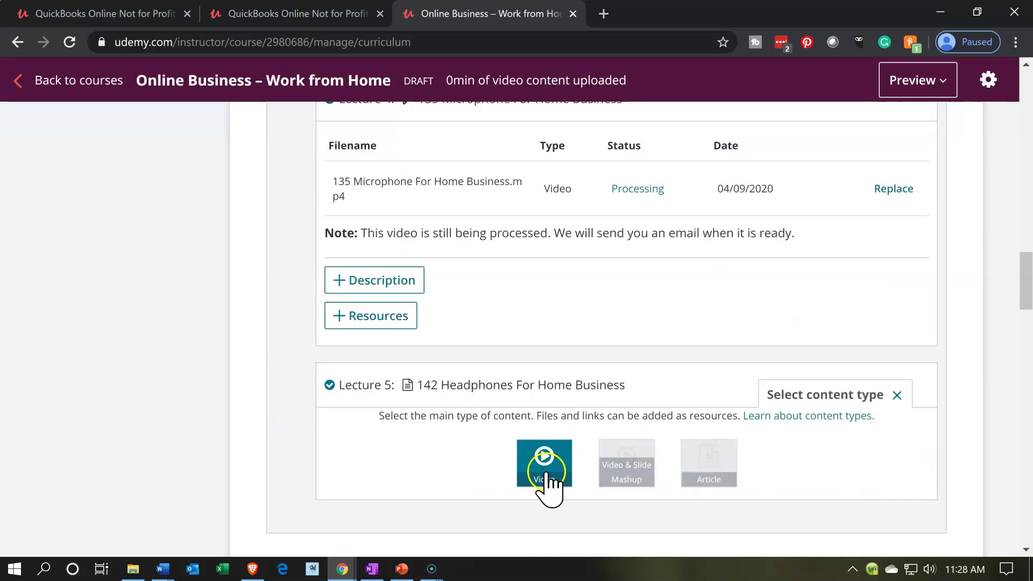
left_click(547, 476)
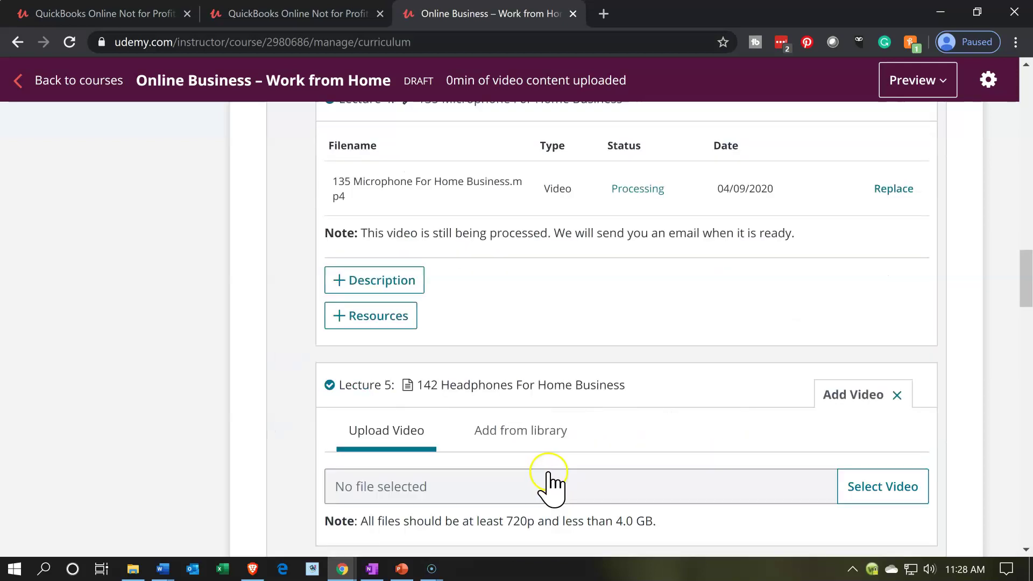
left_click(917, 491)
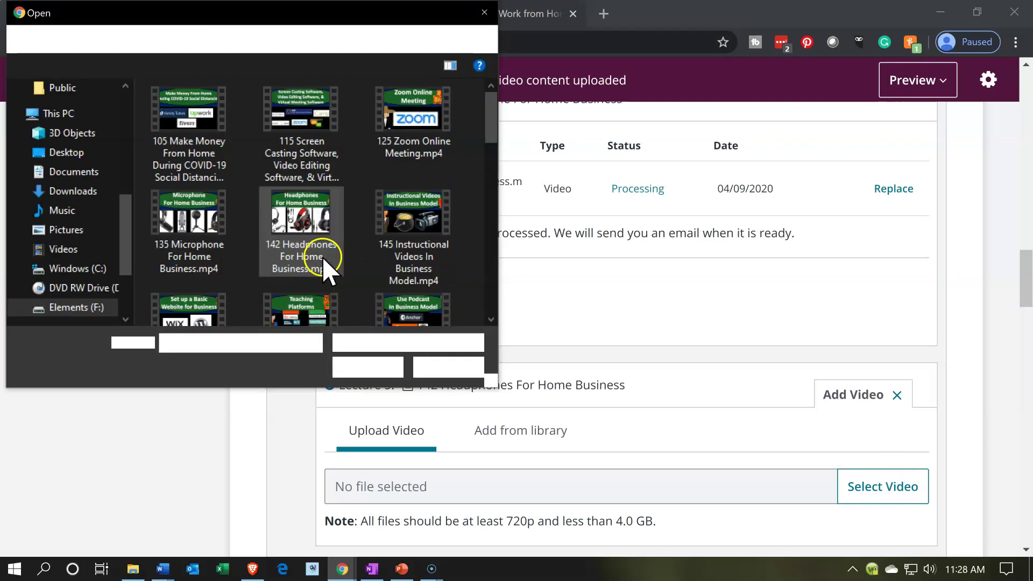
double_click(301, 235)
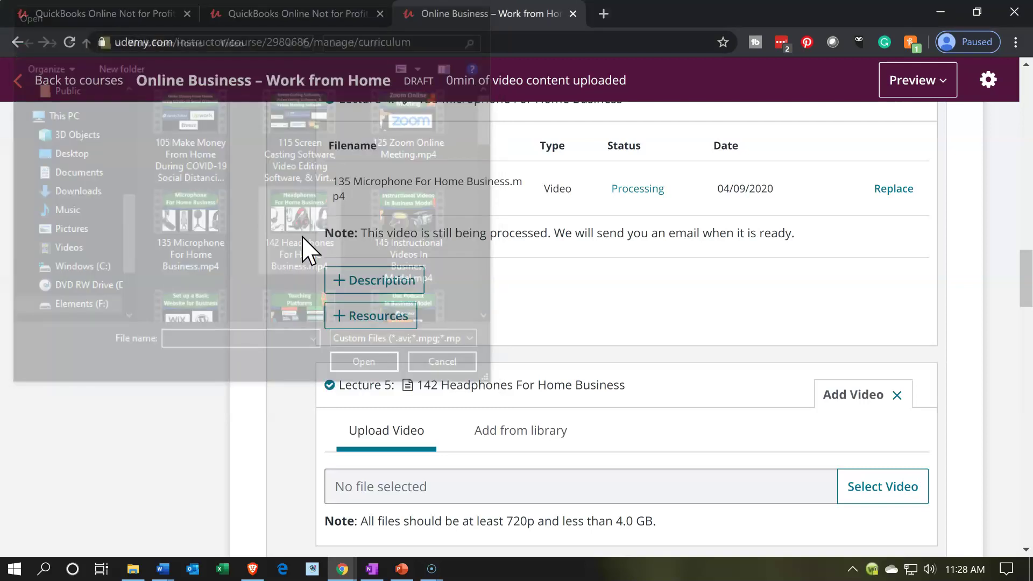
scroll(692, 473, "down", 1)
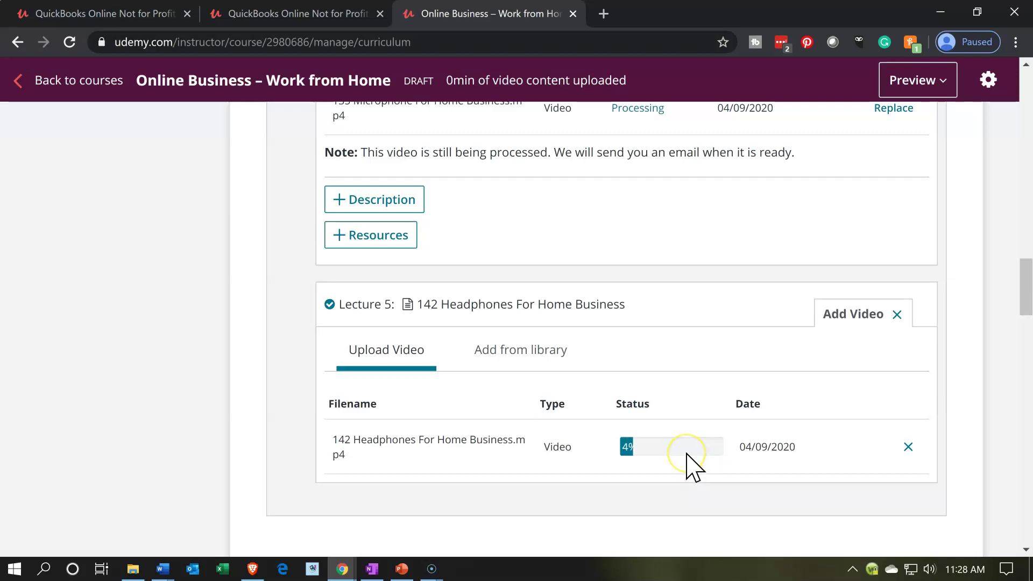
Check the video status of the Section 3 lectures and open the course preview as instructor.
scroll(653, 339, "up", 1)
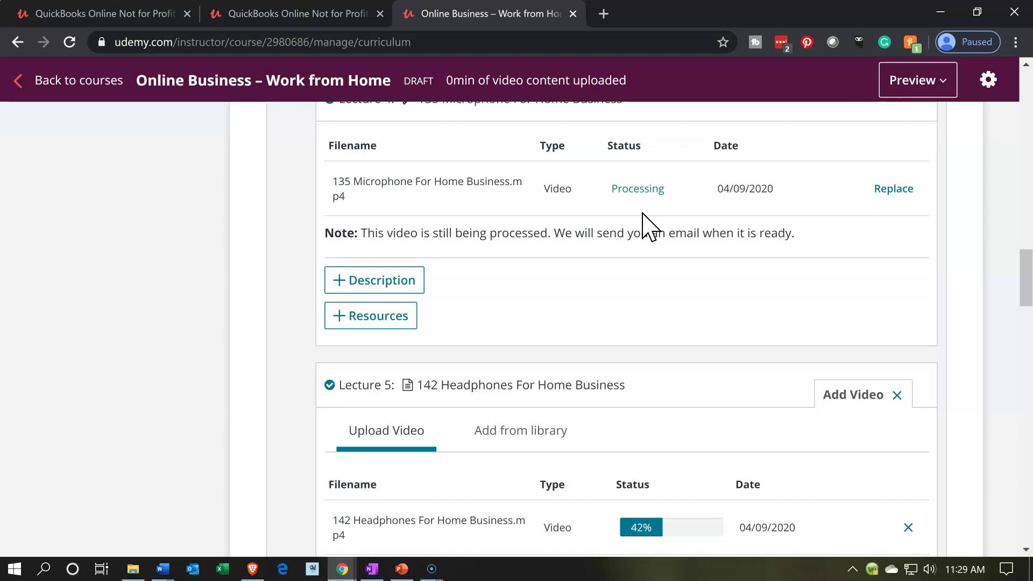
scroll(648, 226, "up", 1)
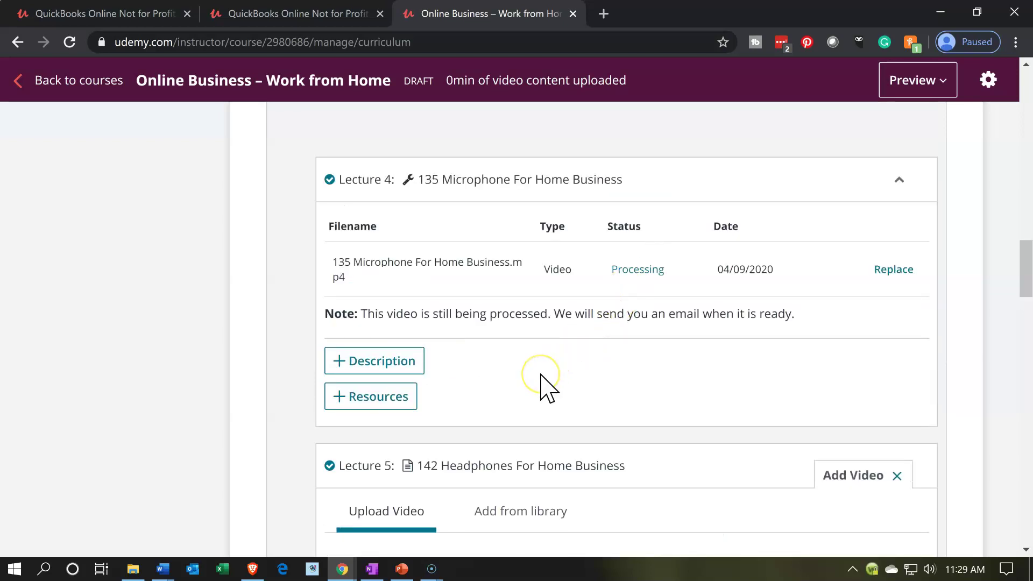
scroll(540, 375, "up", 1)
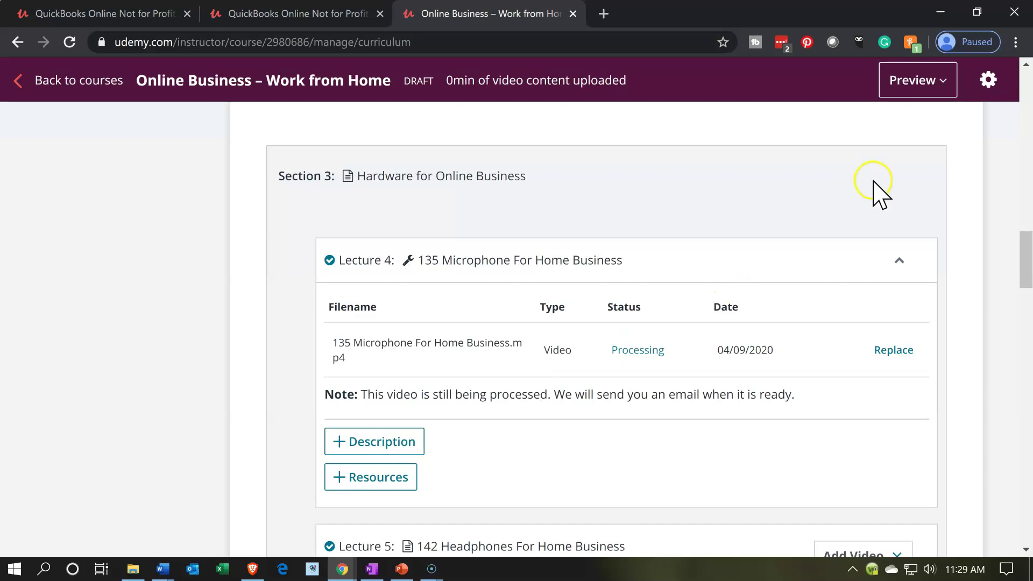
left_click(926, 86)
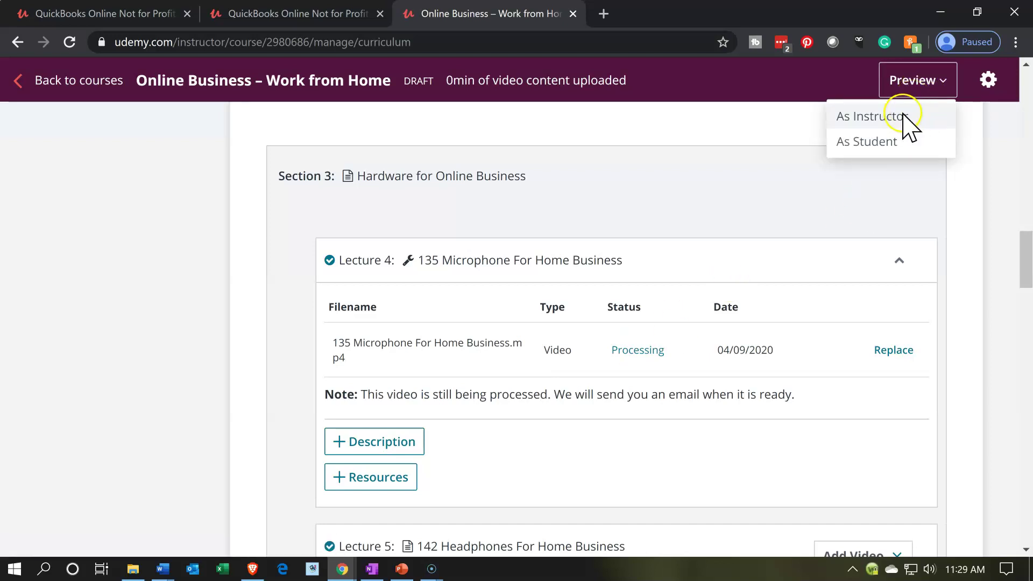
left_click(909, 117)
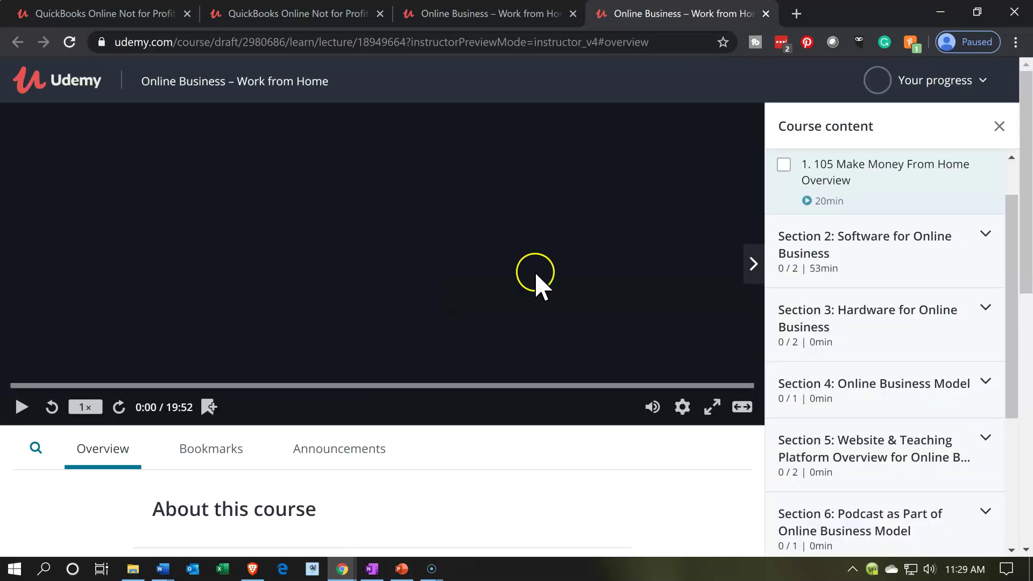
Expand Sections 2 through 8 in the preview's course content and review their lectures and video lengths.
scroll(937, 314, "up", 1)
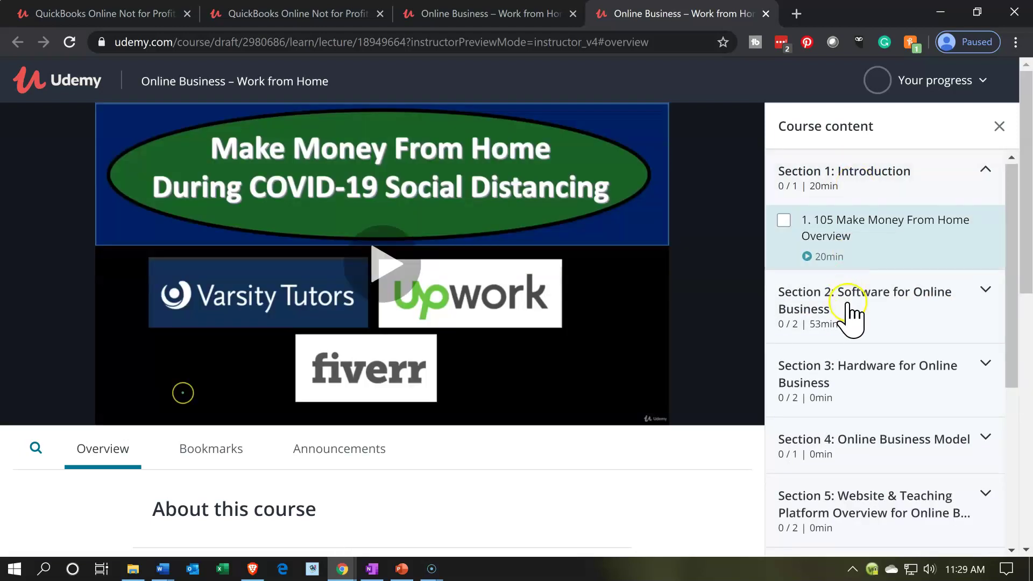
left_click(849, 315)
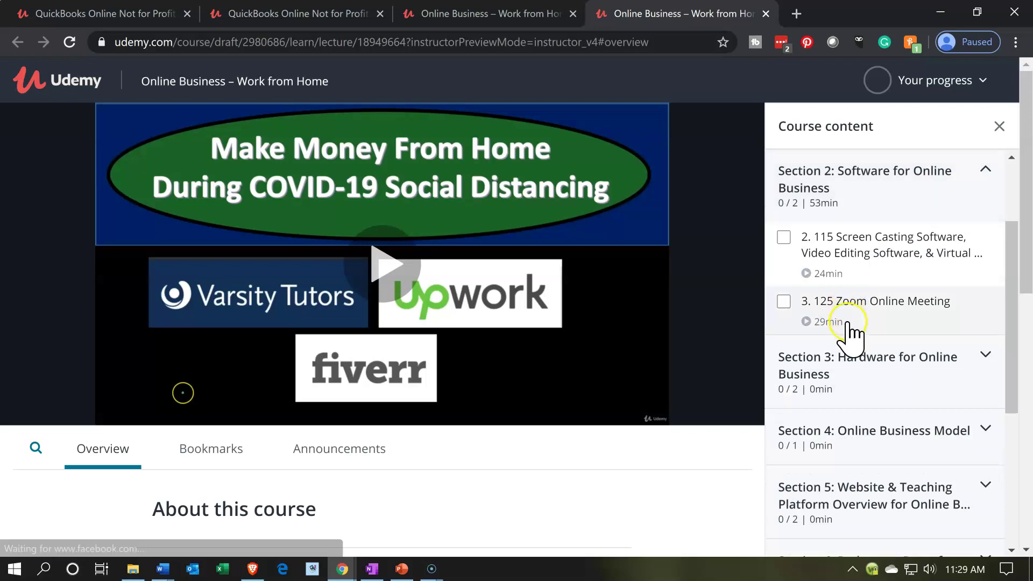
left_click(852, 366)
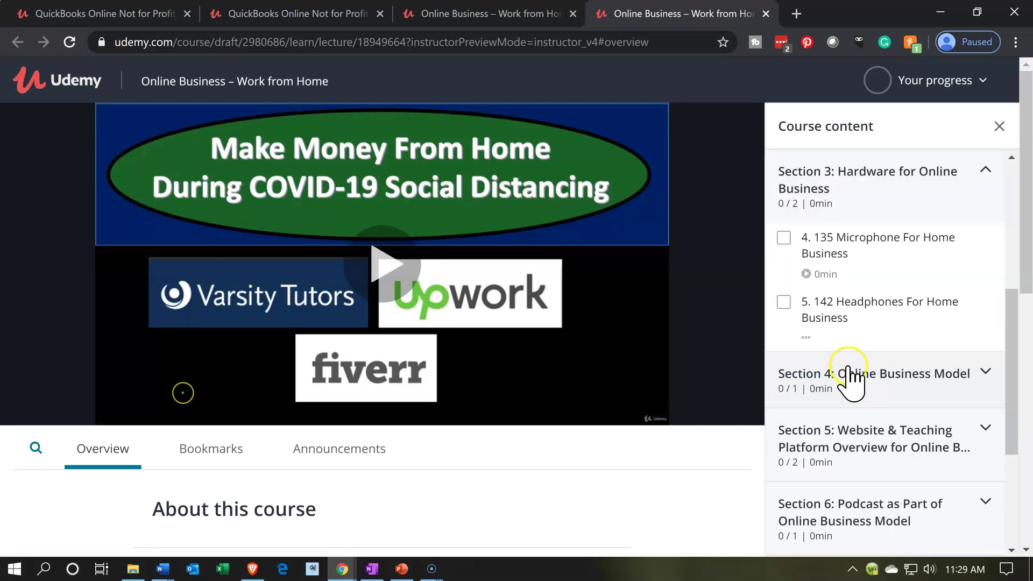
left_click(853, 376)
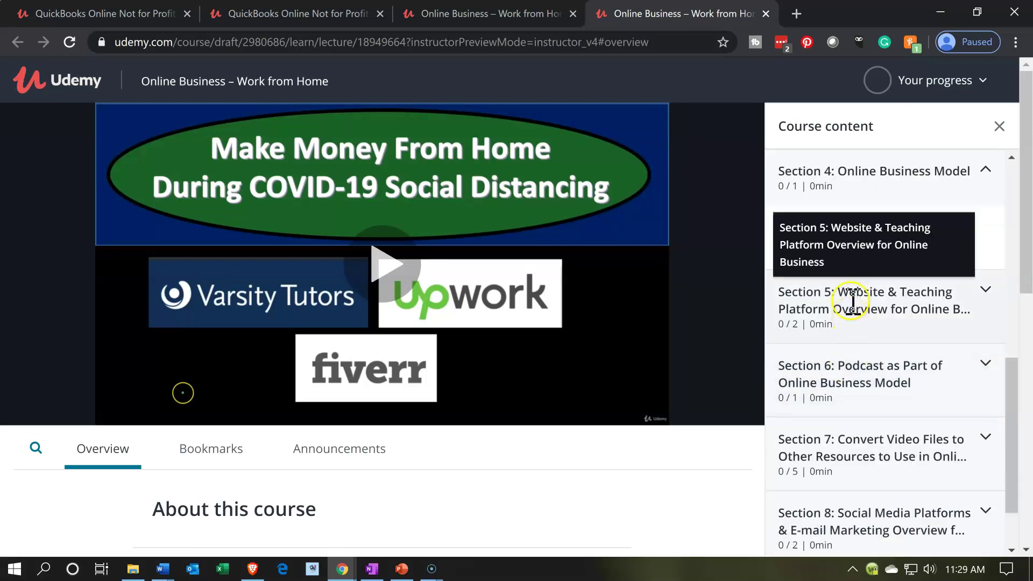
left_click(849, 309)
left_click(862, 377)
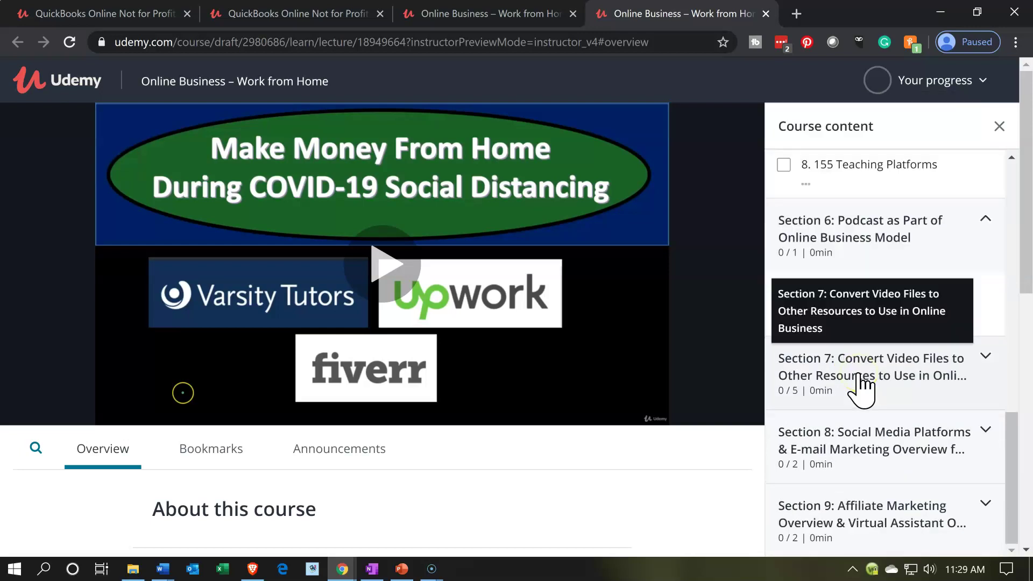
left_click(857, 369)
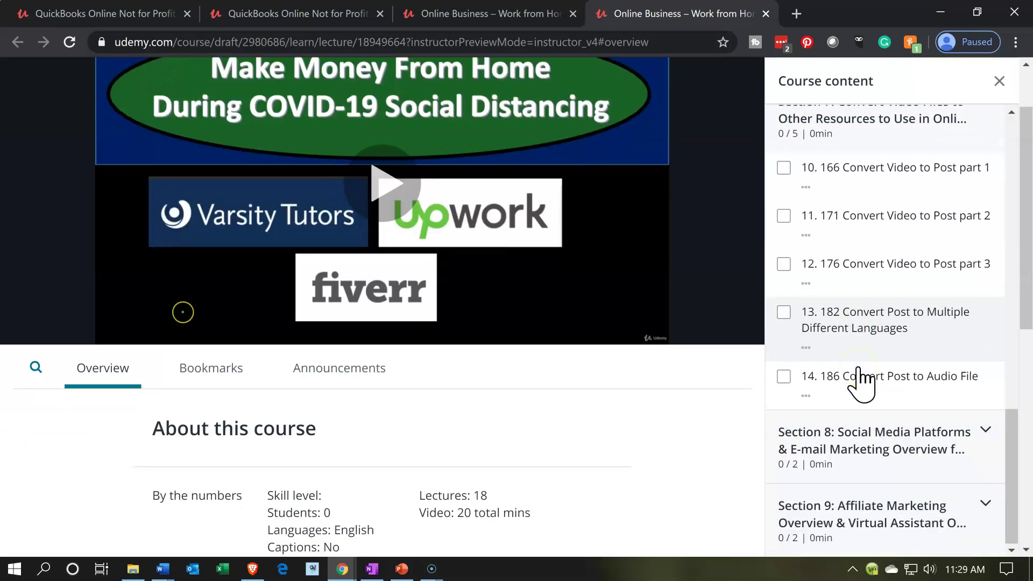
left_click(853, 455)
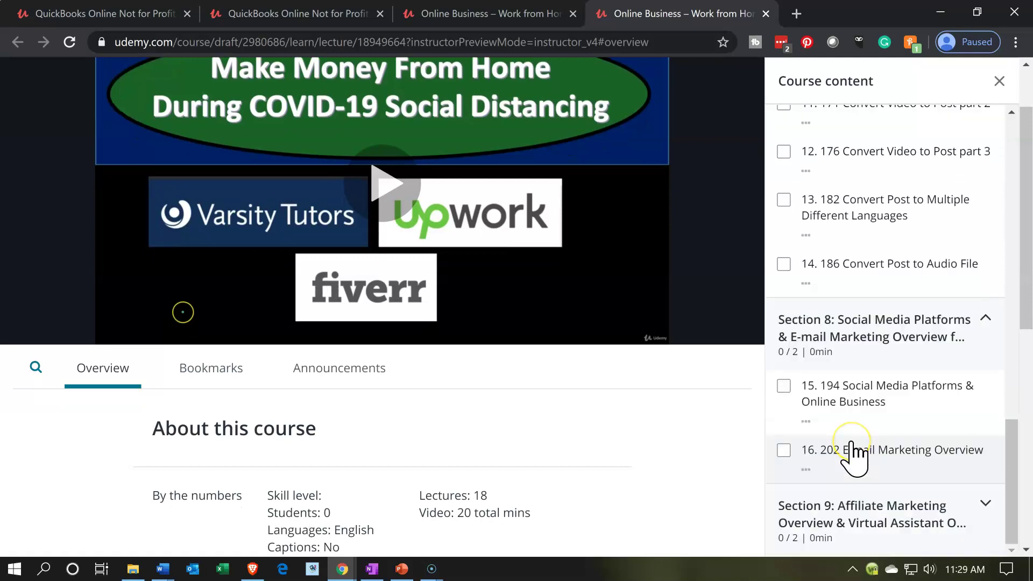
scroll(852, 449, "up", 15)
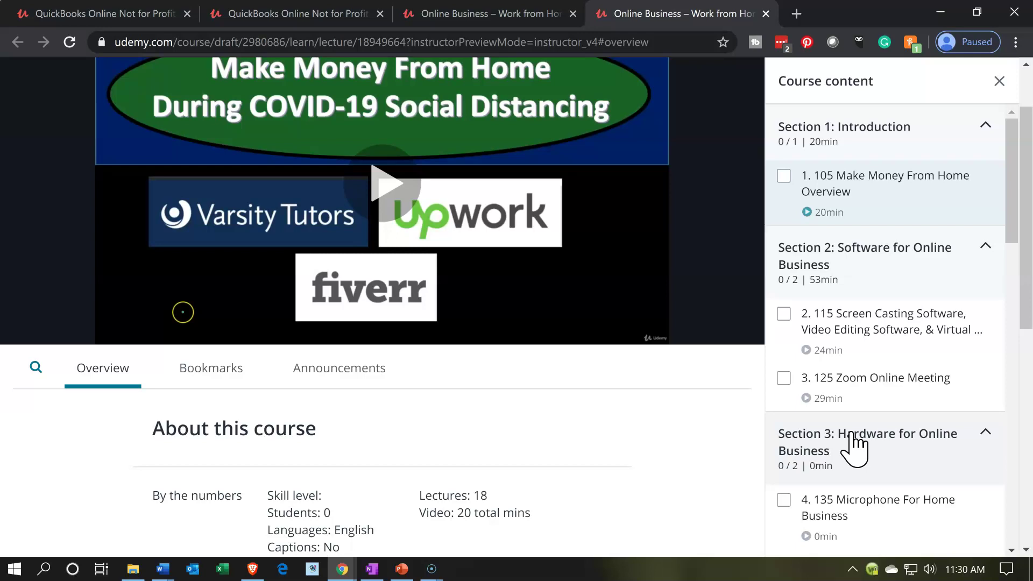
left_click(874, 359)
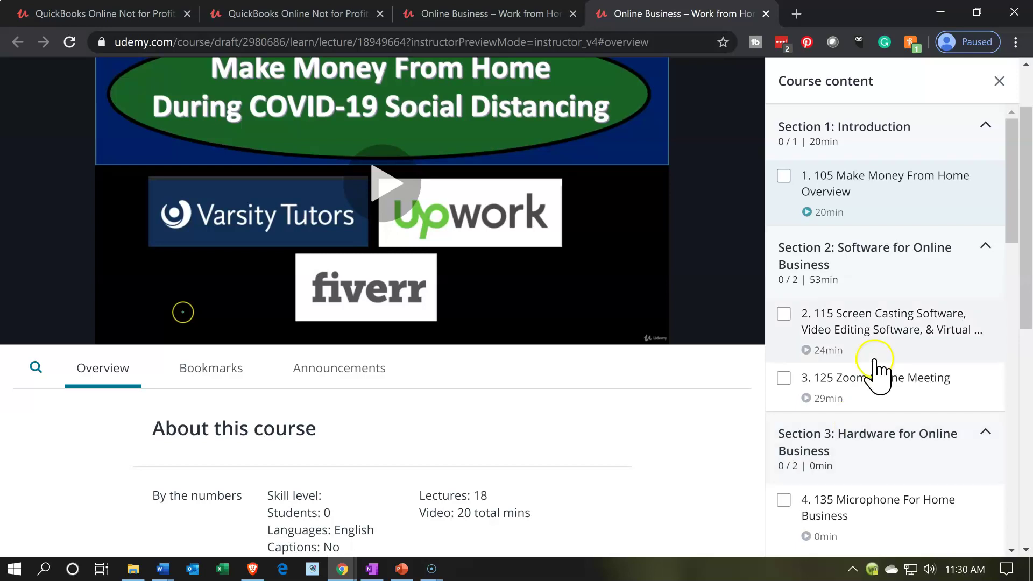